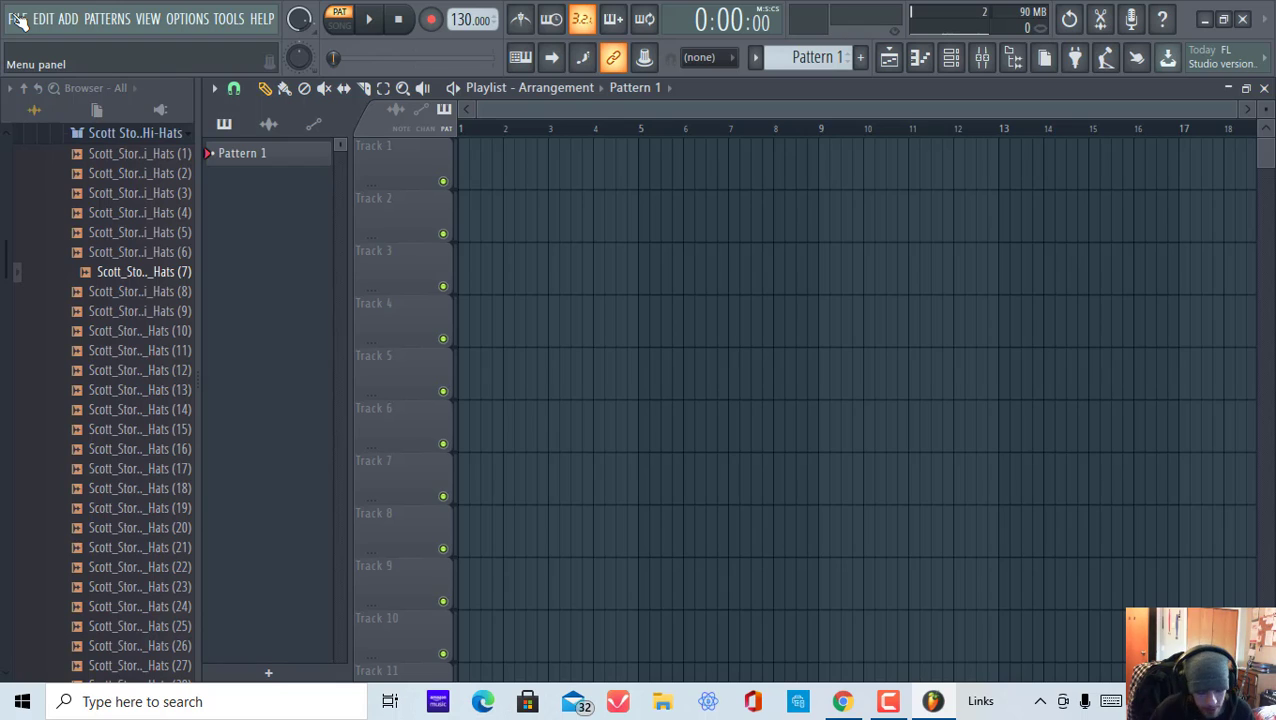
Examine the project file commands, including the import and export options, and briefly display the piano roll.
{"action": "left_click", "coordinate": [17, 20]}
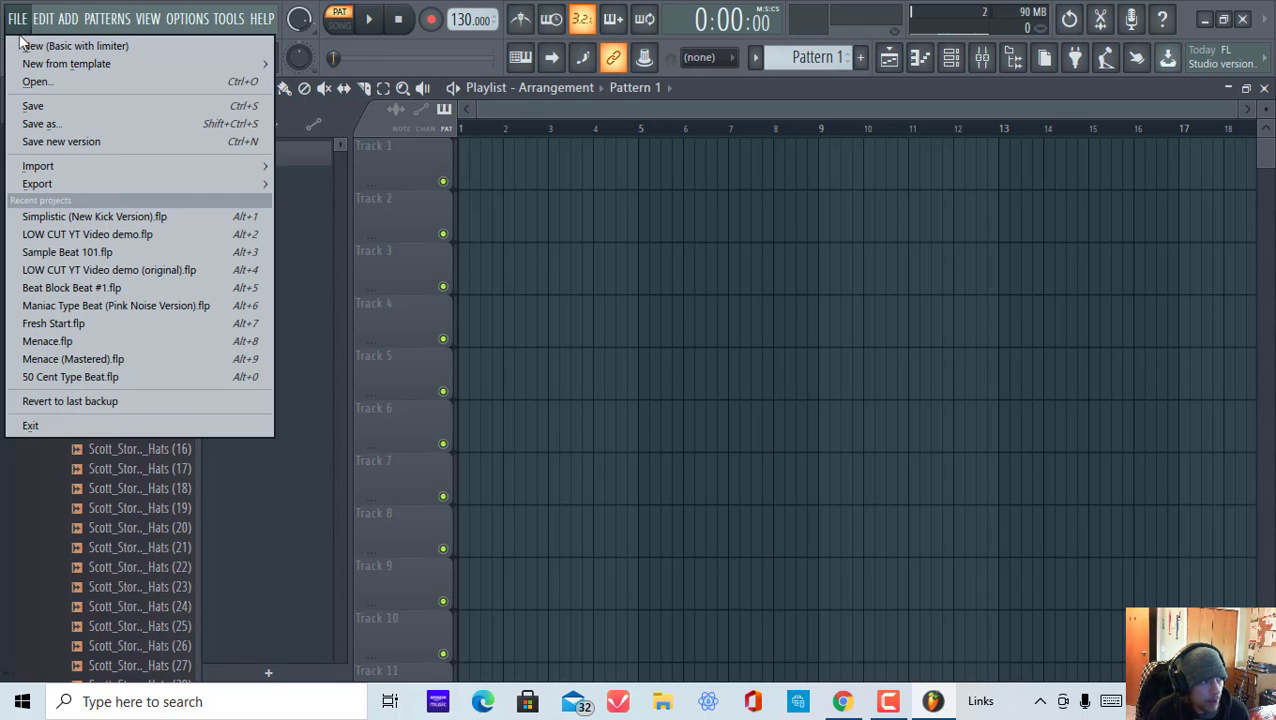
{"action": "mouse_move", "coordinate": [117, 64]}
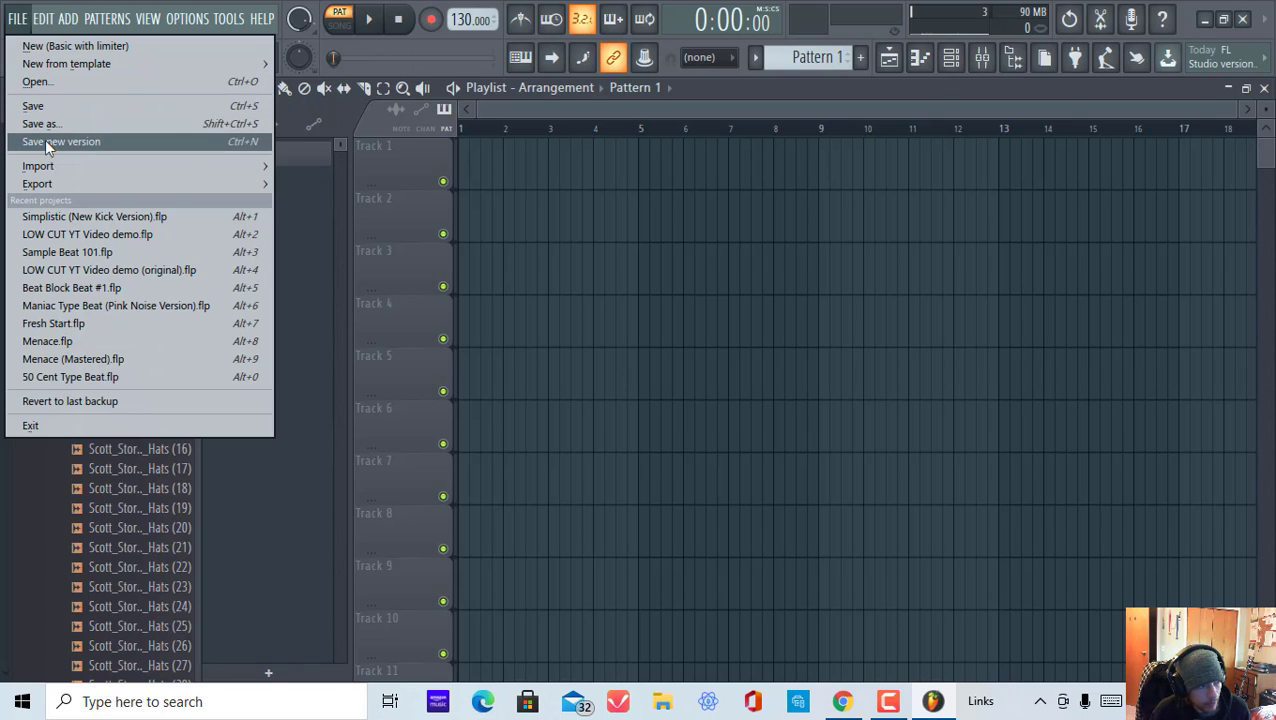
{"action": "mouse_move", "coordinate": [55, 170]}
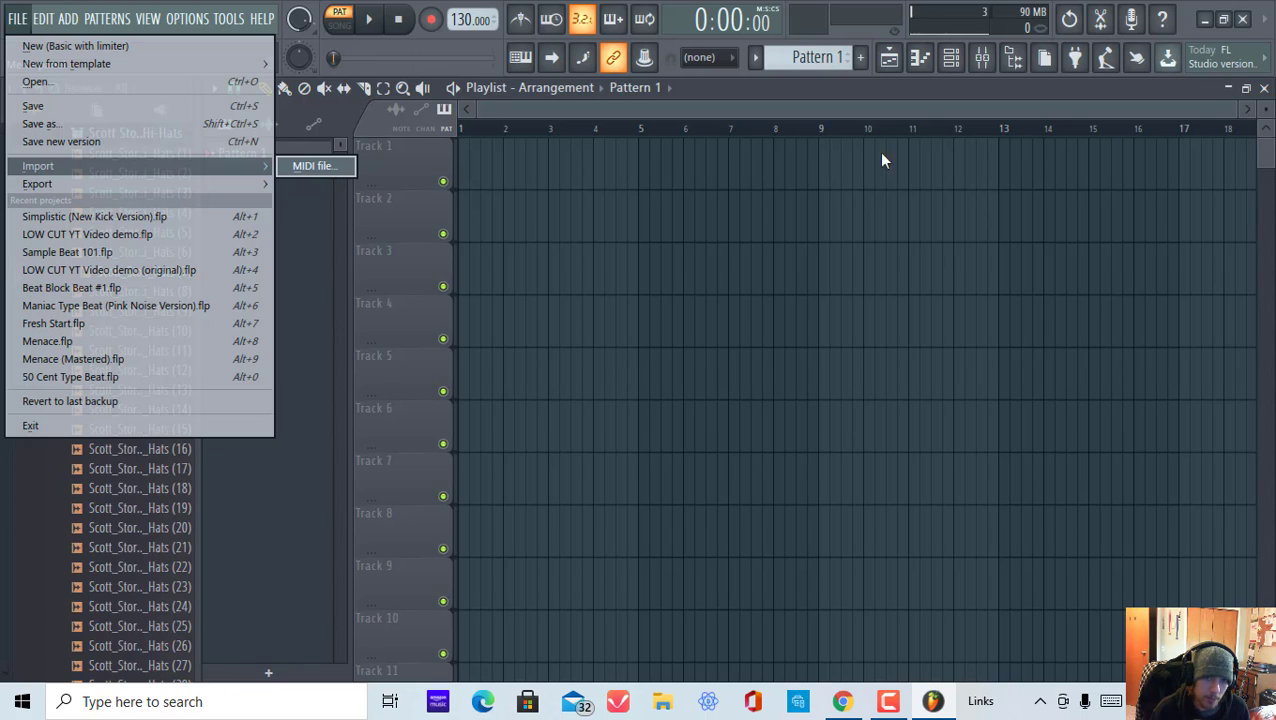
{"action": "left_click", "coordinate": [925, 61]}
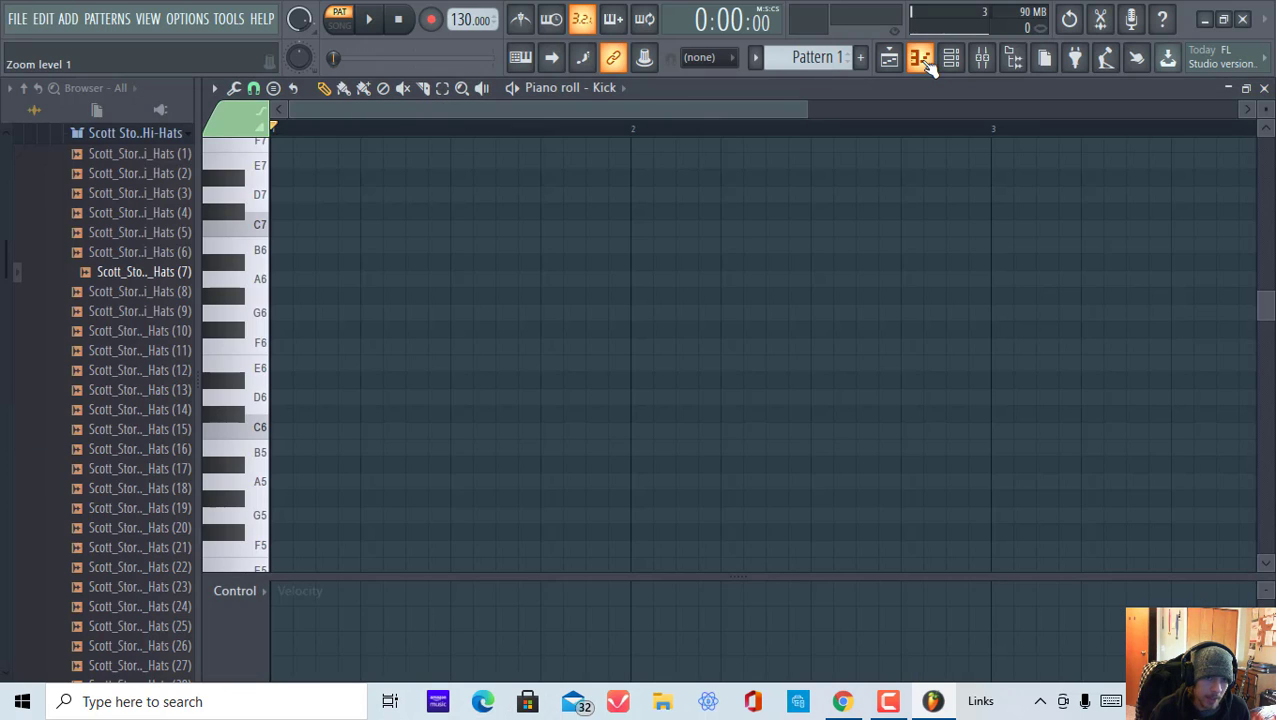
{"action": "left_click", "coordinate": [927, 62]}
{"action": "left_click", "coordinate": [17, 18]}
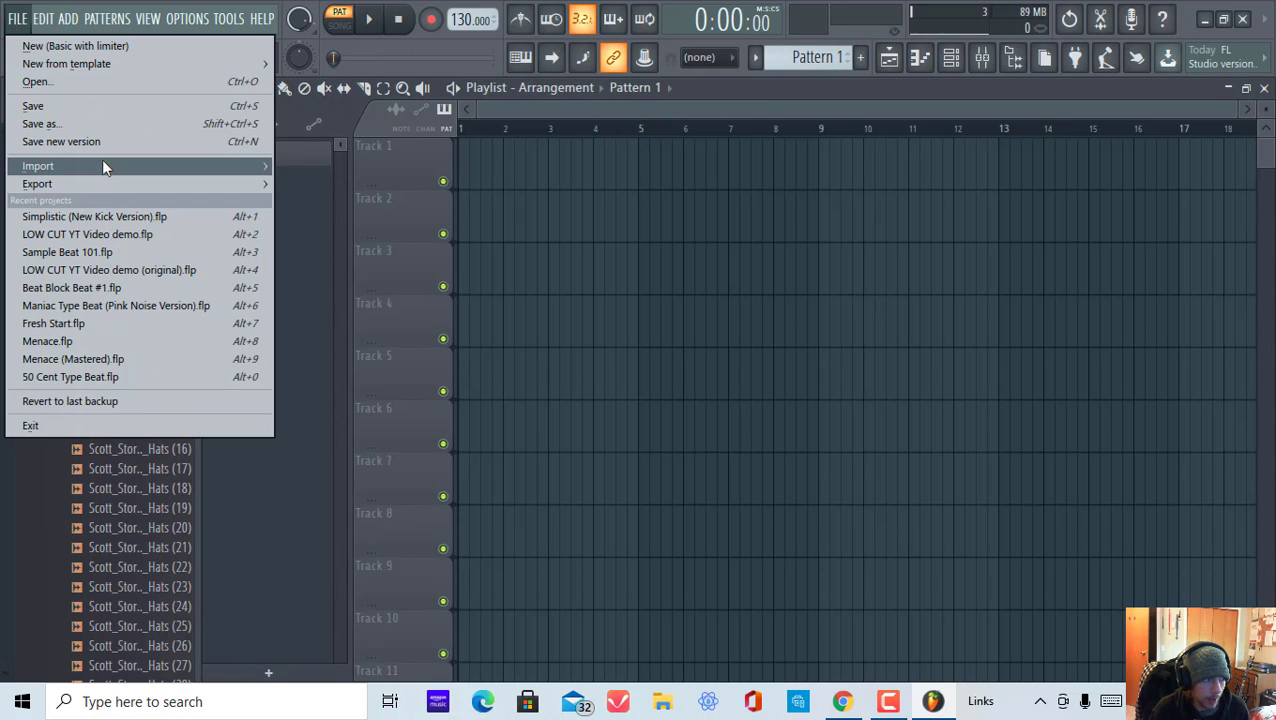
{"action": "mouse_move", "coordinate": [118, 166]}
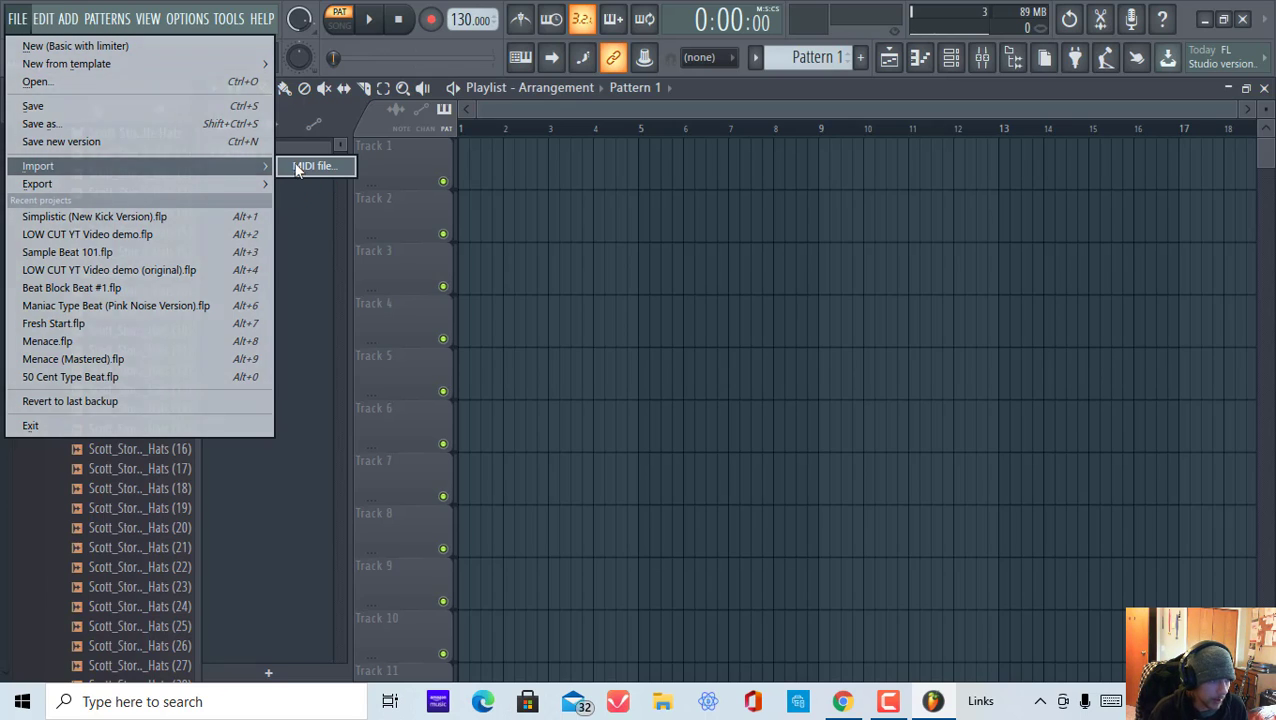
{"action": "mouse_move", "coordinate": [153, 183]}
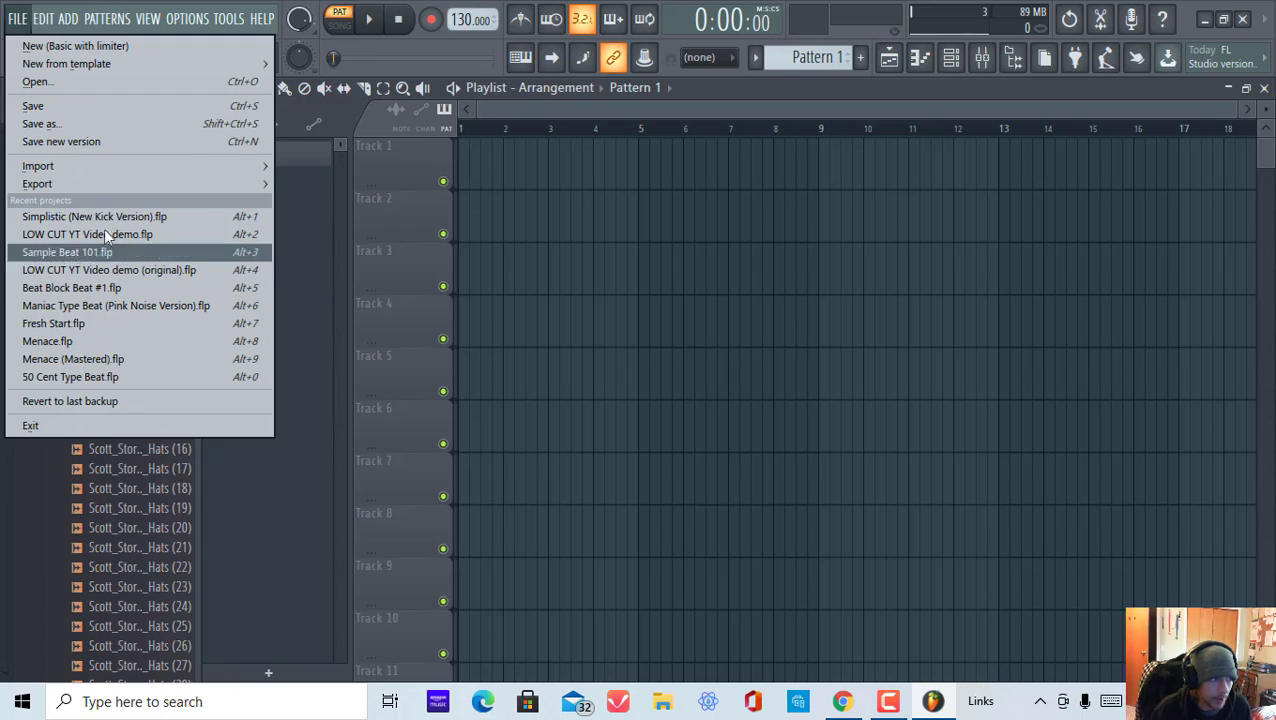
Examine the available edit, add and pattern commands.
{"action": "left_click", "coordinate": [47, 24]}
{"action": "left_click", "coordinate": [42, 30]}
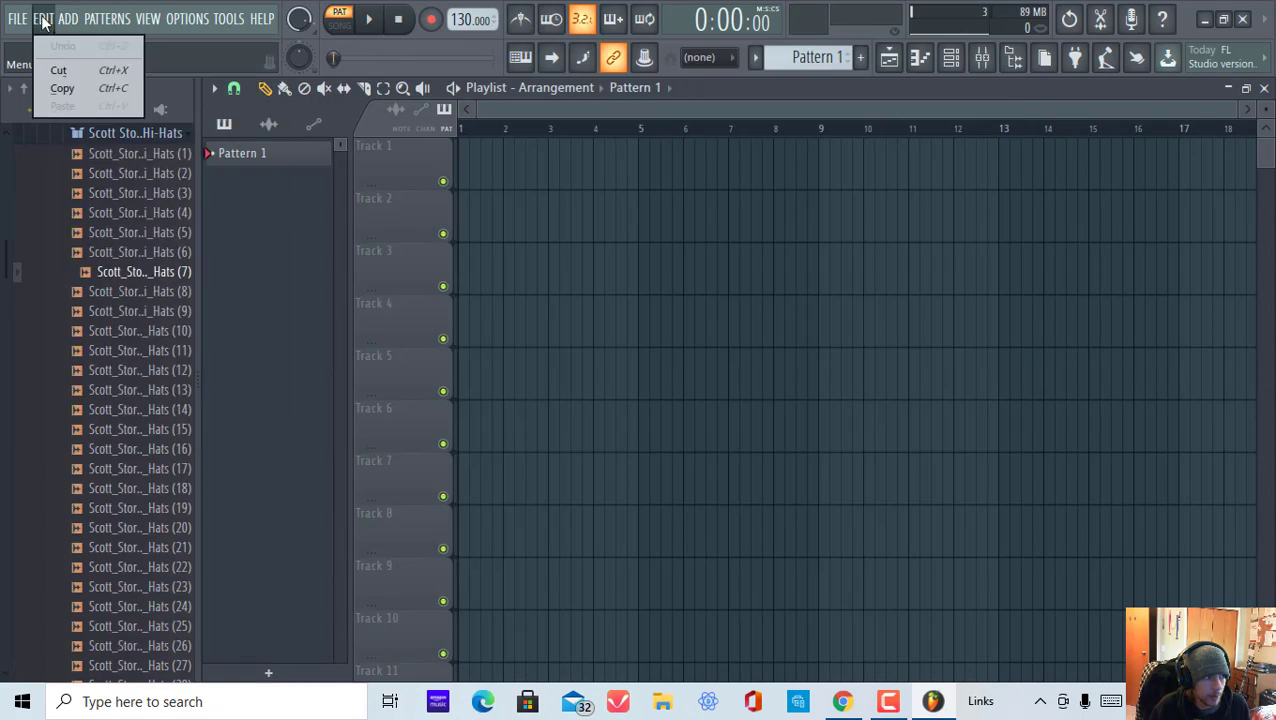
{"action": "mouse_move", "coordinate": [60, 20]}
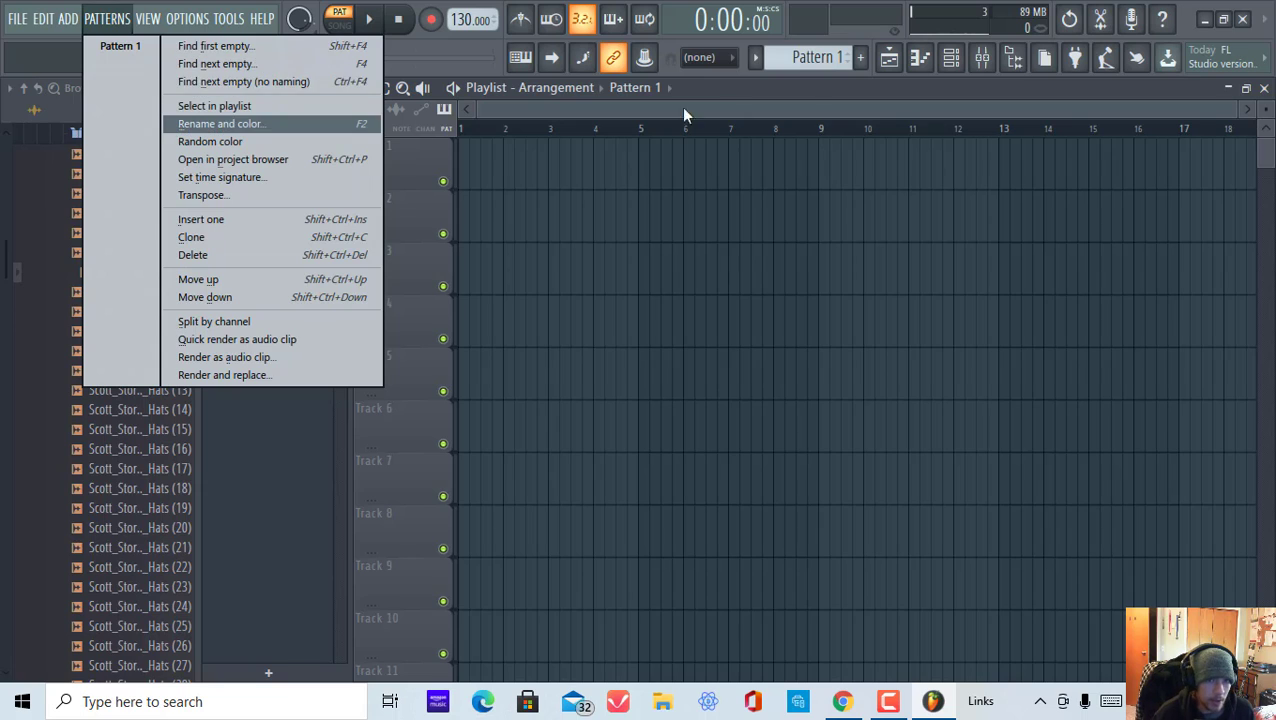
{"action": "left_click", "coordinate": [826, 57]}
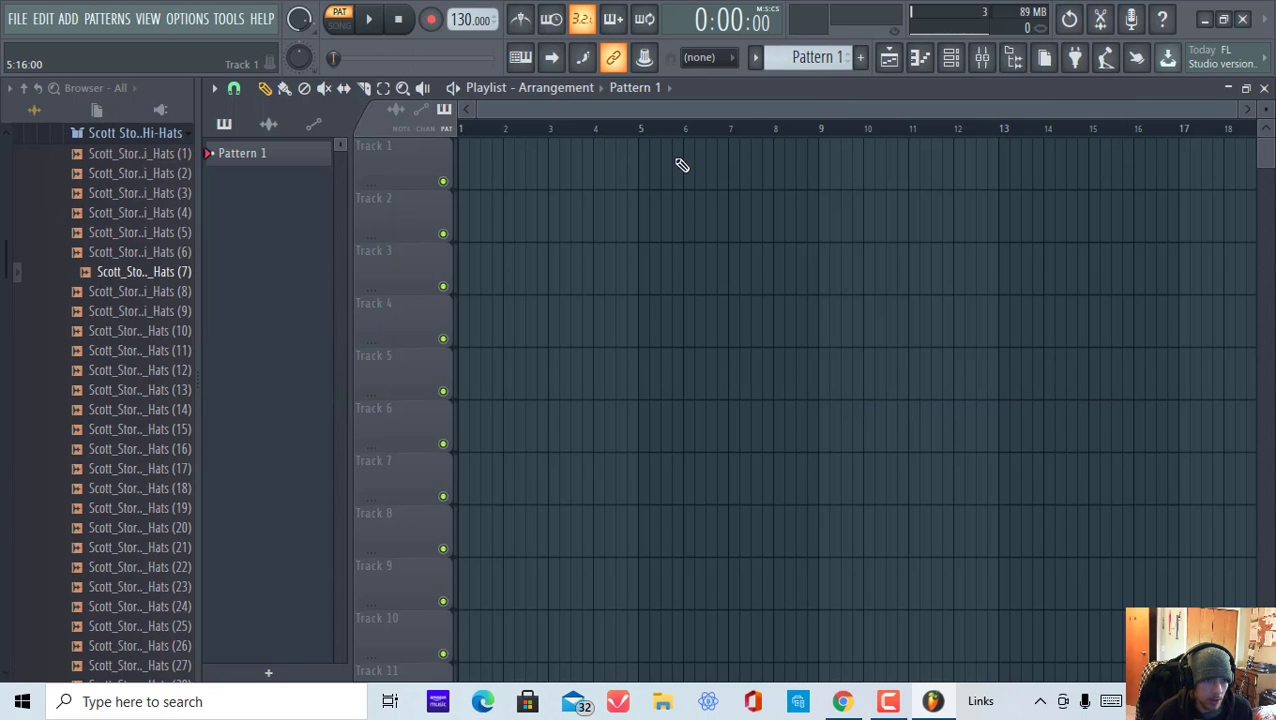
{"action": "left_click", "coordinate": [681, 162]}
{"action": "left_click", "coordinate": [107, 19]}
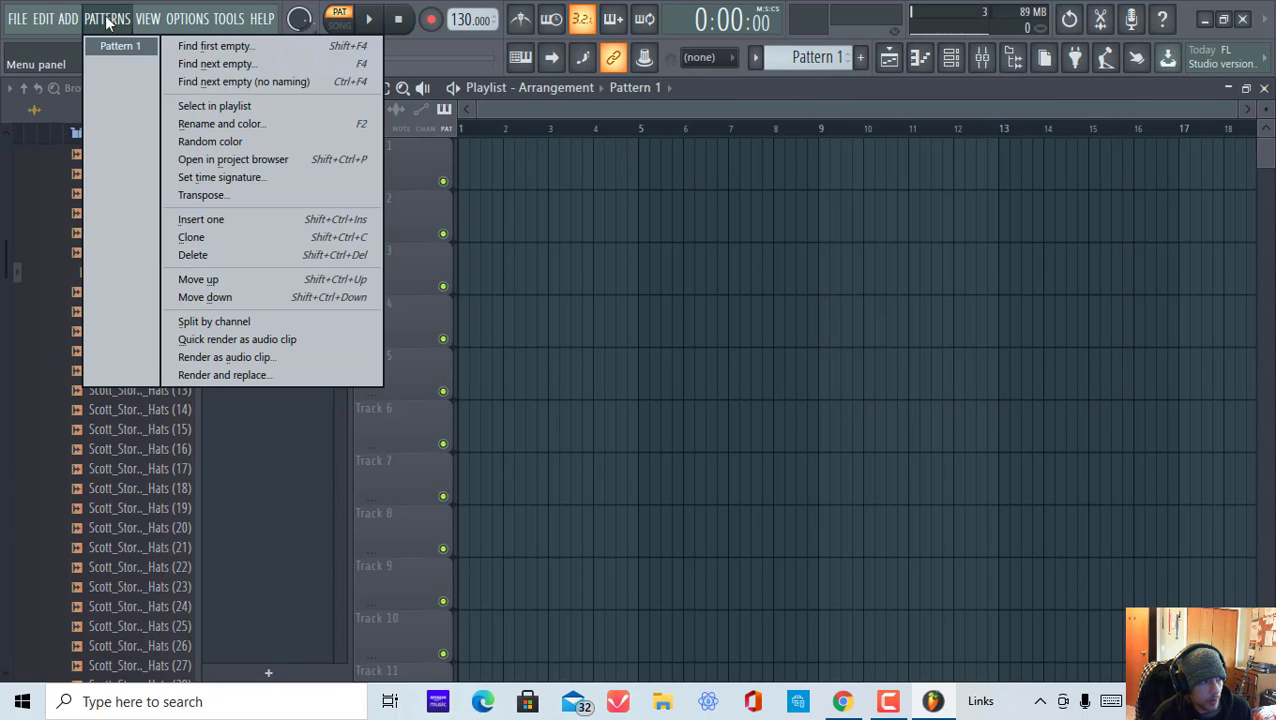
Hide the playlist window and show it again.
{"action": "mouse_move", "coordinate": [152, 22]}
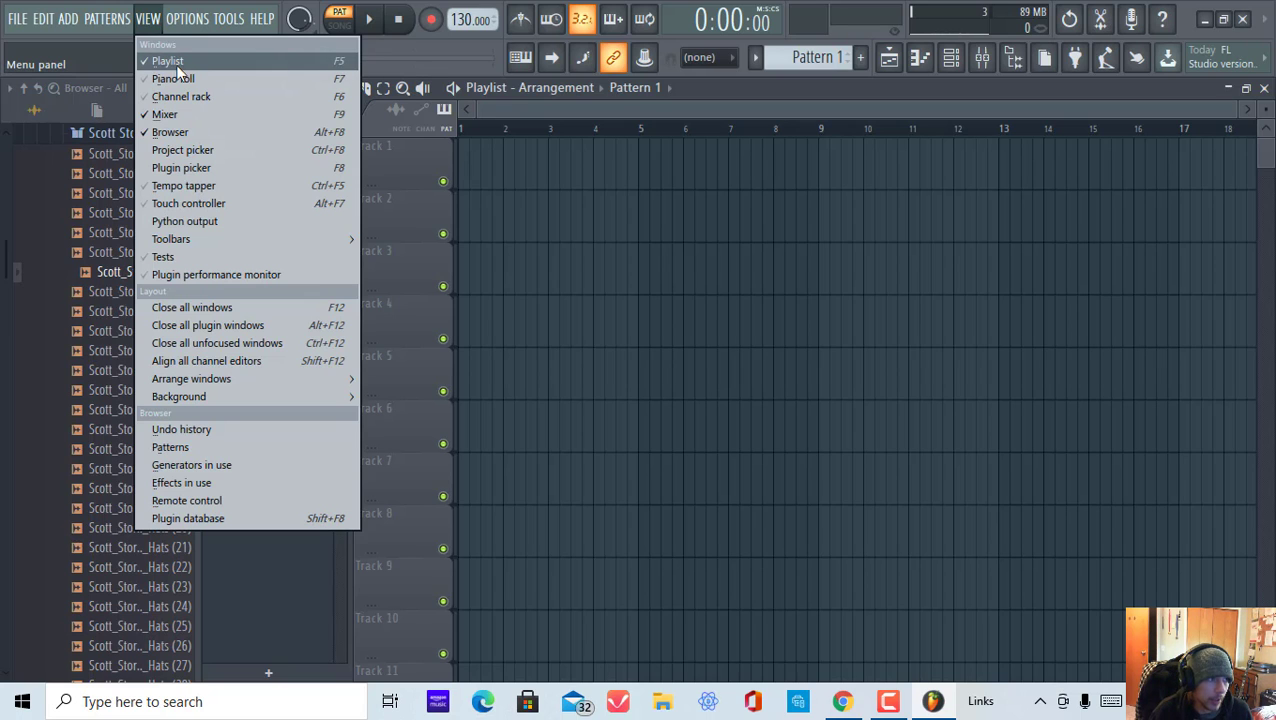
{"action": "left_click", "coordinate": [151, 61]}
{"action": "left_click", "coordinate": [150, 19]}
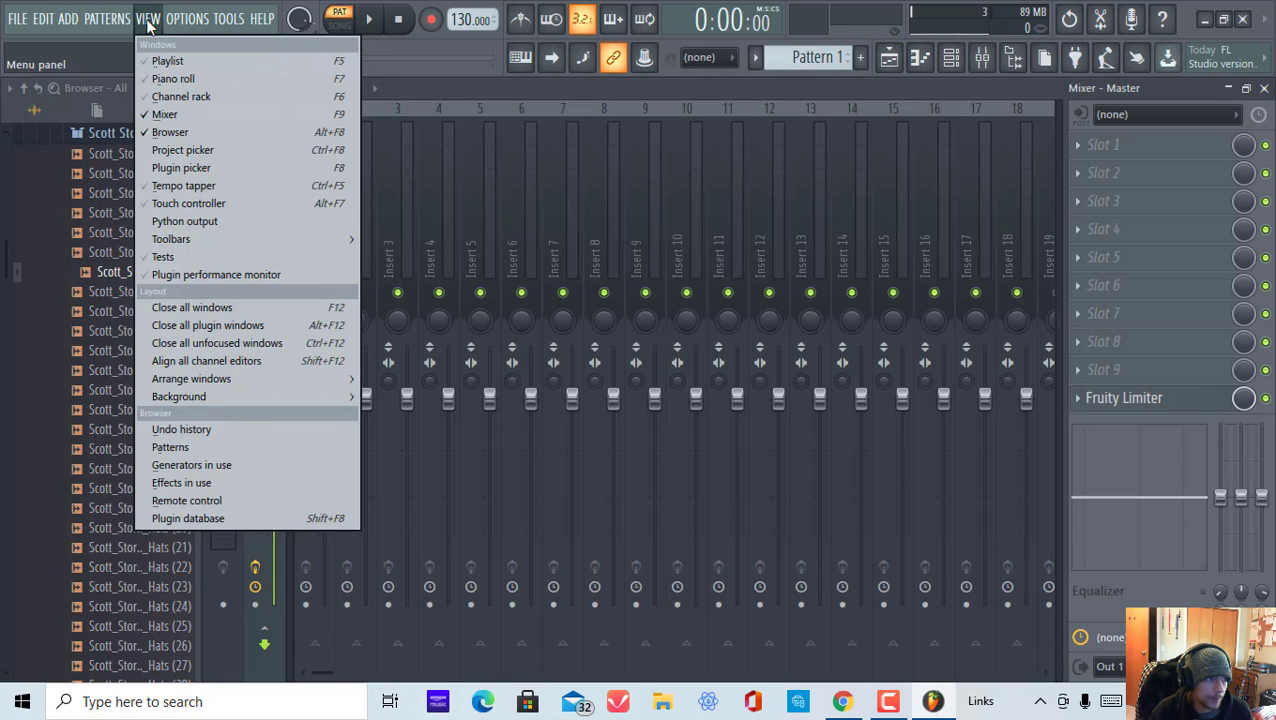
{"action": "left_click", "coordinate": [159, 59]}
Show the piano roll window and hide it again.
{"action": "left_click", "coordinate": [148, 19]}
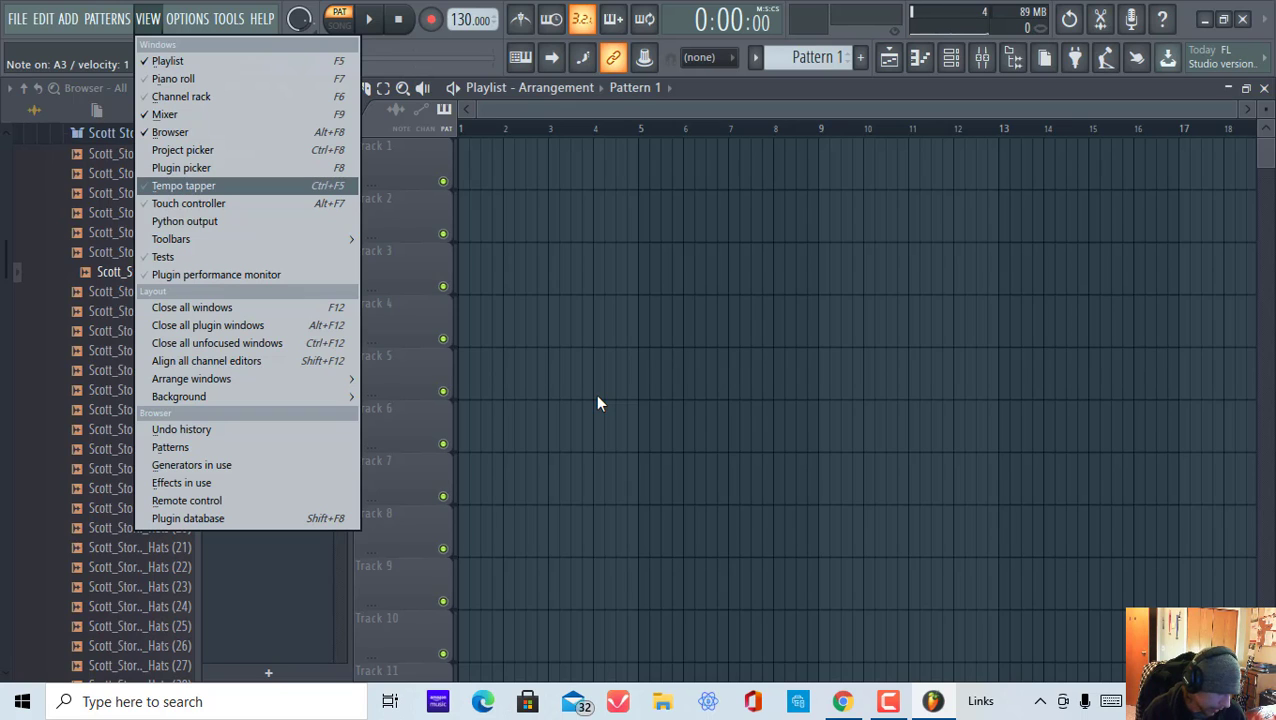
{"action": "left_click", "coordinate": [198, 79]}
{"action": "left_click", "coordinate": [152, 19]}
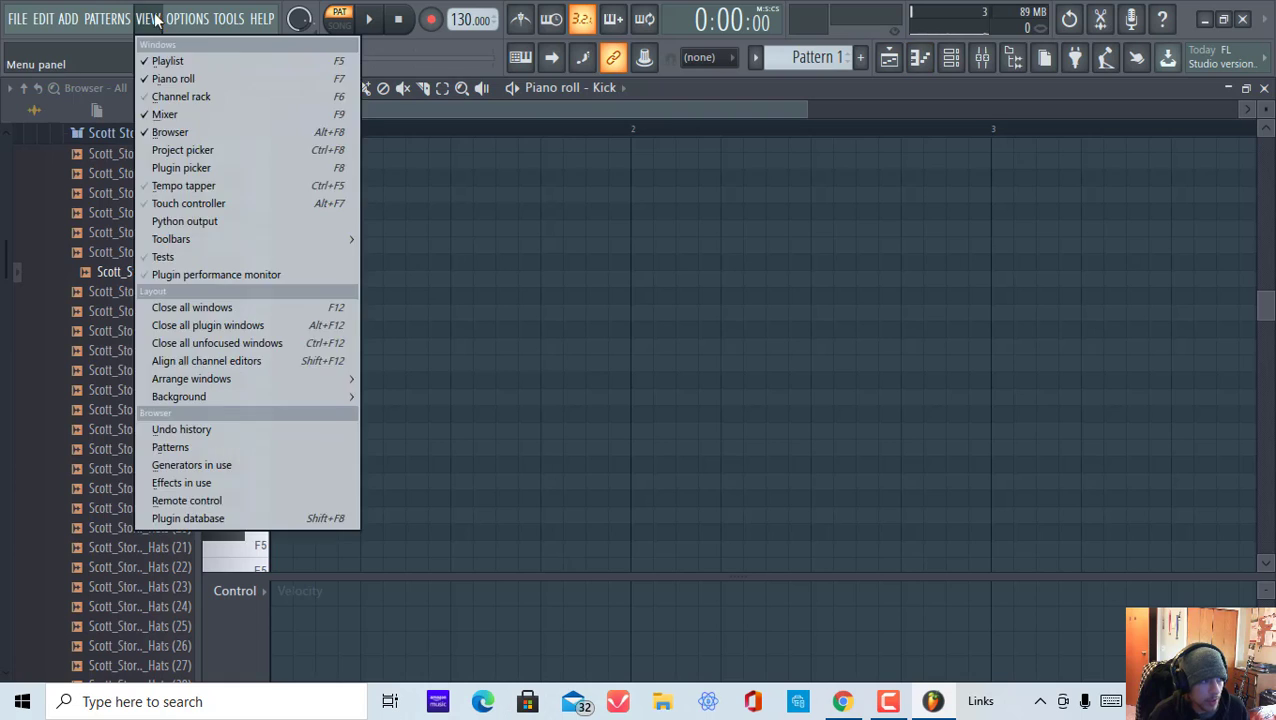
{"action": "left_click", "coordinate": [152, 19]}
{"action": "left_click", "coordinate": [152, 19]}
{"action": "left_click", "coordinate": [186, 79]}
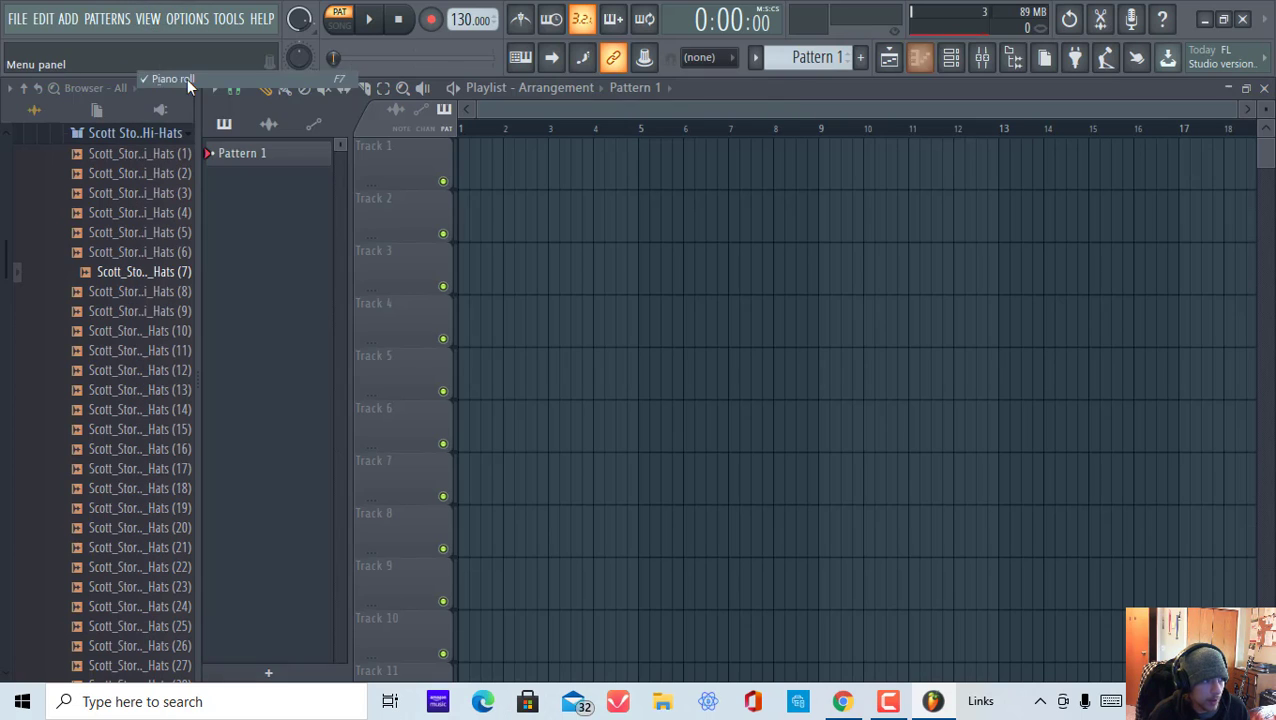
Close the playlist to reveal the mixer behind it, and reopen the playlist.
{"action": "left_click", "coordinate": [148, 19]}
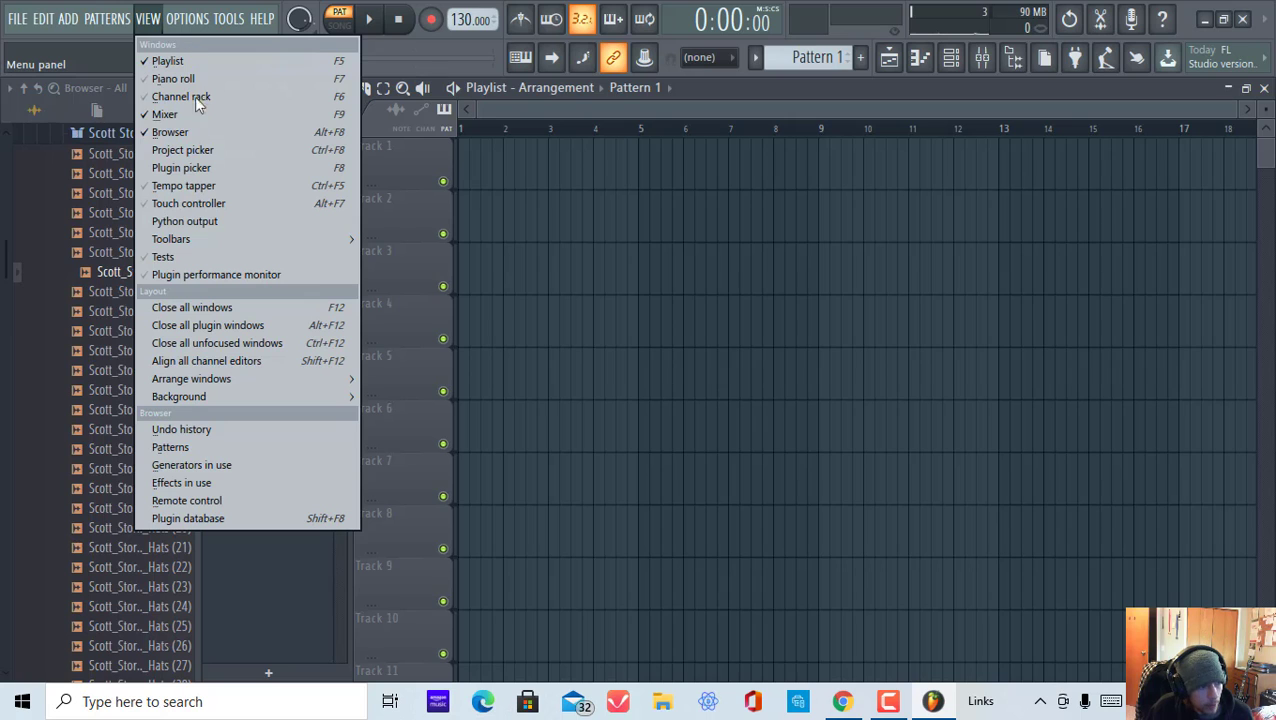
{"action": "mouse_move", "coordinate": [198, 22]}
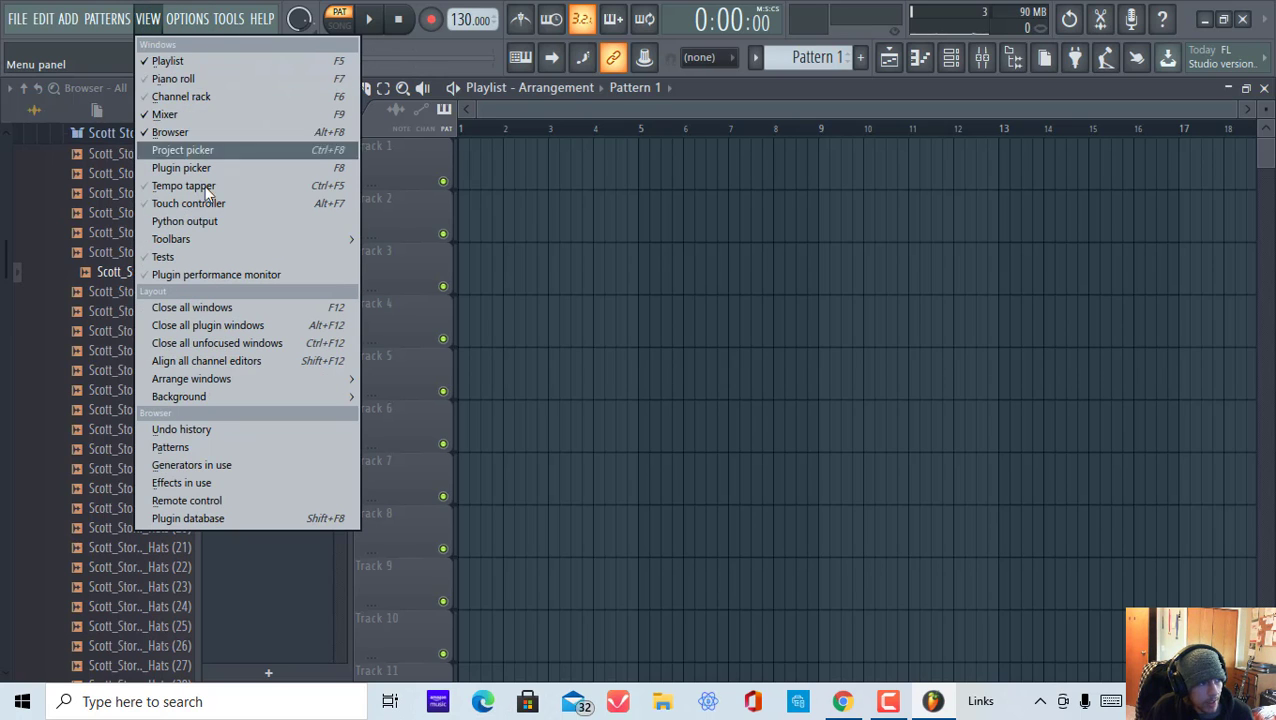
{"action": "left_click", "coordinate": [218, 62]}
{"action": "left_click", "coordinate": [148, 19]}
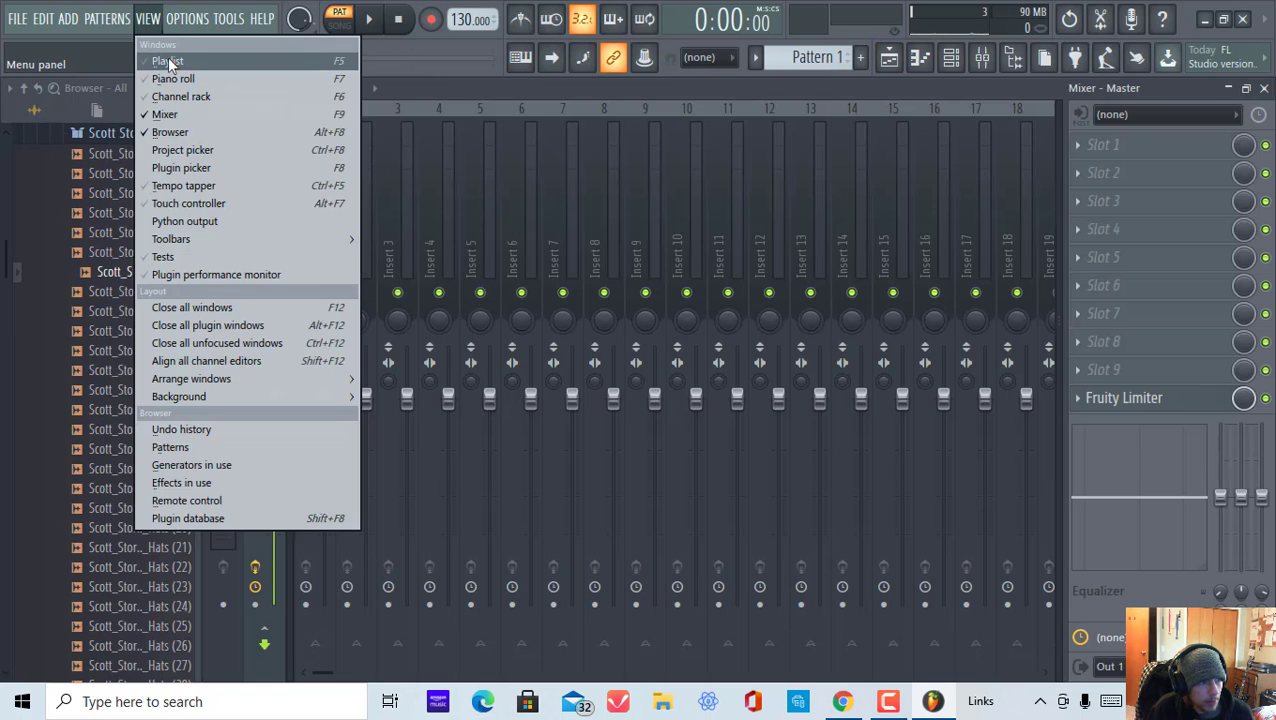
{"action": "left_click", "coordinate": [167, 57]}
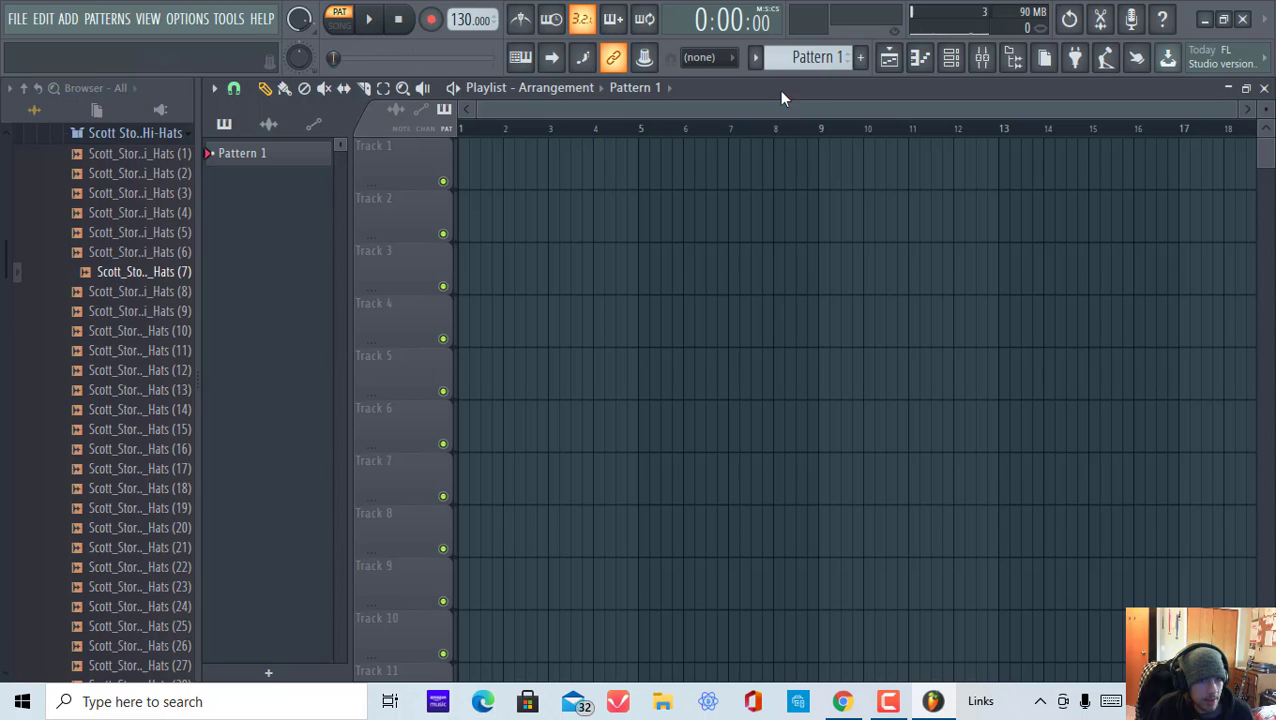
Toggle the playlist and the piano roll off and on, ending on the playlist.
{"action": "left_click", "coordinate": [893, 58]}
{"action": "left_click", "coordinate": [893, 58]}
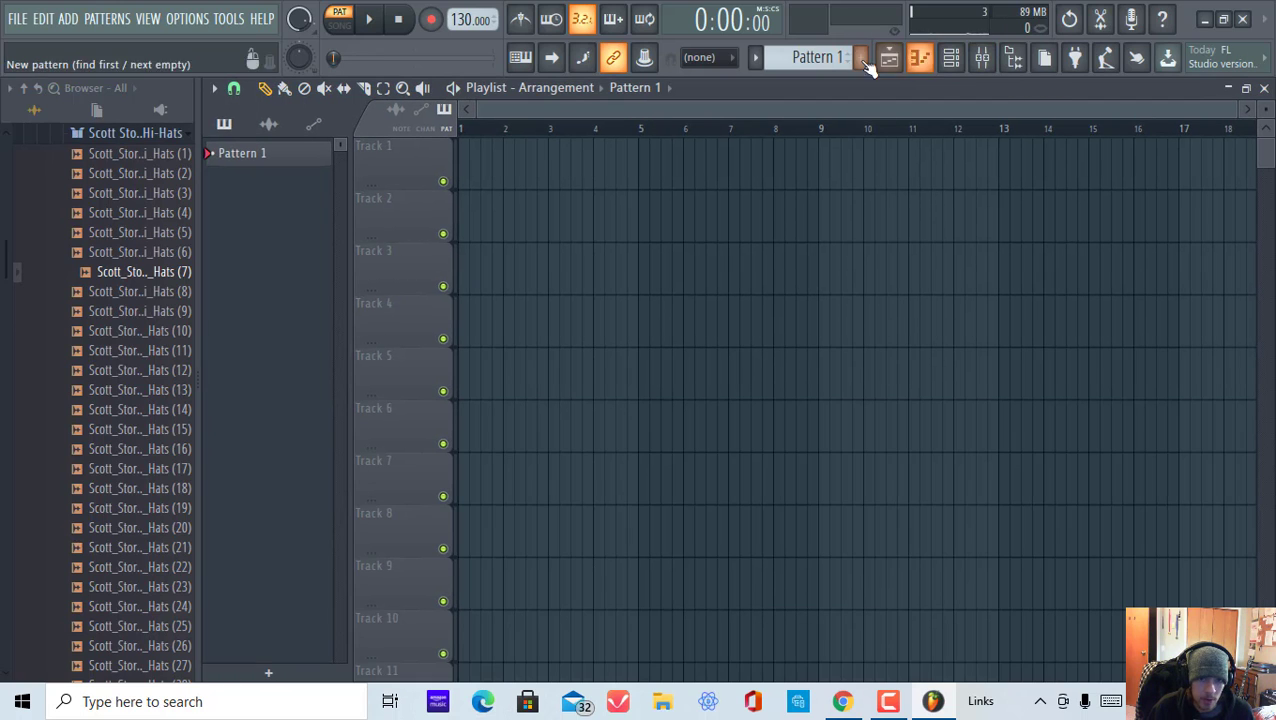
{"action": "left_click", "coordinate": [917, 60]}
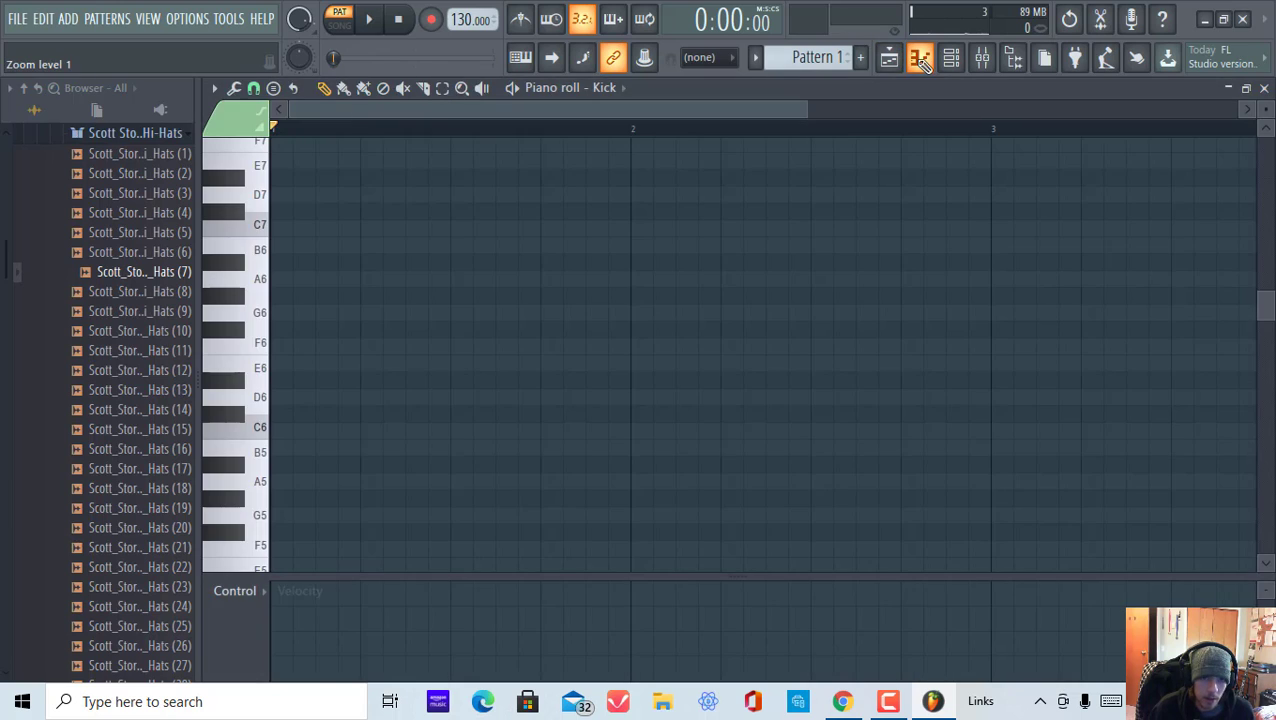
{"action": "left_click", "coordinate": [918, 58]}
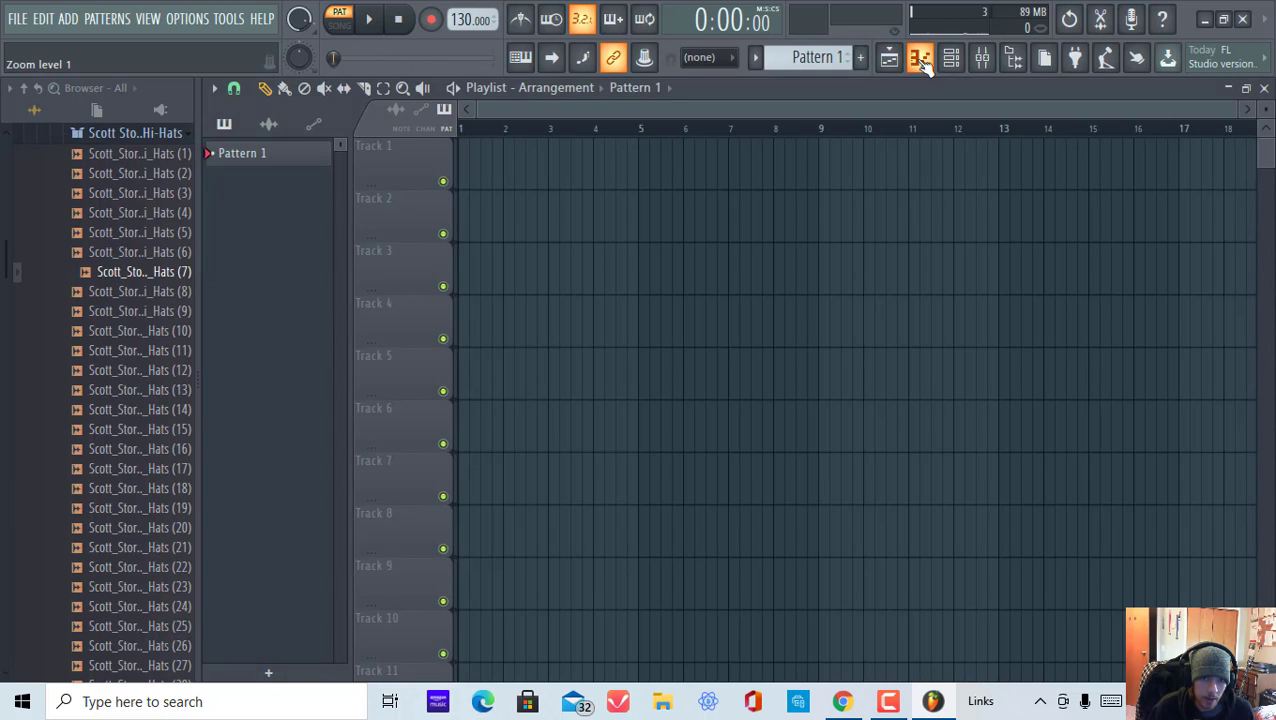
Arrange the windows using the Desktop (alternate) layout.
{"action": "left_click", "coordinate": [152, 22]}
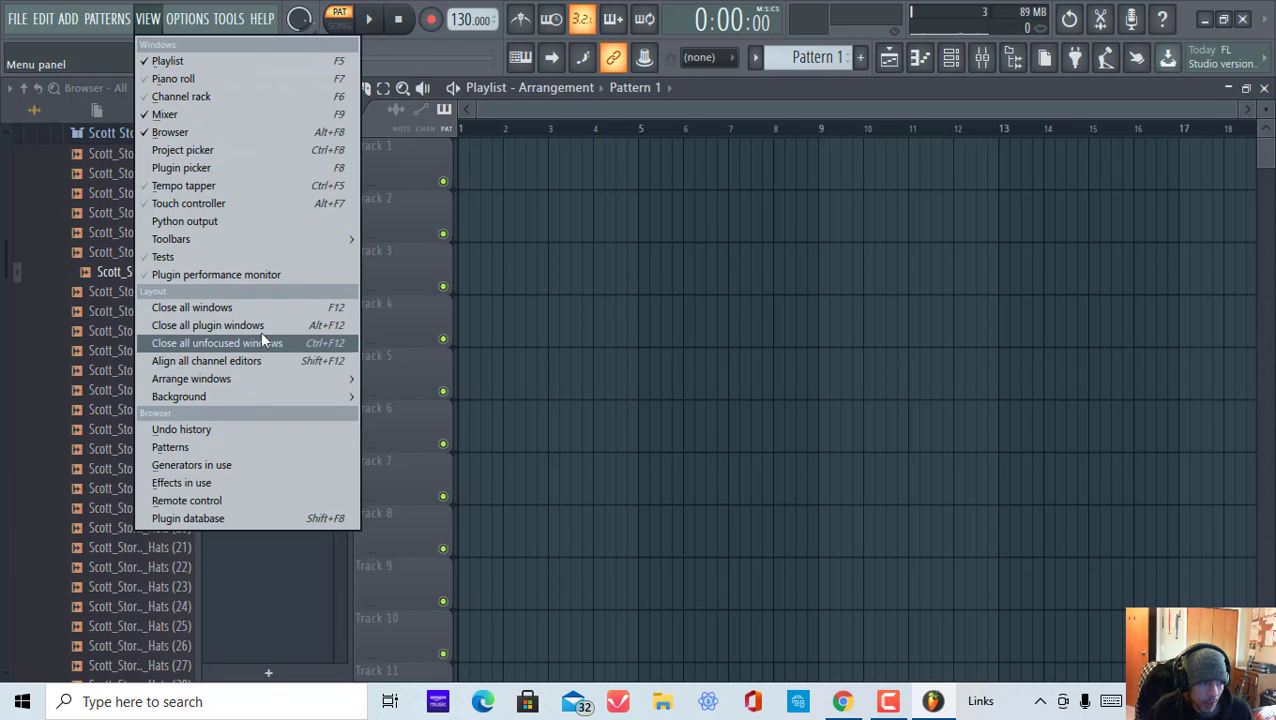
{"action": "mouse_move", "coordinate": [245, 395]}
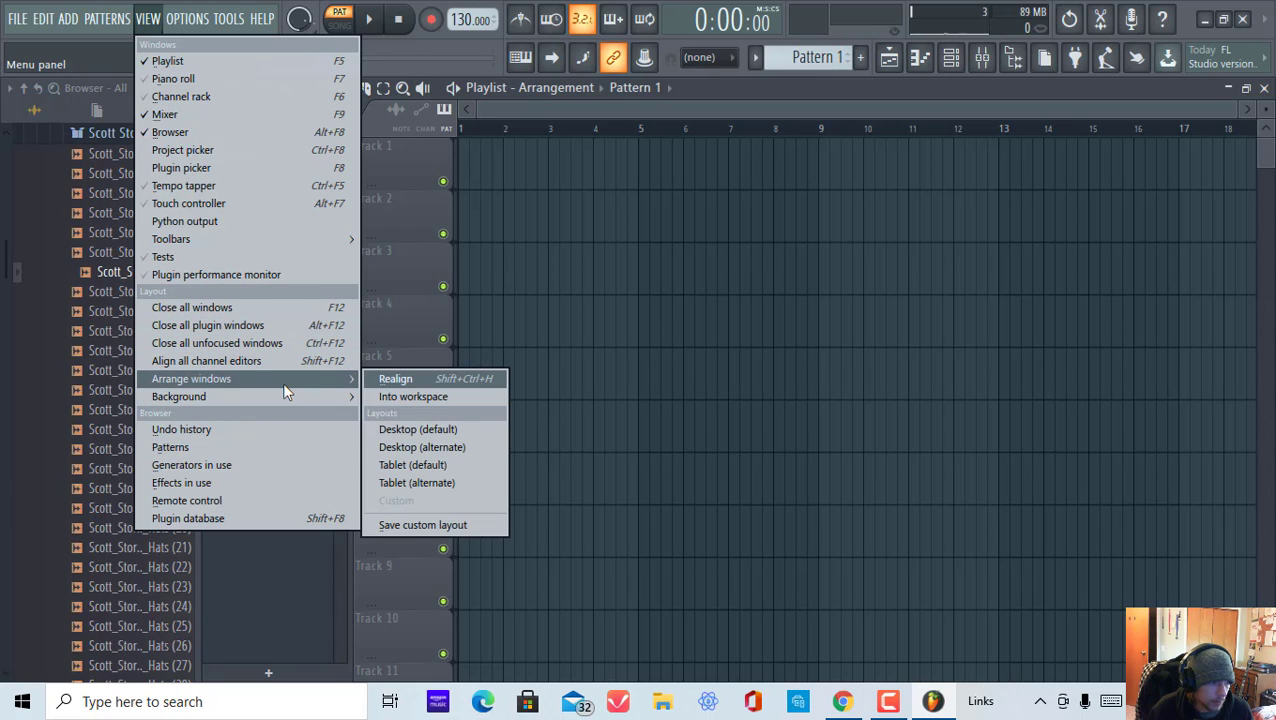
{"action": "left_click", "coordinate": [464, 447]}
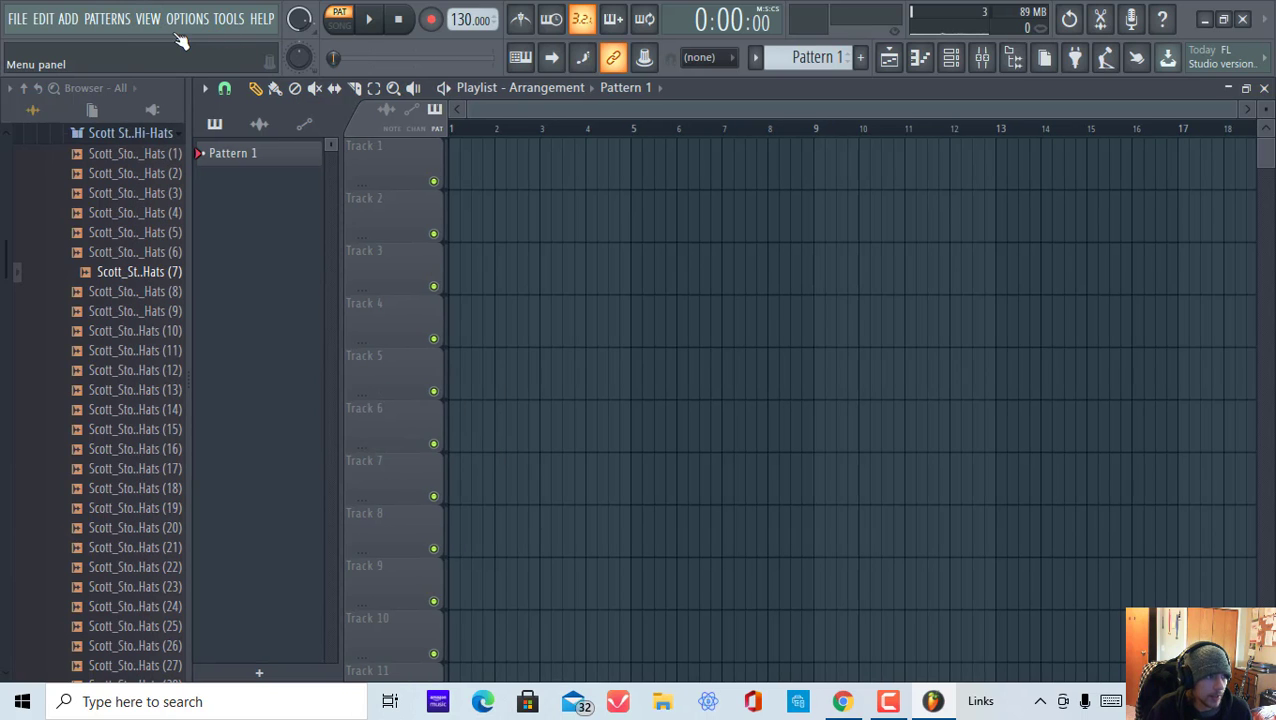
Try the Tablet (default) window layout and return to the Desktop (alternate) layout.
{"action": "left_click", "coordinate": [147, 18]}
{"action": "mouse_move", "coordinate": [284, 385]}
{"action": "left_click", "coordinate": [468, 461]}
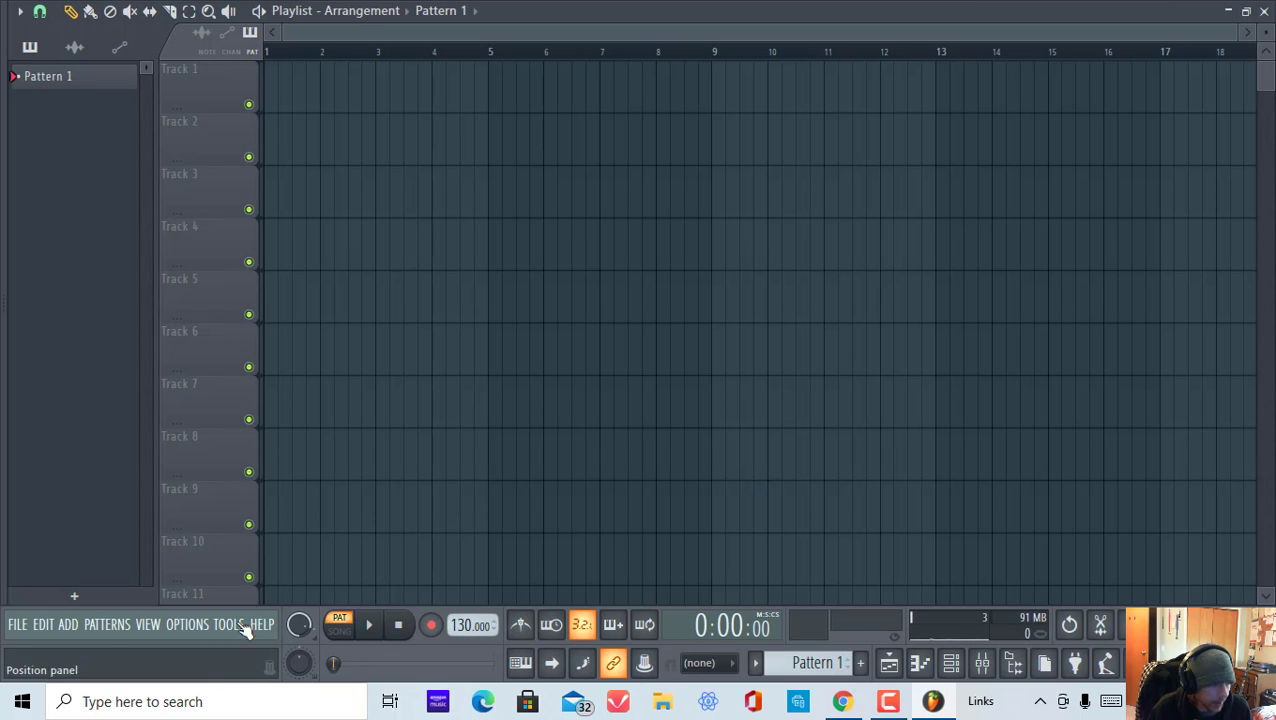
{"action": "left_click", "coordinate": [150, 626]}
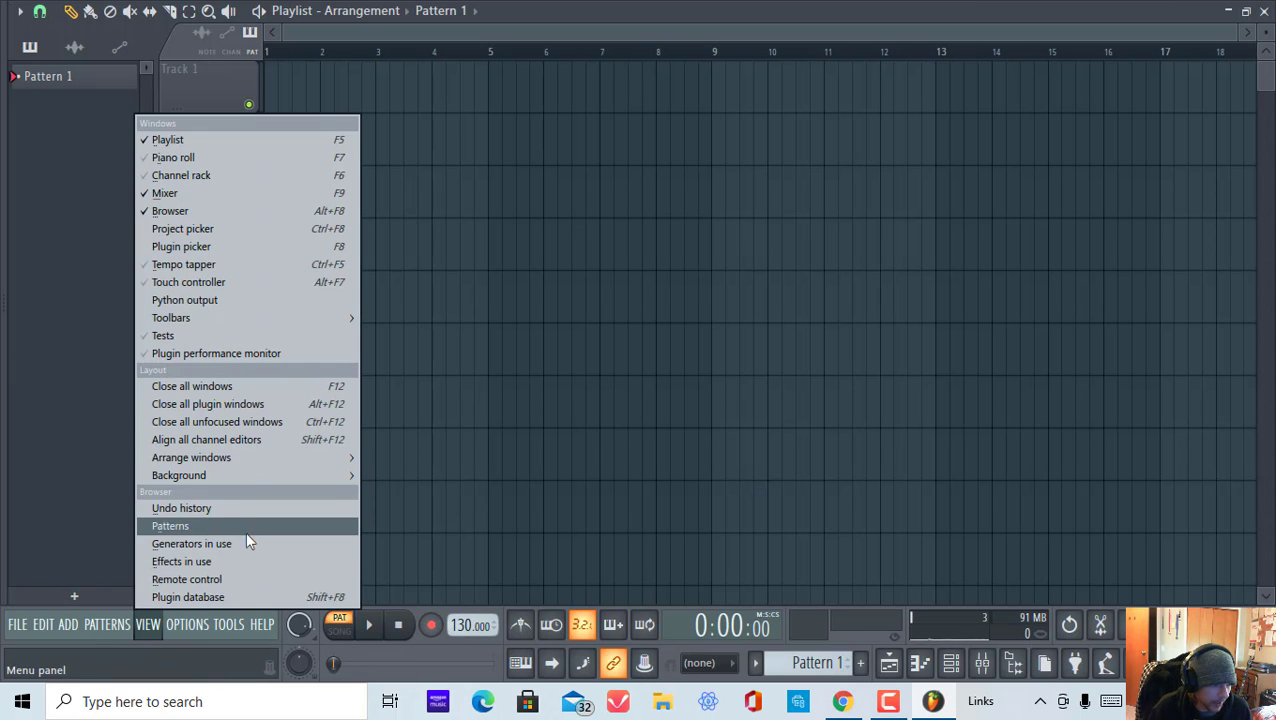
{"action": "mouse_move", "coordinate": [200, 457]}
{"action": "left_click", "coordinate": [467, 526]}
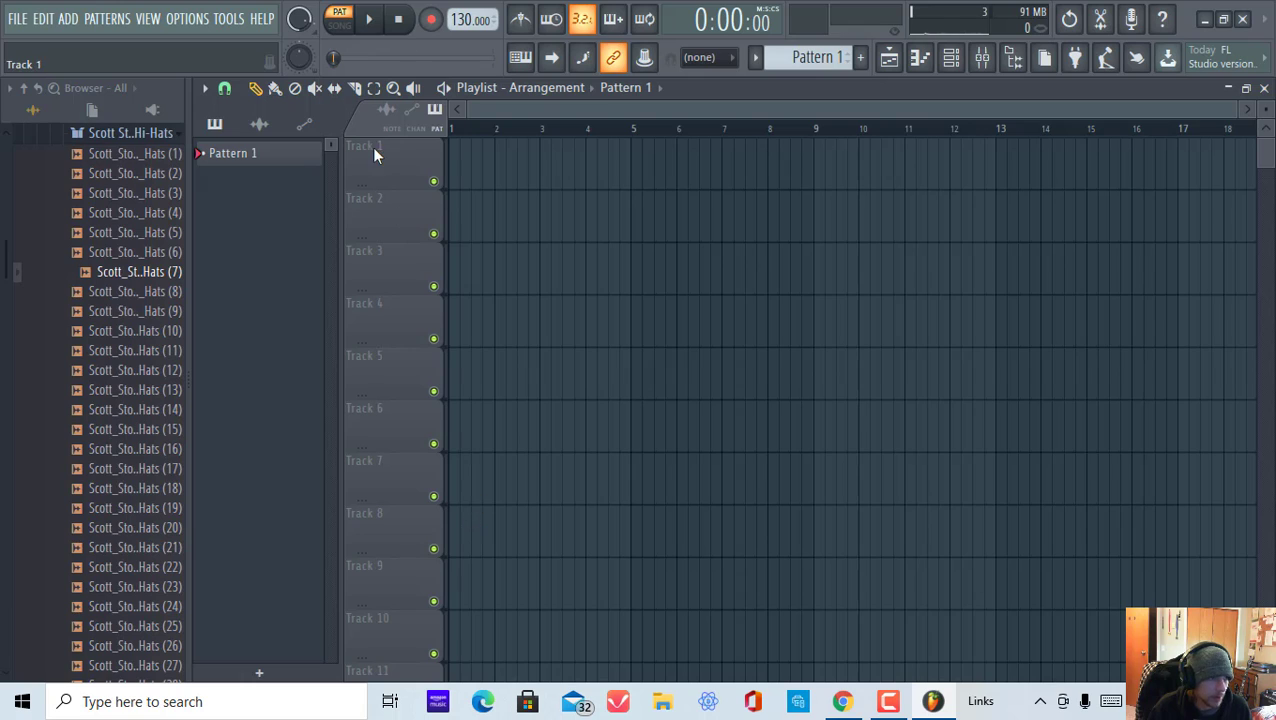
Examine the toolbar display options and factory presets without applying any of them.
{"action": "left_click", "coordinate": [155, 20]}
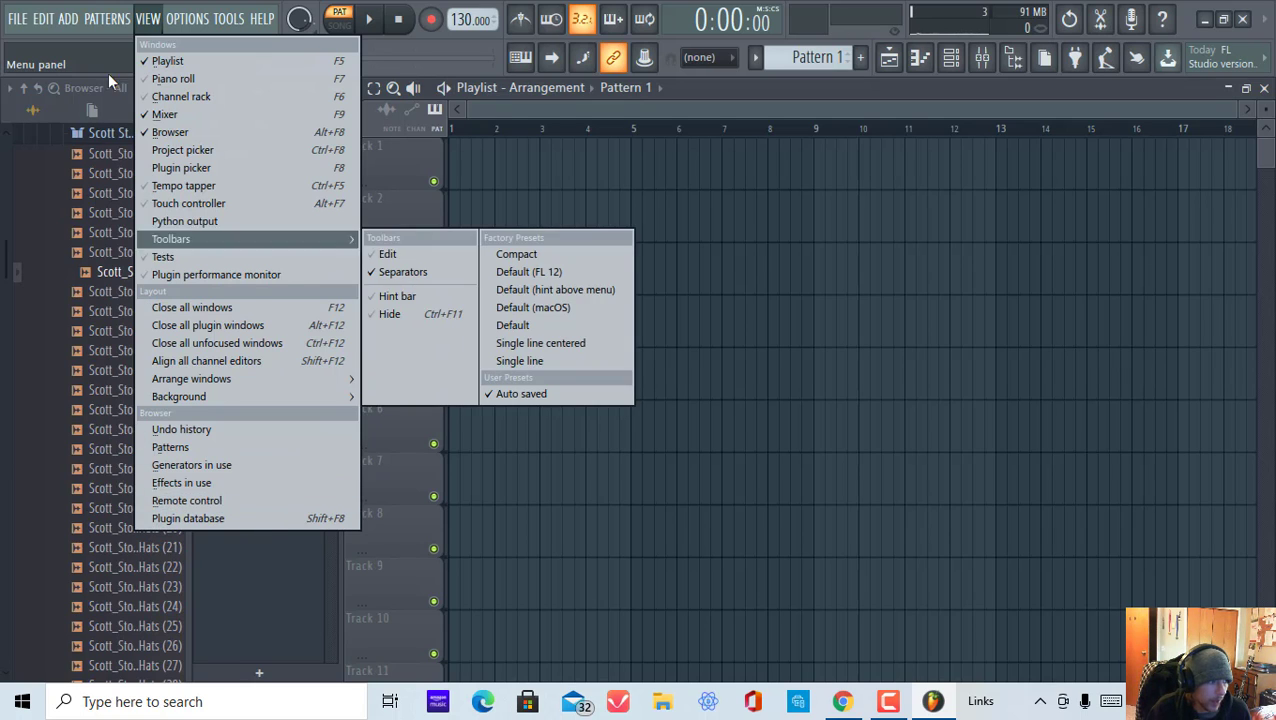
{"action": "left_click", "coordinate": [12, 20]}
{"action": "left_click", "coordinate": [538, 465]}
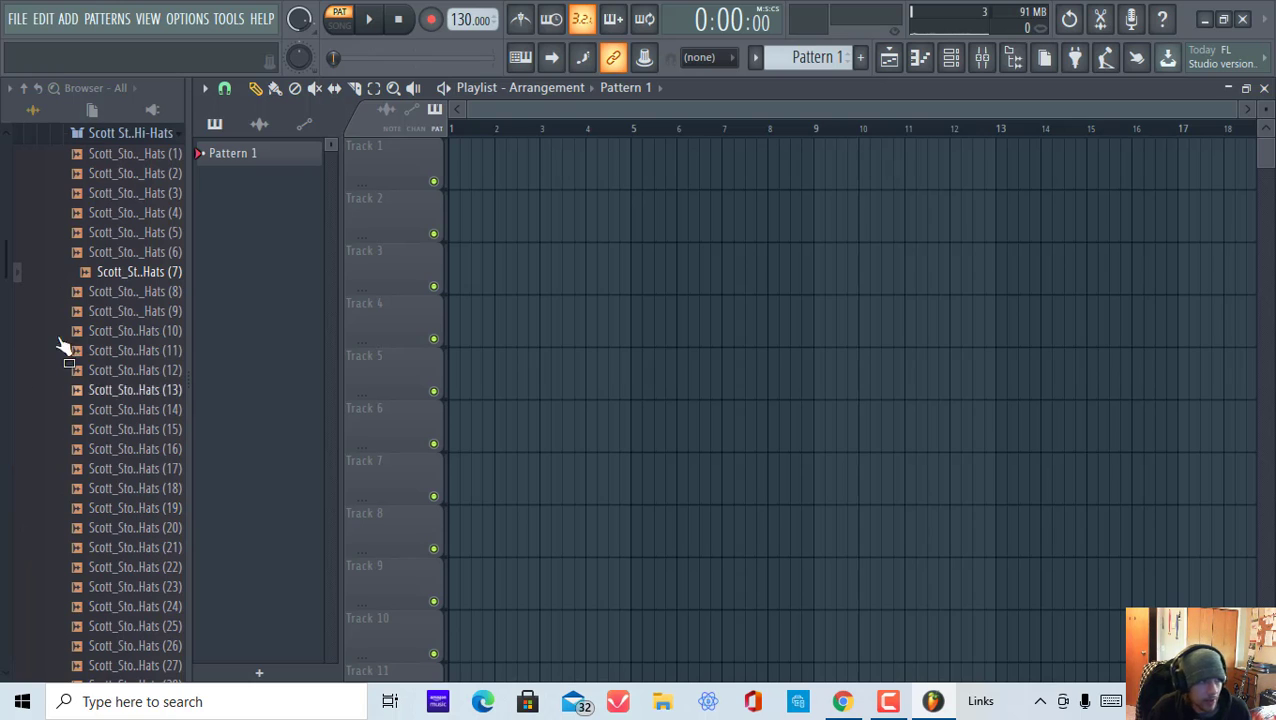
Open the settings and review the MIDI devices, the audio device options and the general system options.
{"action": "left_click", "coordinate": [188, 20]}
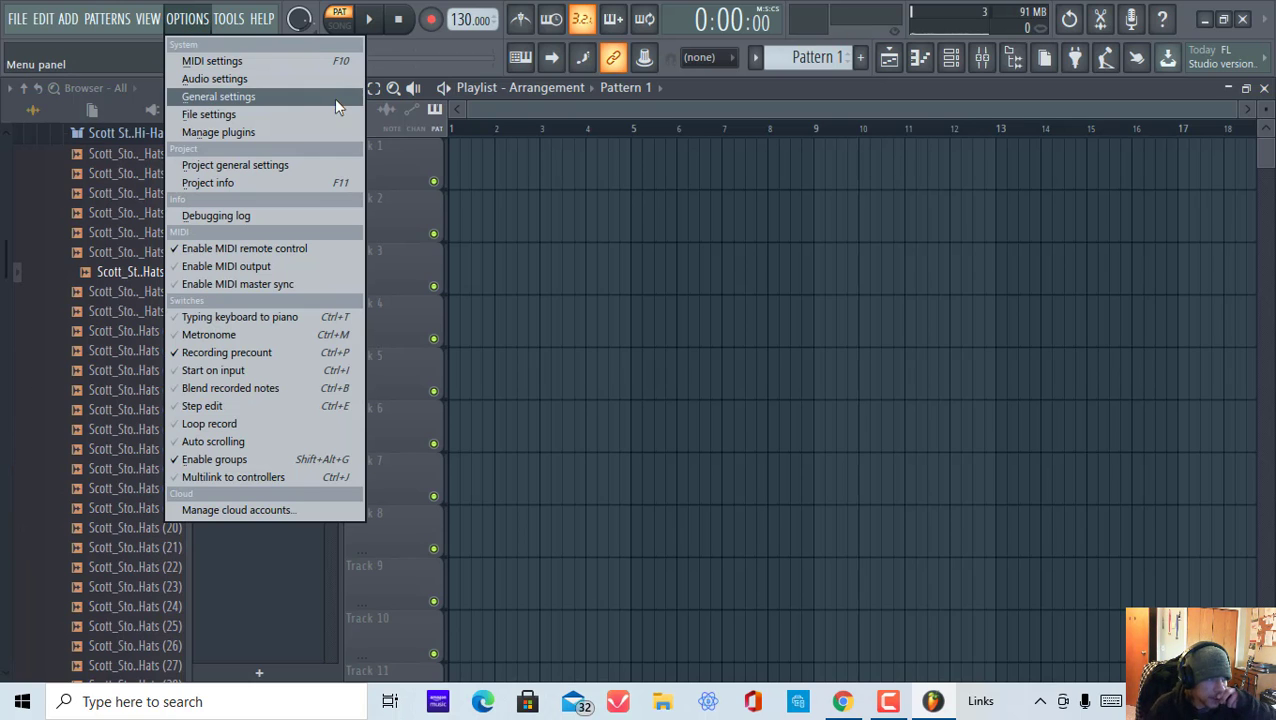
{"action": "left_click", "coordinate": [228, 62]}
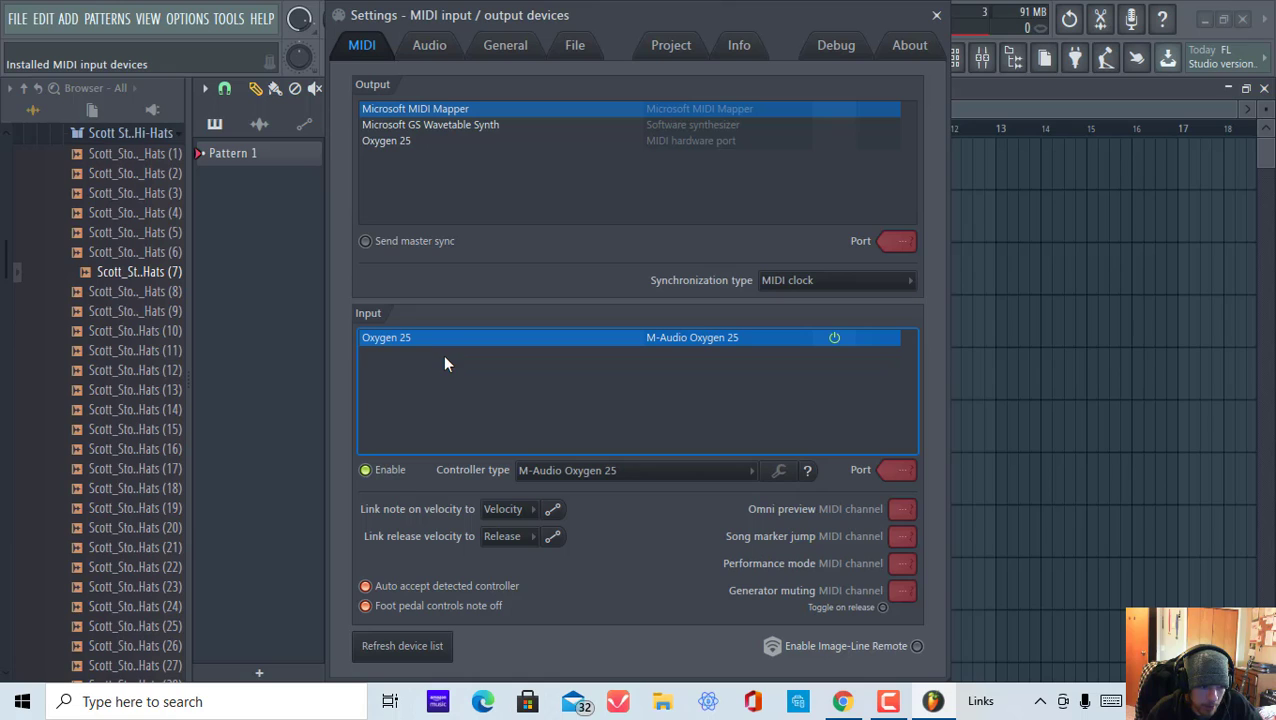
{"action": "left_click", "coordinate": [432, 56]}
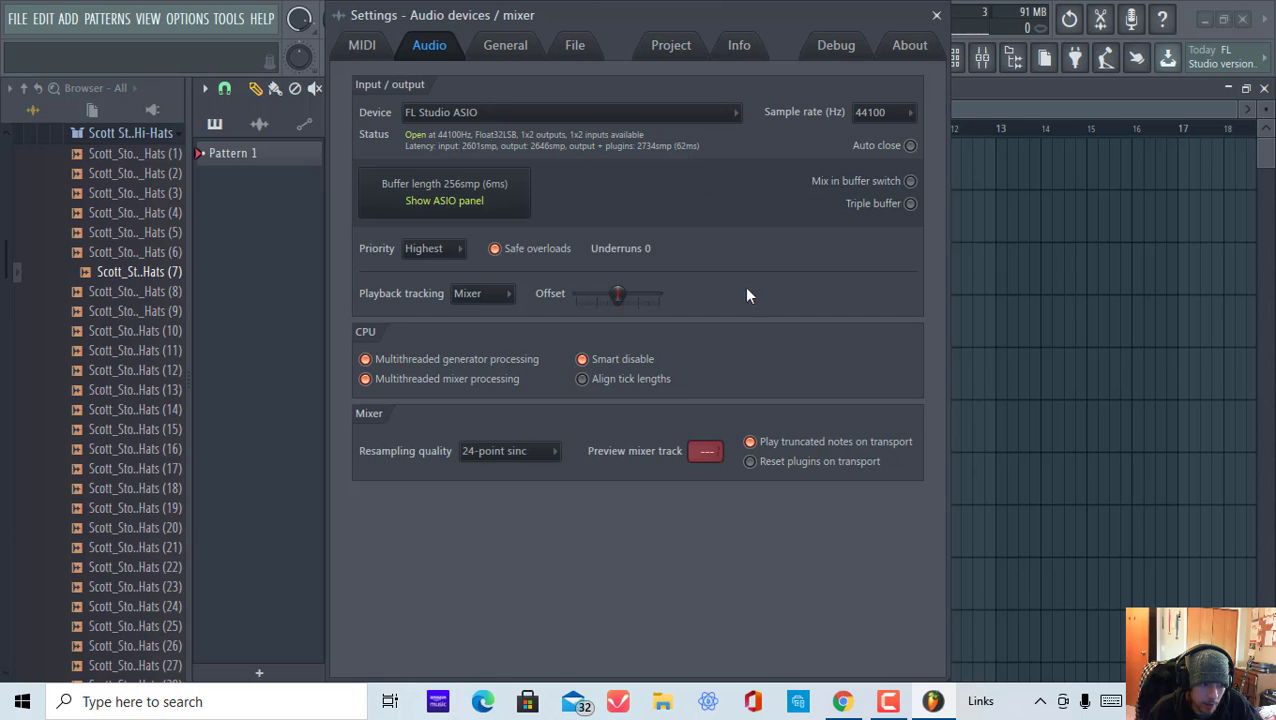
{"action": "left_click", "coordinate": [501, 45]}
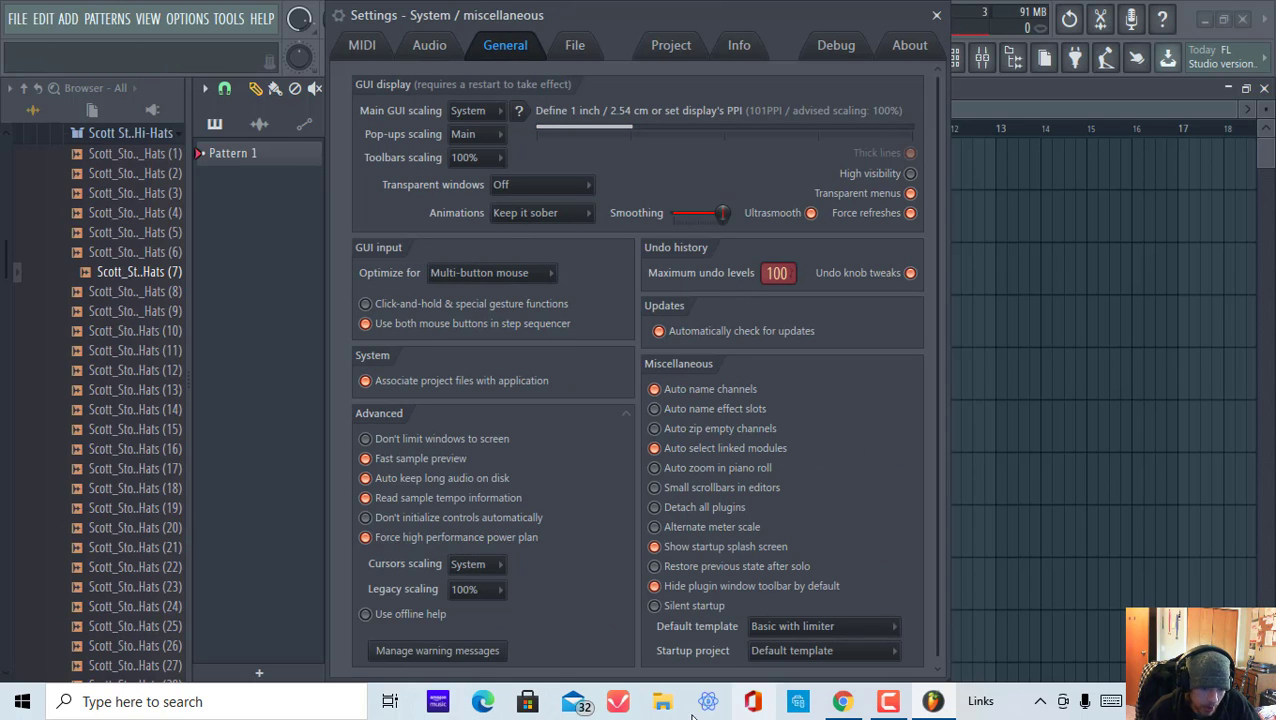
Review the file and folder settings, the current project's time settings, and the project credits with the genre choices.
{"action": "left_click", "coordinate": [575, 42]}
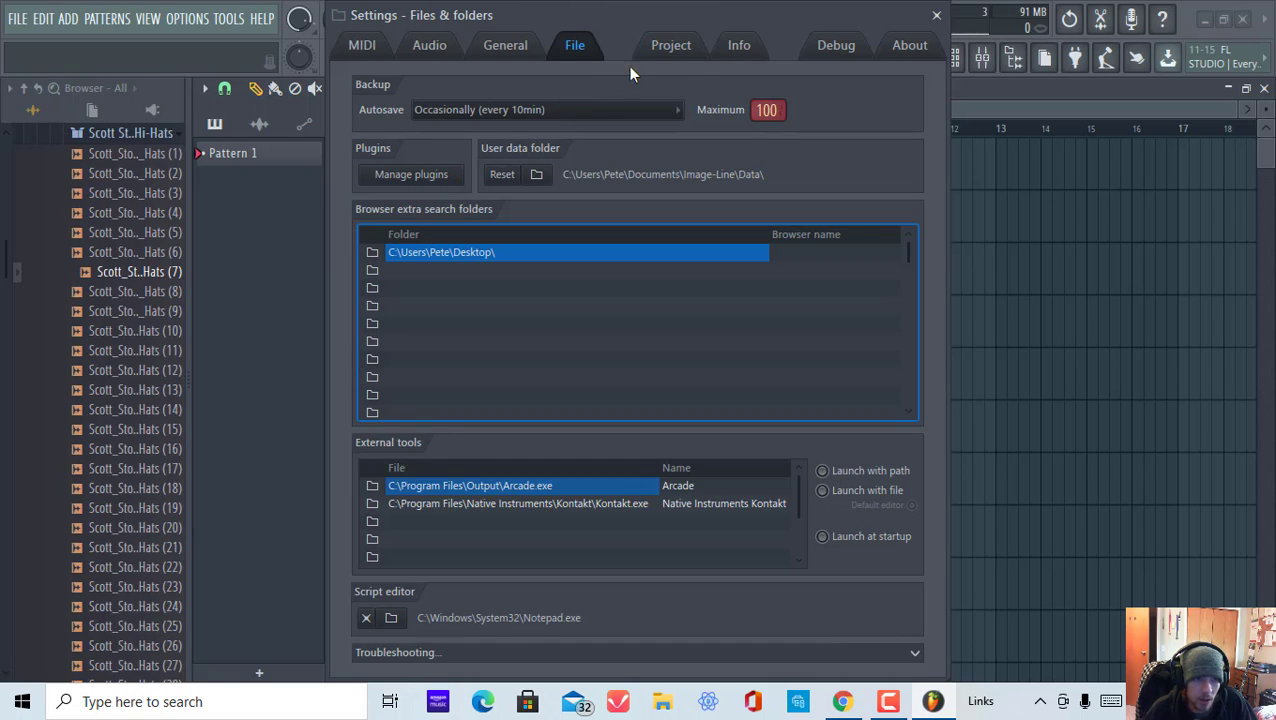
{"action": "left_click", "coordinate": [685, 46]}
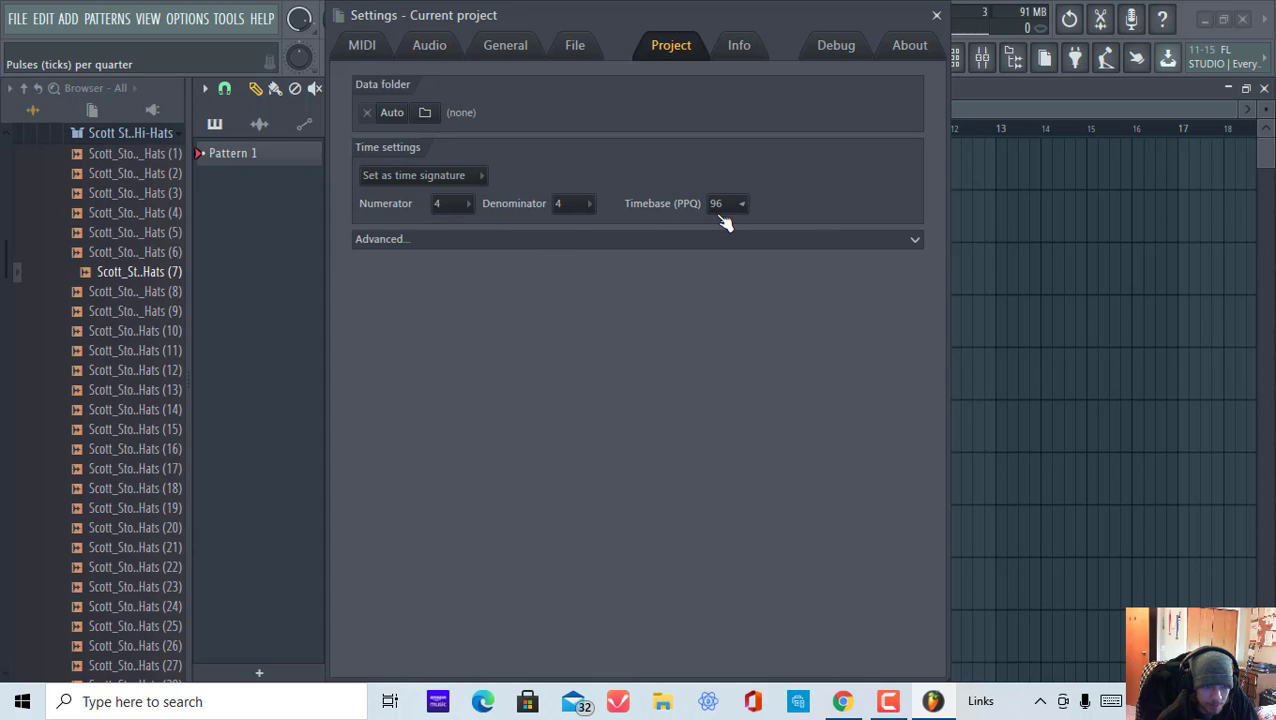
{"action": "left_click", "coordinate": [745, 48]}
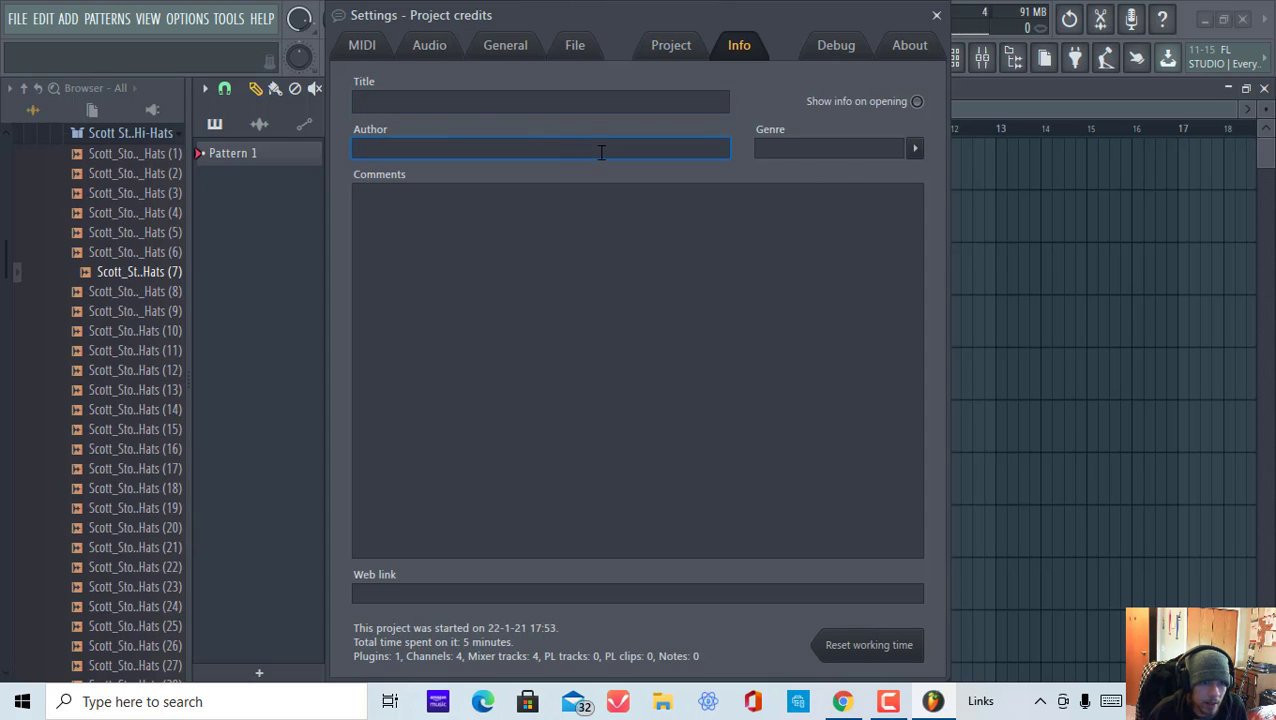
{"action": "left_click", "coordinate": [914, 148]}
{"action": "left_click", "coordinate": [752, 212]}
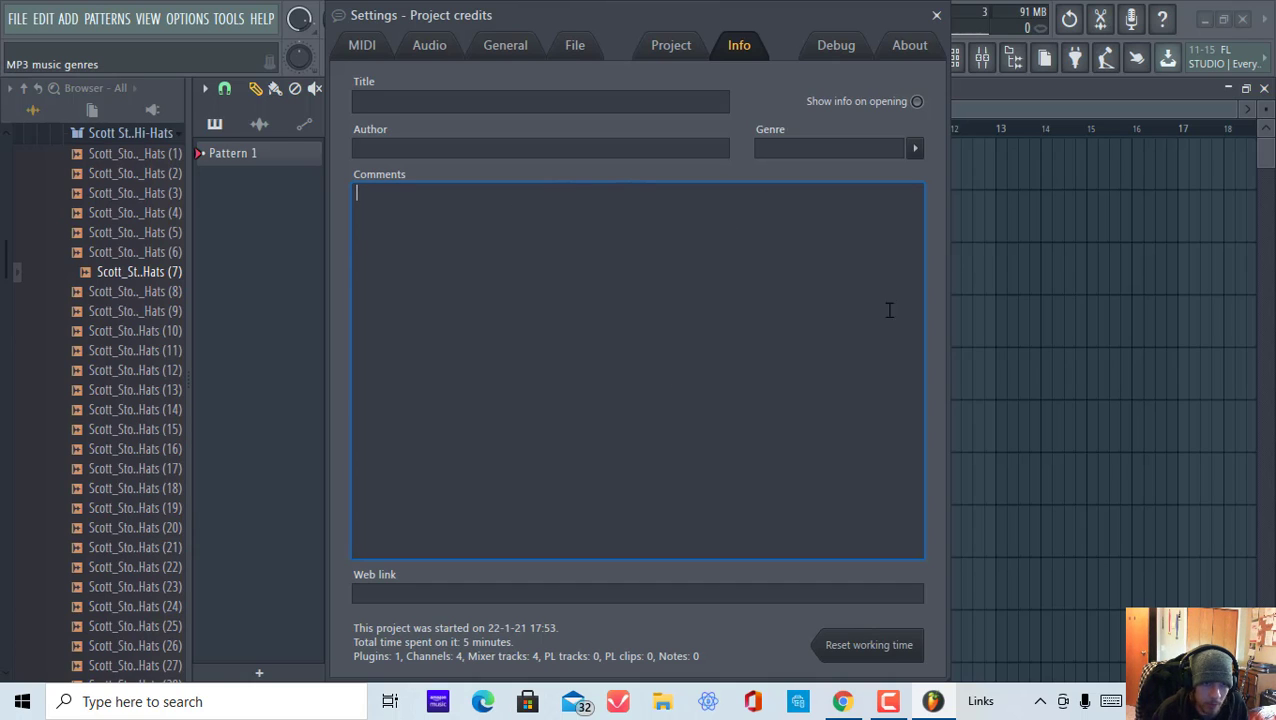
Review the debugging log, the About page and the MIDI devices, and close the settings.
{"action": "left_click", "coordinate": [838, 52]}
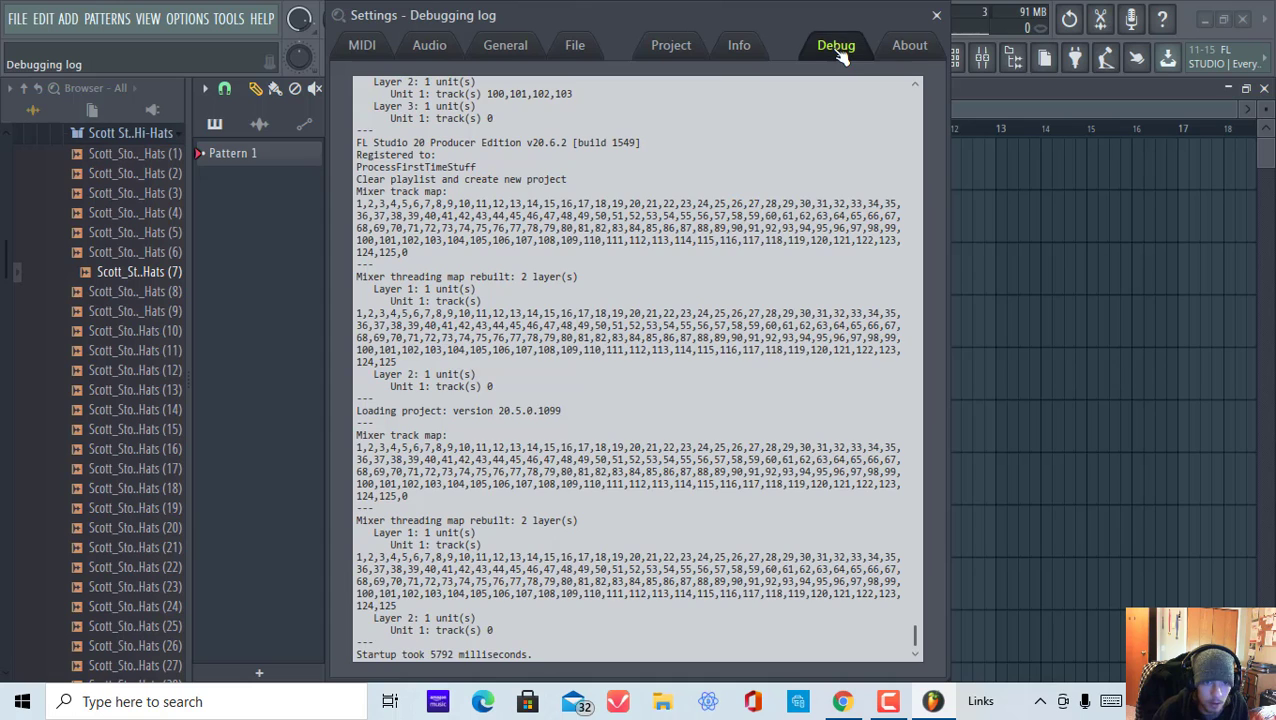
{"action": "left_click", "coordinate": [928, 54]}
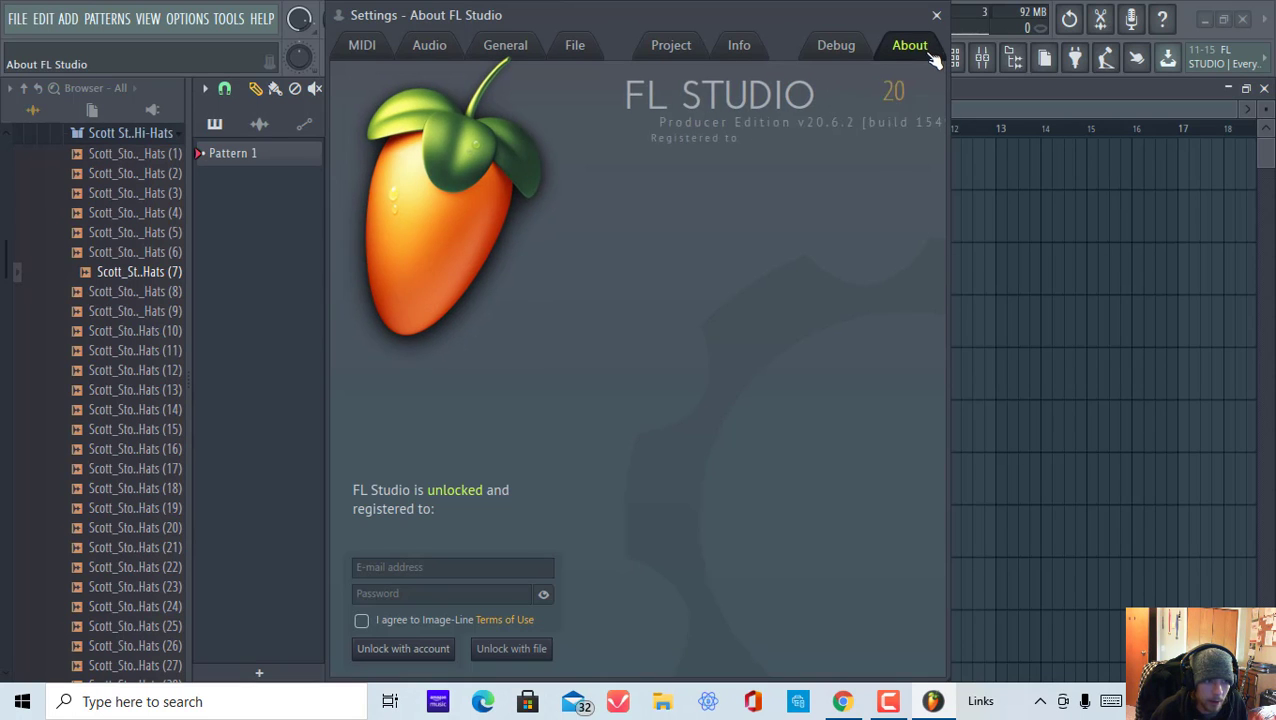
{"action": "left_click", "coordinate": [368, 46]}
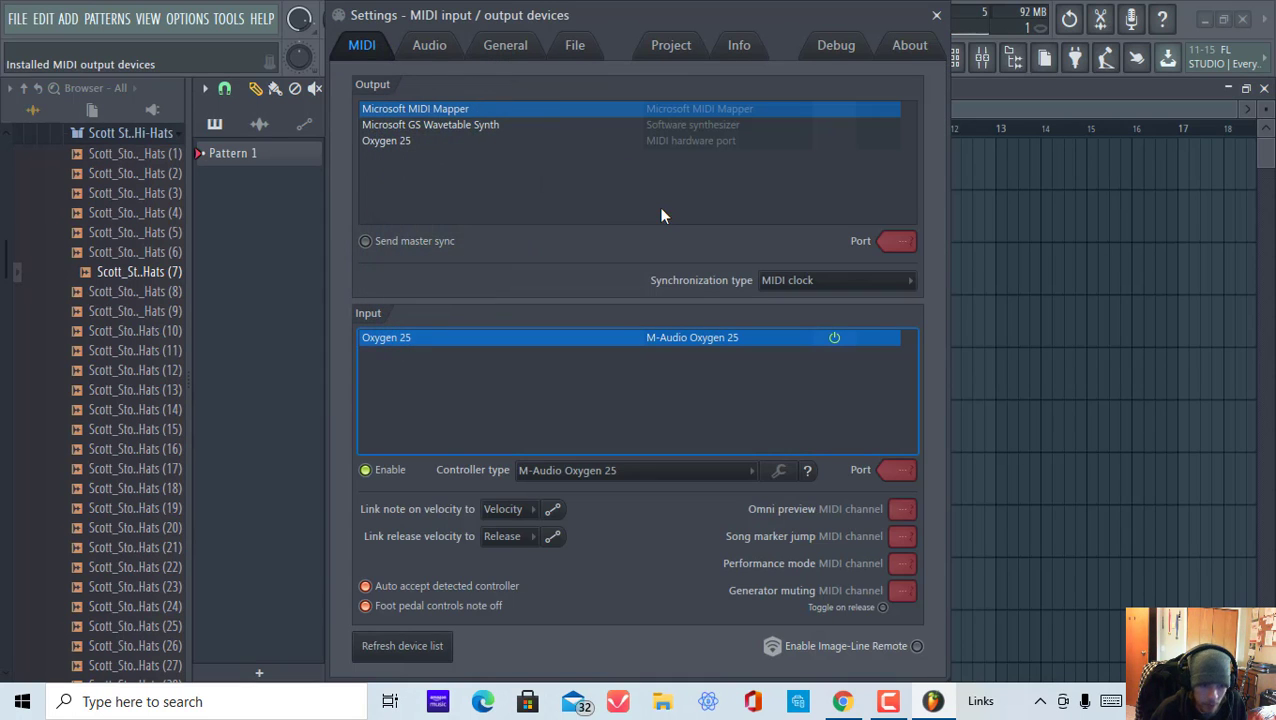
{"action": "left_click", "coordinate": [936, 15]}
Examine the available tools, including the one-click audio recording and macro commands, without running any.
{"action": "left_click", "coordinate": [229, 19]}
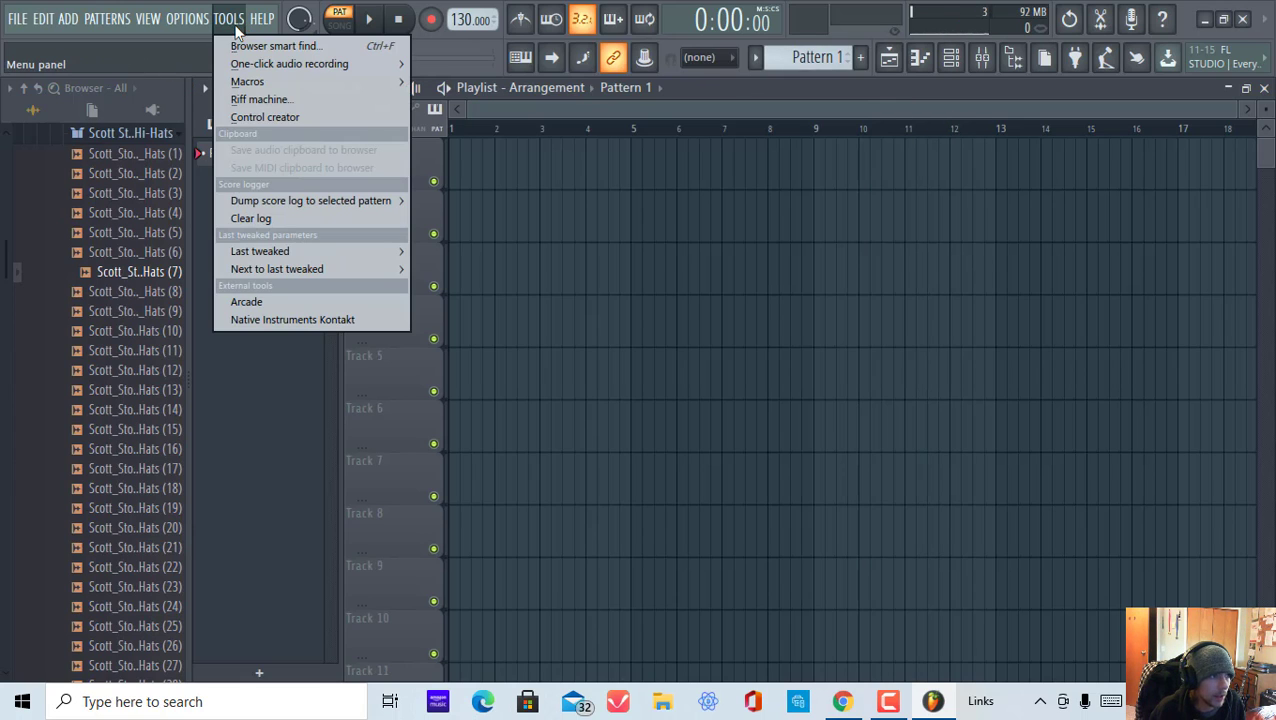
{"action": "mouse_move", "coordinate": [283, 66]}
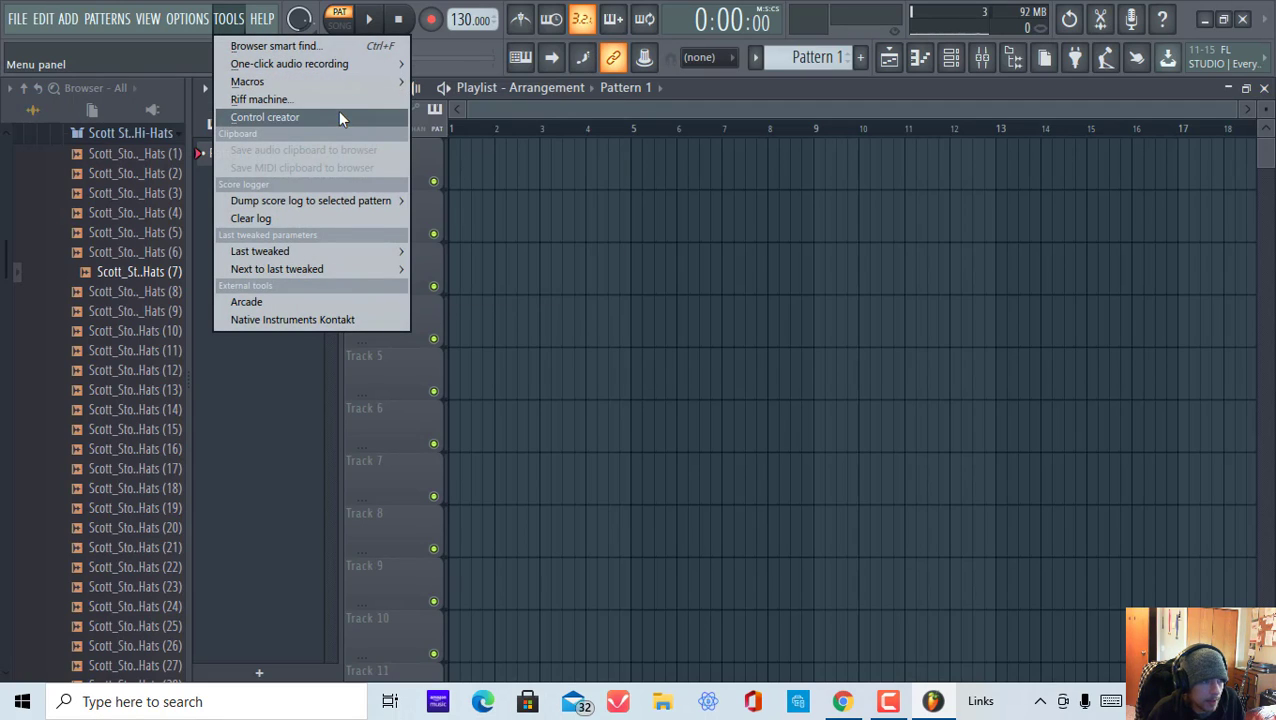
{"action": "mouse_move", "coordinate": [338, 88]}
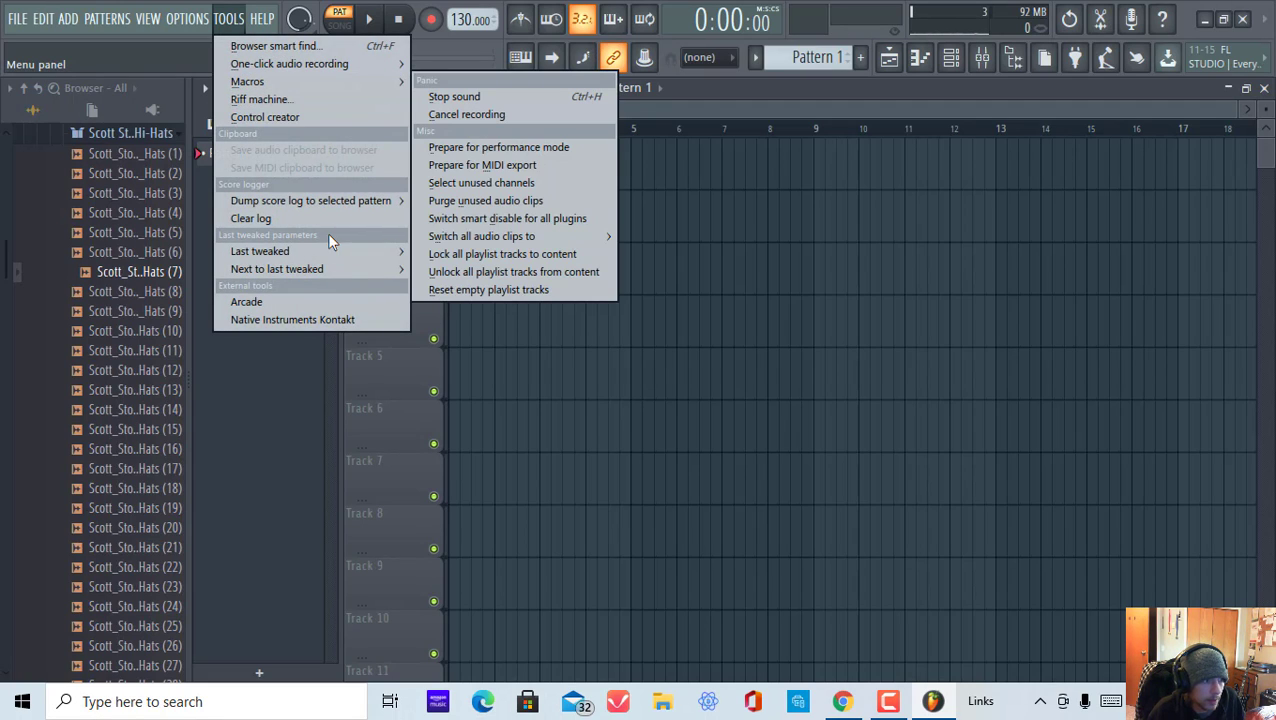
View the program's About page, close it, and examine the help, registration and support links.
{"action": "left_click", "coordinate": [265, 18]}
{"action": "left_click", "coordinate": [279, 293]}
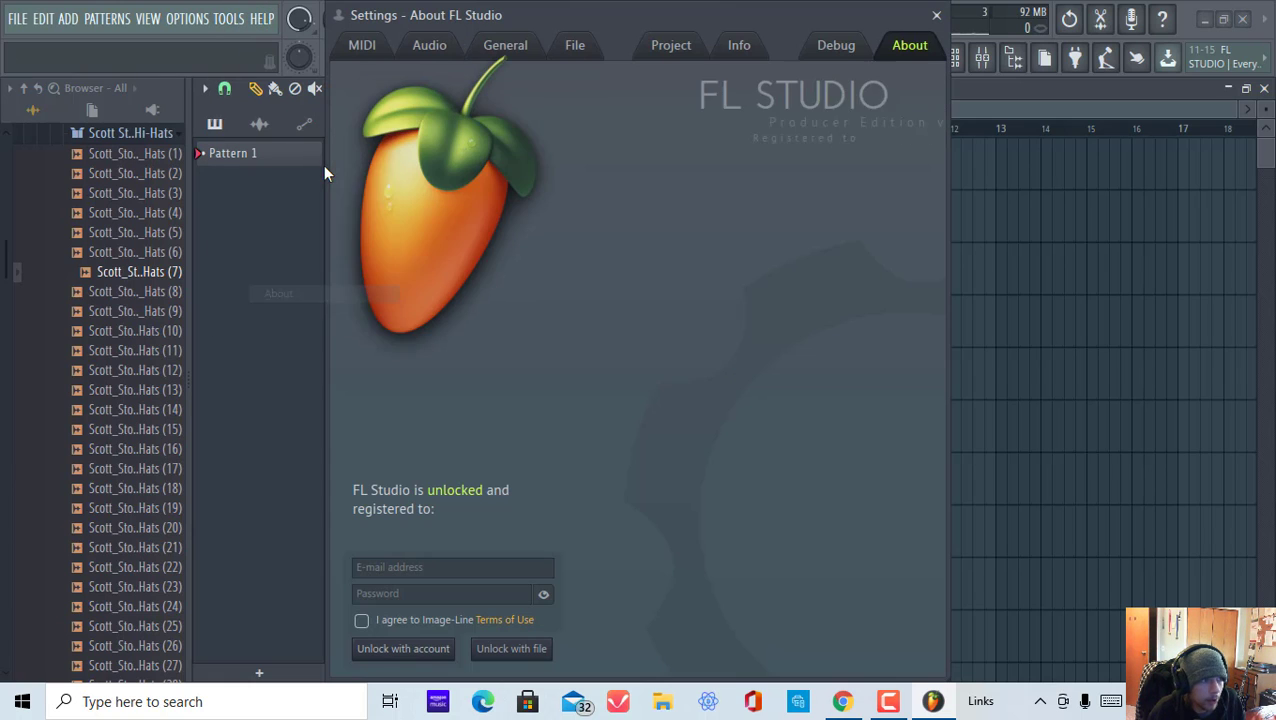
{"action": "key", "text": "Escape"}
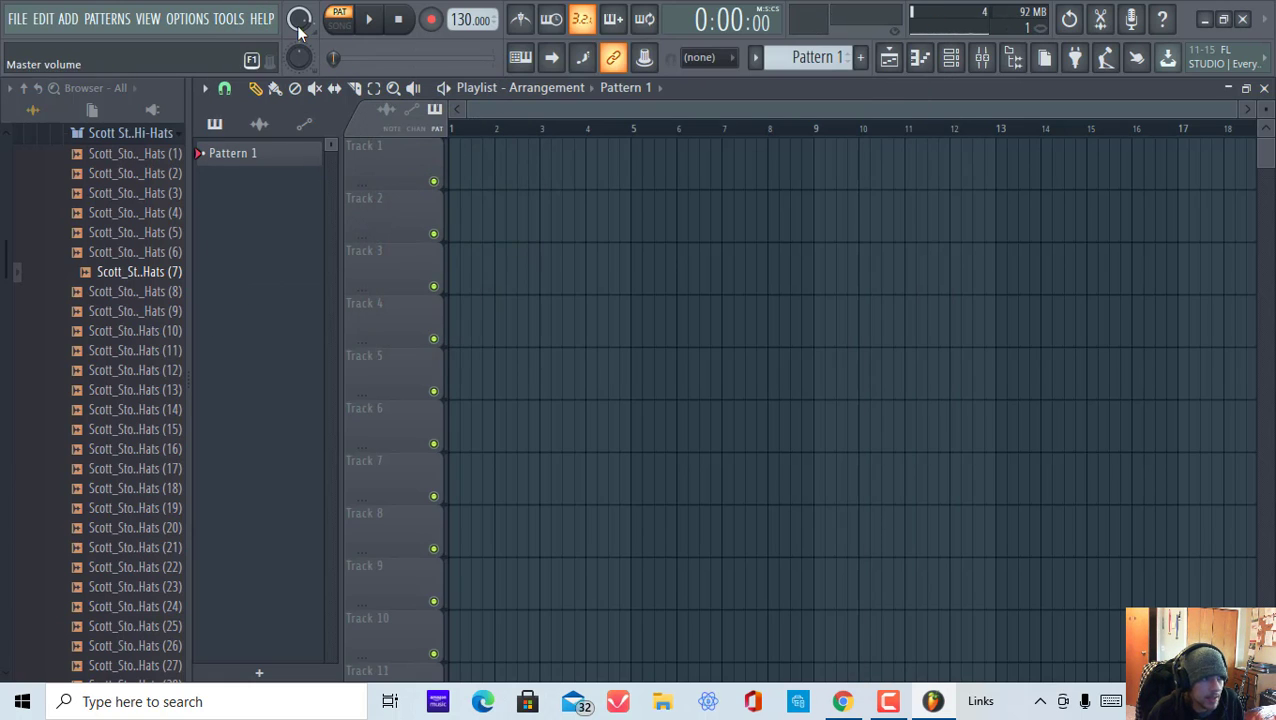
{"action": "left_click", "coordinate": [263, 18]}
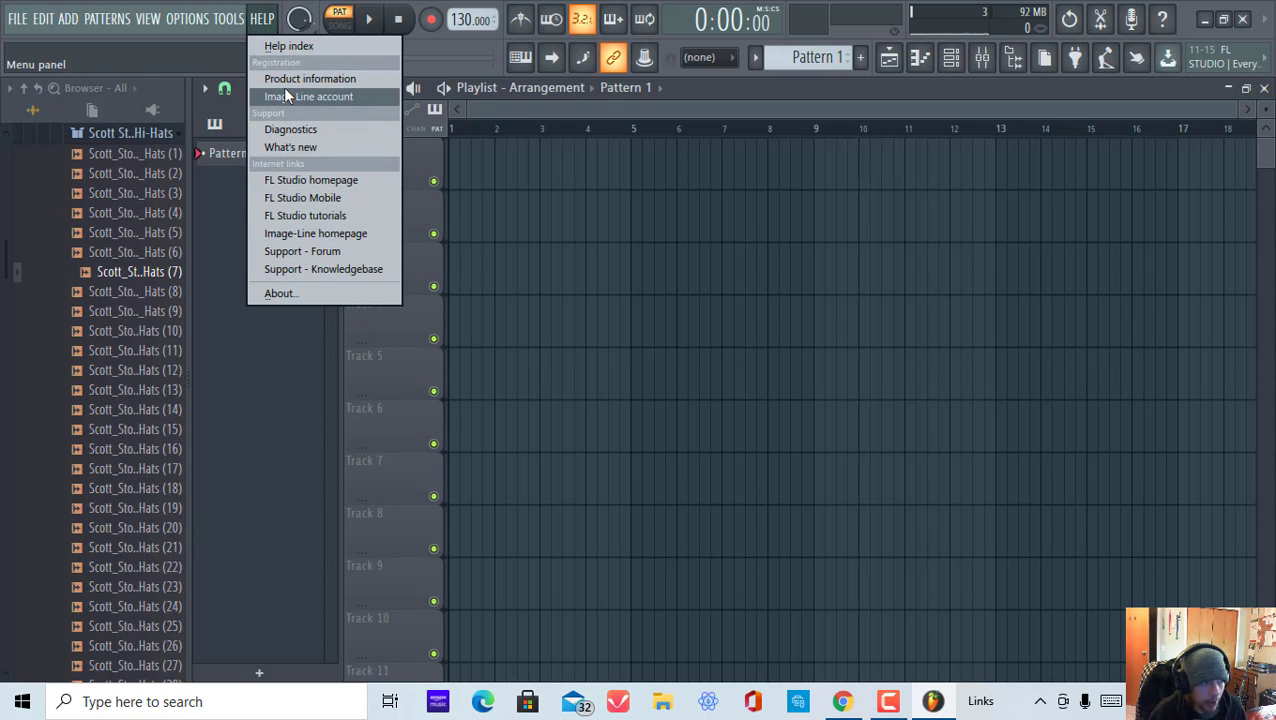
{"action": "left_click", "coordinate": [576, 207]}
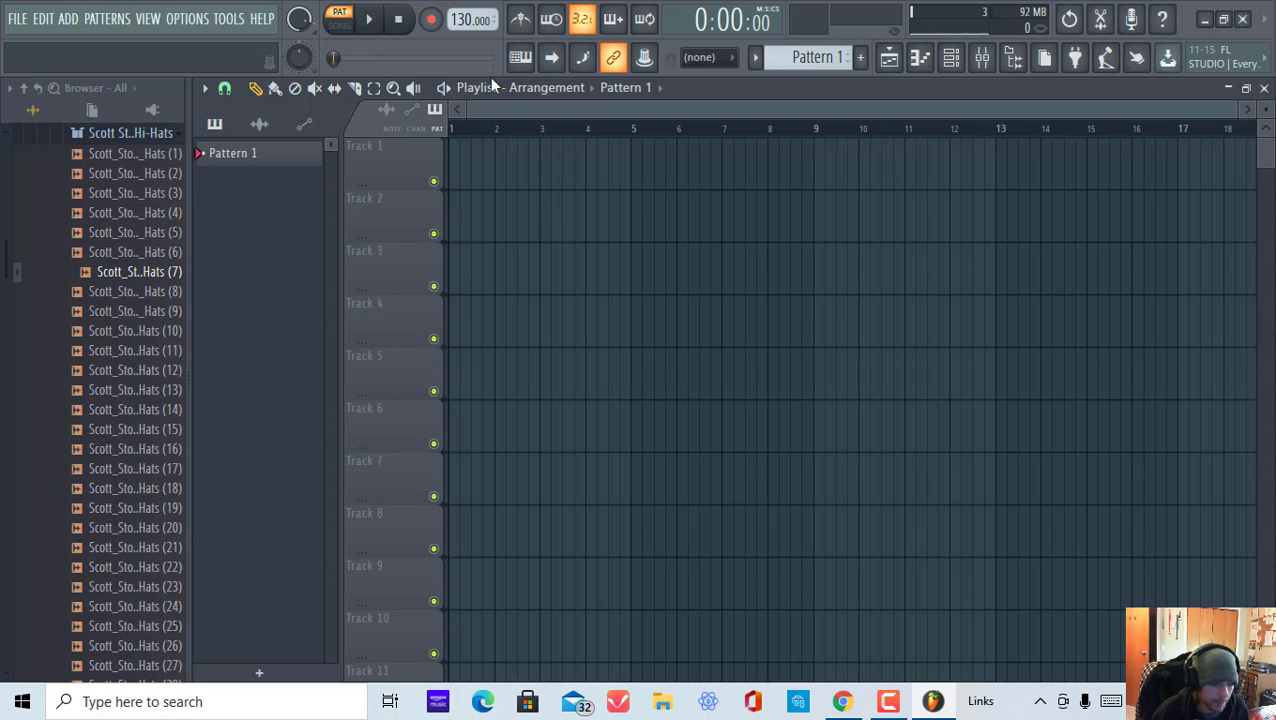
Switch playback to song mode and place a Pattern 1 clip at bar 1 on playlist Track 1.
{"action": "left_click", "coordinate": [333, 17]}
{"action": "left_click", "coordinate": [337, 20]}
{"action": "left_click", "coordinate": [343, 24]}
{"action": "left_click", "coordinate": [346, 25]}
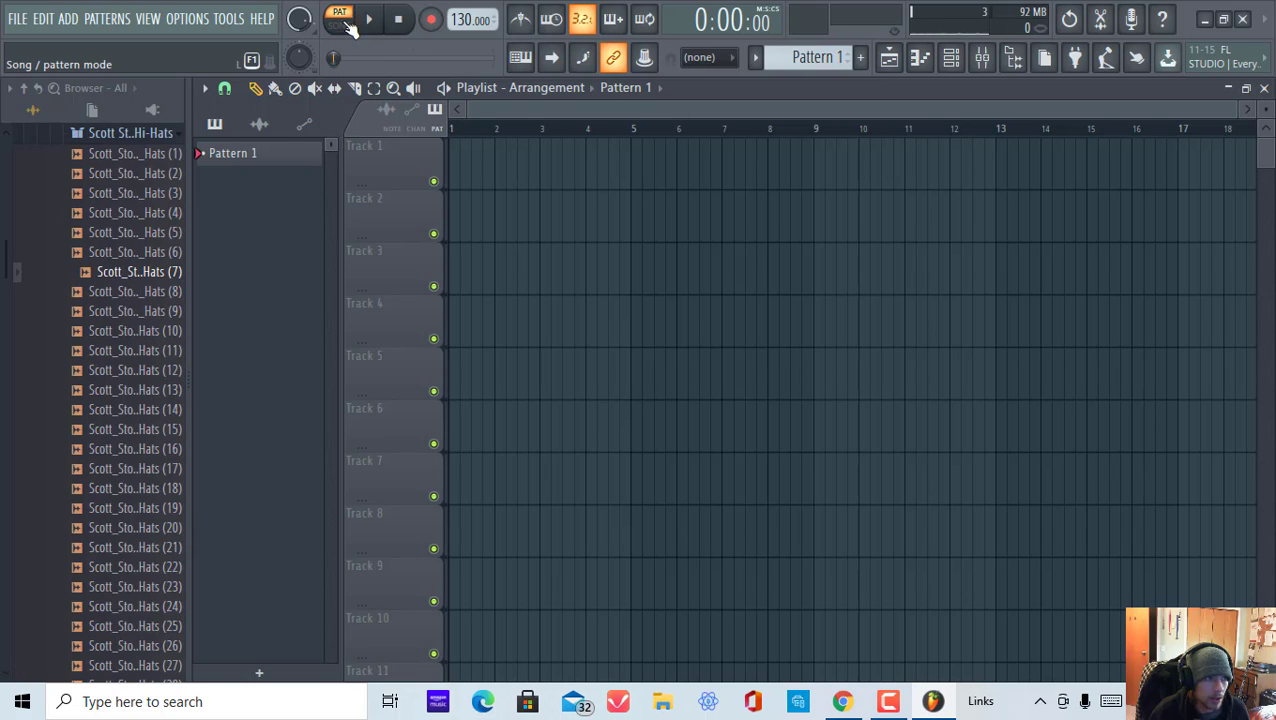
{"action": "left_click", "coordinate": [345, 28]}
{"action": "left_click", "coordinate": [476, 165]}
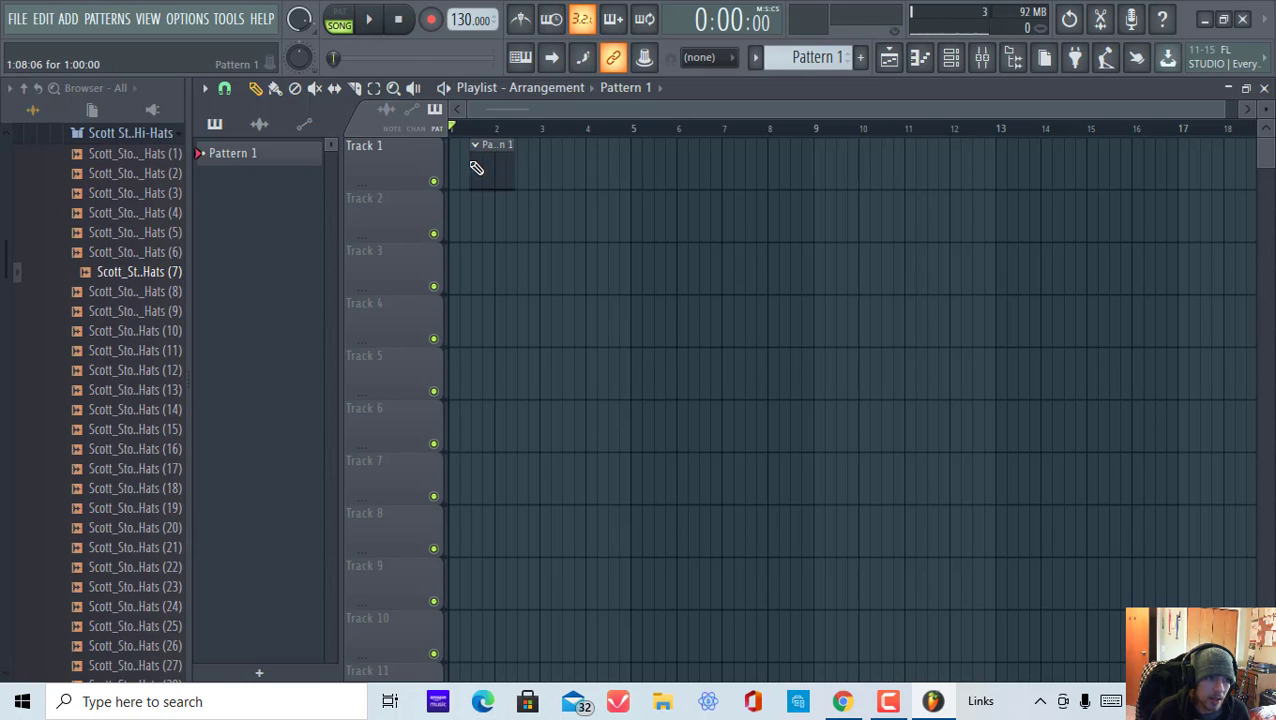
{"action": "left_click", "coordinate": [346, 27]}
{"action": "left_click", "coordinate": [346, 27]}
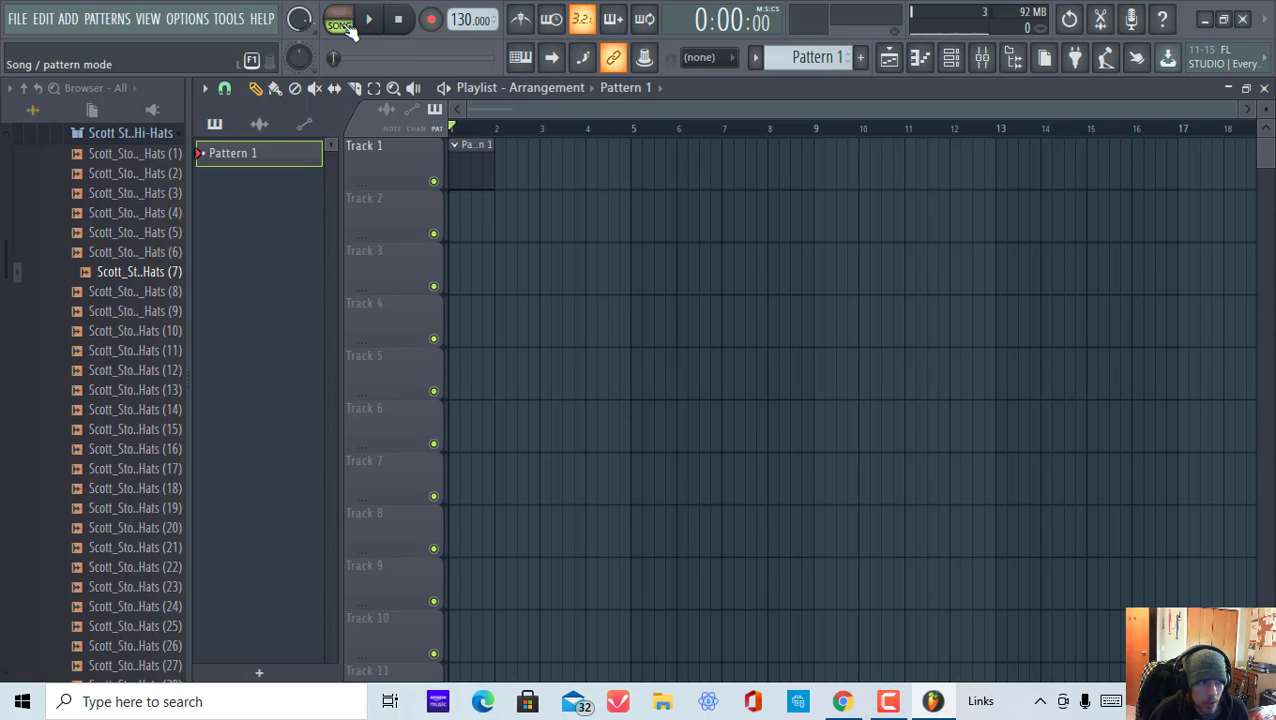
Add Pattern 1 clips at bars 2, 3 and 4 on Track 1 and at bar 2 on Track 2.
{"action": "left_click", "coordinate": [508, 176]}
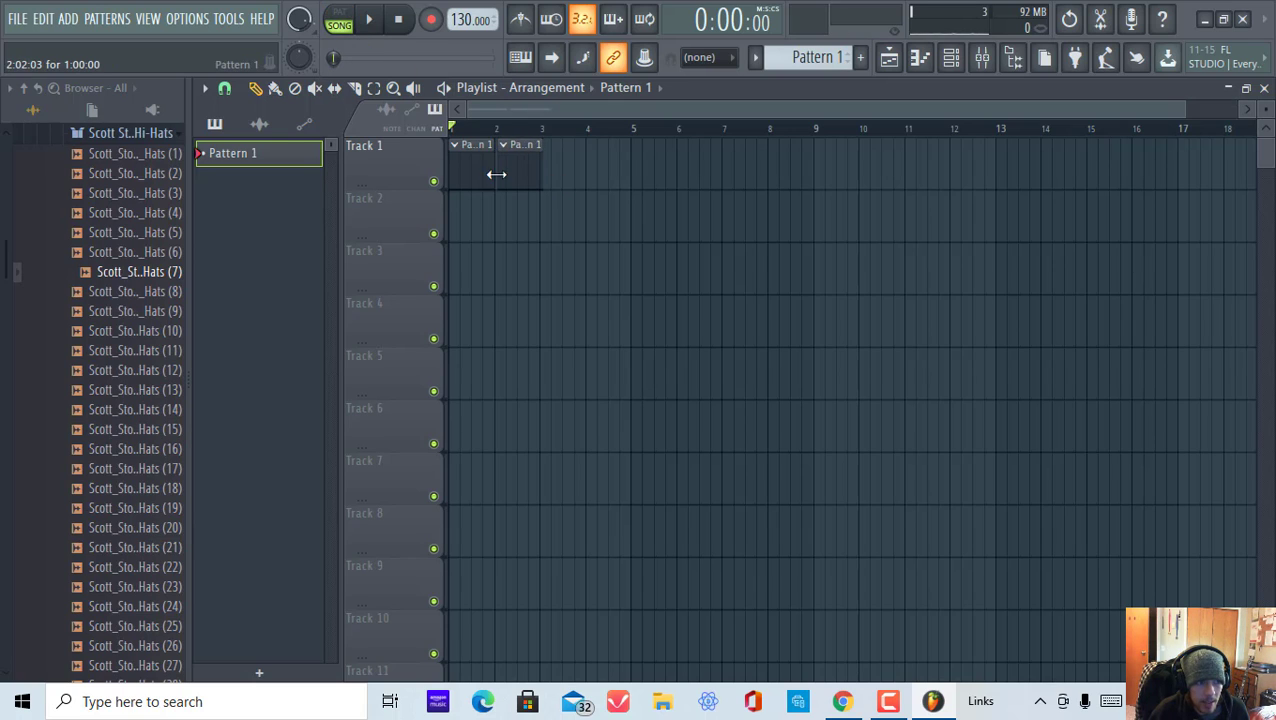
{"action": "left_click", "coordinate": [555, 171]}
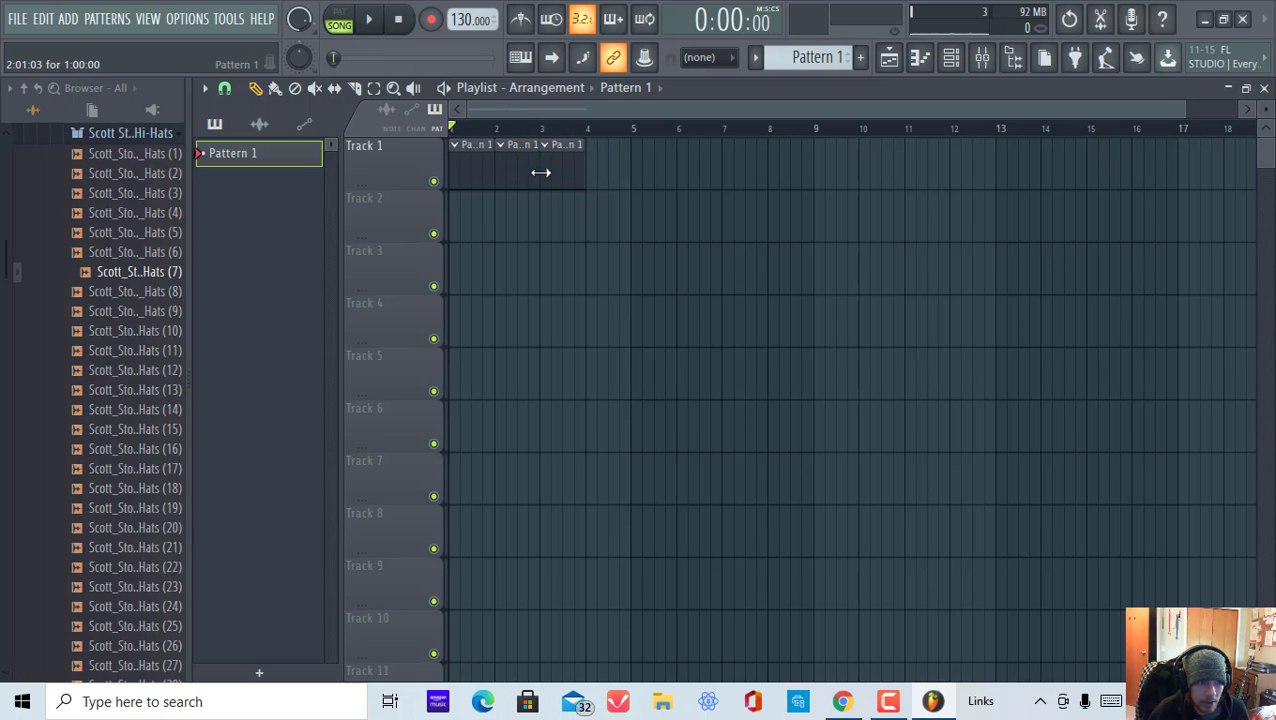
{"action": "left_click", "coordinate": [586, 170]}
{"action": "left_click_drag", "start_coordinate": [586, 170], "coordinate": [568, 170]}
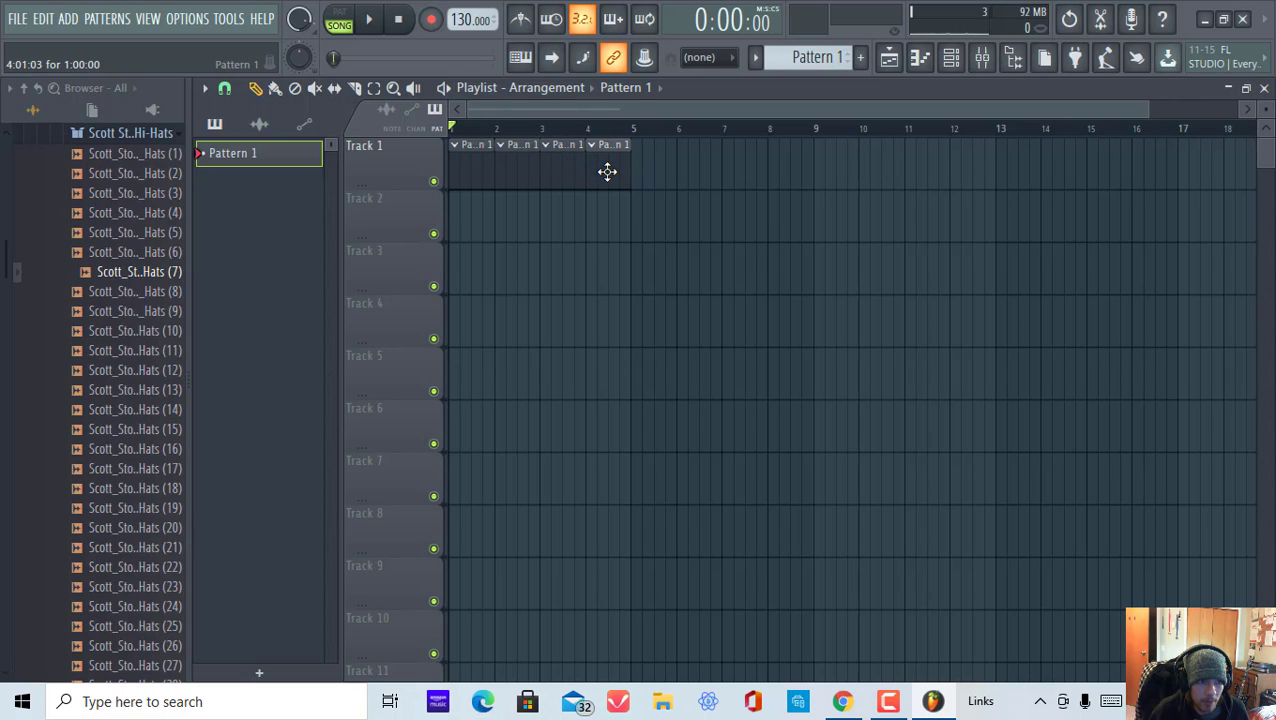
{"action": "left_click", "coordinate": [530, 253]}
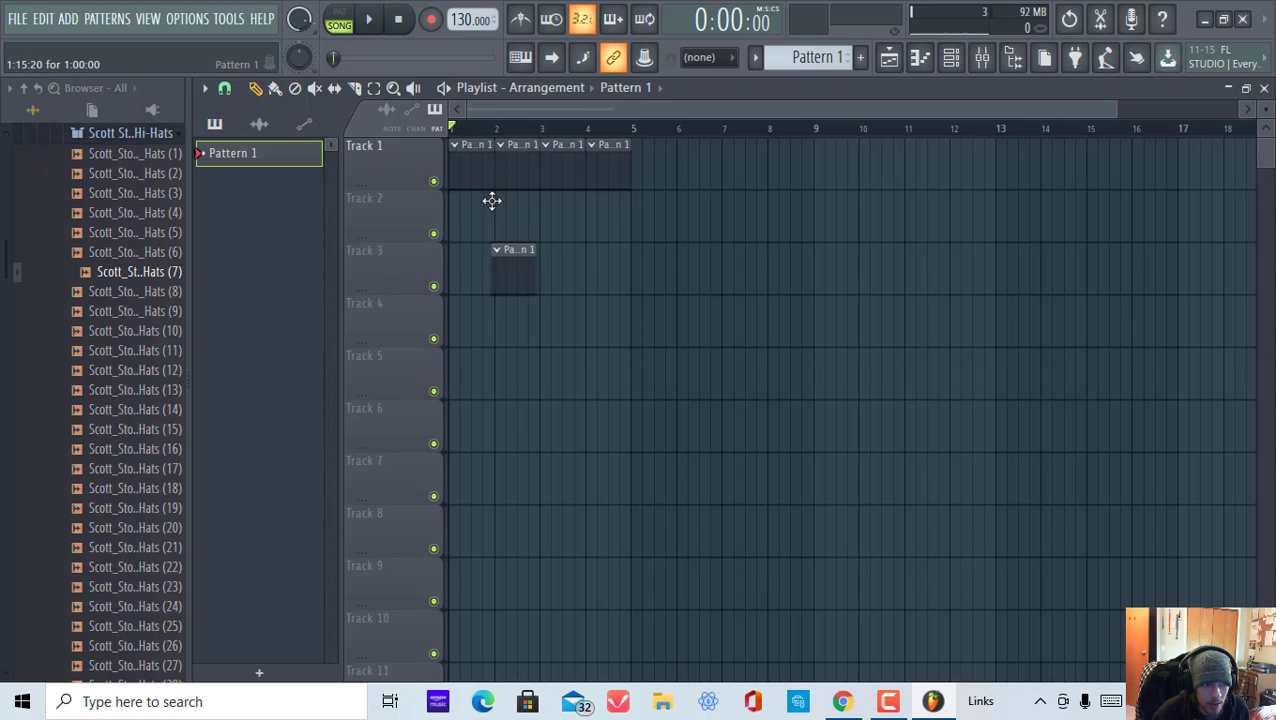
{"action": "left_click_drag", "start_coordinate": [492, 201], "coordinate": [493, 188]}
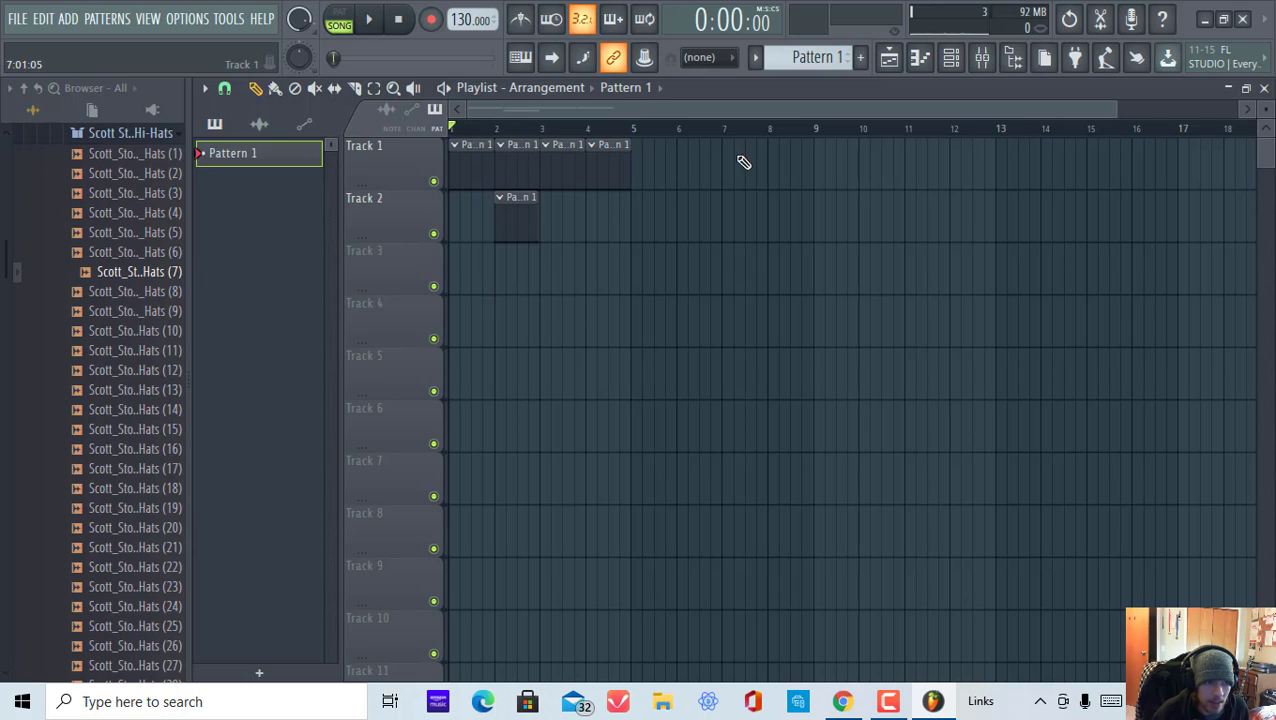
Delete all Pattern 1 clips from the playlist and play the empty arrangement in song mode.
{"action": "right_click", "coordinate": [612, 168]}
{"action": "right_click", "coordinate": [518, 215]}
{"action": "left_click", "coordinate": [368, 26]}
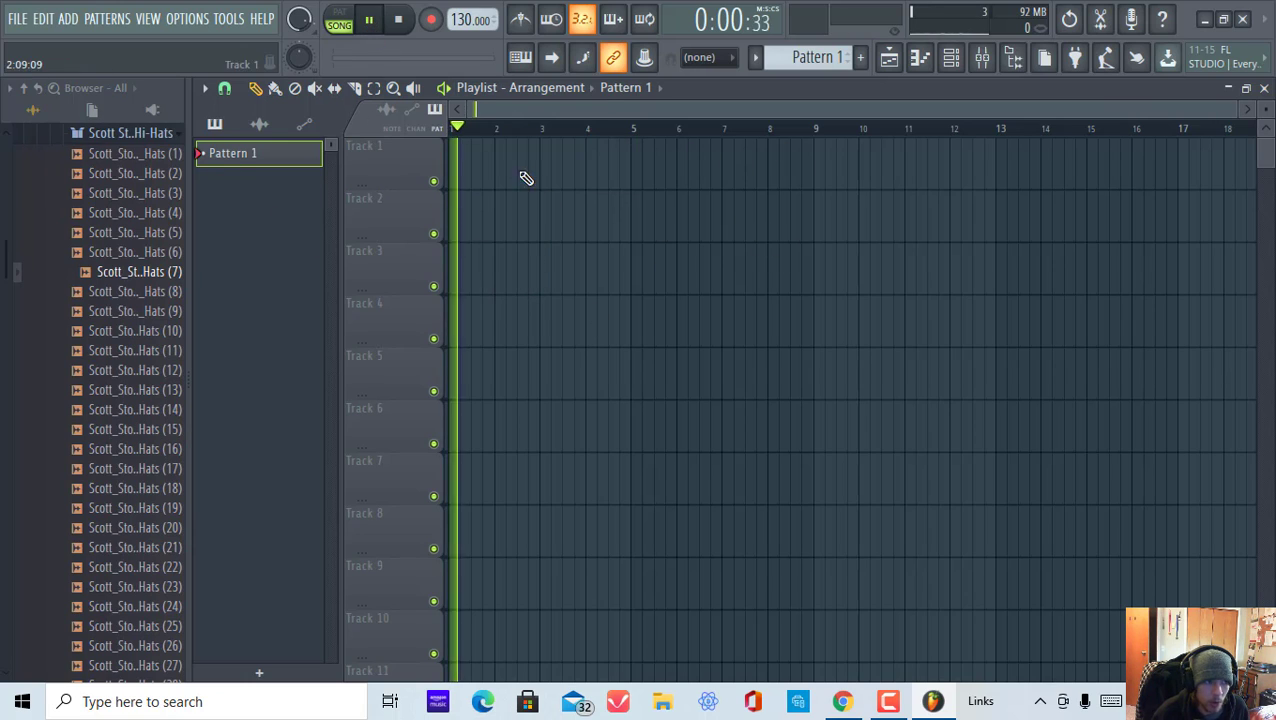
{"action": "left_click", "coordinate": [540, 150]}
{"action": "right_click", "coordinate": [550, 168]}
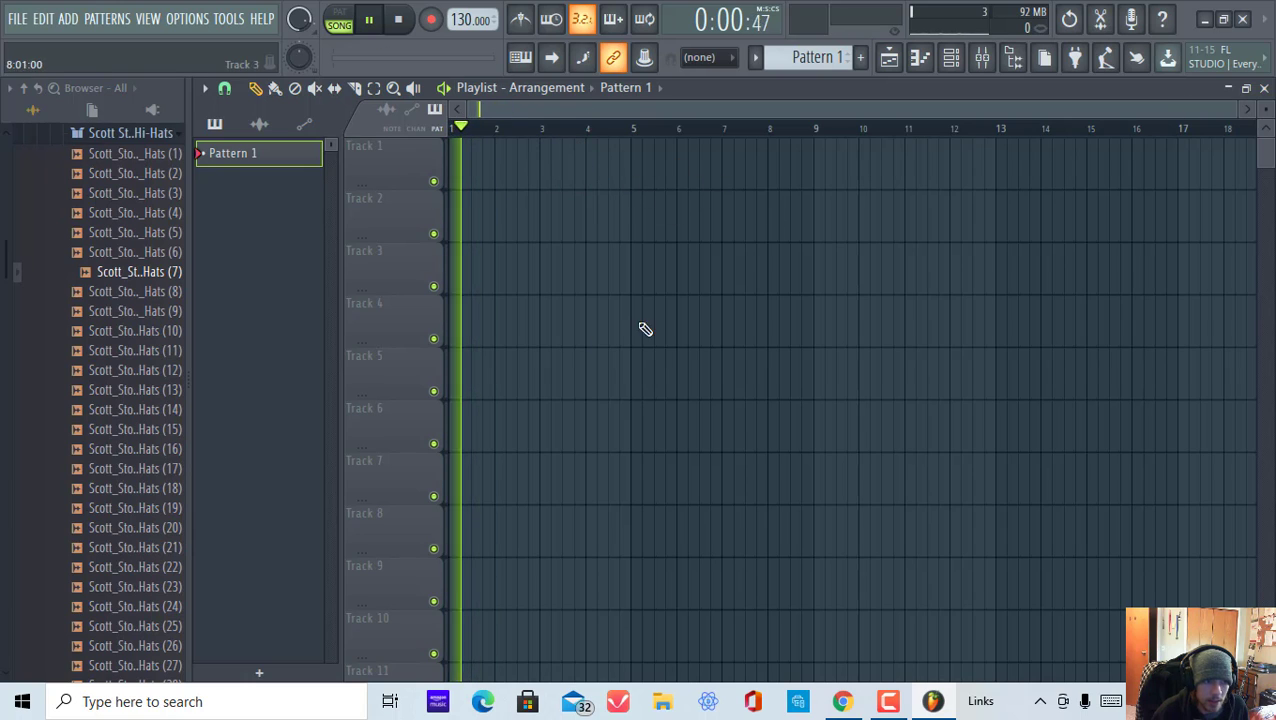
{"action": "left_click", "coordinate": [368, 21]}
Switch playback to pattern mode and place a Pattern 1 clip at the start of Track 2.
{"action": "left_click", "coordinate": [338, 22]}
{"action": "left_click_drag", "start_coordinate": [527, 194], "coordinate": [453, 202]}
{"action": "left_click", "coordinate": [397, 21]}
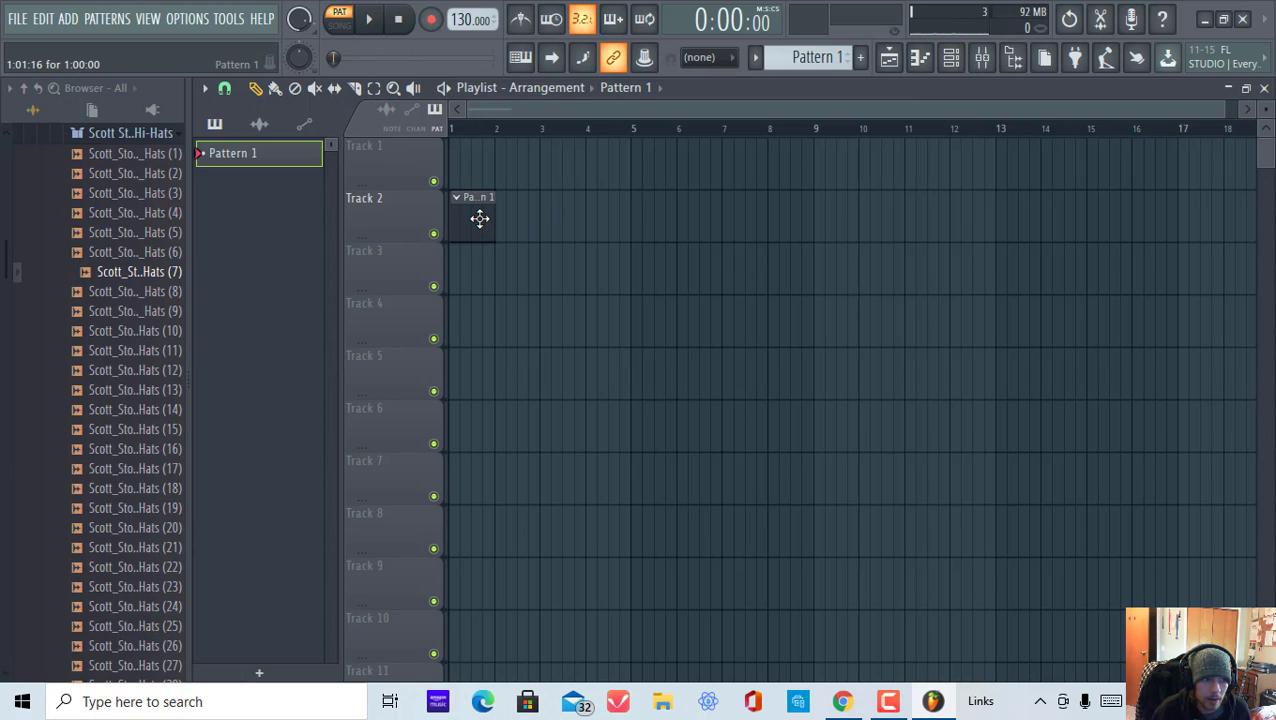
Play and stop the pattern with the channel rack open, and delete the Pattern 1 clip from Track 2.
{"action": "left_click", "coordinate": [951, 57]}
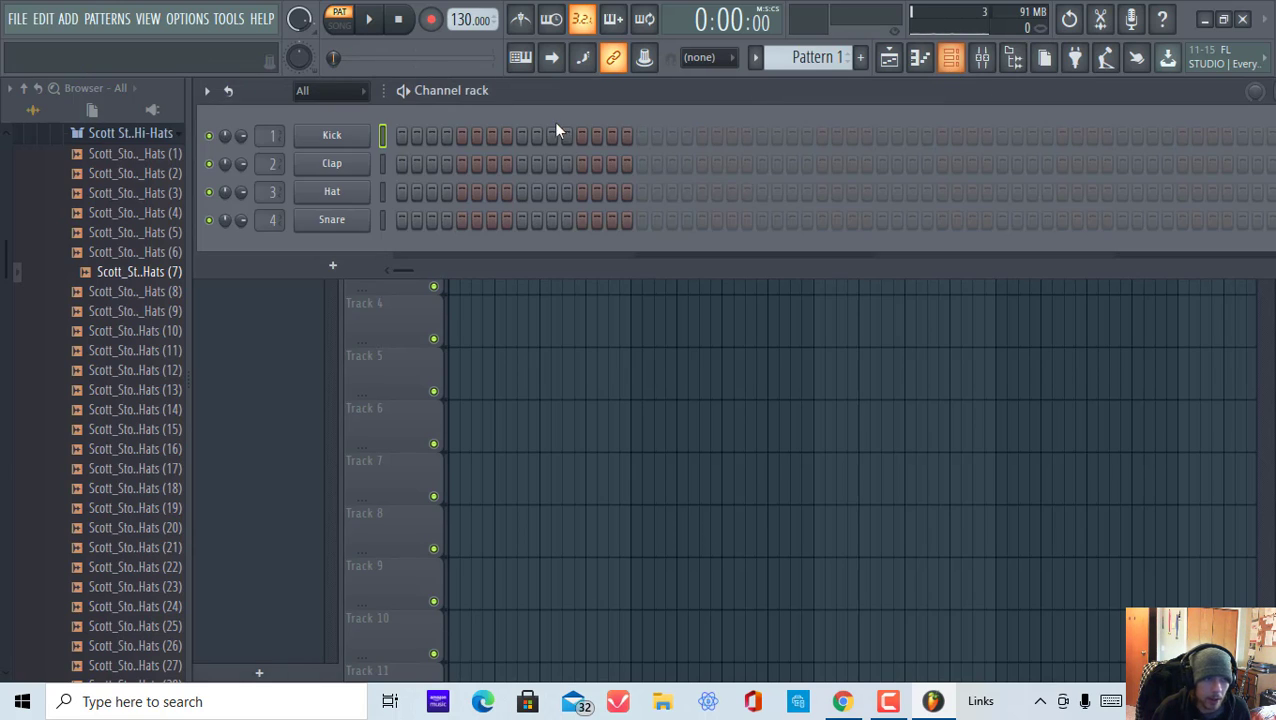
{"action": "left_click", "coordinate": [369, 21]}
{"action": "left_click", "coordinate": [398, 22]}
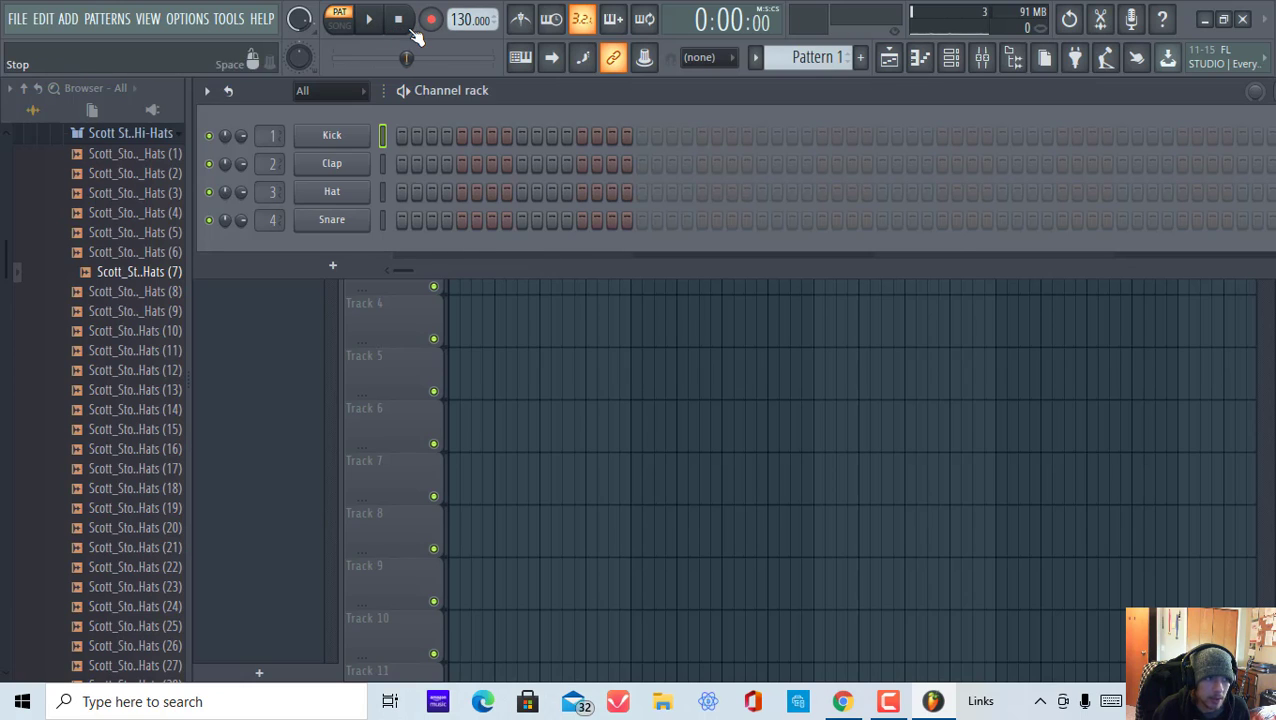
{"action": "right_click", "coordinate": [609, 337]}
{"action": "right_click", "coordinate": [470, 215]}
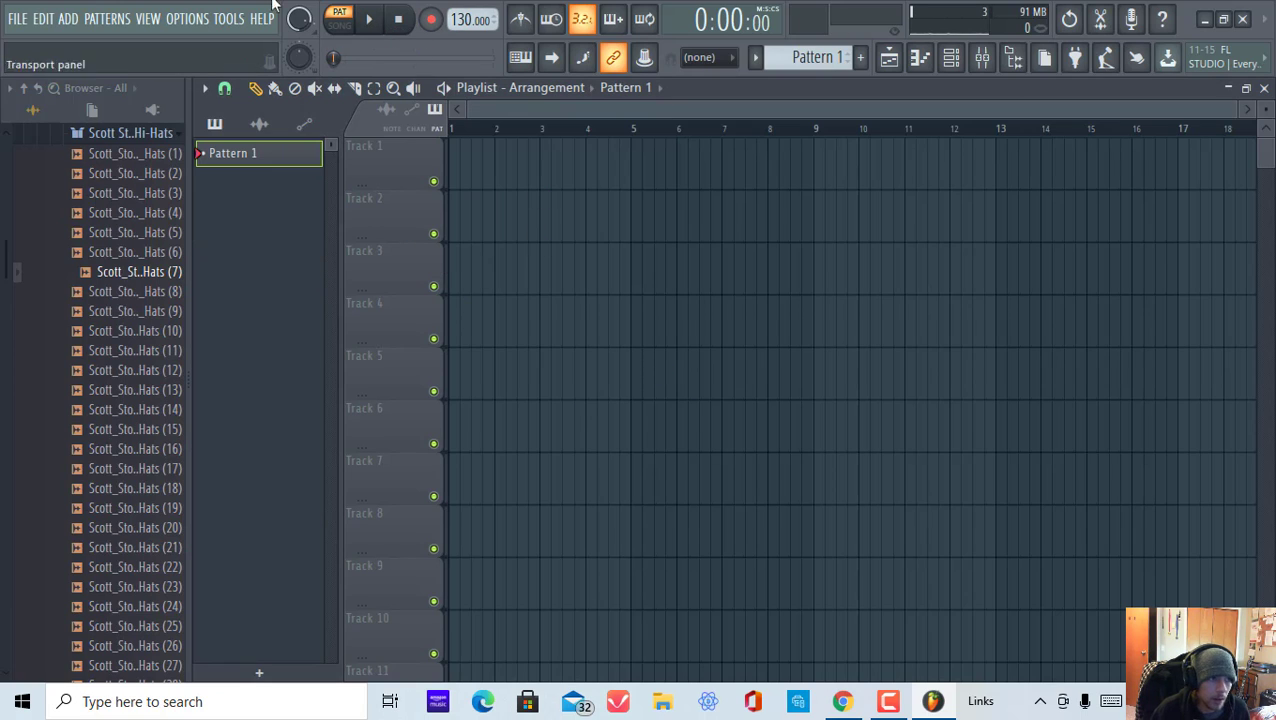
Place a Pattern 1 clip at bar 1 on Track 1 in pattern mode and delete it again.
{"action": "left_click", "coordinate": [342, 18]}
{"action": "left_click", "coordinate": [344, 19]}
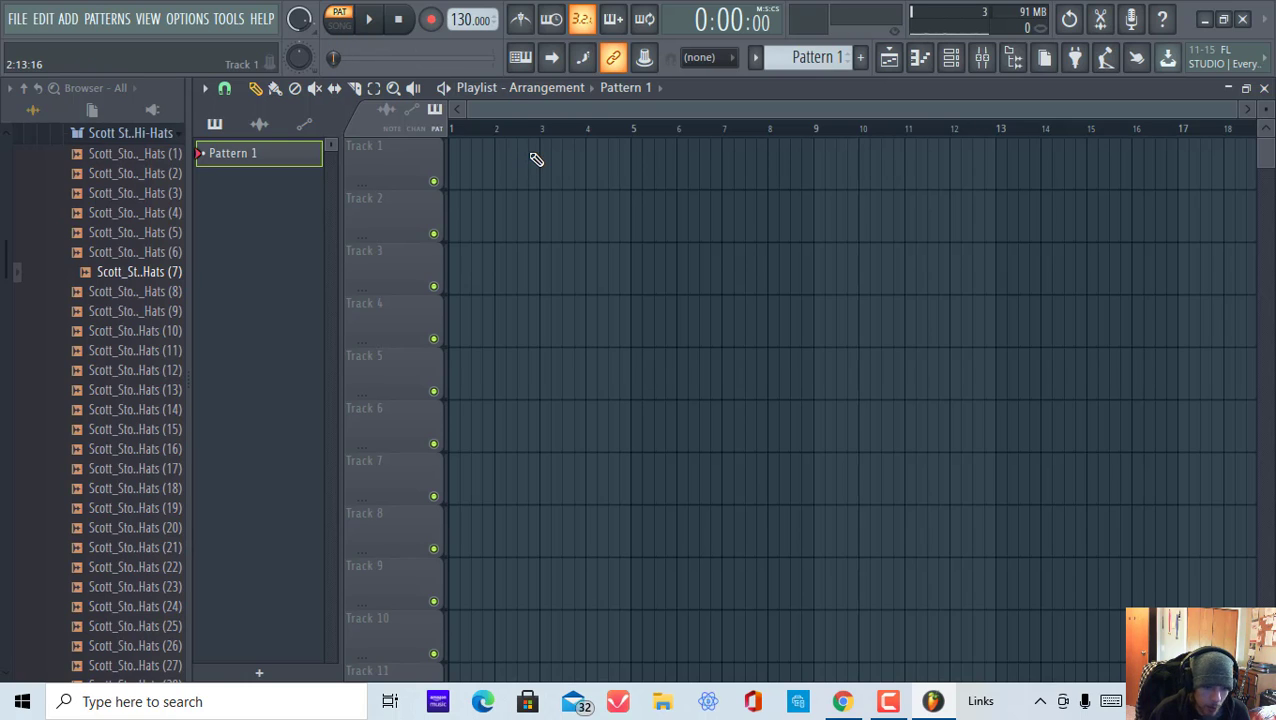
{"action": "left_click_drag", "start_coordinate": [502, 162], "coordinate": [459, 157]}
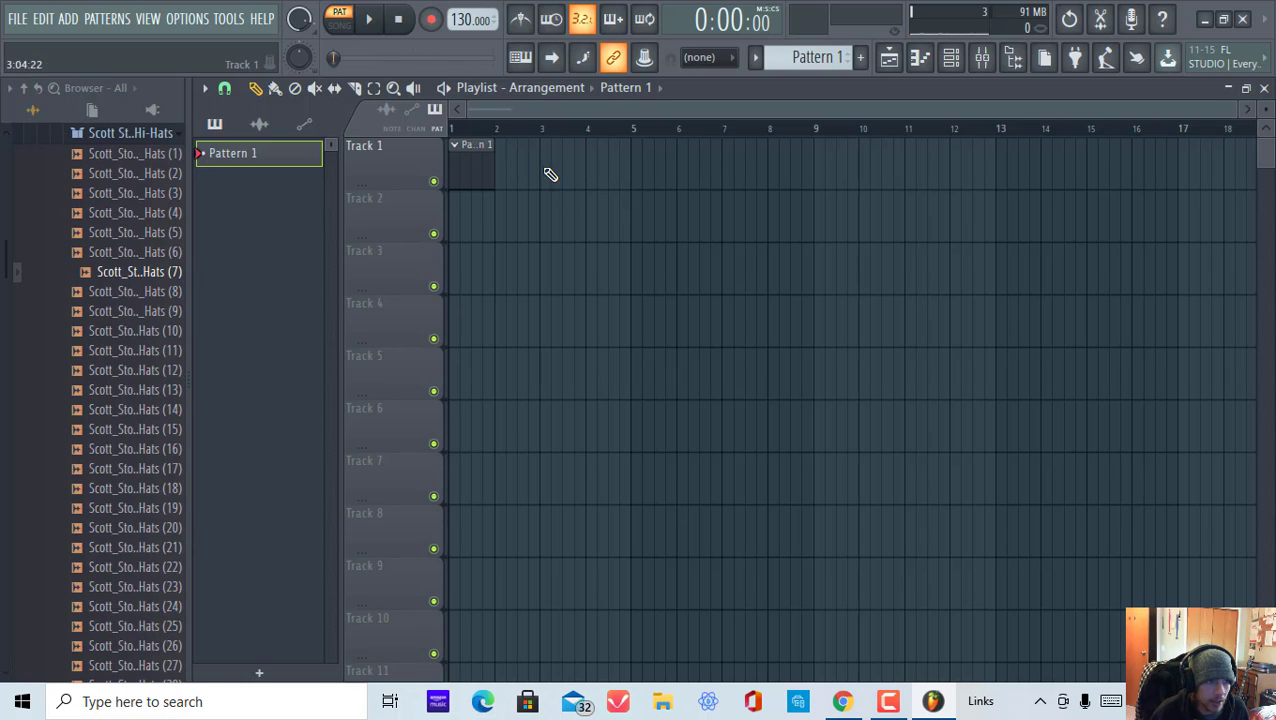
{"action": "right_click", "coordinate": [477, 166]}
Play and stop the pattern, and examine the recording choices without picking one.
{"action": "left_click", "coordinate": [370, 20]}
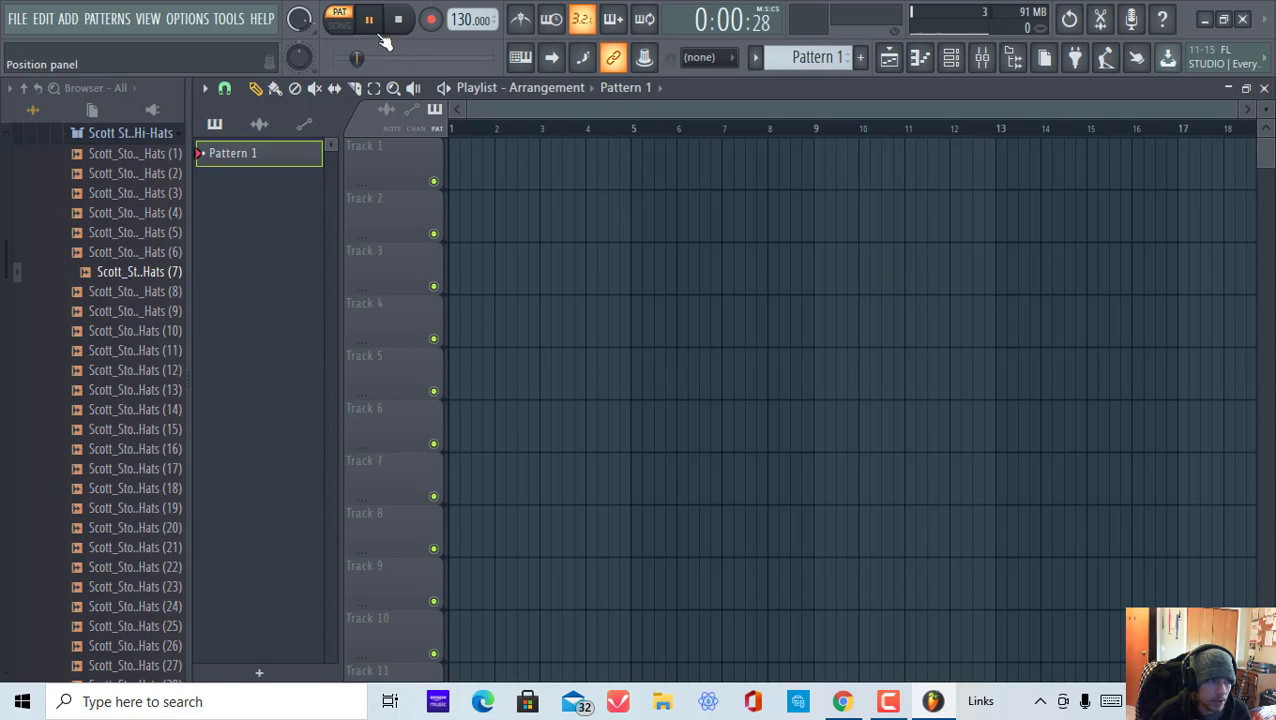
{"action": "left_click", "coordinate": [399, 22]}
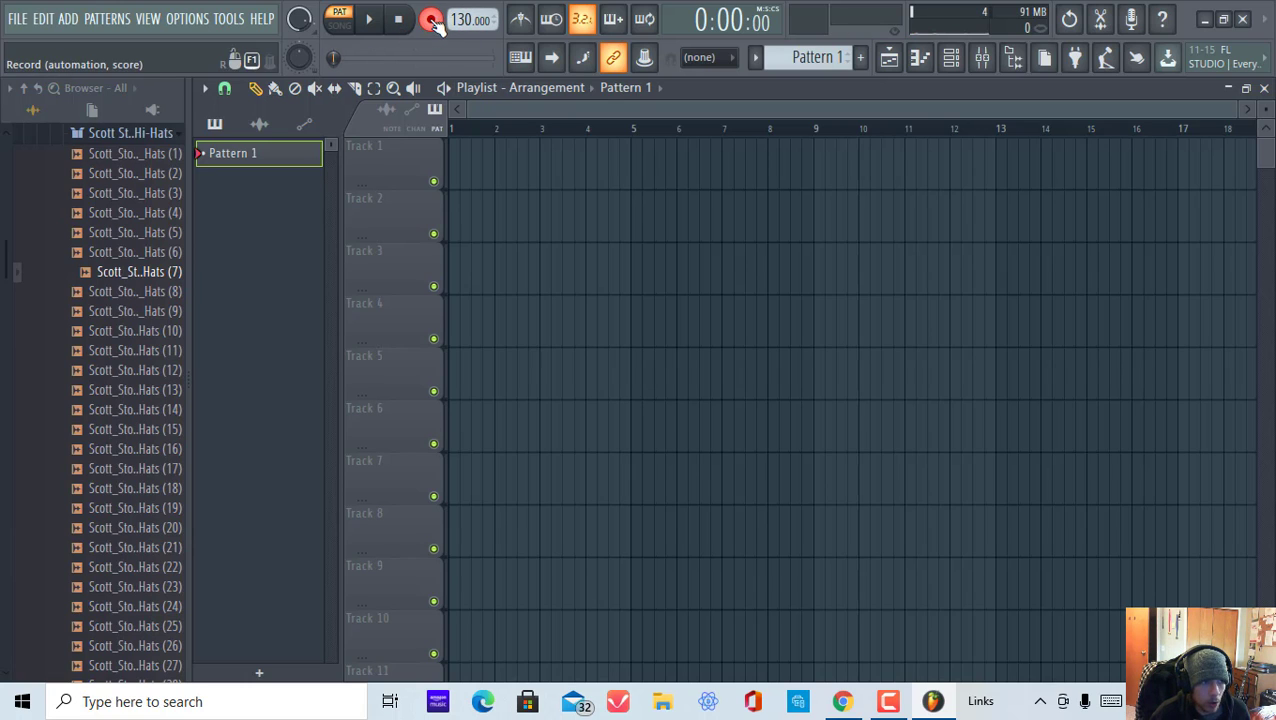
{"action": "left_click", "coordinate": [431, 20]}
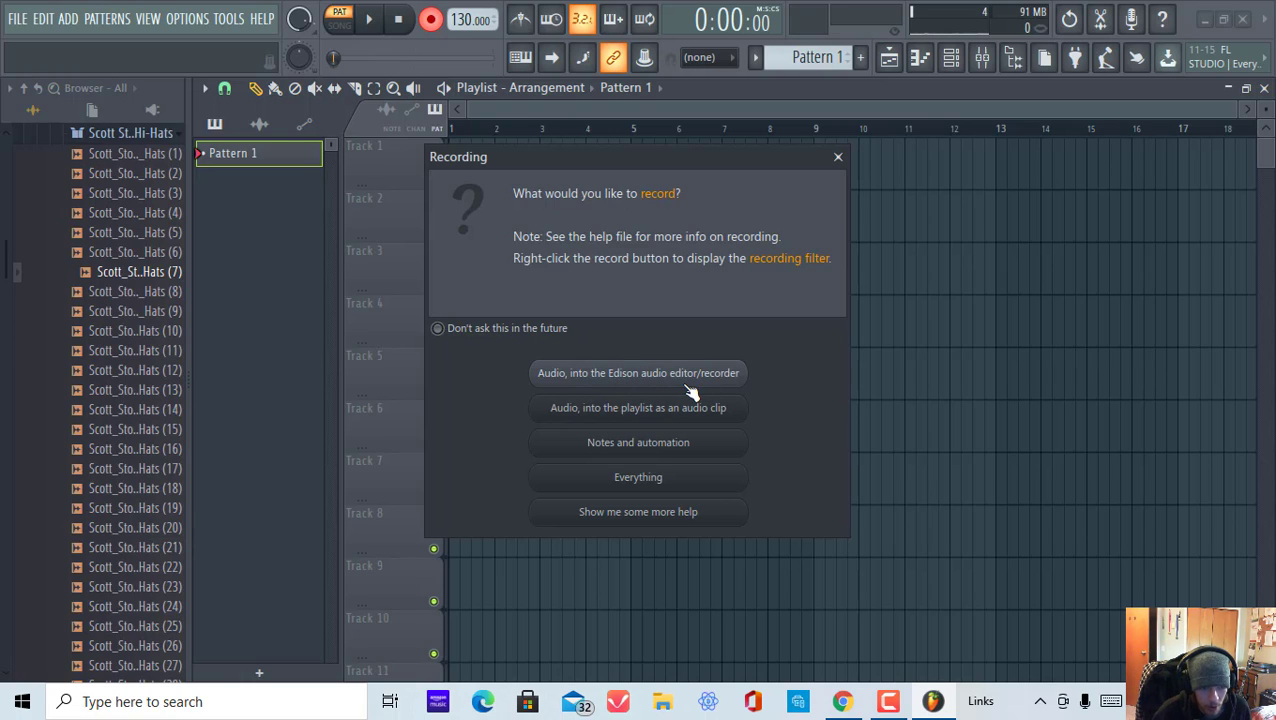
{"action": "left_click", "coordinate": [838, 157]}
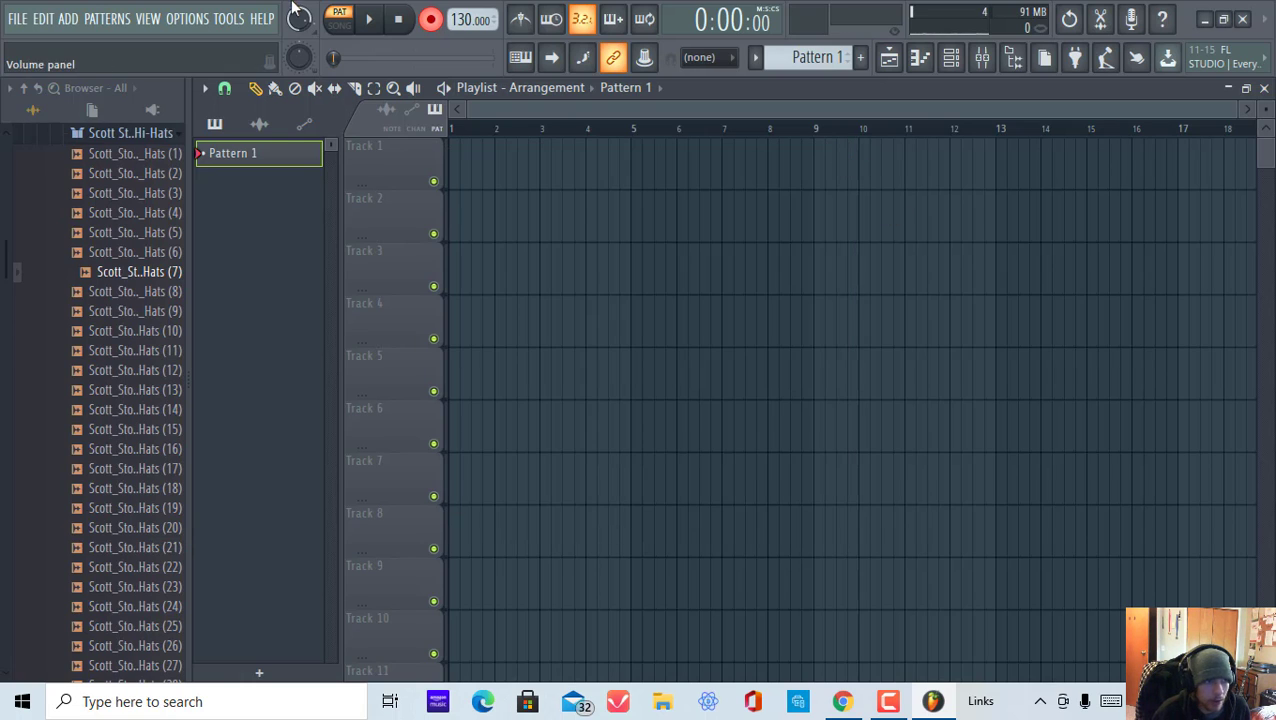
Set the project tempo to 103 BPM by tapping the beat in the Tempo tapper, and close the tapper.
{"action": "right_click", "coordinate": [464, 20]}
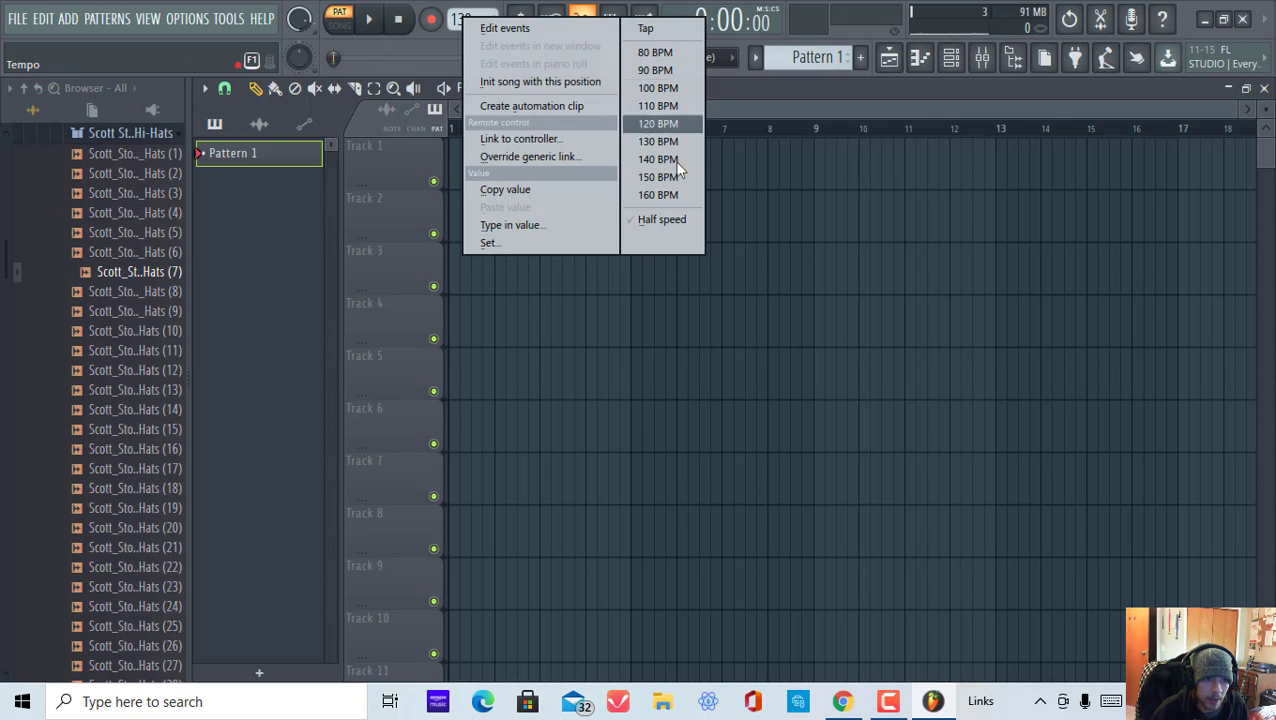
{"action": "left_click", "coordinate": [664, 29]}
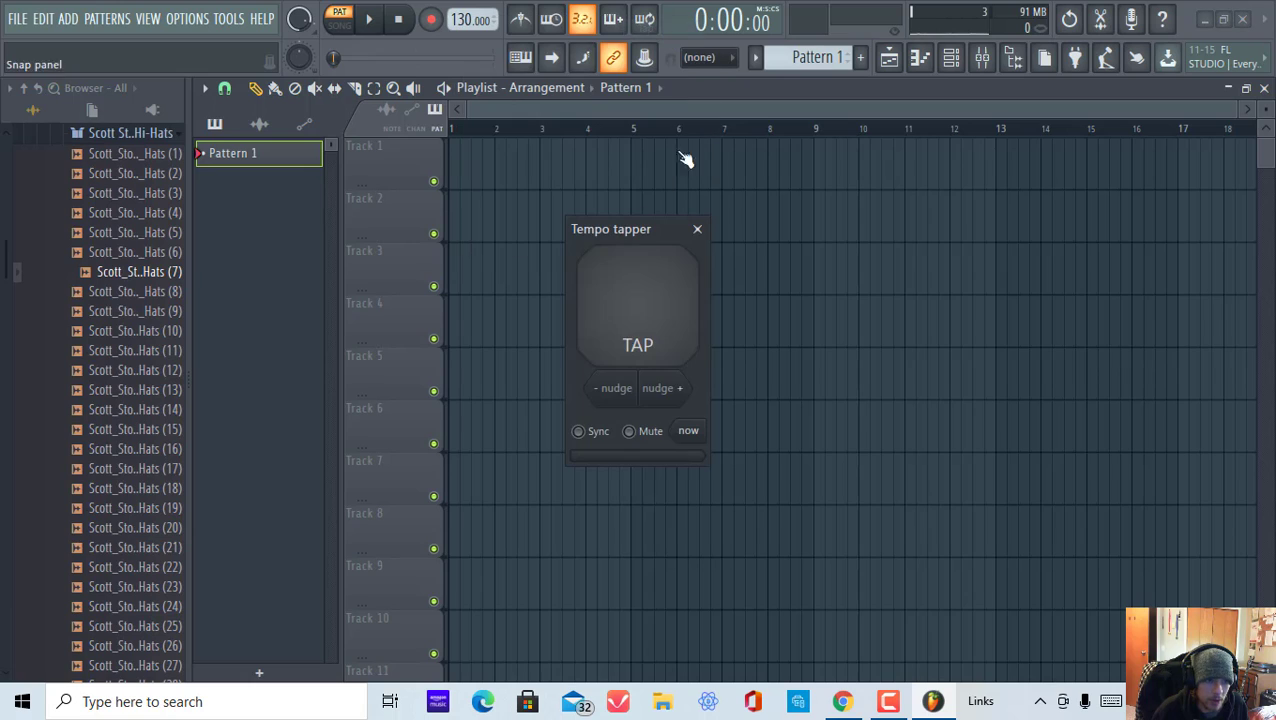
{"action": "left_click", "coordinate": [654, 318]}
{"action": "left_click", "coordinate": [653, 319]}
{"action": "left_click", "coordinate": [652, 320]}
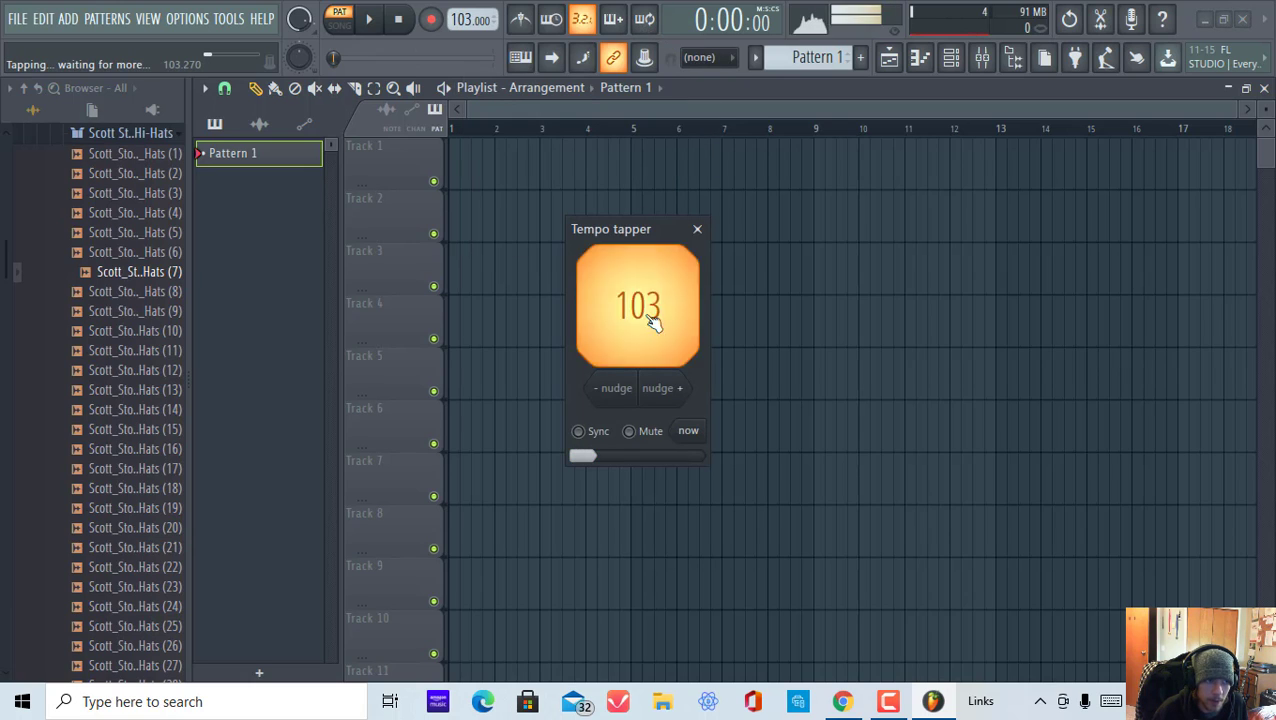
{"action": "left_click", "coordinate": [652, 320]}
{"action": "left_click", "coordinate": [652, 320]}
{"action": "left_click", "coordinate": [652, 320]}
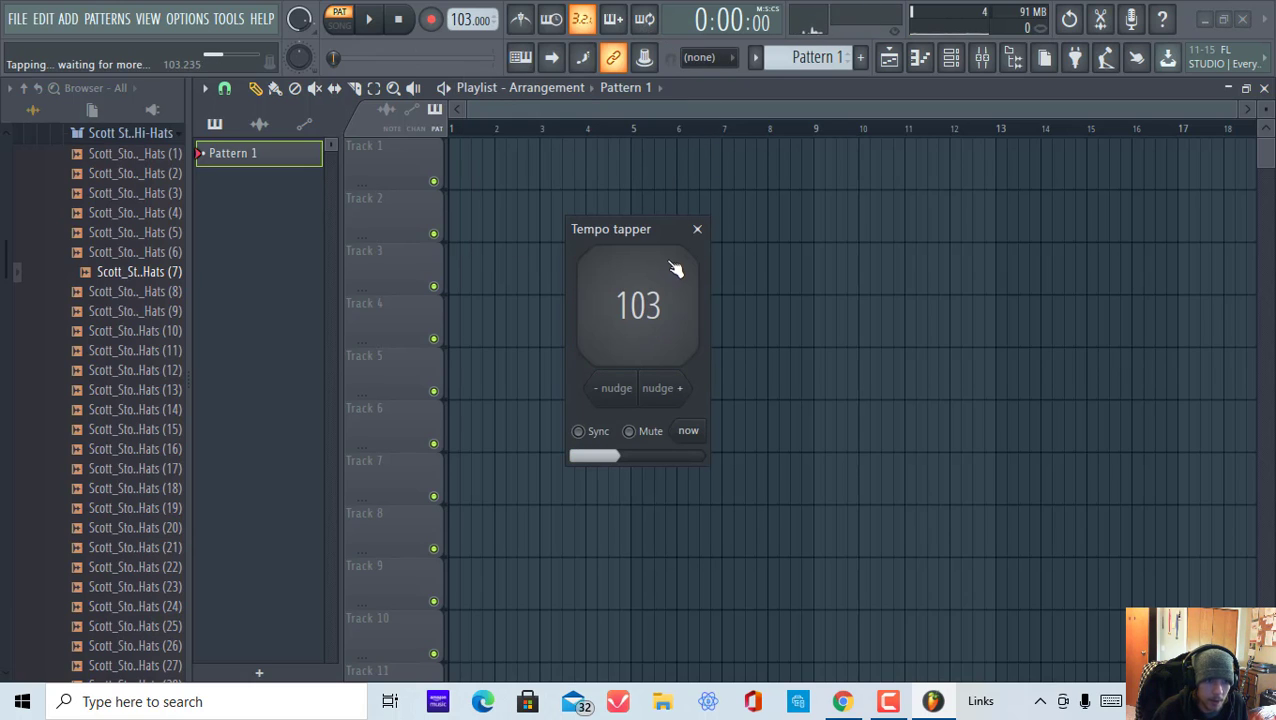
{"action": "left_click", "coordinate": [697, 231]}
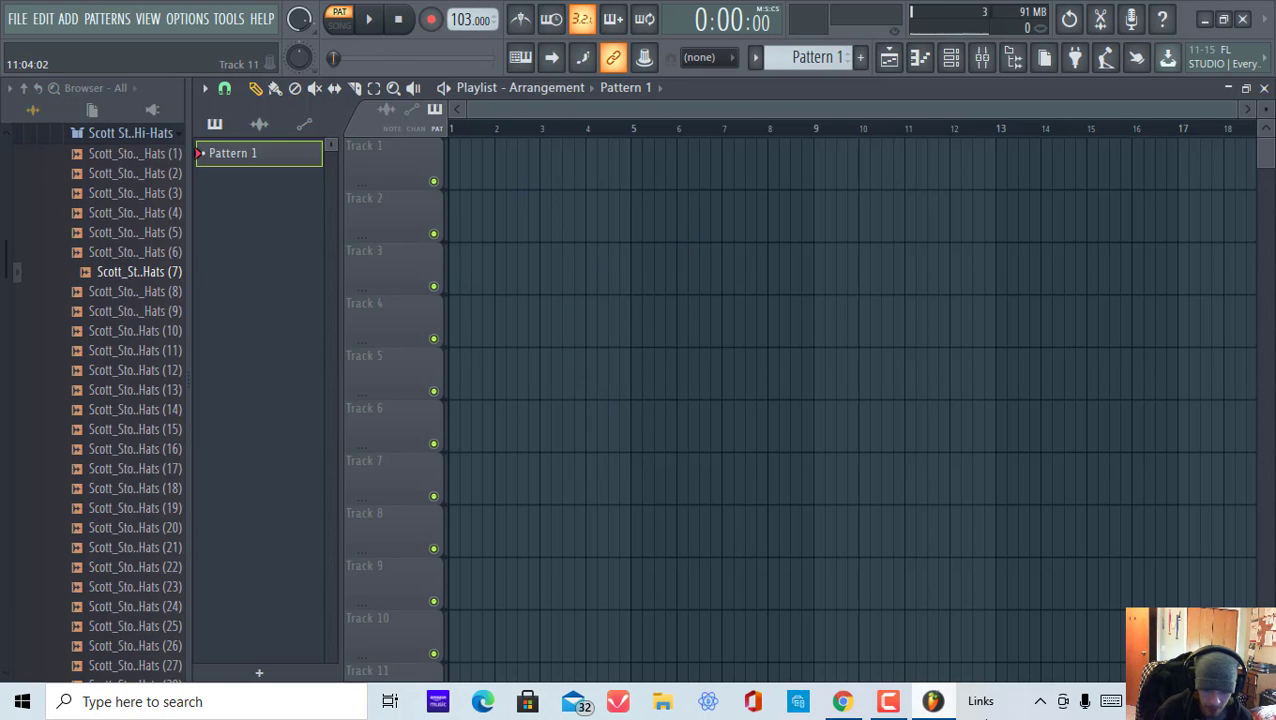
Raise the Windows output volume of the Steinberg CI1 line.
{"action": "left_click", "coordinate": [1040, 701]}
{"action": "left_click", "coordinate": [1003, 665]}
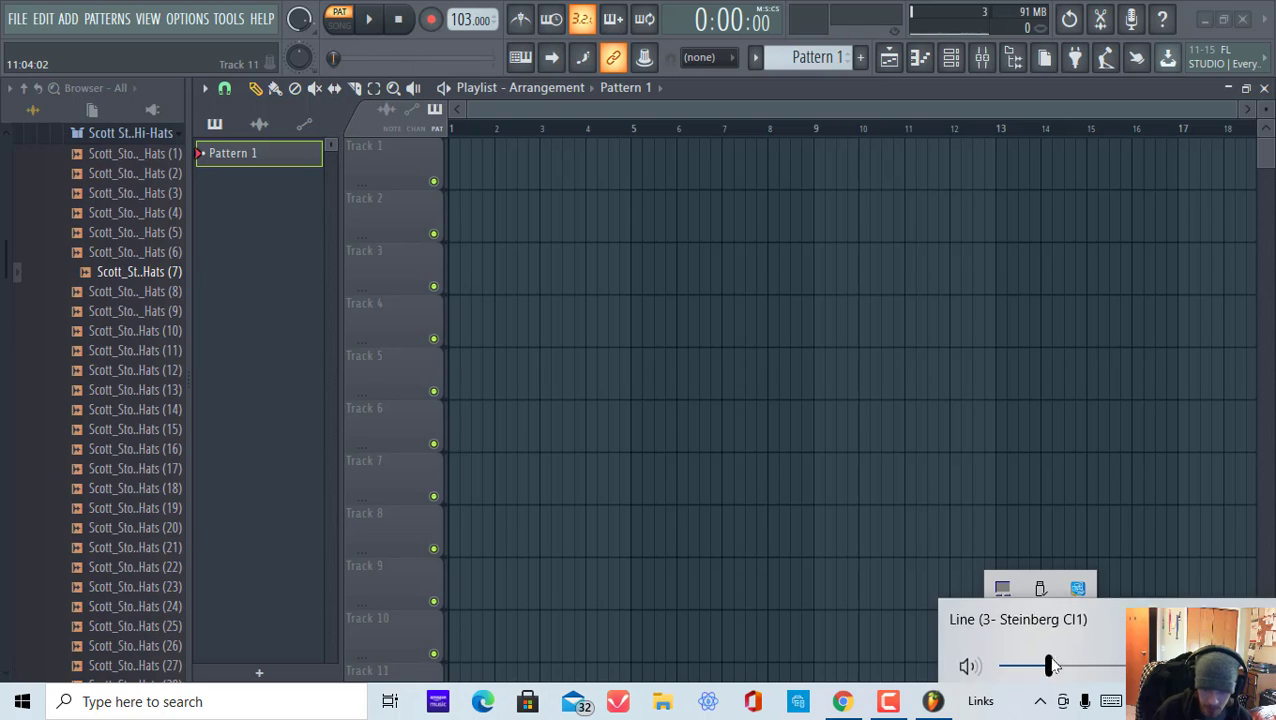
{"action": "left_click_drag", "start_coordinate": [1048, 657], "coordinate": [1087, 657]}
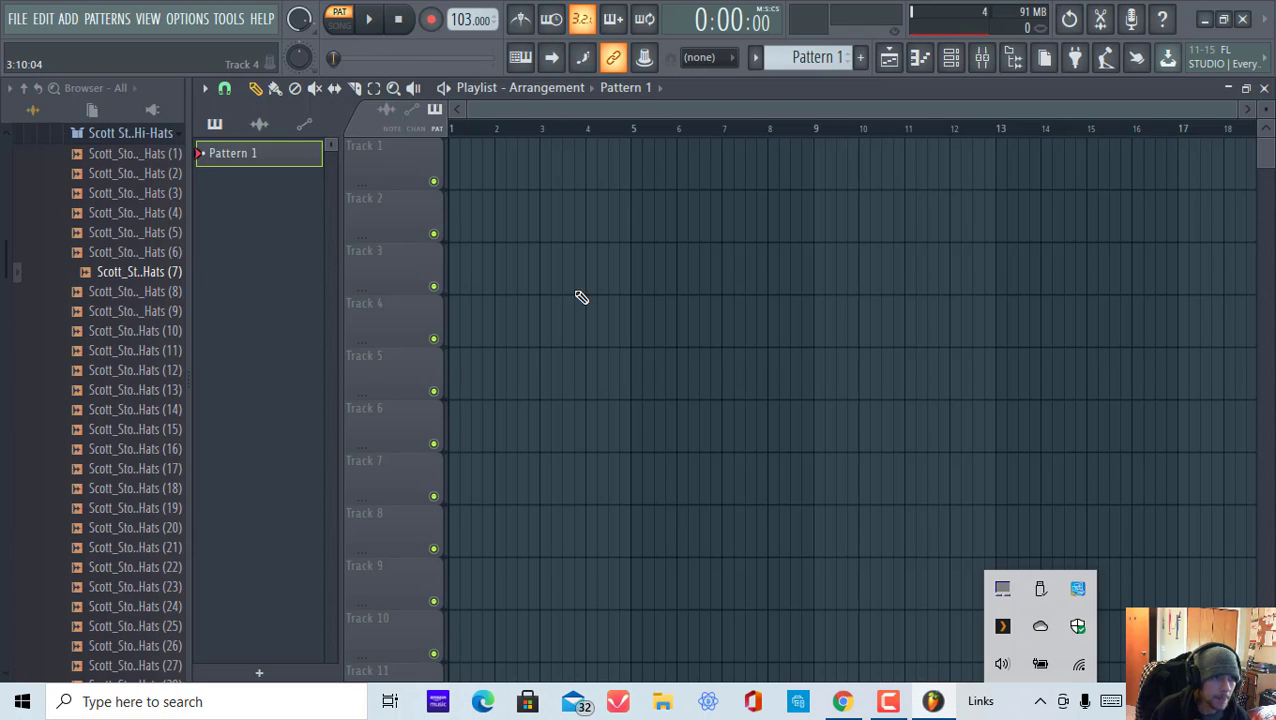
{"action": "left_click", "coordinate": [1040, 701]}
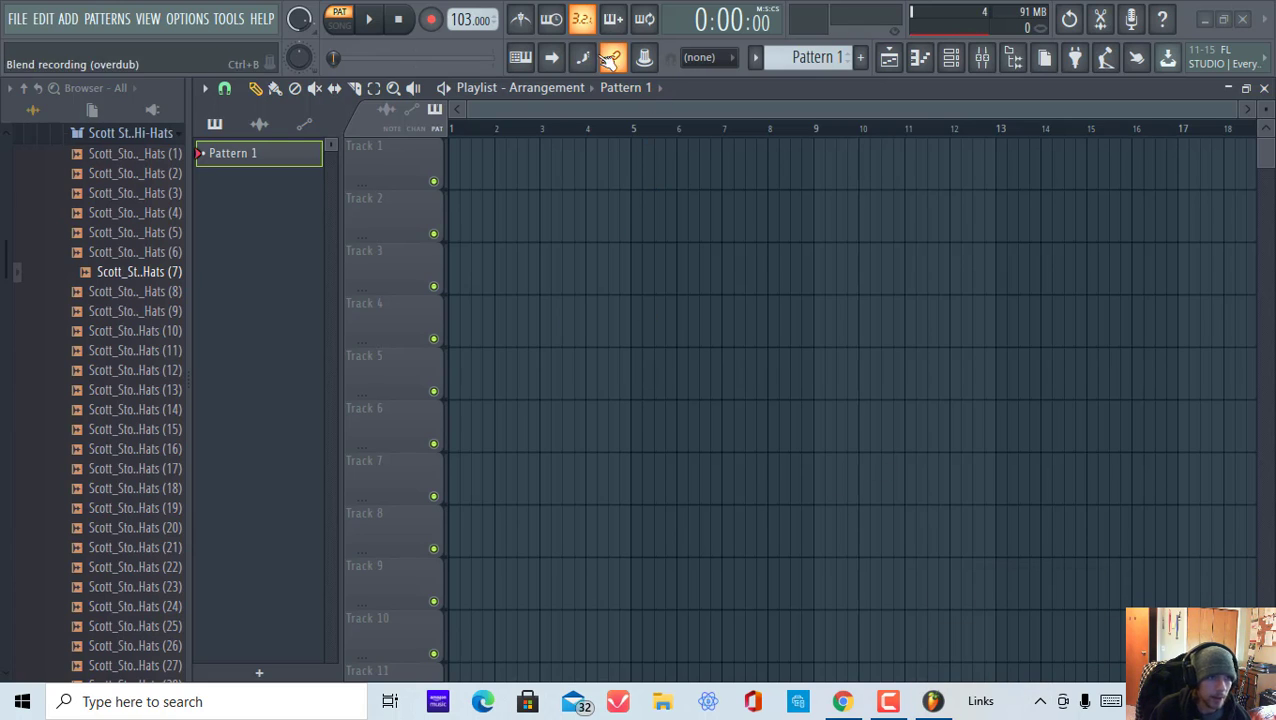
Play and stop the song in song mode with the metronome on, and switch the metronome off again.
{"action": "left_click", "coordinate": [530, 22]}
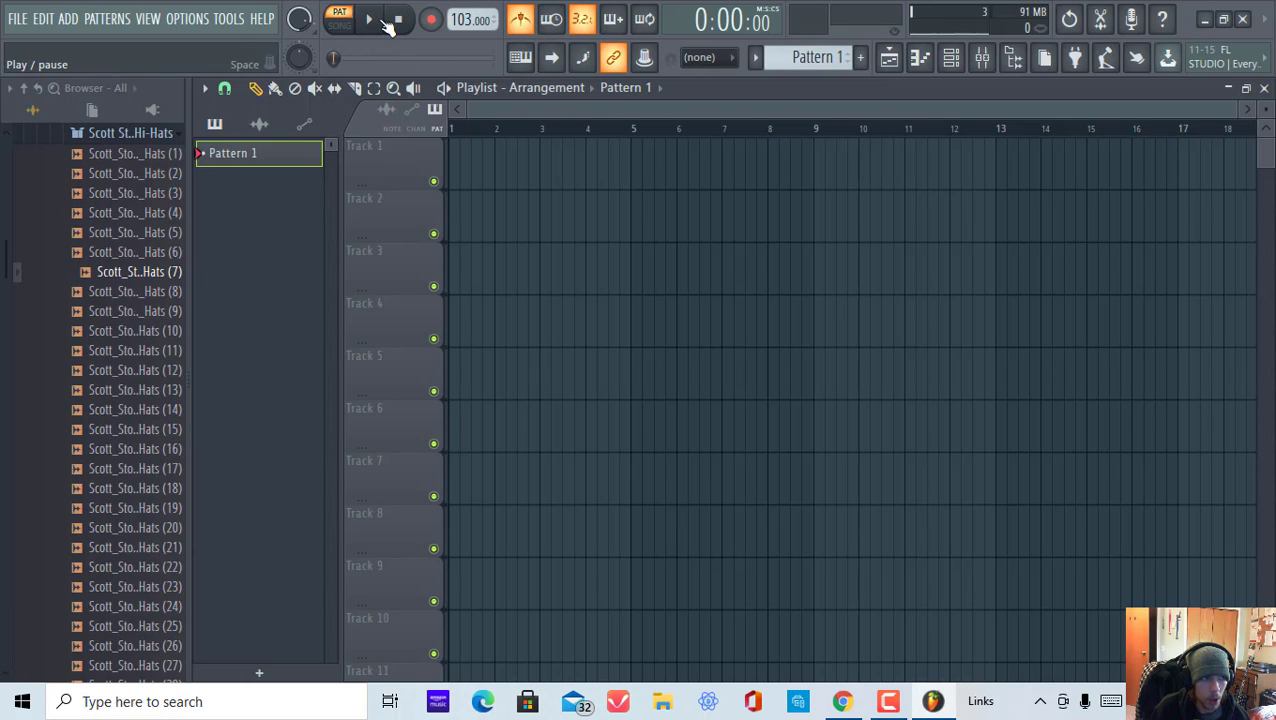
{"action": "left_click", "coordinate": [345, 22]}
{"action": "left_click", "coordinate": [374, 24]}
{"action": "left_click", "coordinate": [405, 23]}
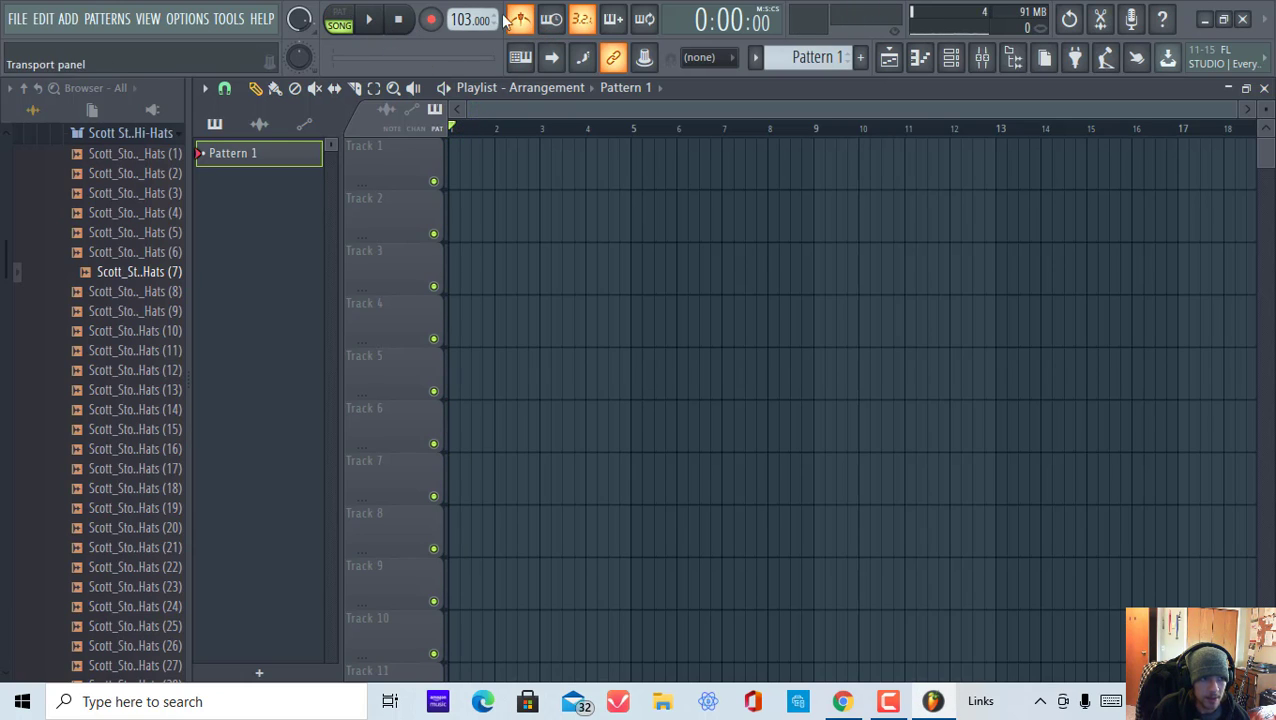
{"action": "left_click", "coordinate": [522, 24]}
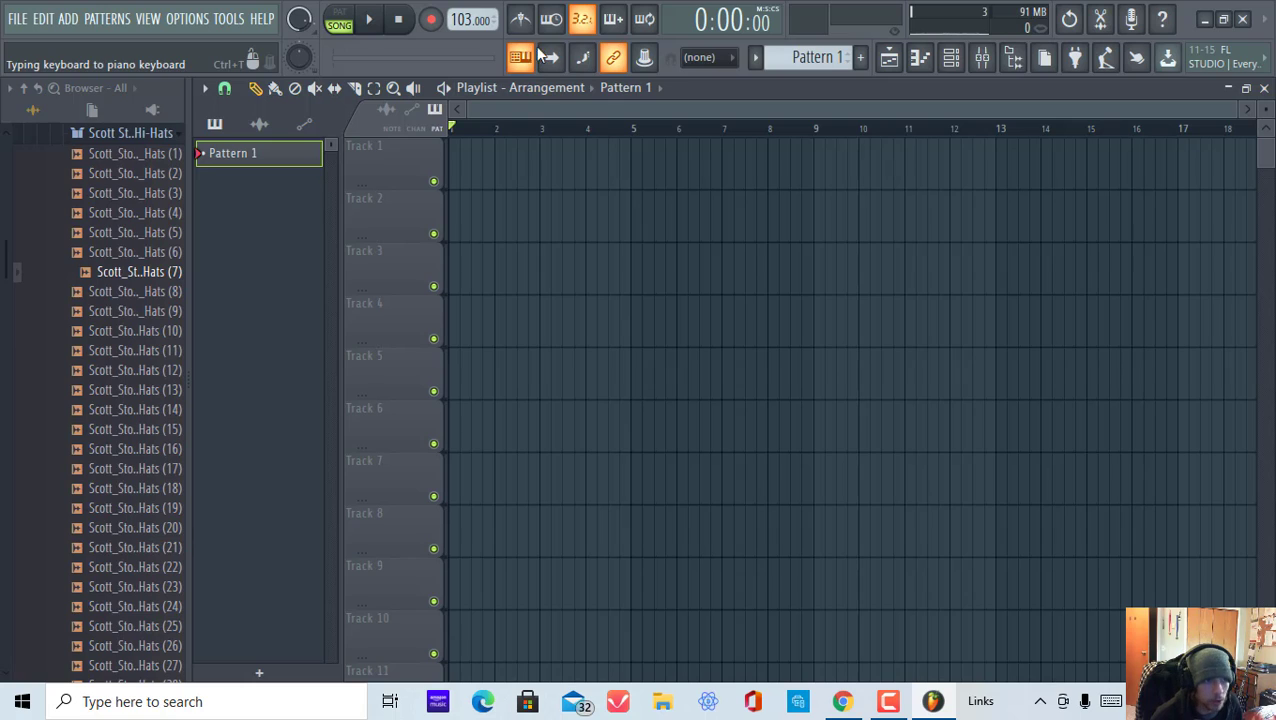
Turn off the typing keyboard to piano option, and switch the wait-for-input playback option on and off again.
{"action": "left_click", "coordinate": [520, 57]}
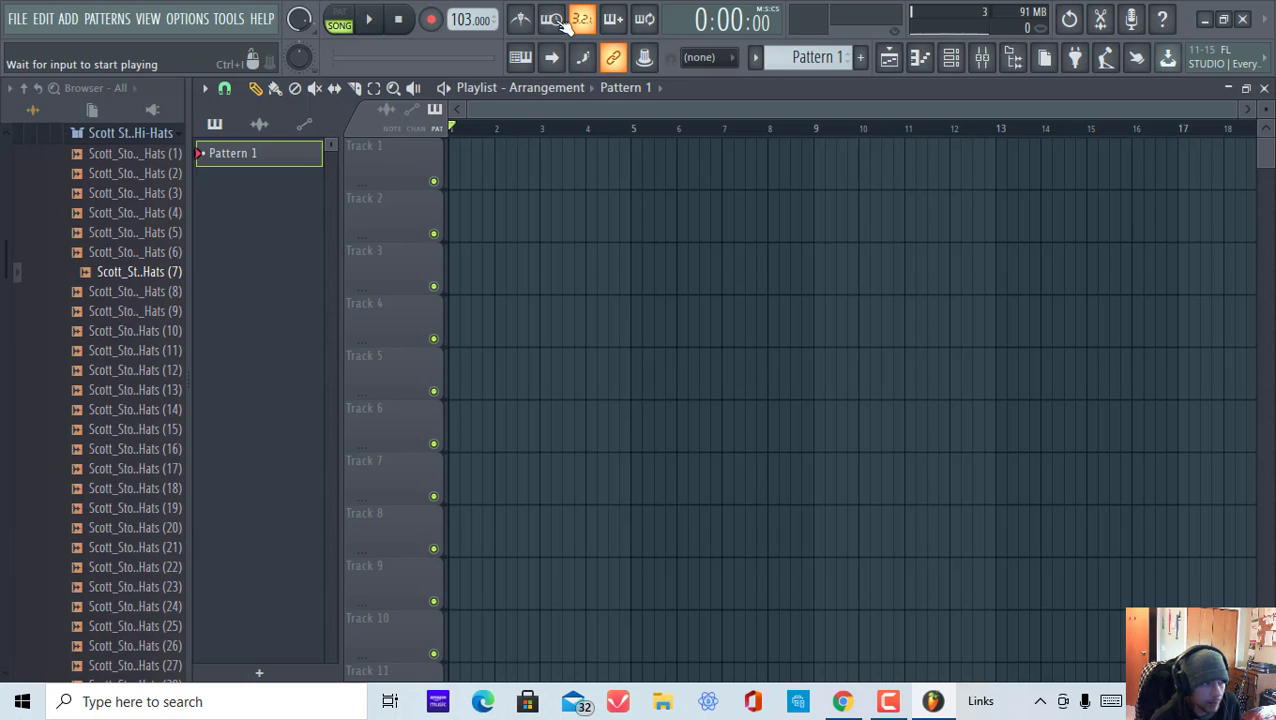
{"action": "left_click", "coordinate": [560, 21]}
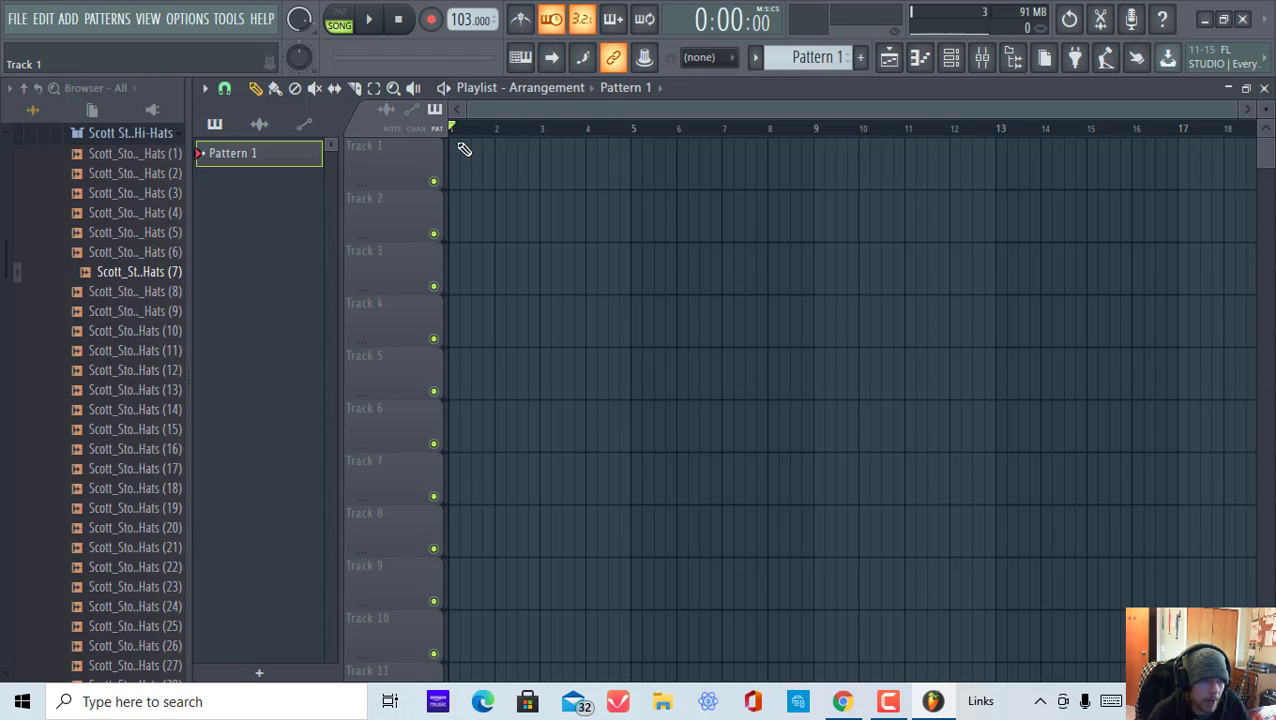
{"action": "left_click", "coordinate": [552, 21]}
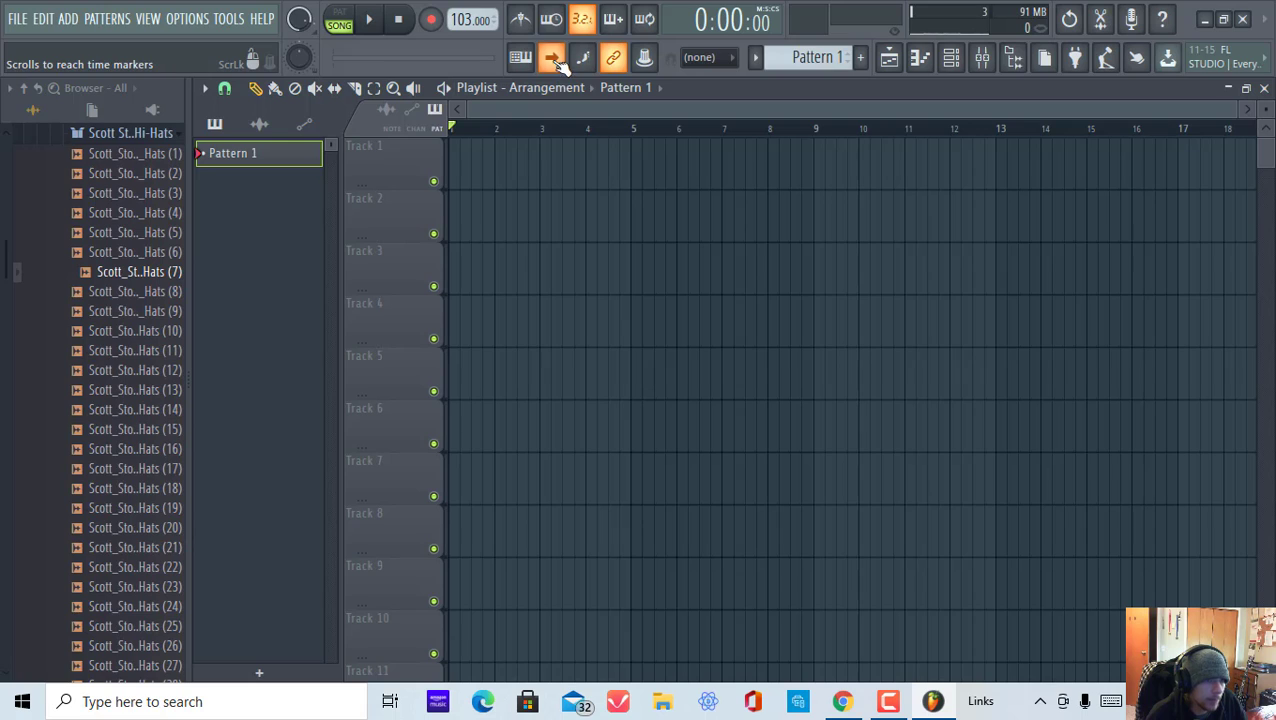
Try the scrolling to time markers option, move the playhead within bar 1, and turn the option off.
{"action": "left_click", "coordinate": [551, 57]}
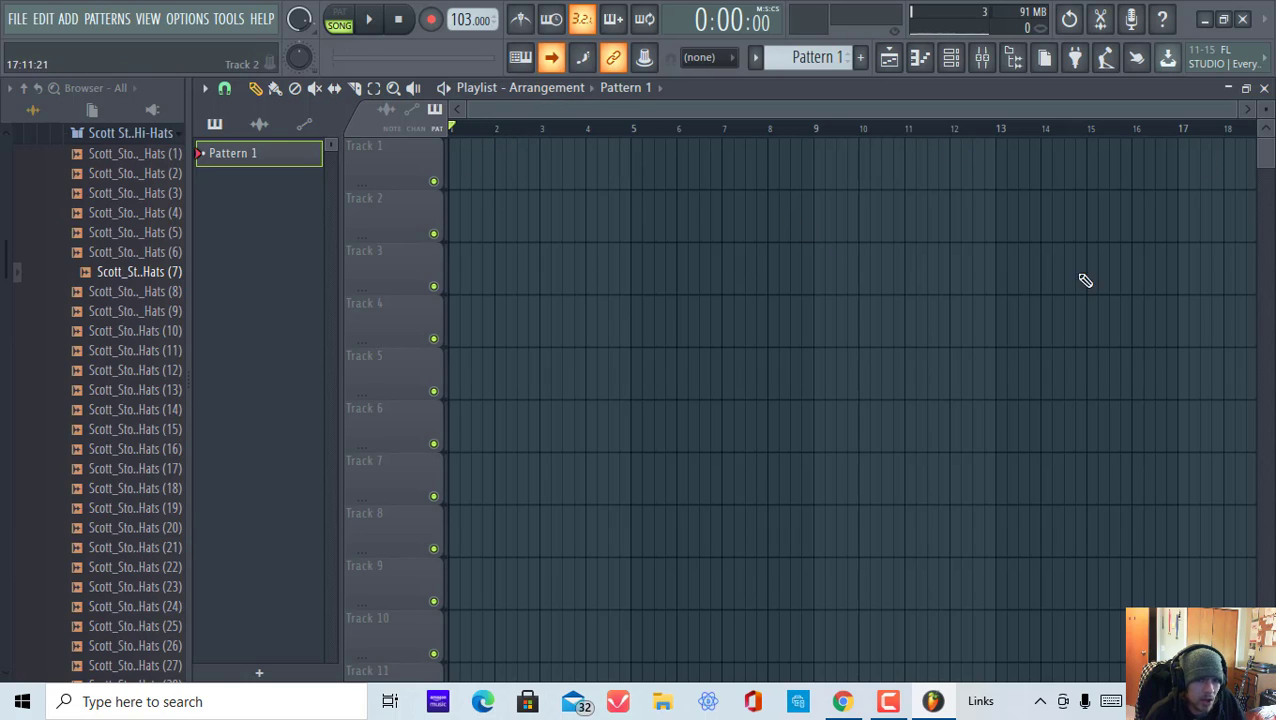
{"action": "left_click", "coordinate": [465, 129]}
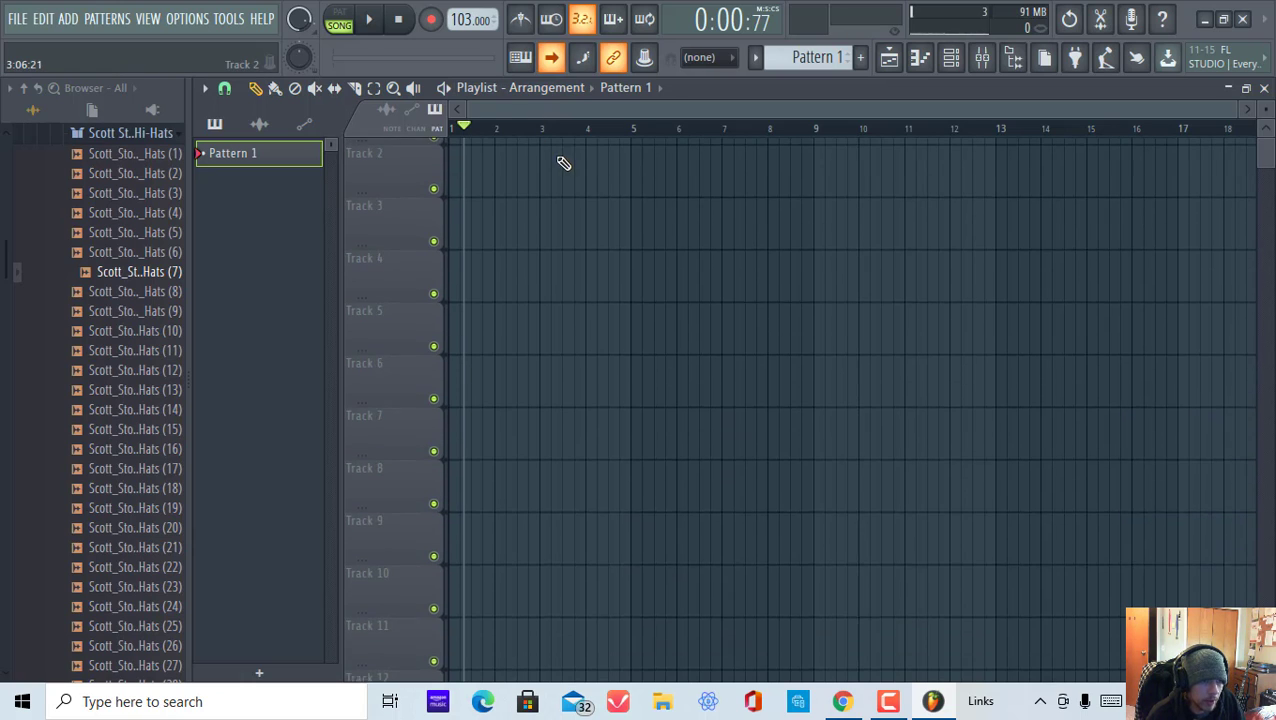
{"action": "left_click", "coordinate": [551, 60]}
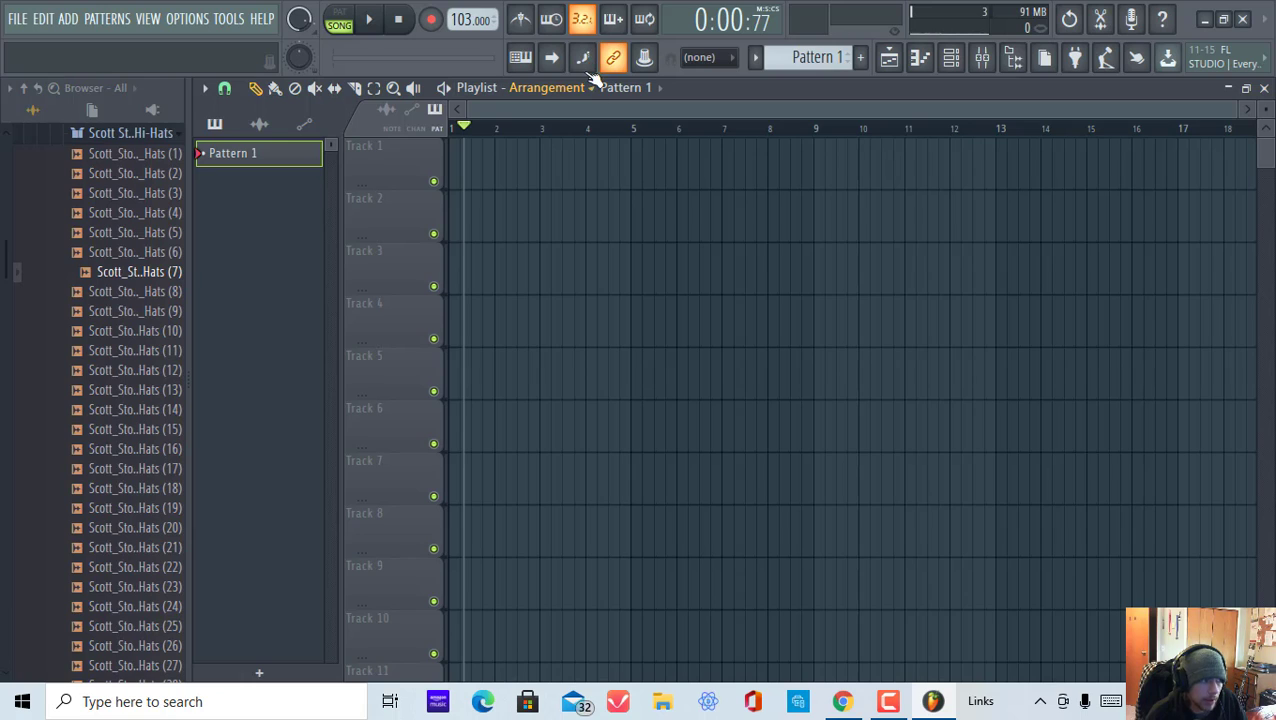
Toggle step editing mode on and off, and place and delete a Pattern 1 clip in bar 1 of Track 1.
{"action": "left_click", "coordinate": [584, 59]}
{"action": "left_click", "coordinate": [584, 59]}
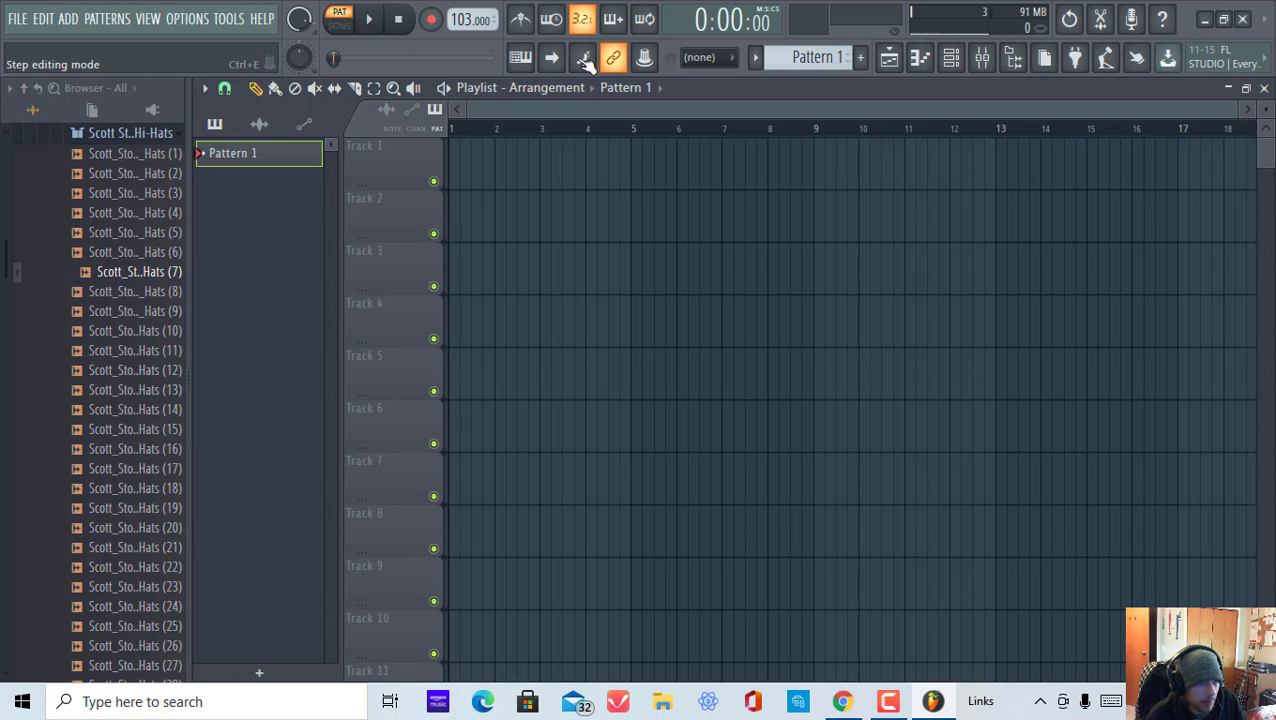
{"action": "left_click", "coordinate": [478, 166]}
{"action": "right_click", "coordinate": [490, 168]}
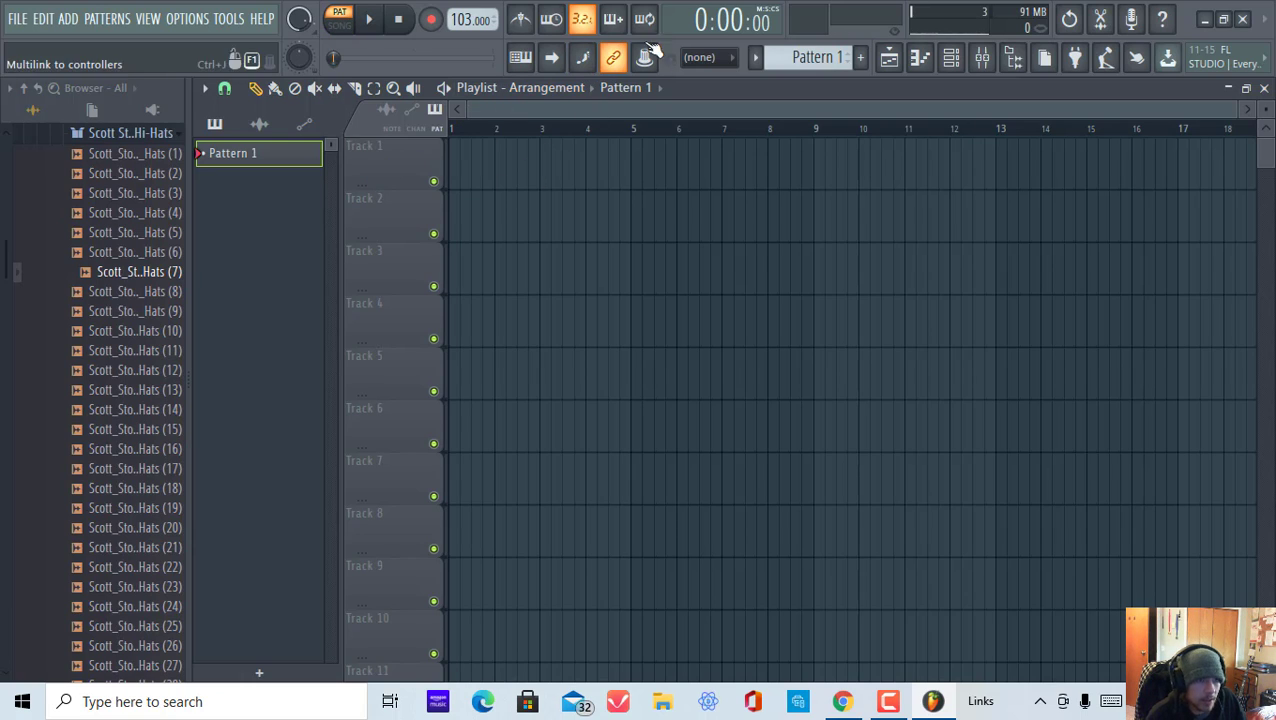
Toggle the countdown before recording off and on again, and try loop recording, leaving it off.
{"action": "left_click", "coordinate": [592, 24]}
{"action": "left_click", "coordinate": [591, 24]}
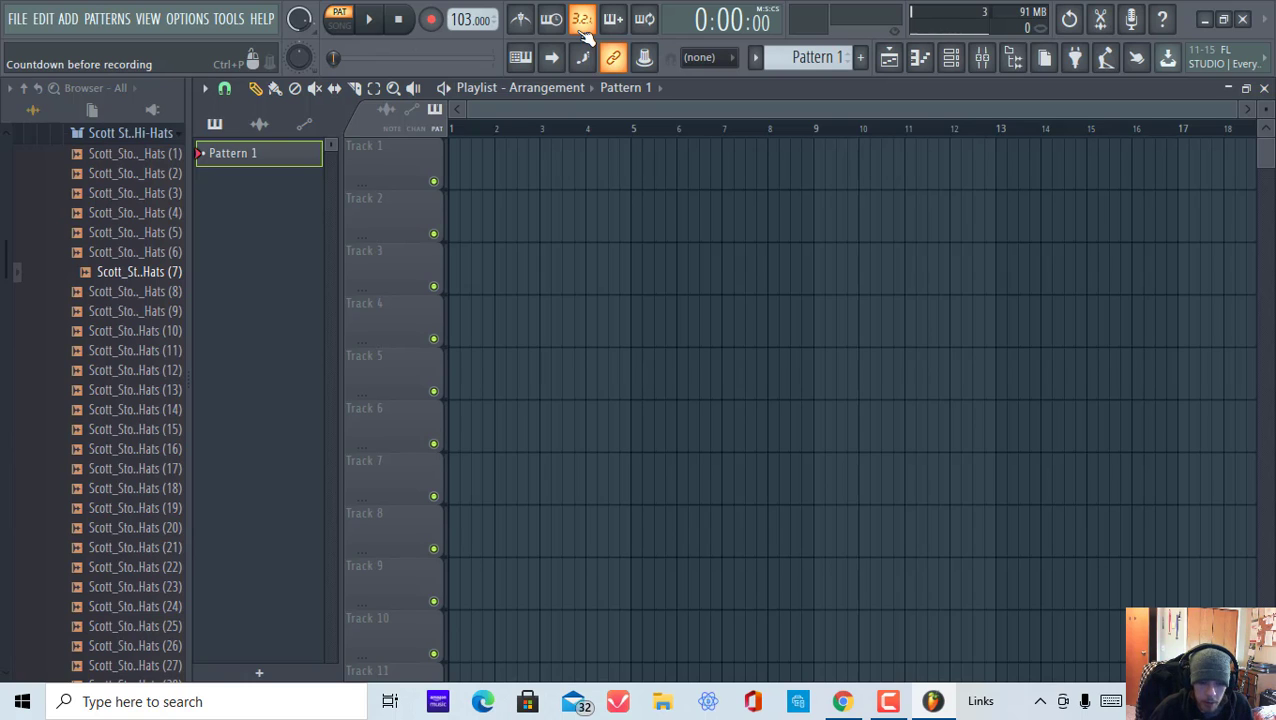
{"action": "left_click", "coordinate": [646, 21]}
{"action": "left_click", "coordinate": [650, 19]}
{"action": "left_click", "coordinate": [650, 19]}
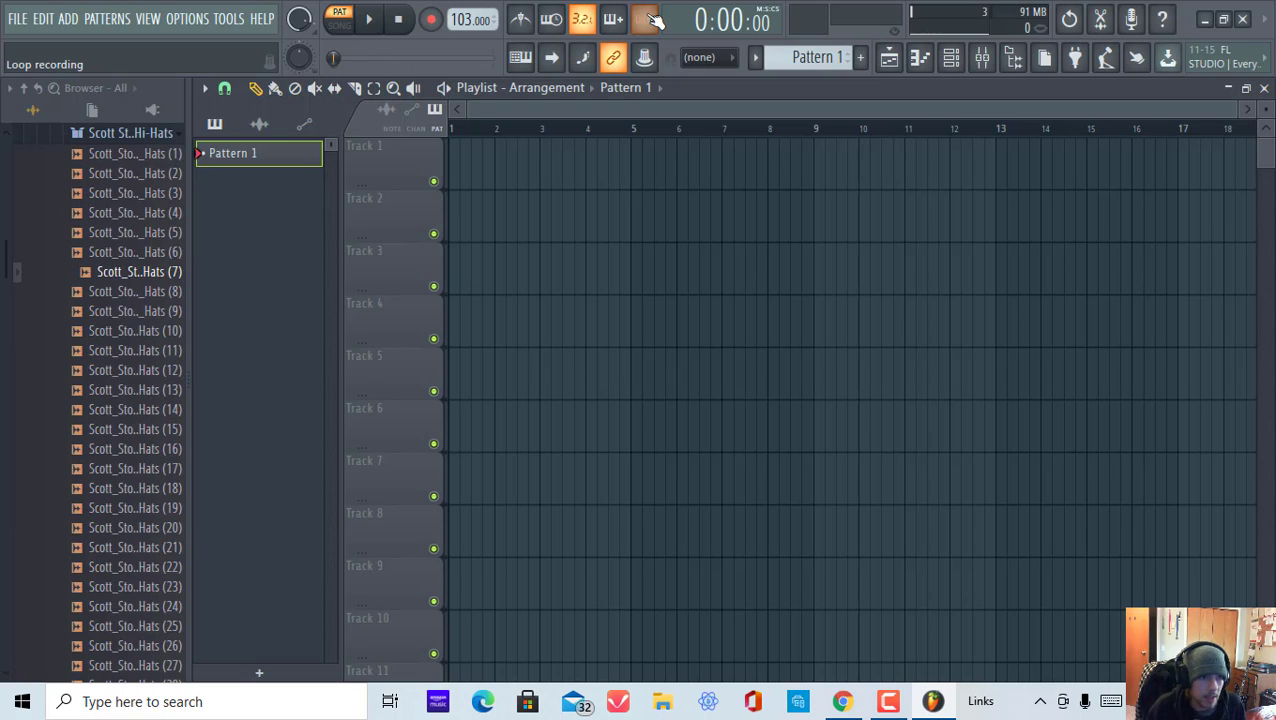
Switch multilink to controllers on and off again without linking any control.
{"action": "double_click", "coordinate": [645, 60]}
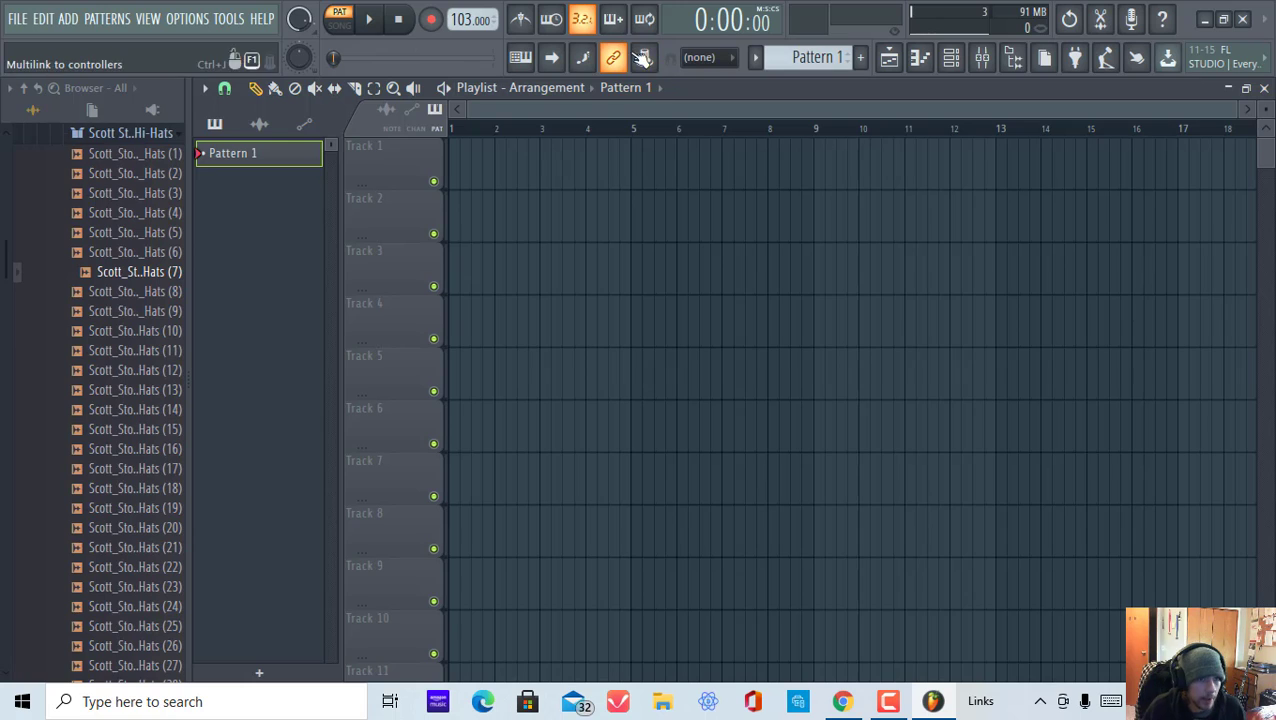
{"action": "left_click", "coordinate": [645, 60]}
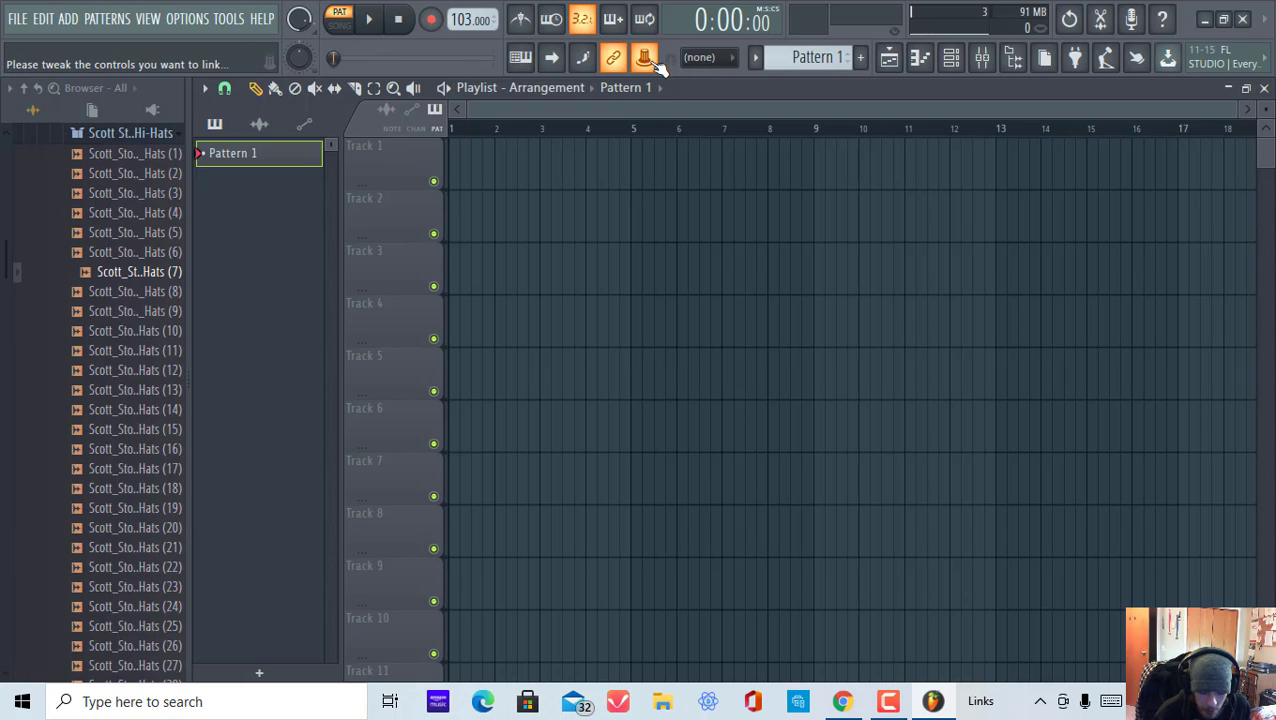
{"action": "left_click", "coordinate": [656, 64]}
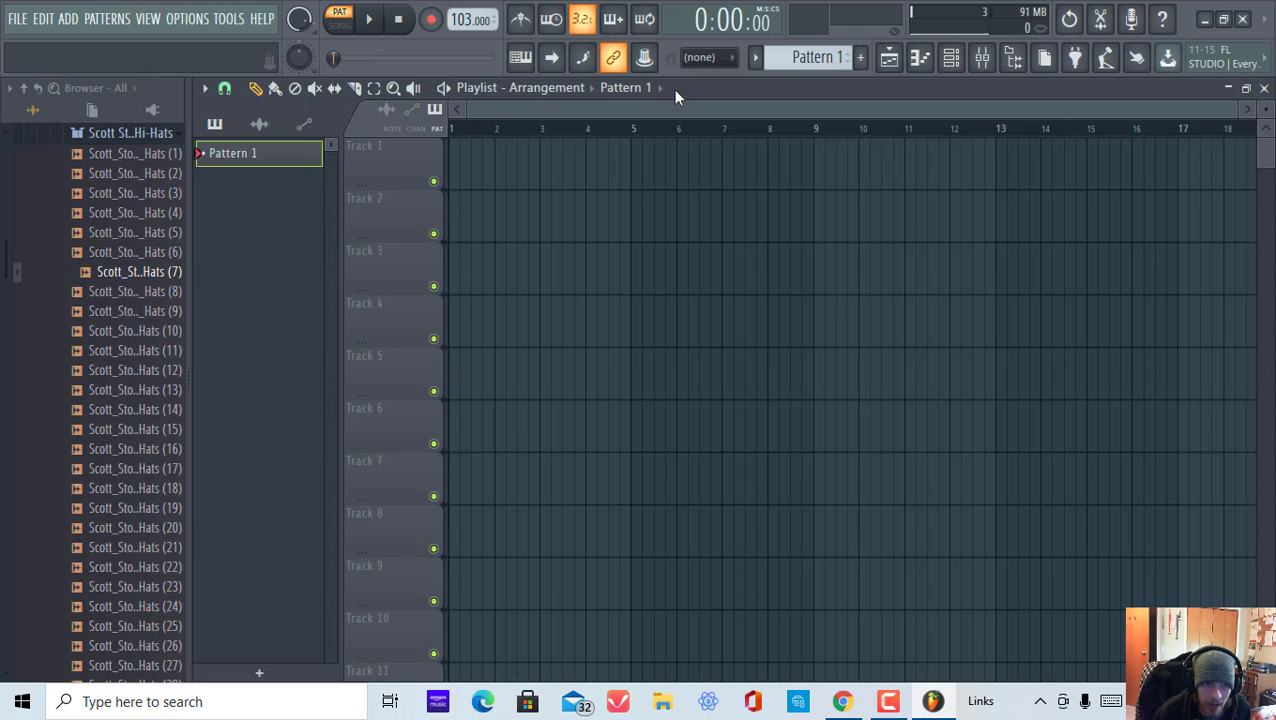
Set the main snap to 1/6 beat and return it to (none).
{"action": "left_click", "coordinate": [733, 60]}
{"action": "left_click", "coordinate": [733, 60]}
{"action": "left_click", "coordinate": [733, 60]}
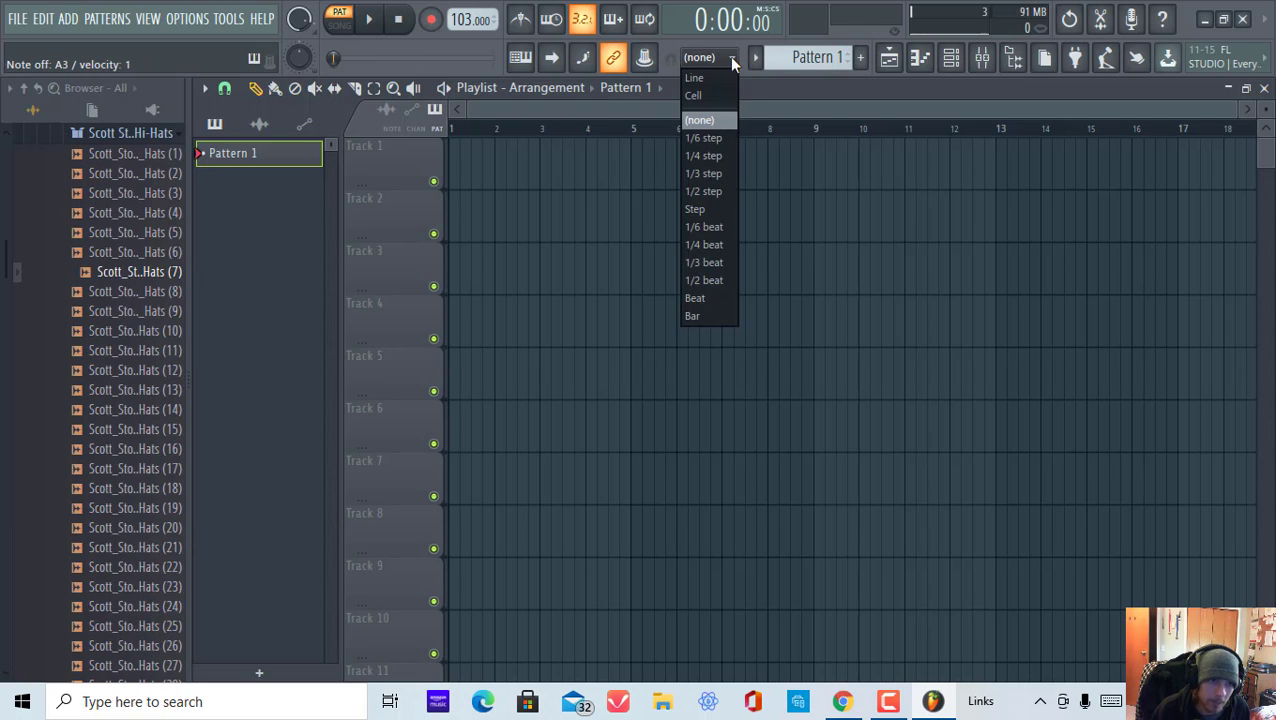
{"action": "left_click", "coordinate": [704, 227]}
{"action": "left_click", "coordinate": [701, 60]}
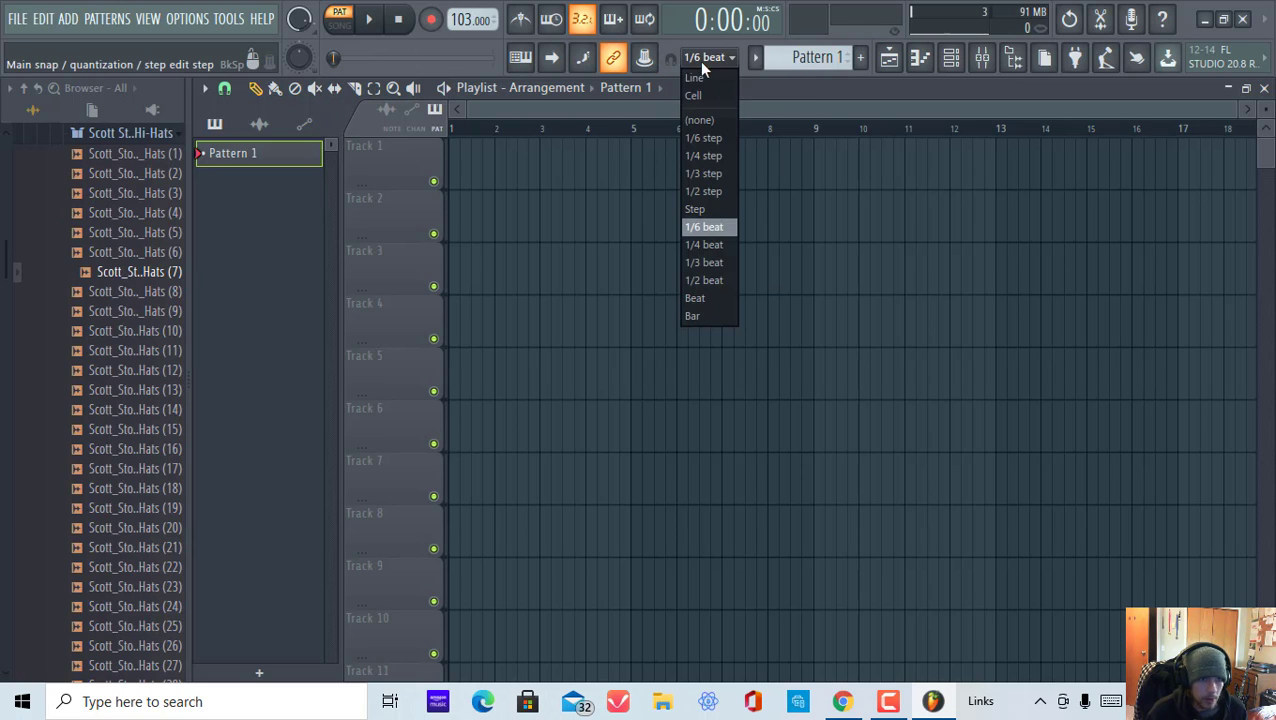
{"action": "left_click", "coordinate": [717, 120]}
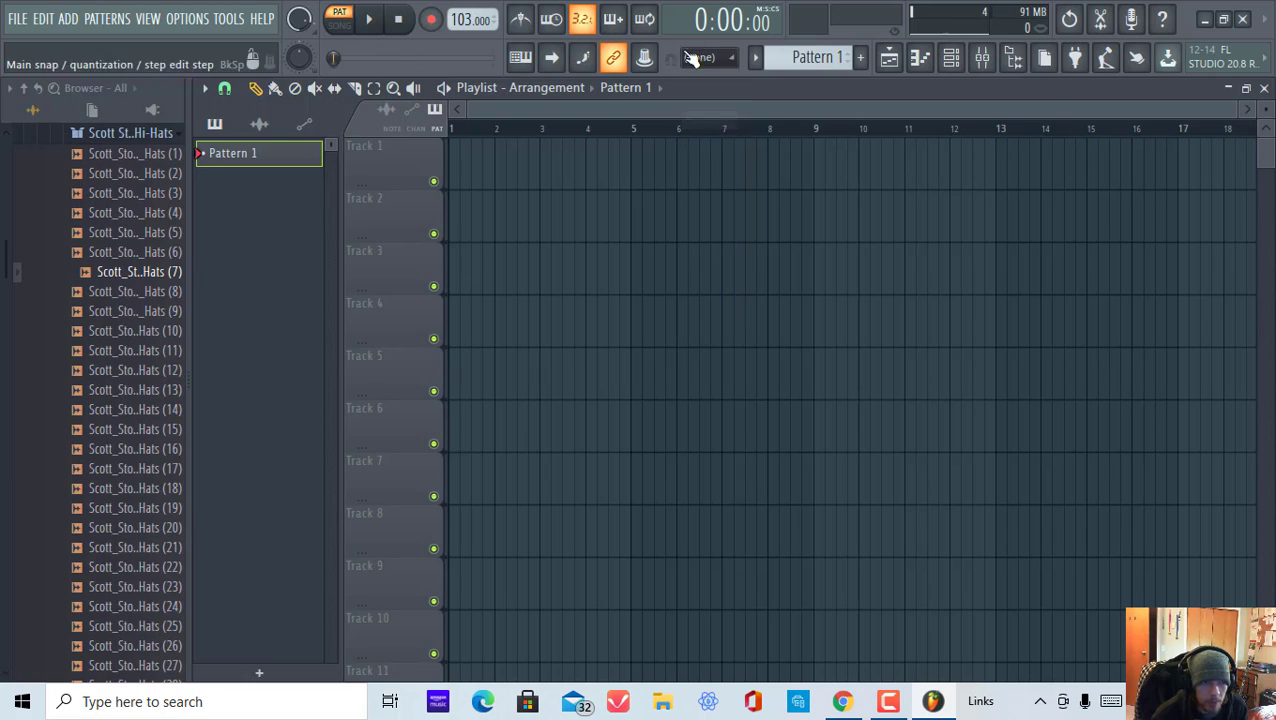
Set the playlist snap to Beat, and place a Pattern 1 clip at bar 4 on Track 1 and shift it earlier.
{"action": "left_click", "coordinate": [224, 88]}
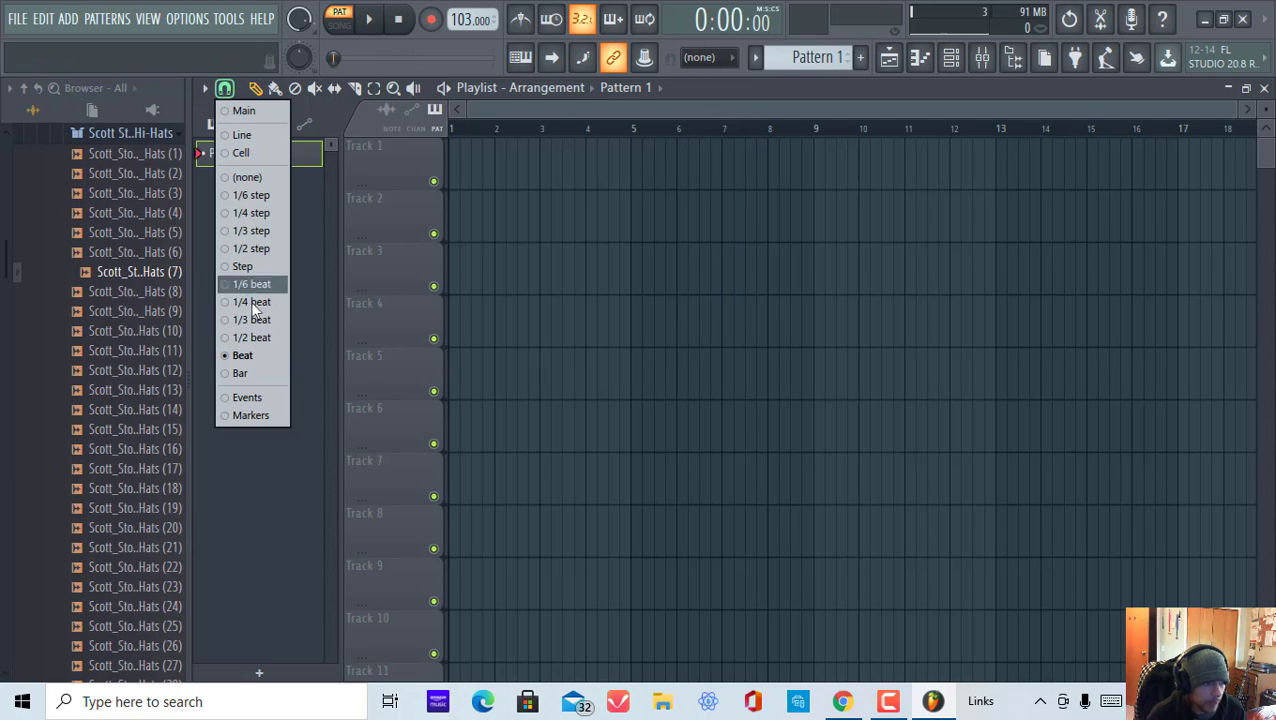
{"action": "left_click", "coordinate": [257, 356]}
{"action": "left_click", "coordinate": [600, 170]}
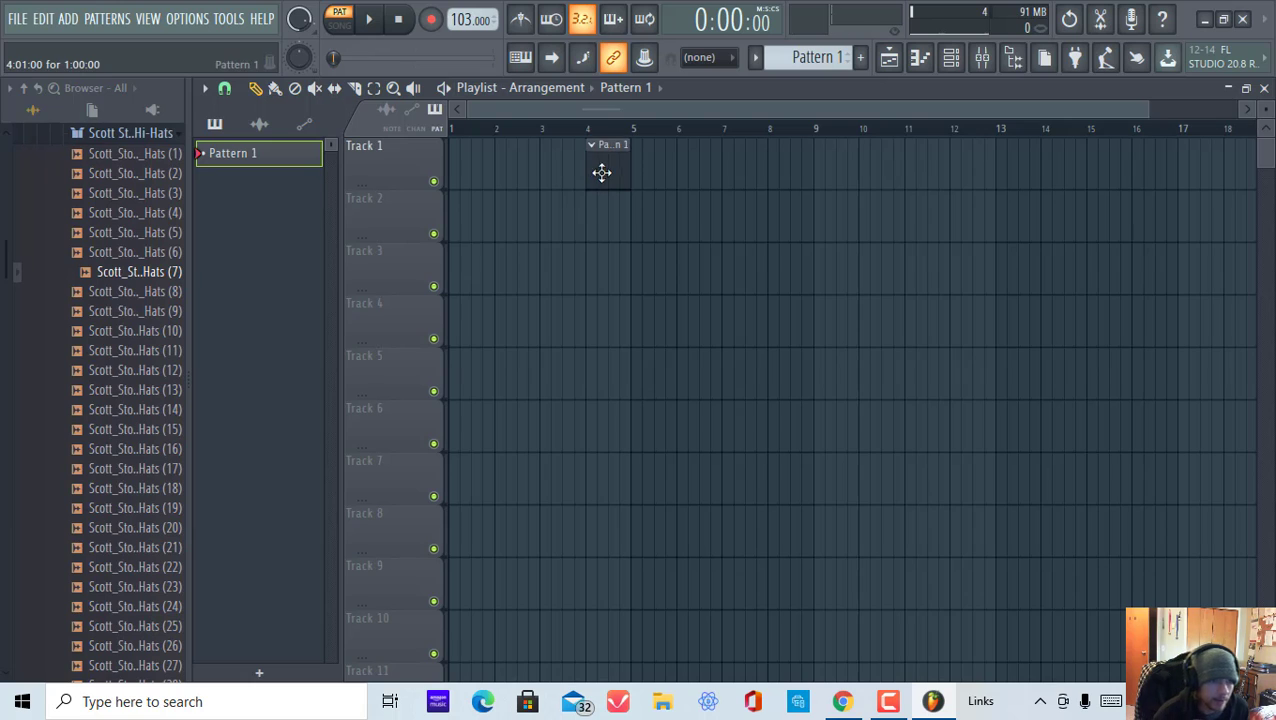
{"action": "scroll", "coordinate": [600, 138], "scroll_direction": "up", "scroll_amount": 4}
{"action": "left_click_drag", "start_coordinate": [607, 145], "coordinate": [563, 160]}
Set the playlist snap to 1/2 beat, try moving a Pattern 1 clip to bar 1 on Track 1, and clear the track.
{"action": "left_click", "coordinate": [225, 88]}
{"action": "left_click", "coordinate": [255, 337]}
{"action": "scroll", "coordinate": [624, 131], "scroll_direction": "down", "scroll_amount": 6}
{"action": "right_click", "coordinate": [581, 163]}
{"action": "left_click_drag", "start_coordinate": [484, 153], "coordinate": [414, 157]}
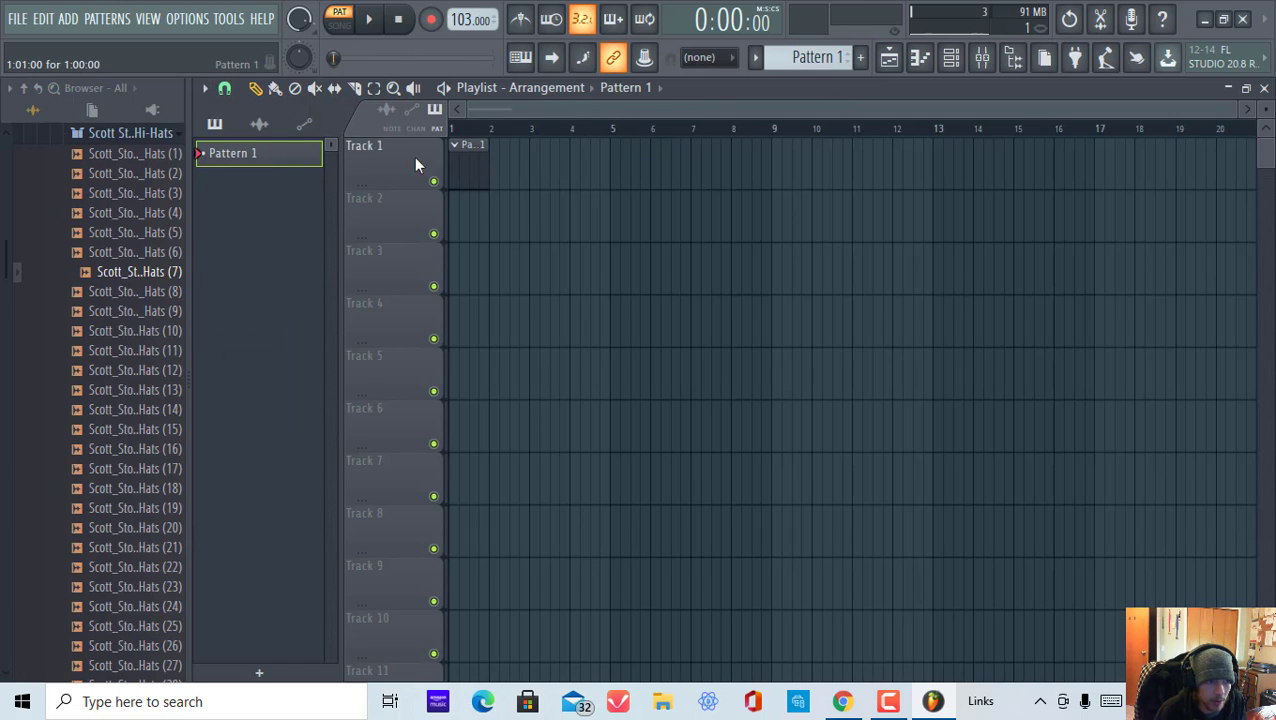
{"action": "right_click", "coordinate": [461, 154]}
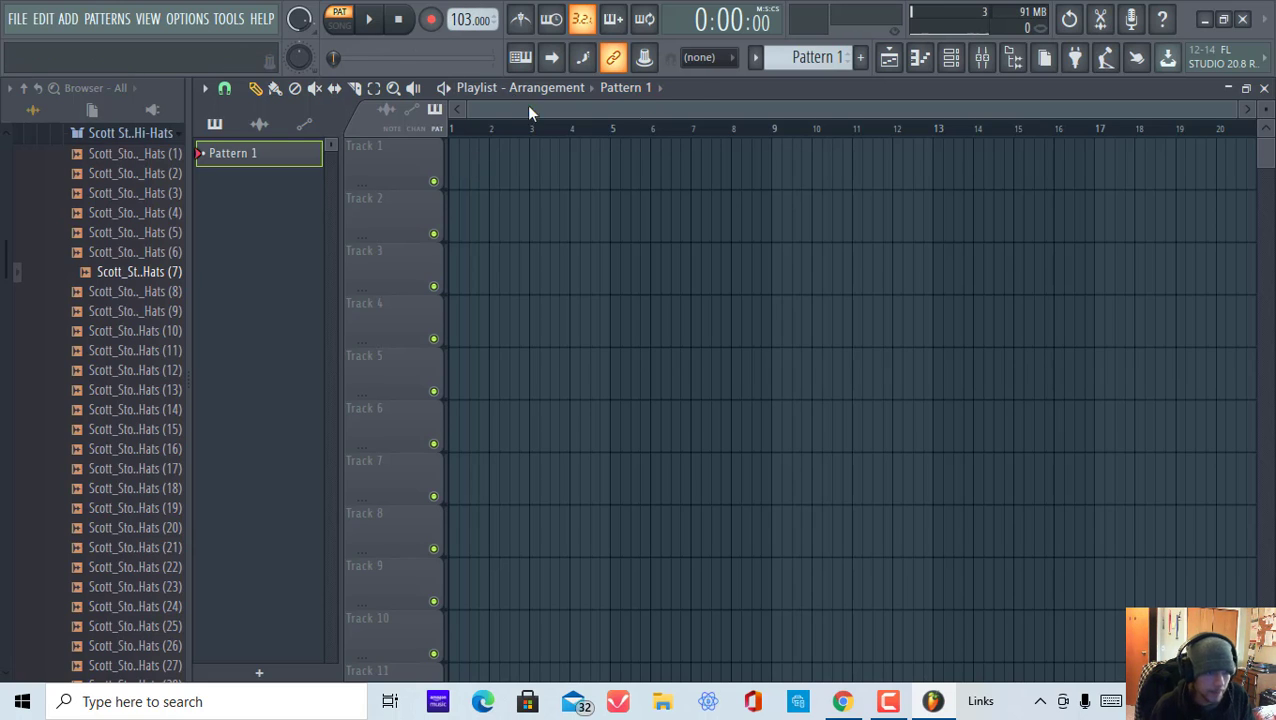
Examine the commands available for Pattern 1 from the pattern selector and the main Patterns list without picking one.
{"action": "left_click", "coordinate": [808, 57]}
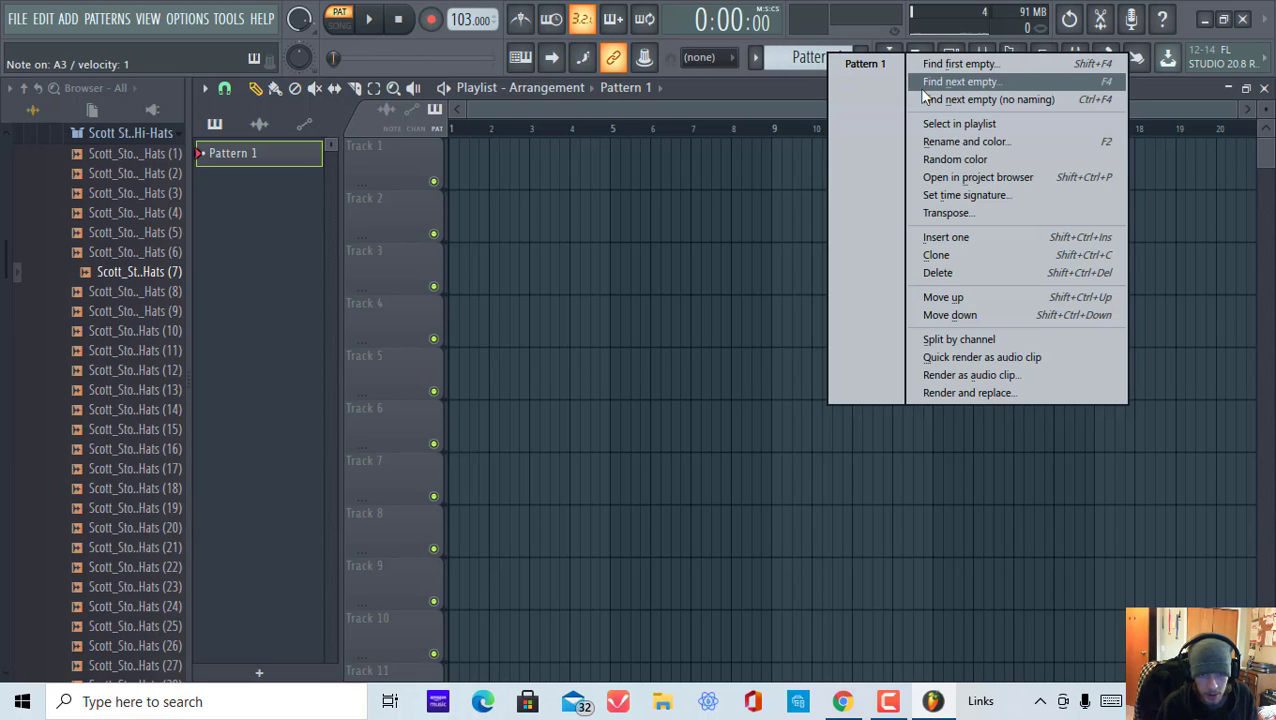
{"action": "left_click", "coordinate": [110, 22]}
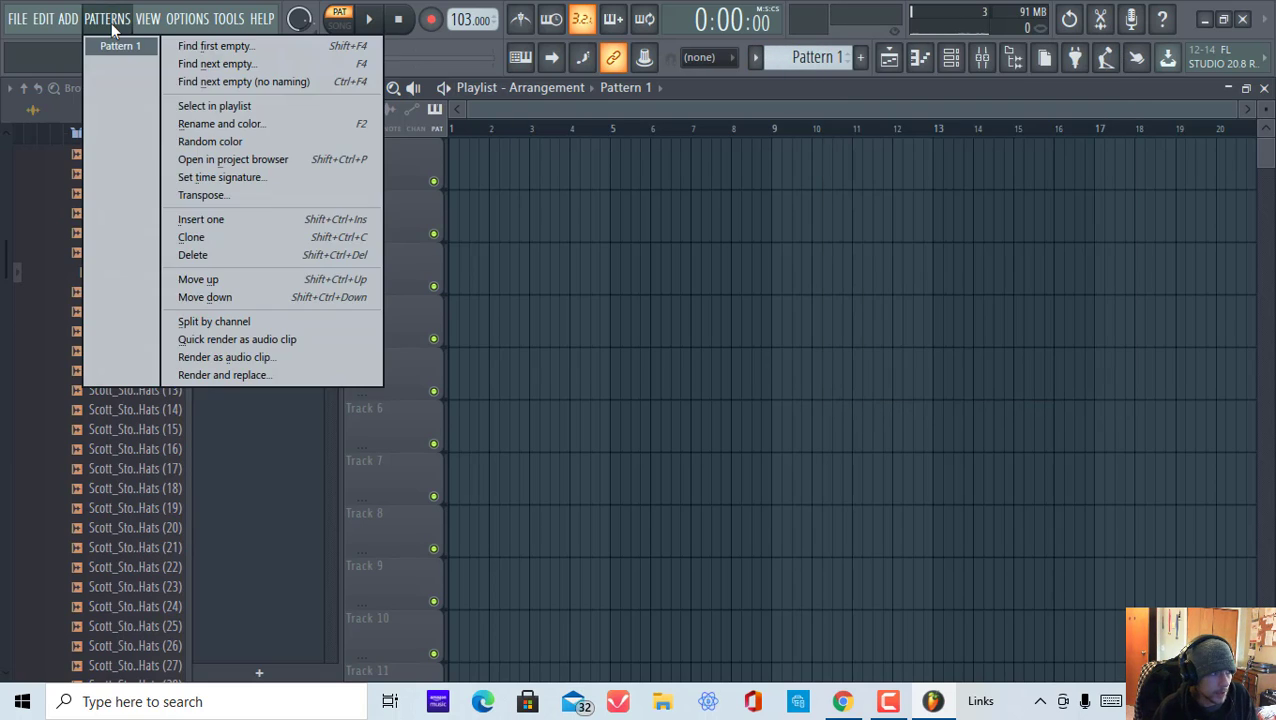
{"action": "left_click", "coordinate": [582, 166]}
{"action": "right_click", "coordinate": [825, 63]}
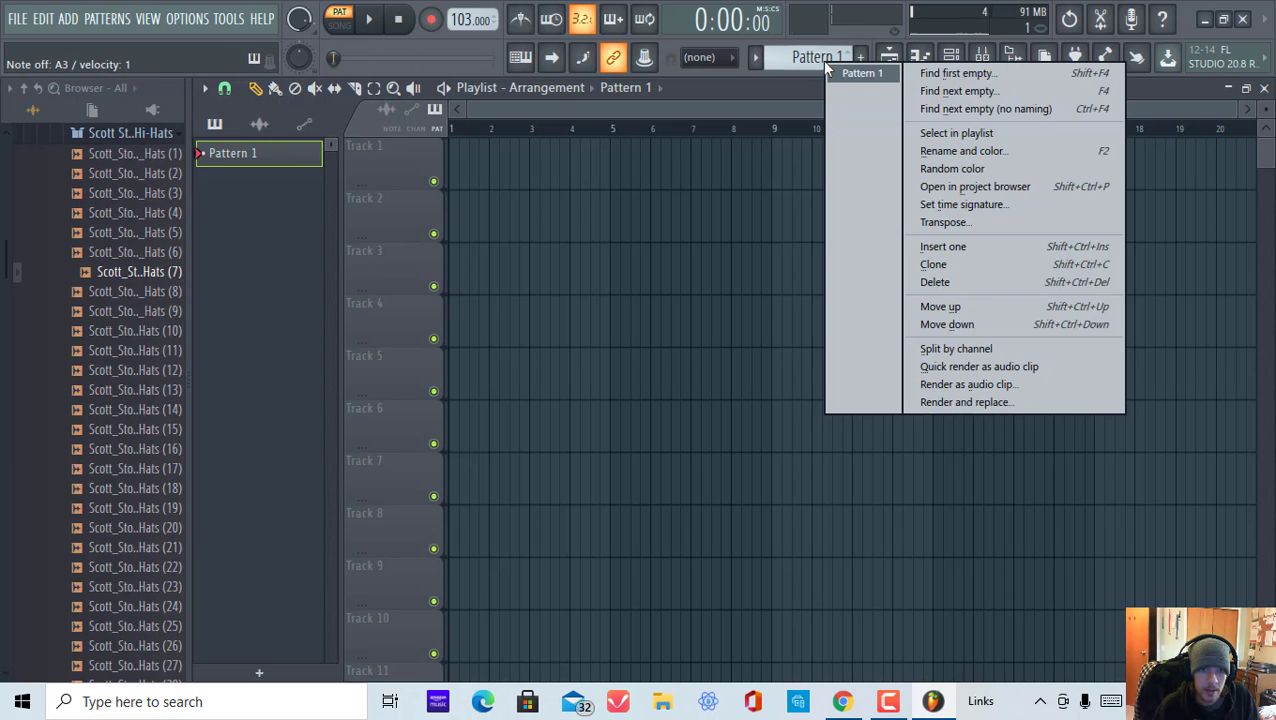
{"action": "left_click", "coordinate": [796, 96]}
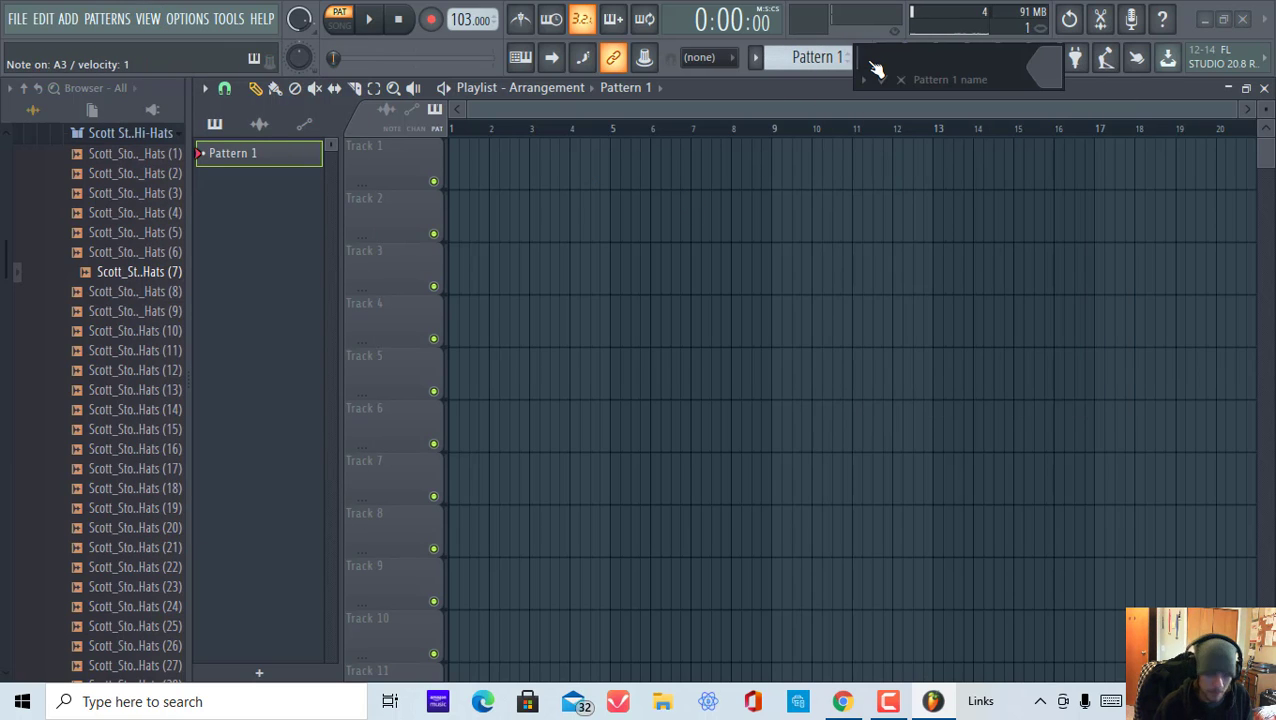
Place a Pattern 1 clip at bar 1 on Track 1, and open and close the Channel rack from it.
{"action": "left_click", "coordinate": [505, 162]}
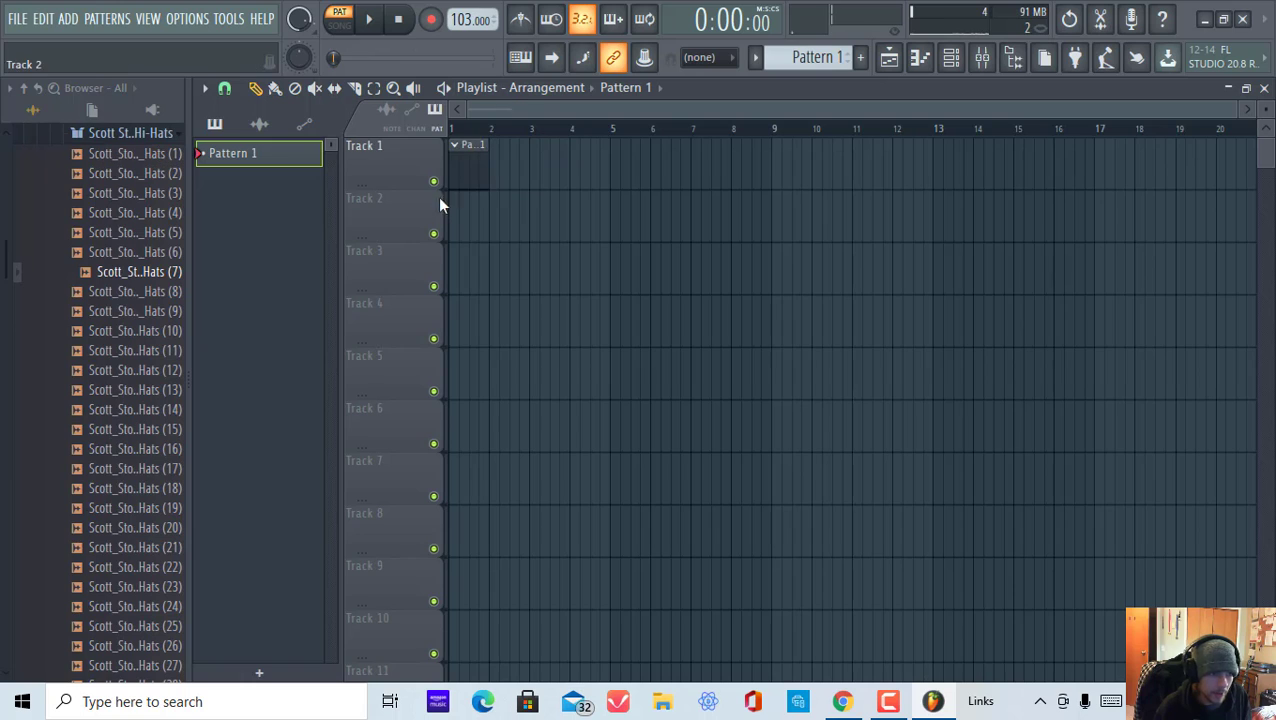
{"action": "double_click", "coordinate": [458, 165]}
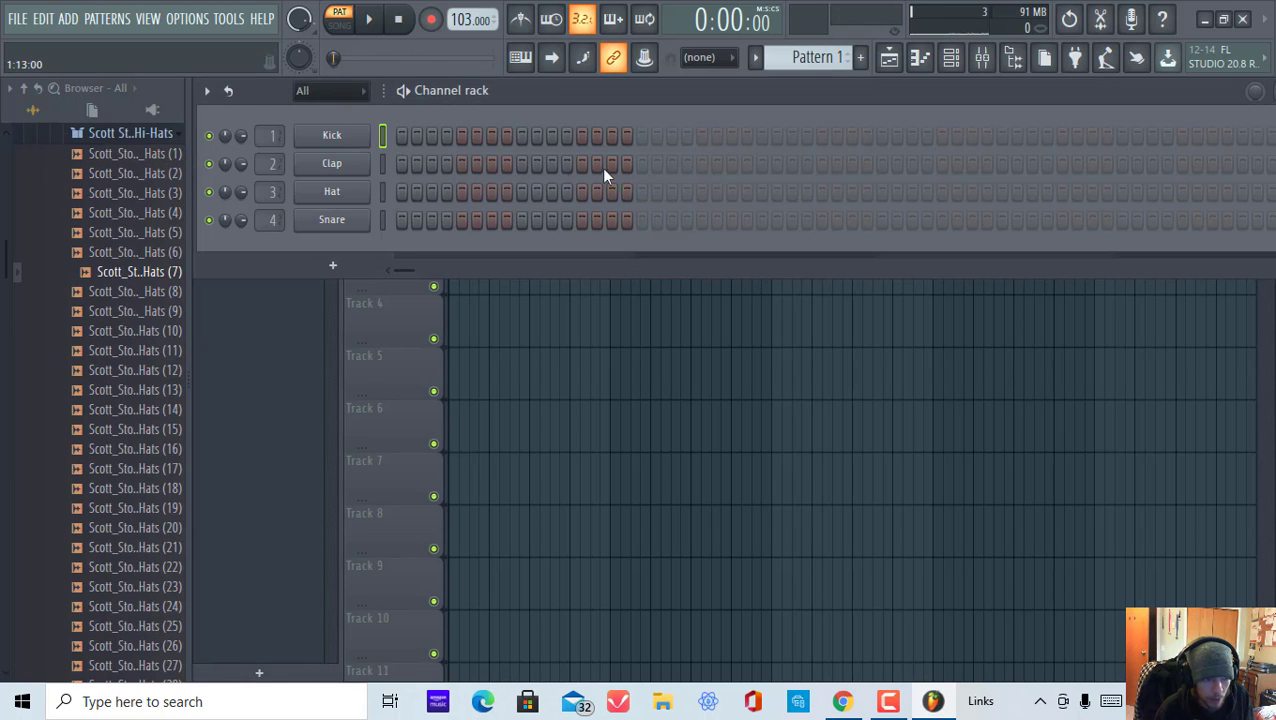
{"action": "left_click_drag", "start_coordinate": [641, 90], "coordinate": [641, 211]}
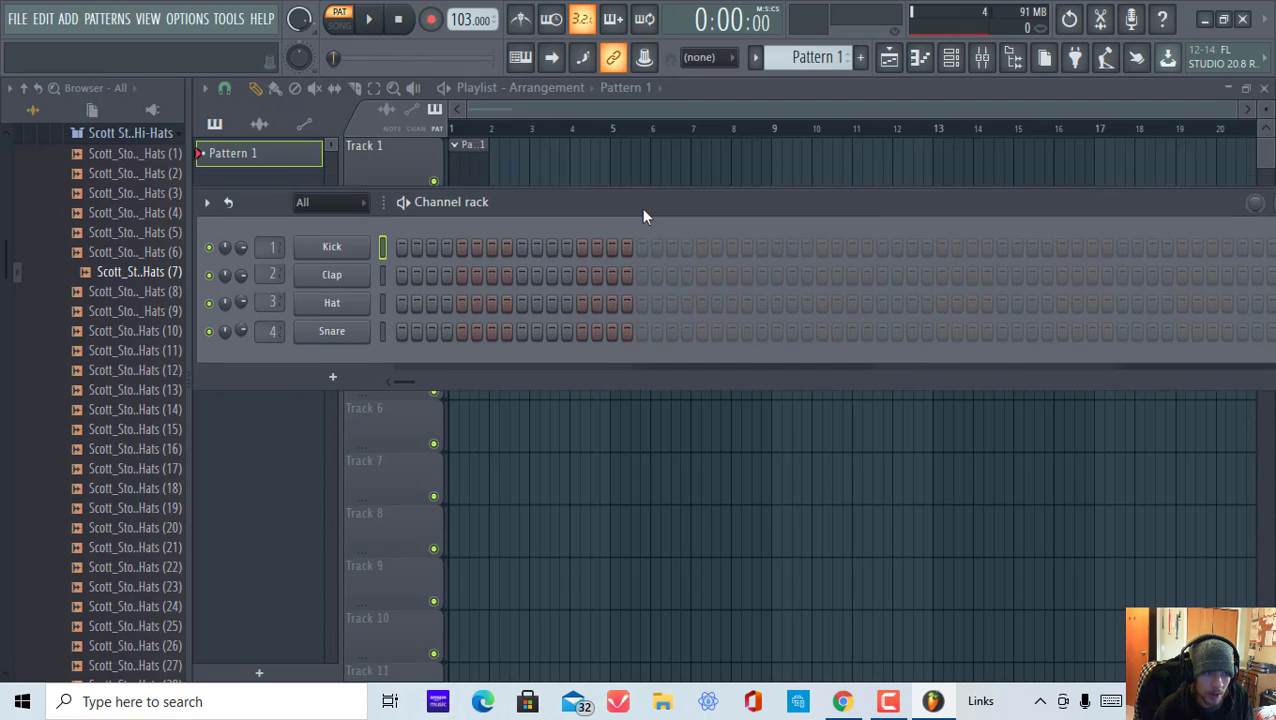
{"action": "left_click", "coordinate": [557, 163]}
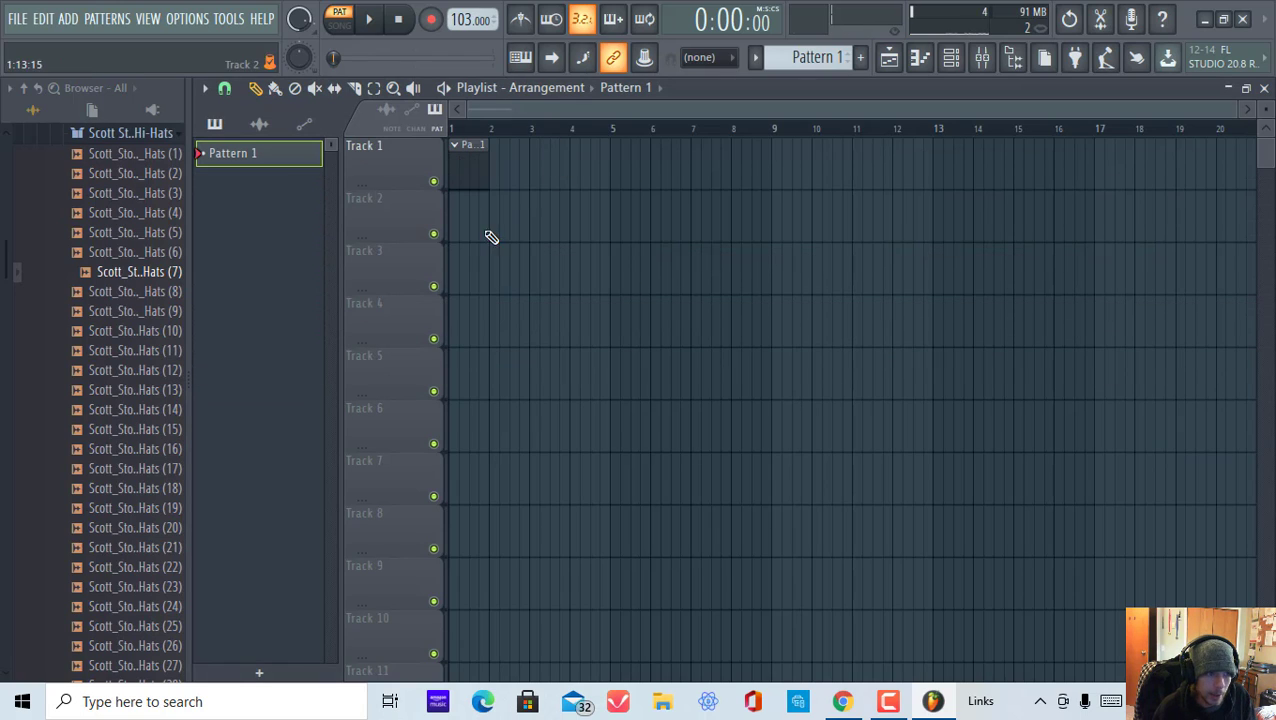
Call up the new-pattern prompt without adding a pattern, and delete the Pattern 1 clip from Track 1.
{"action": "left_click", "coordinate": [861, 58]}
{"action": "key", "text": "Return"}
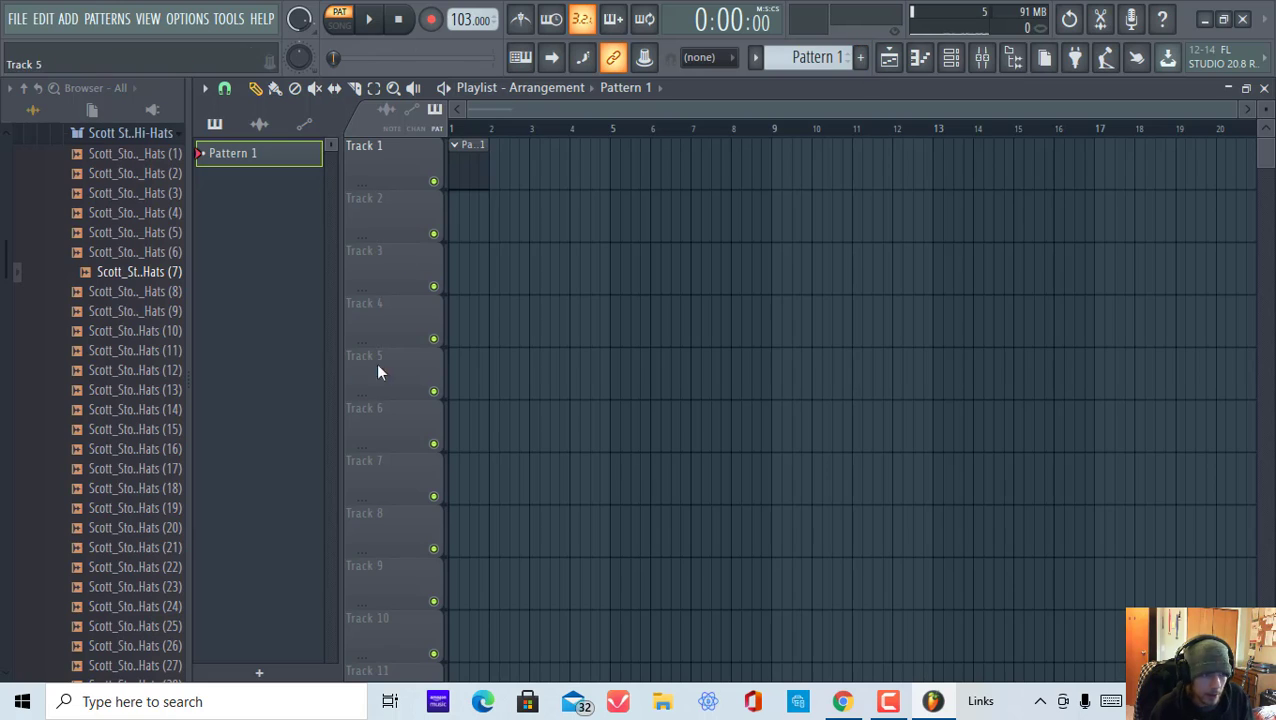
{"action": "left_click_drag", "start_coordinate": [472, 226], "coordinate": [32, 224]}
{"action": "right_click", "coordinate": [474, 222]}
{"action": "right_click", "coordinate": [474, 172]}
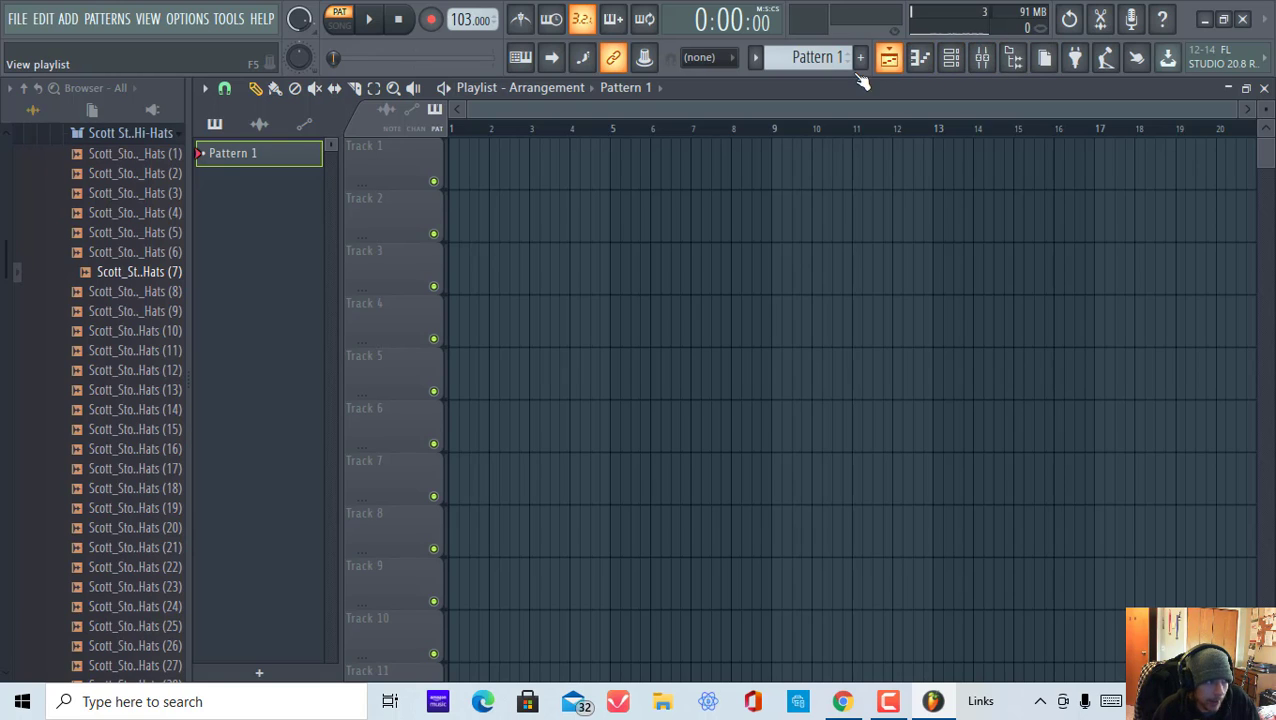
Place Pattern 1 clips at bars 1 and 2 on Track 1 and delete them again.
{"action": "left_click", "coordinate": [463, 165]}
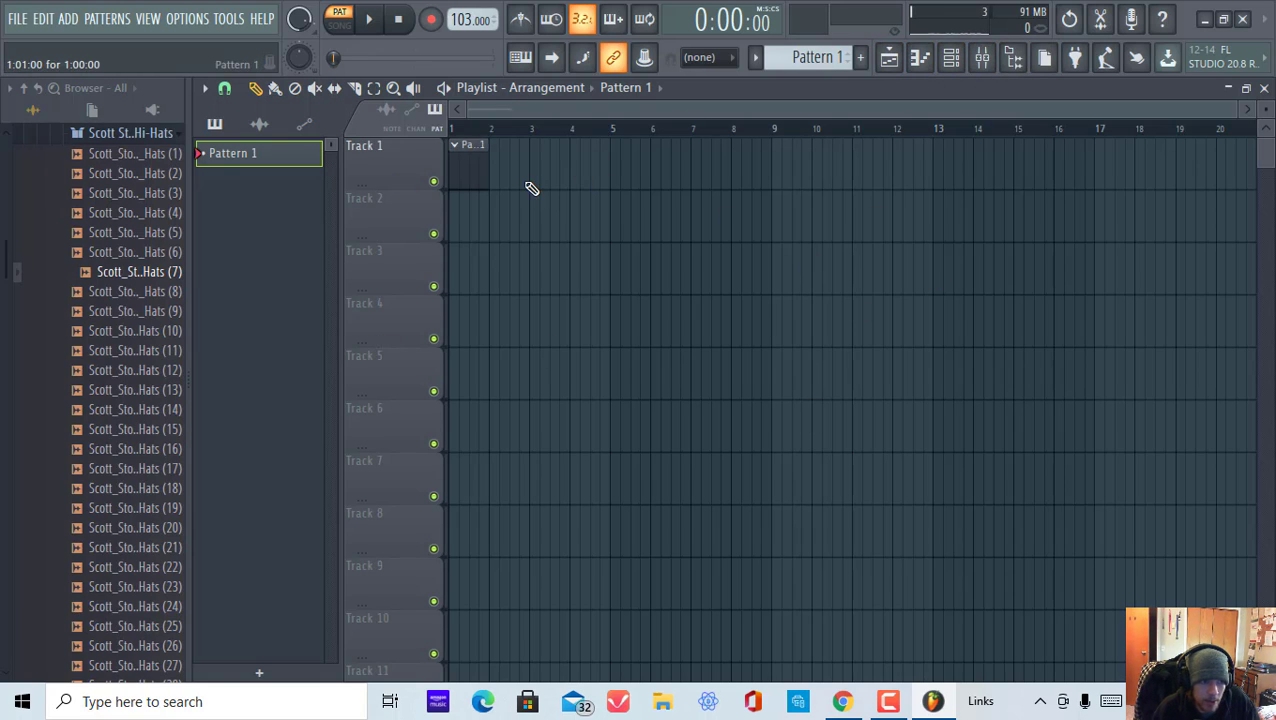
{"action": "right_click", "coordinate": [473, 165]}
{"action": "left_click", "coordinate": [465, 165]}
{"action": "left_click_drag", "start_coordinate": [550, 165], "coordinate": [507, 165]}
{"action": "right_click", "coordinate": [513, 165]}
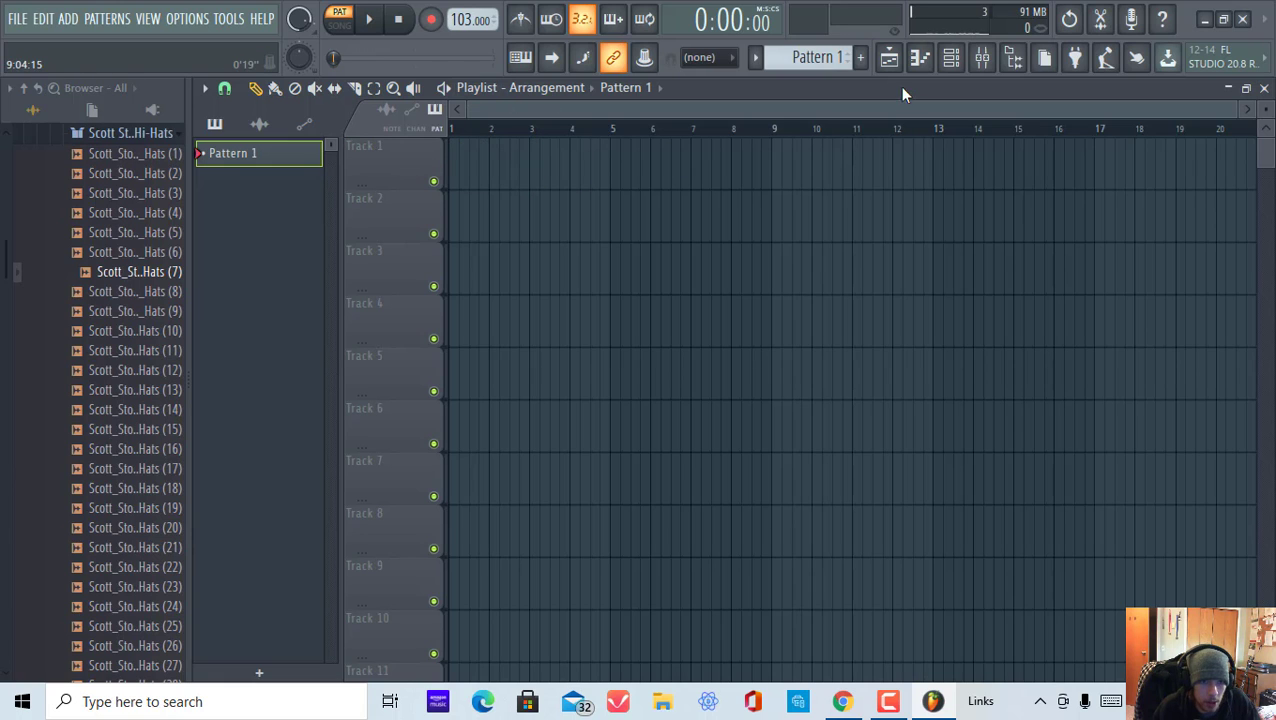
Toggle the playlist's visibility, leave it hidden, and open the Kick channel's piano roll.
{"action": "left_click", "coordinate": [889, 60]}
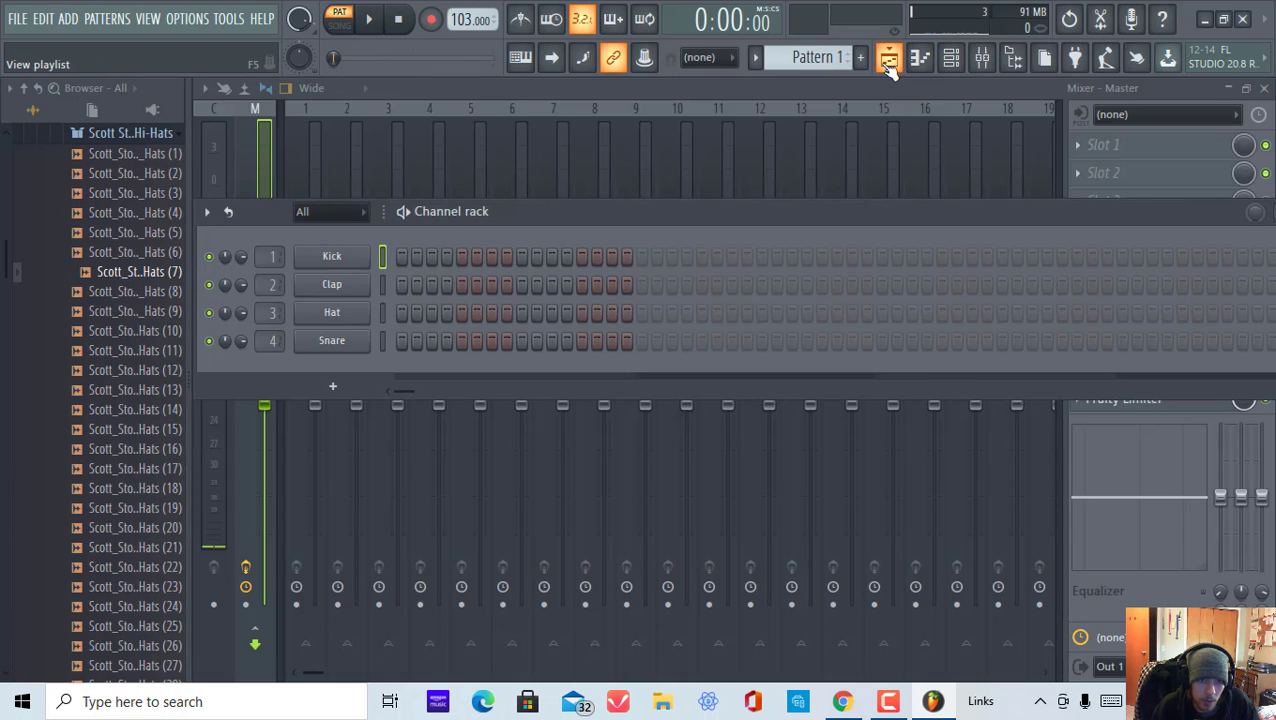
{"action": "left_click", "coordinate": [888, 62]}
{"action": "left_click", "coordinate": [888, 62]}
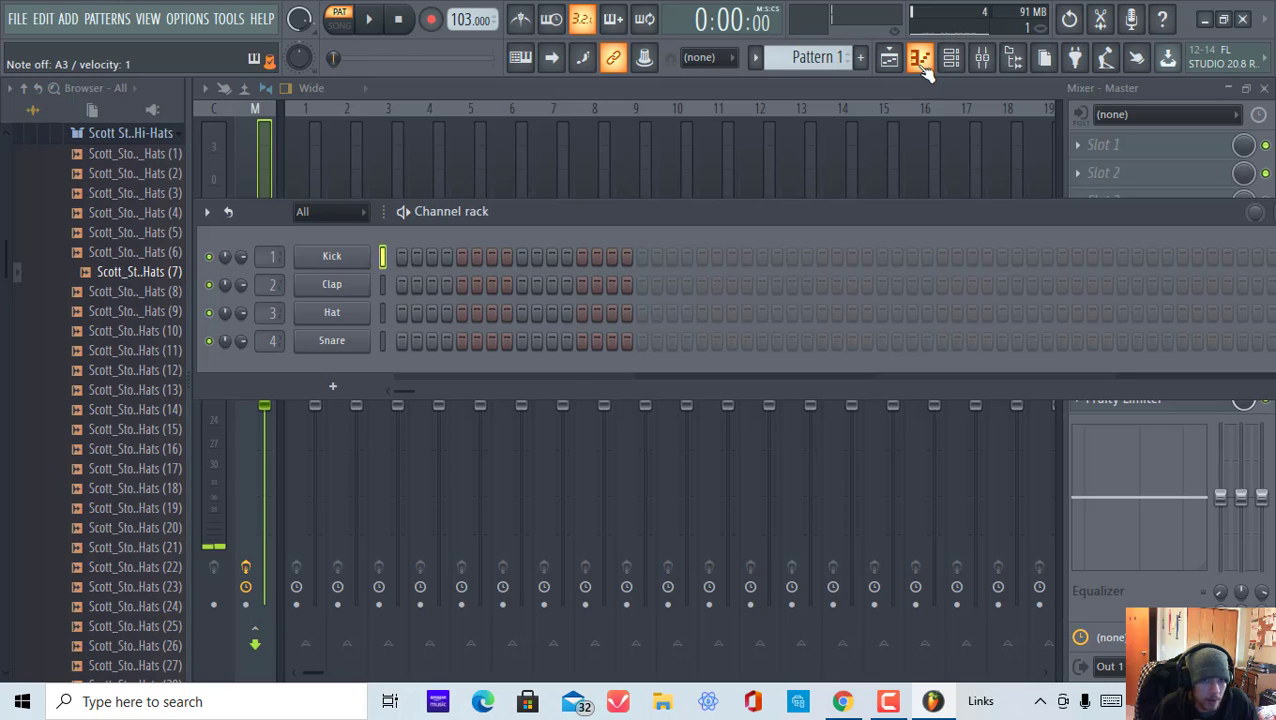
{"action": "left_click", "coordinate": [920, 60]}
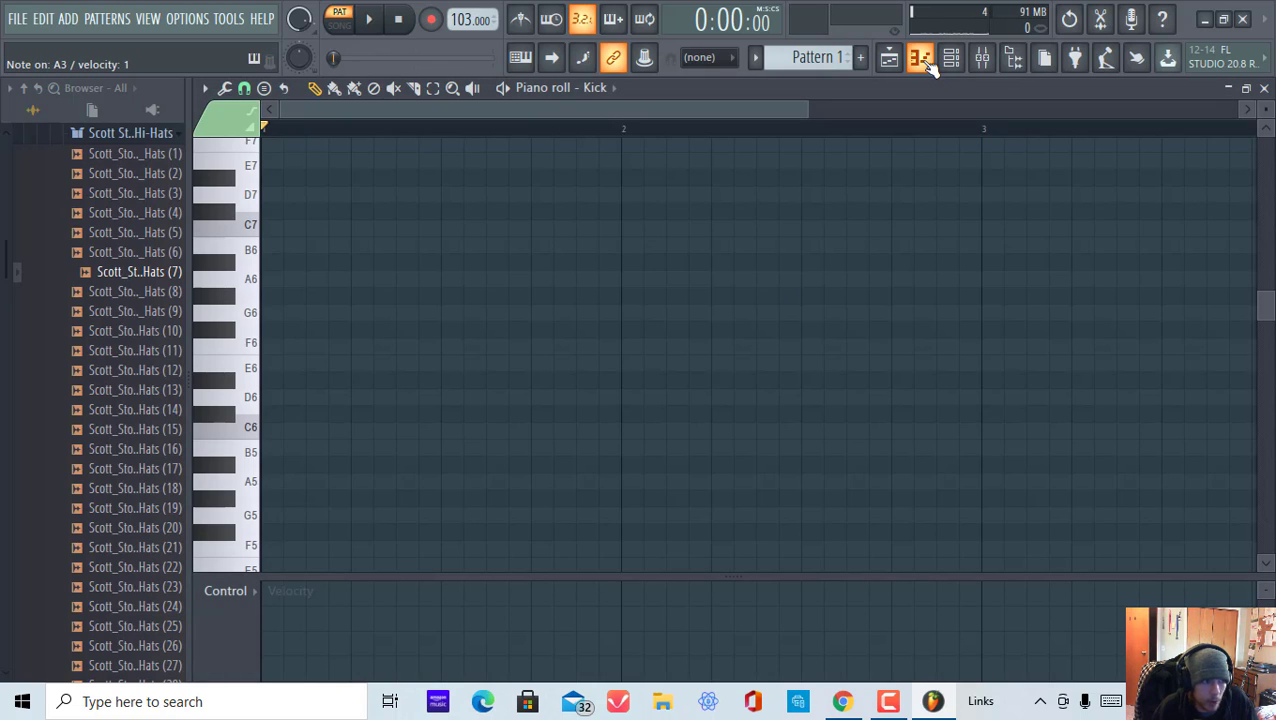
Draw three C6 notes one beat apart in bar 1 of the Kick piano roll and play them back.
{"action": "left_click_drag", "start_coordinate": [272, 213], "coordinate": [264, 228]}
{"action": "right_click", "coordinate": [284, 229]}
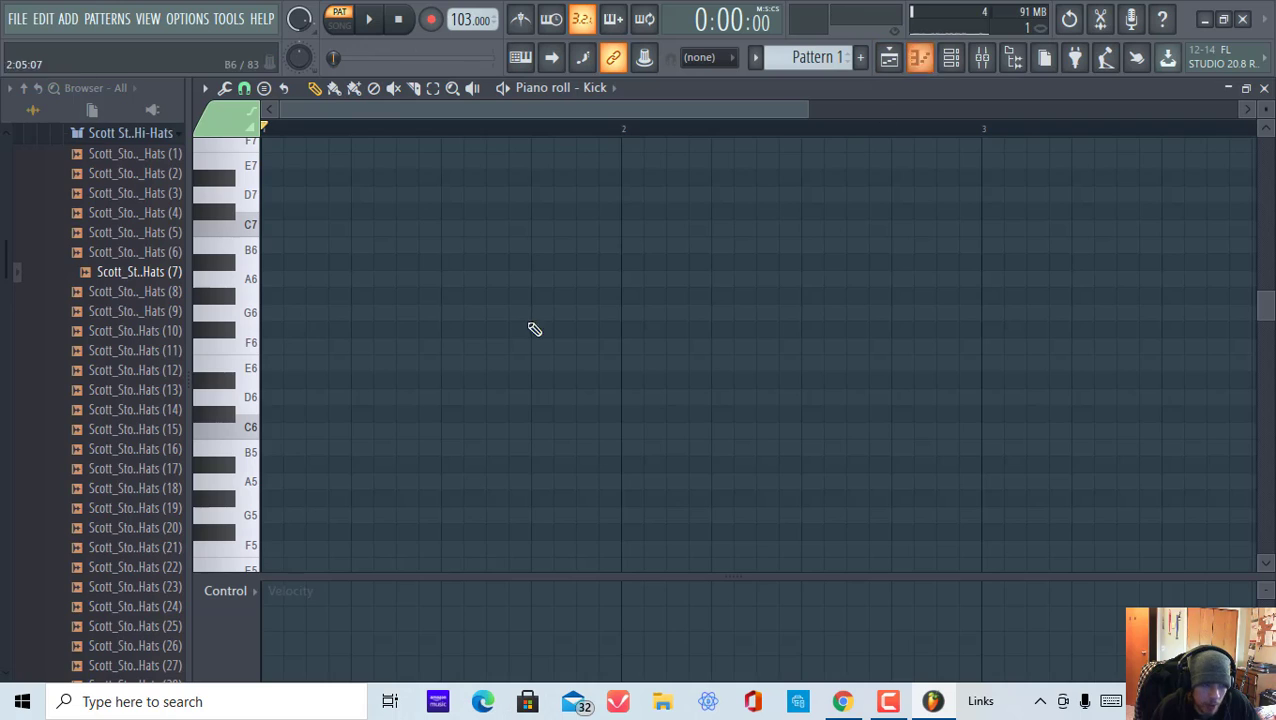
{"action": "left_click", "coordinate": [285, 432]}
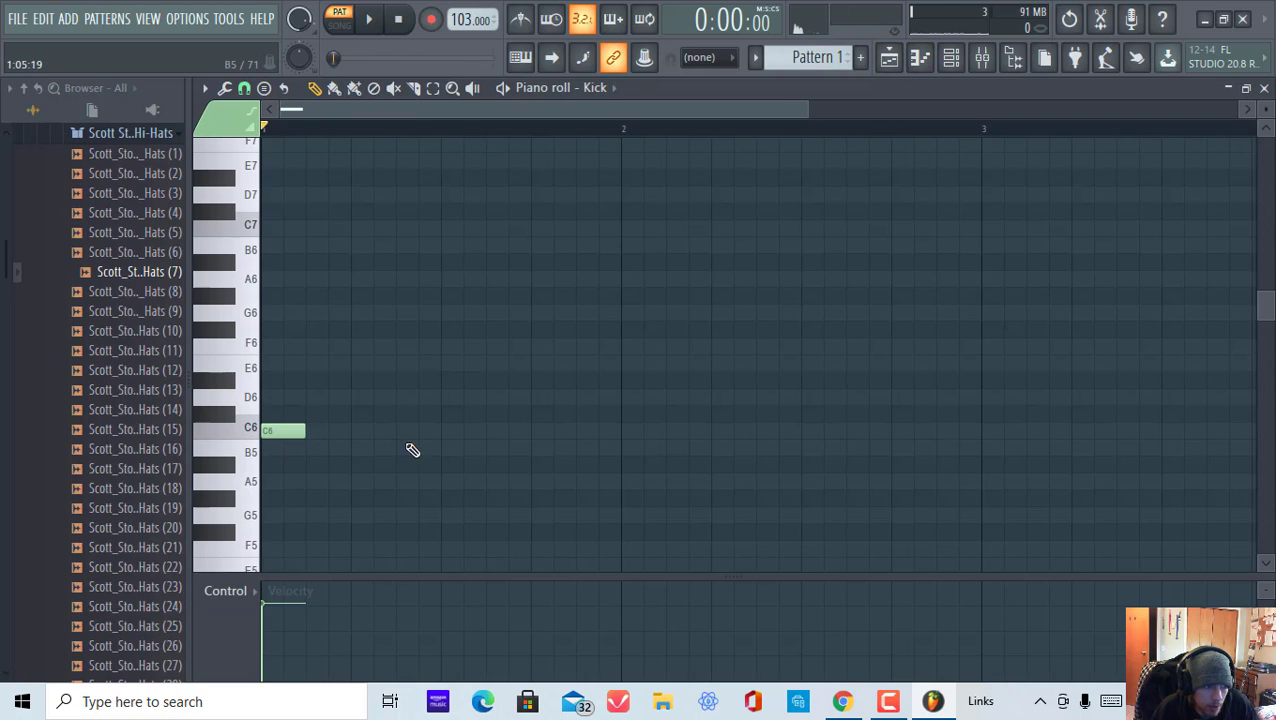
{"action": "left_click_drag", "start_coordinate": [328, 431], "coordinate": [352, 434]}
{"action": "left_click", "coordinate": [443, 437]}
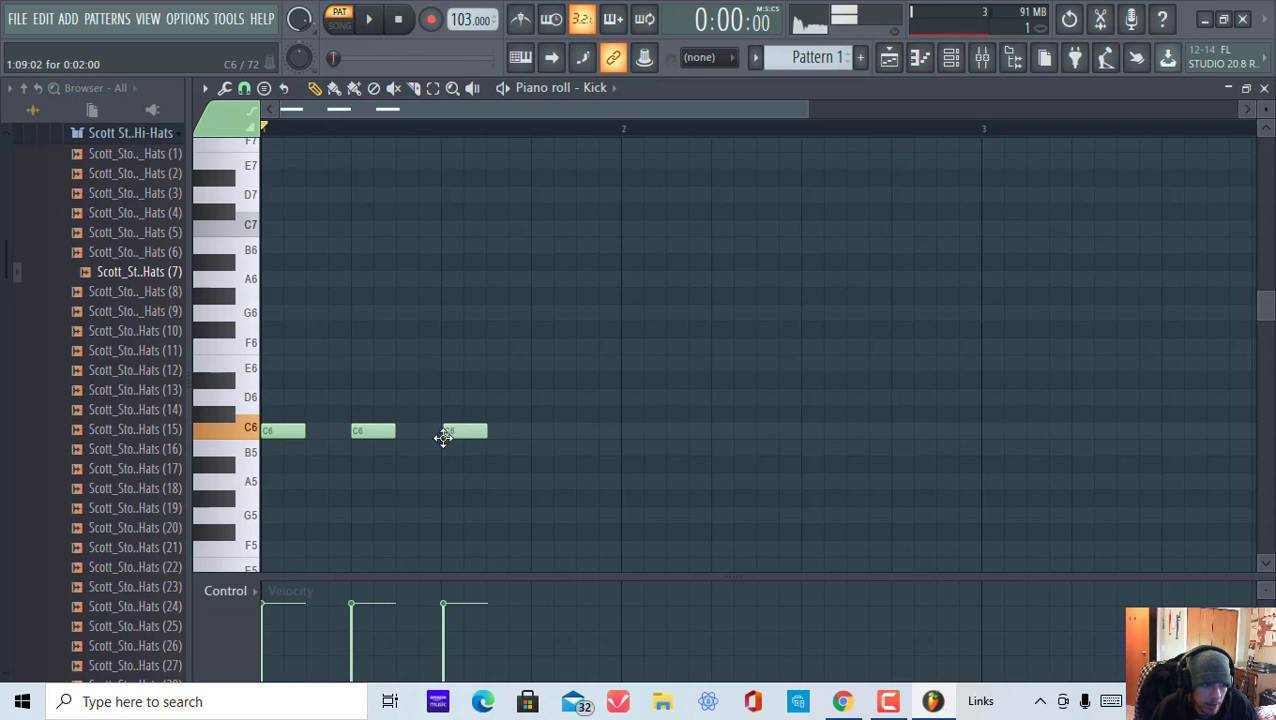
{"action": "left_click_drag", "start_coordinate": [443, 437], "coordinate": [439, 437]}
{"action": "left_click", "coordinate": [368, 19]}
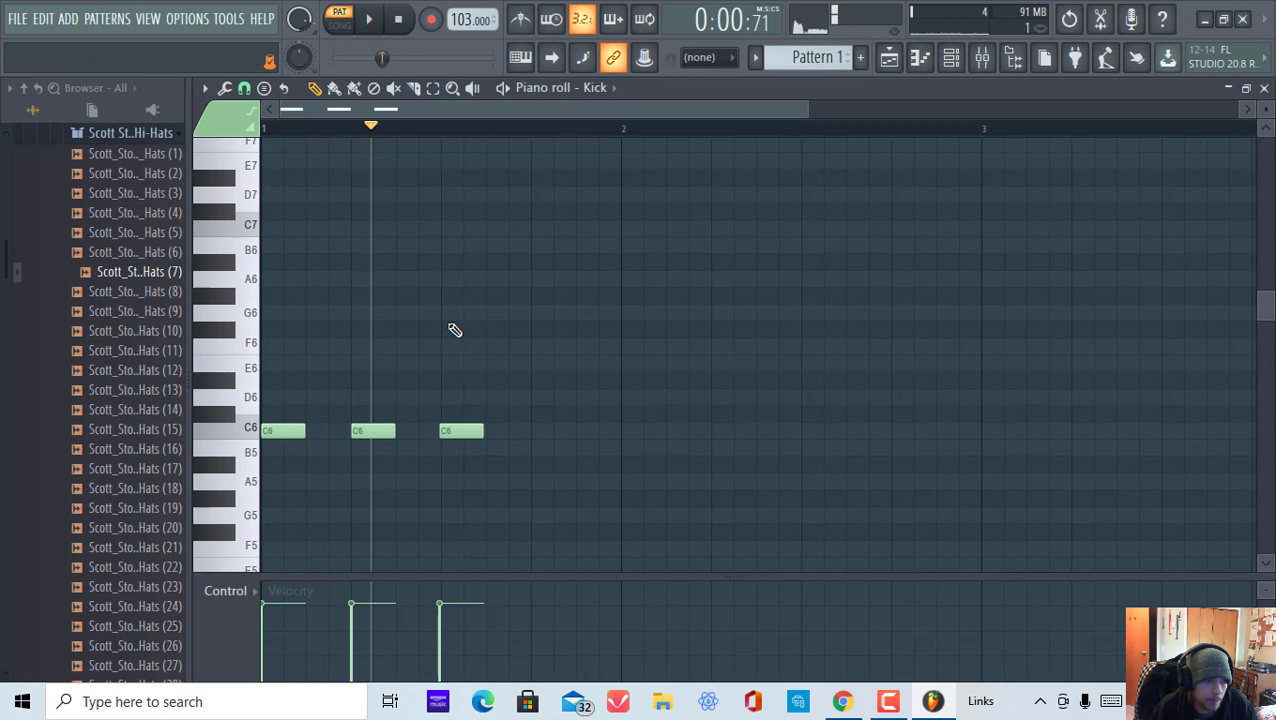
Delete all three C6 notes from the Kick piano roll.
{"action": "right_click", "coordinate": [460, 431]}
{"action": "right_click", "coordinate": [282, 431]}
{"action": "right_click", "coordinate": [373, 431]}
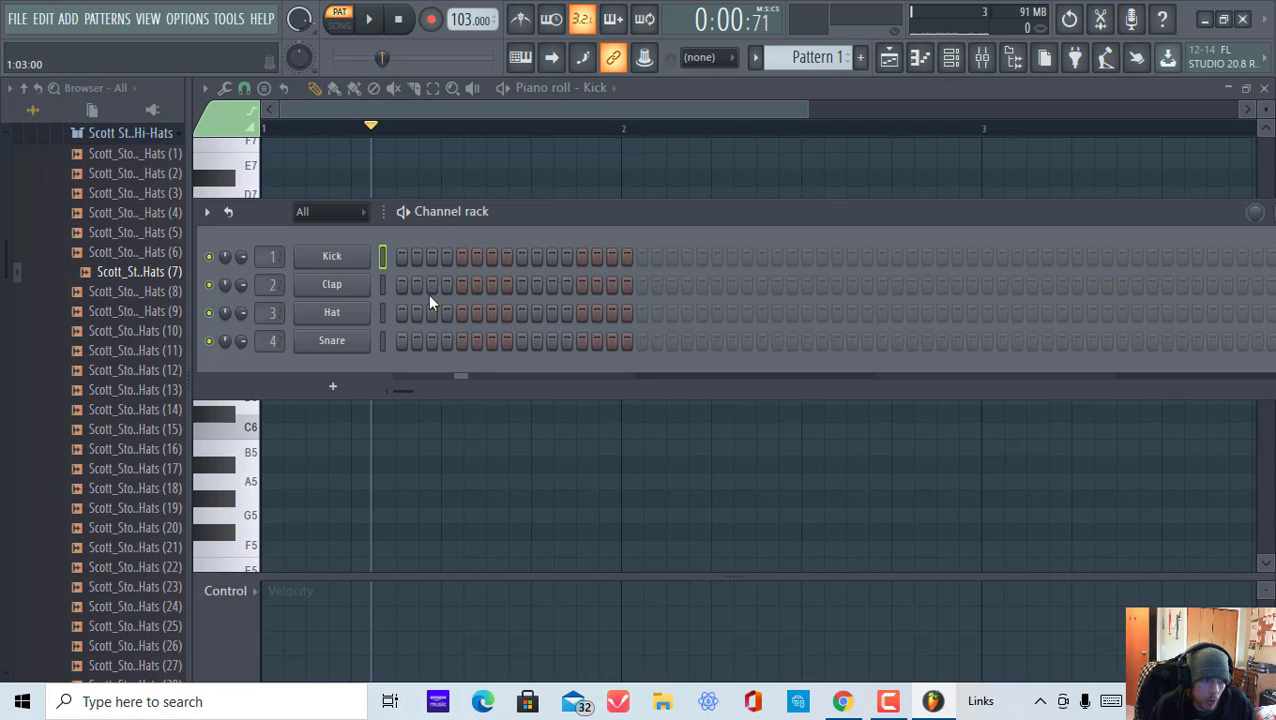
Program Kick hits on steps 1, 6, 13 and 18 in the Channel rack, and play and pause the pattern.
{"action": "left_click_drag", "start_coordinate": [621, 229], "coordinate": [613, 179]}
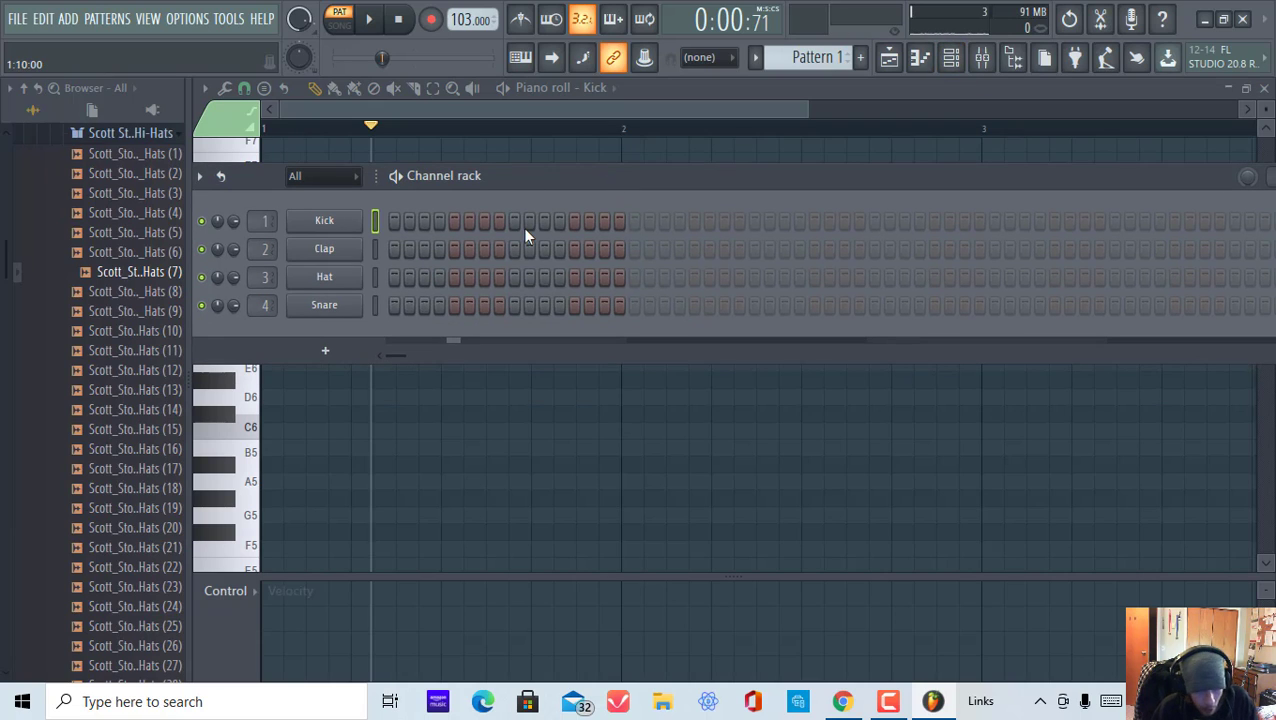
{"action": "left_click", "coordinate": [470, 222]}
{"action": "left_click", "coordinate": [574, 221]}
{"action": "left_click", "coordinate": [664, 221]}
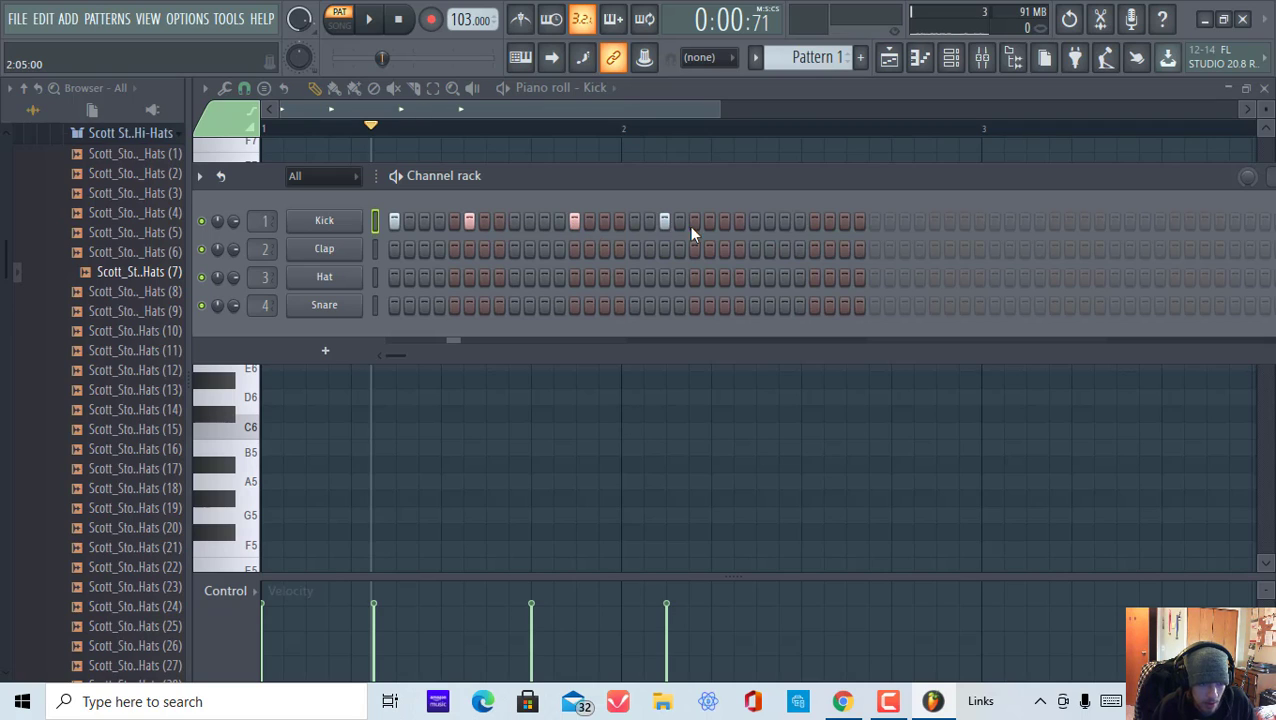
{"action": "left_click", "coordinate": [664, 221]}
{"action": "left_click", "coordinate": [649, 221]}
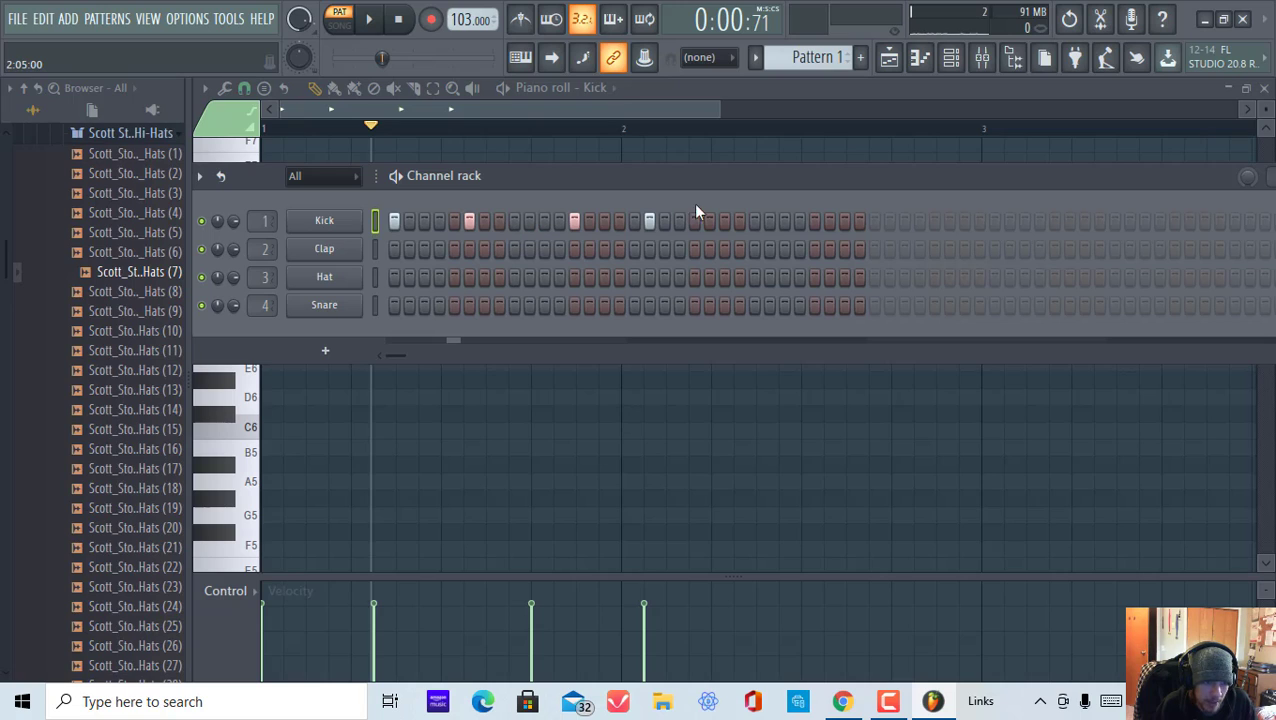
{"action": "left_click", "coordinate": [370, 22]}
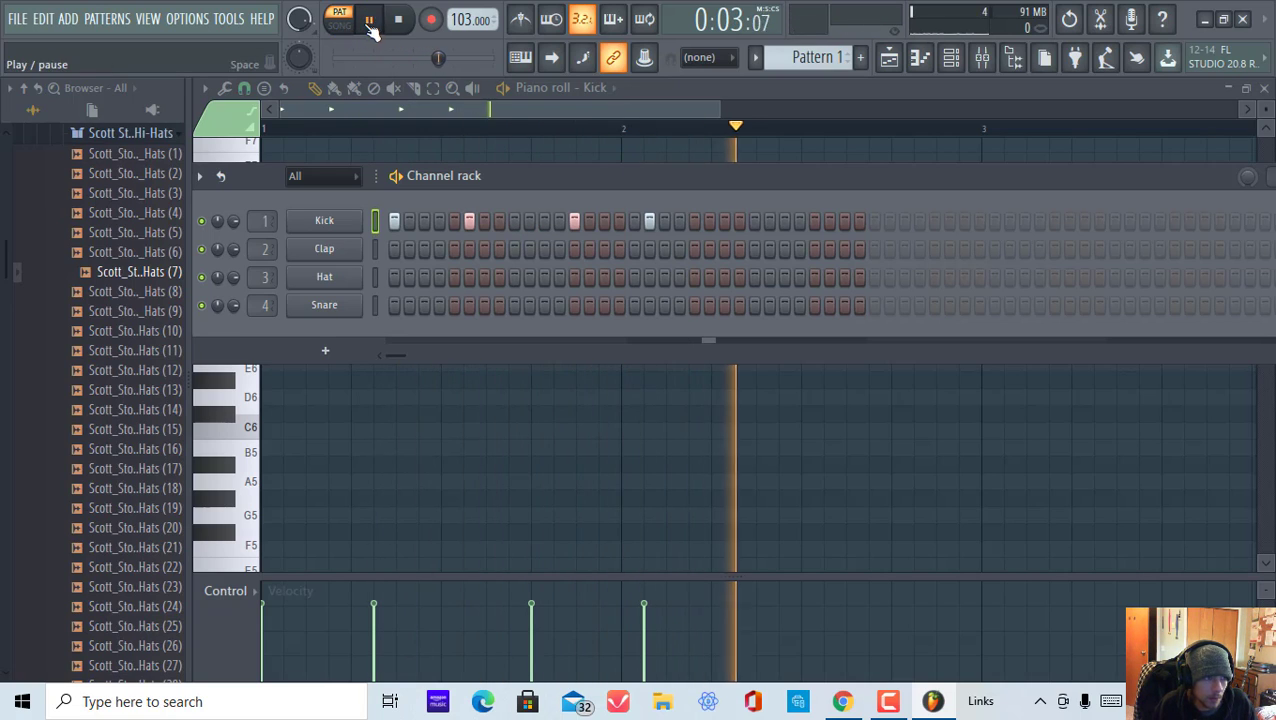
{"action": "left_click", "coordinate": [372, 27]}
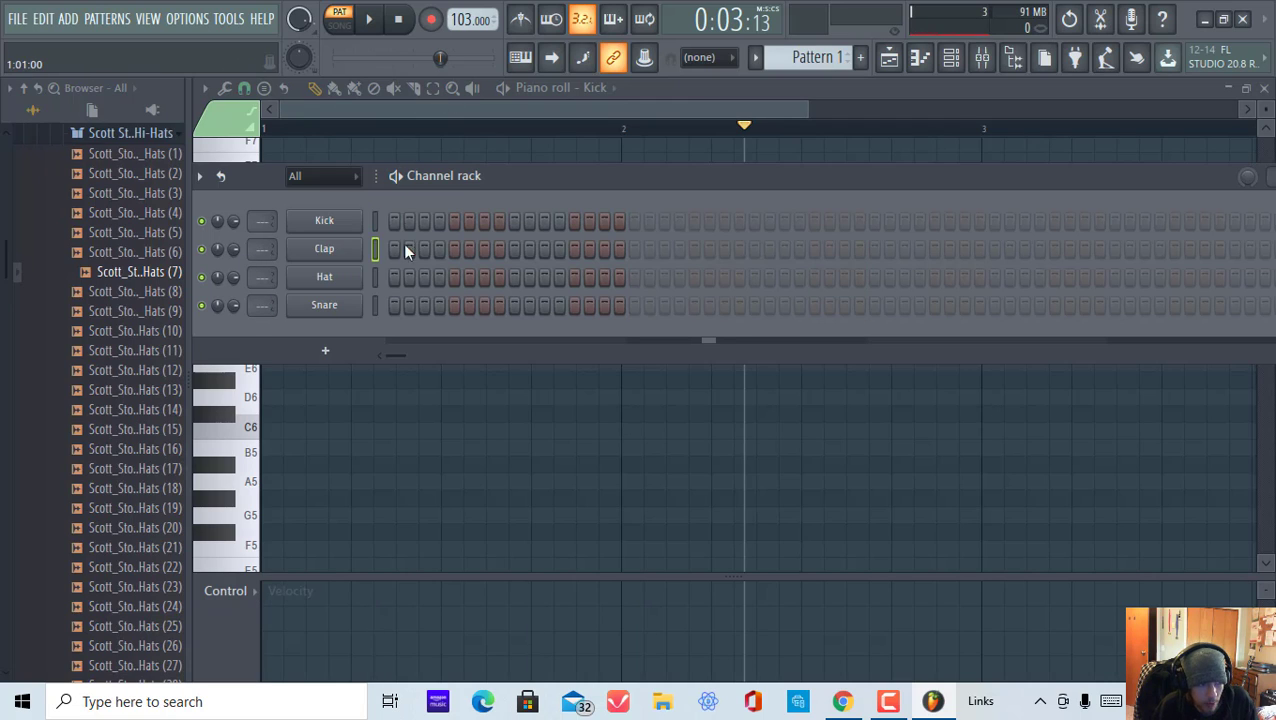
Try Kick hits on steps 1 and 6 of the step sequencer, and clear the Kick row again.
{"action": "left_click", "coordinate": [394, 220]}
{"action": "left_click", "coordinate": [469, 220]}
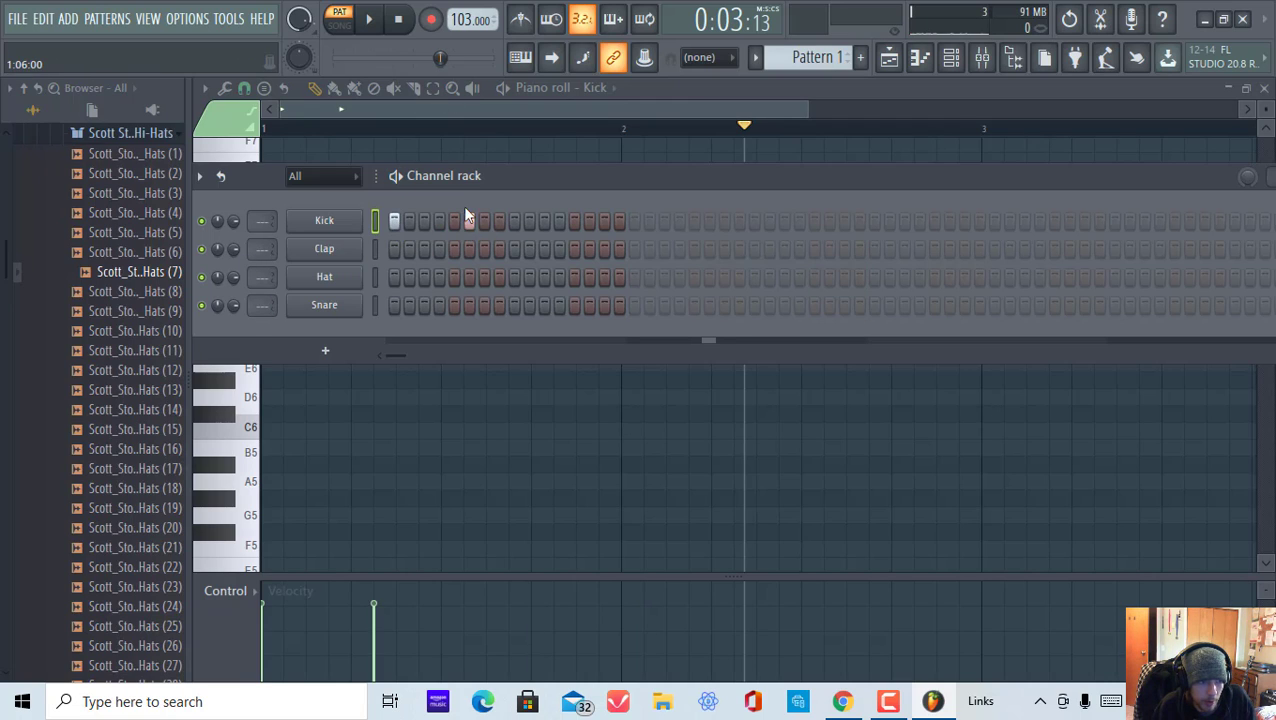
{"action": "left_click", "coordinate": [469, 220]}
{"action": "left_click", "coordinate": [514, 220]}
{"action": "left_click", "coordinate": [514, 220]}
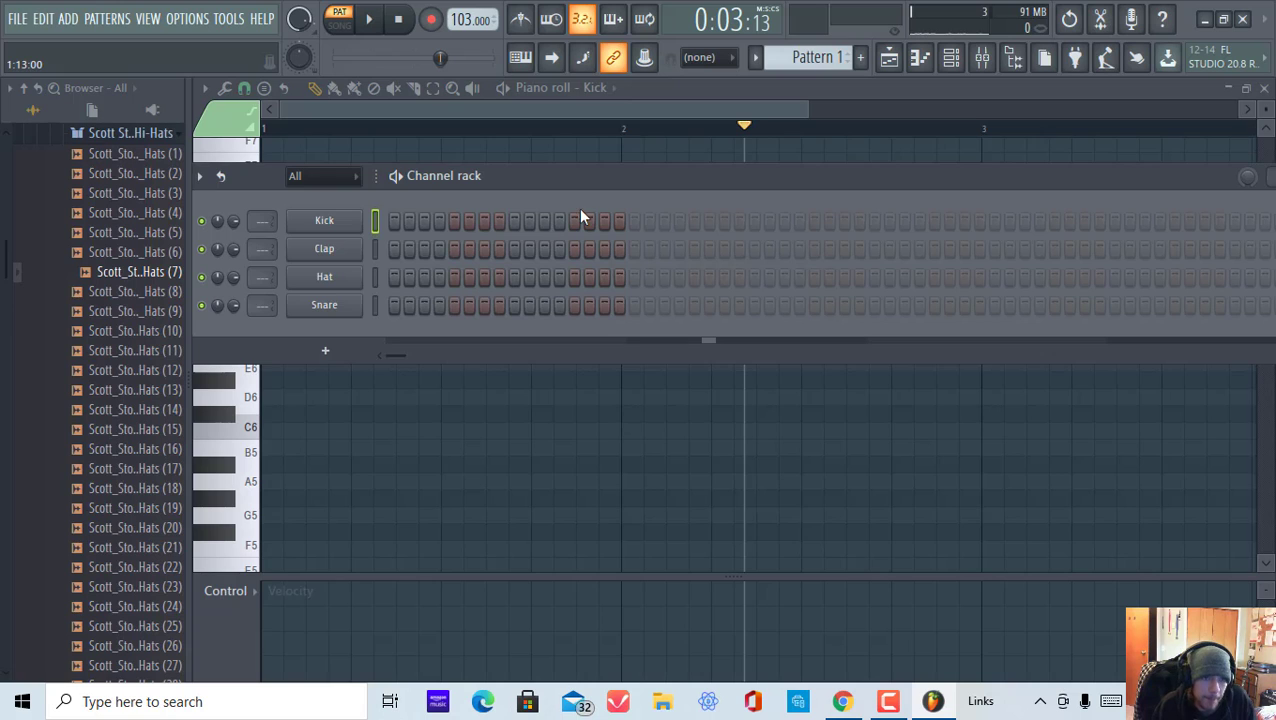
Switch from the piano roll to the mixer, and position the Channel rack higher over it.
{"action": "left_click", "coordinate": [671, 160]}
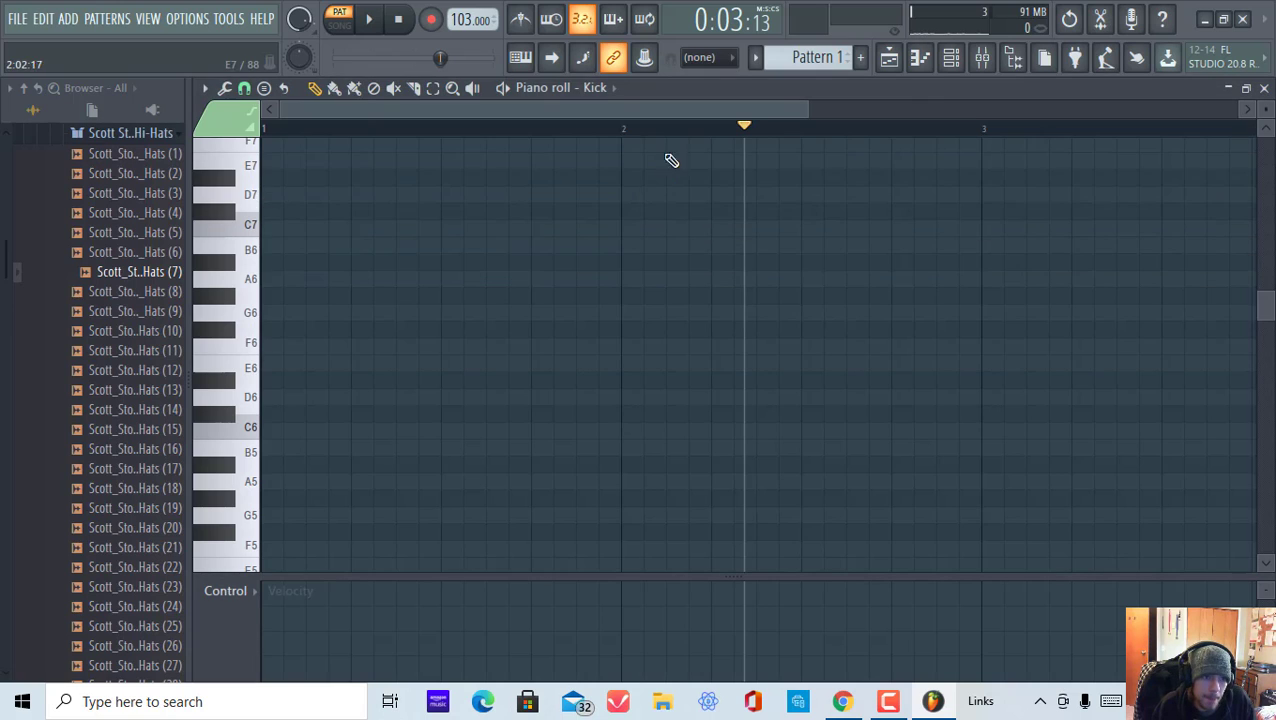
{"action": "left_click", "coordinate": [982, 57]}
{"action": "left_click", "coordinate": [962, 60]}
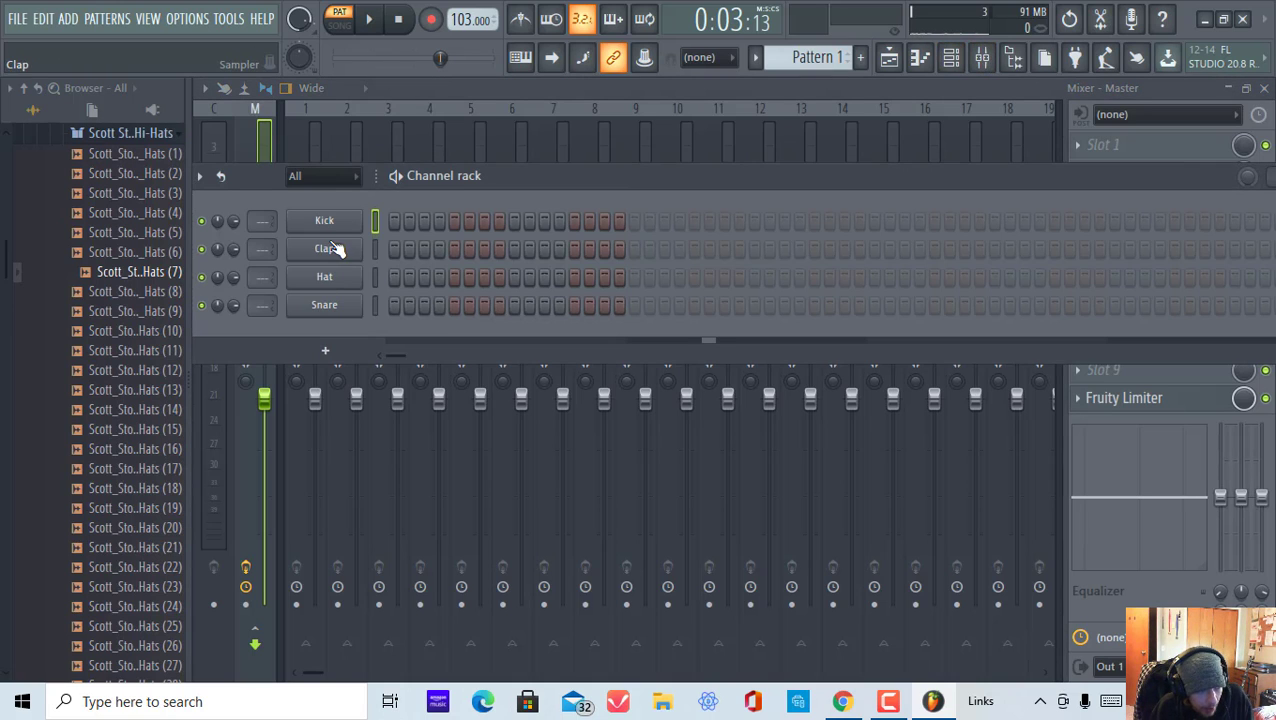
{"action": "left_click_drag", "start_coordinate": [508, 176], "coordinate": [530, 137]}
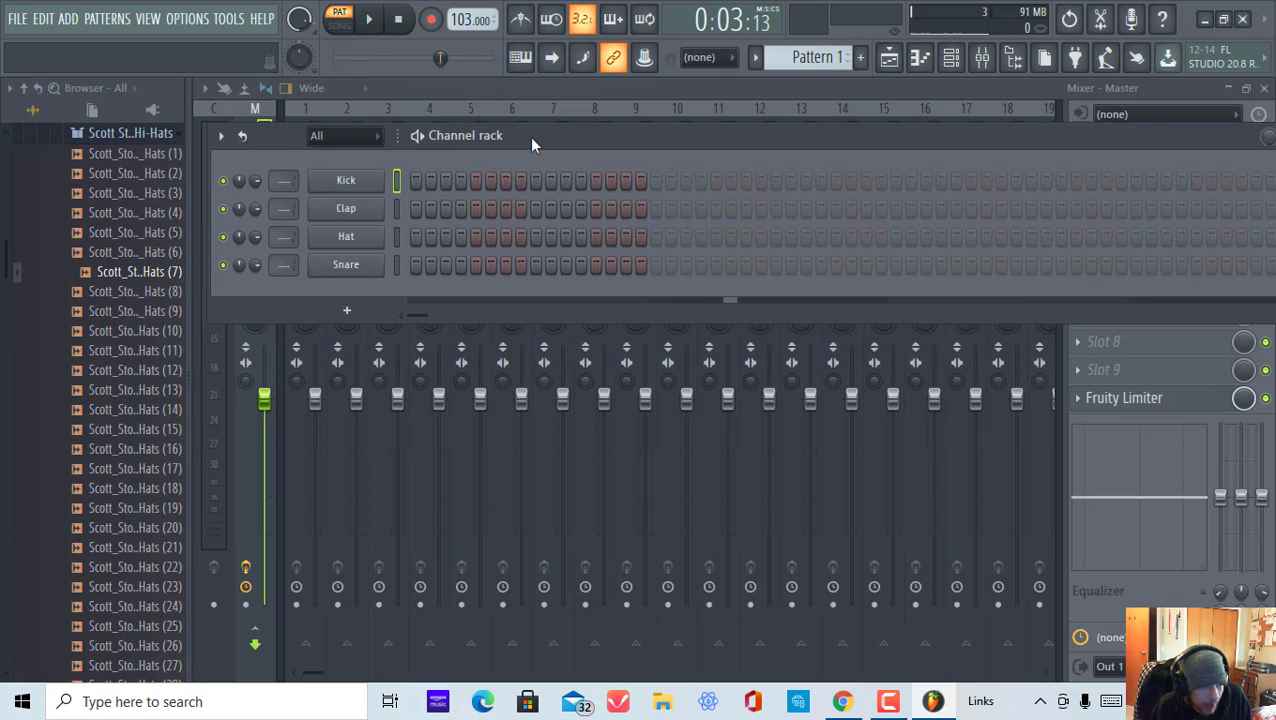
Open and close the channel settings of the Kick and Clap samplers.
{"action": "left_click", "coordinate": [370, 182]}
{"action": "left_click", "coordinate": [371, 183]}
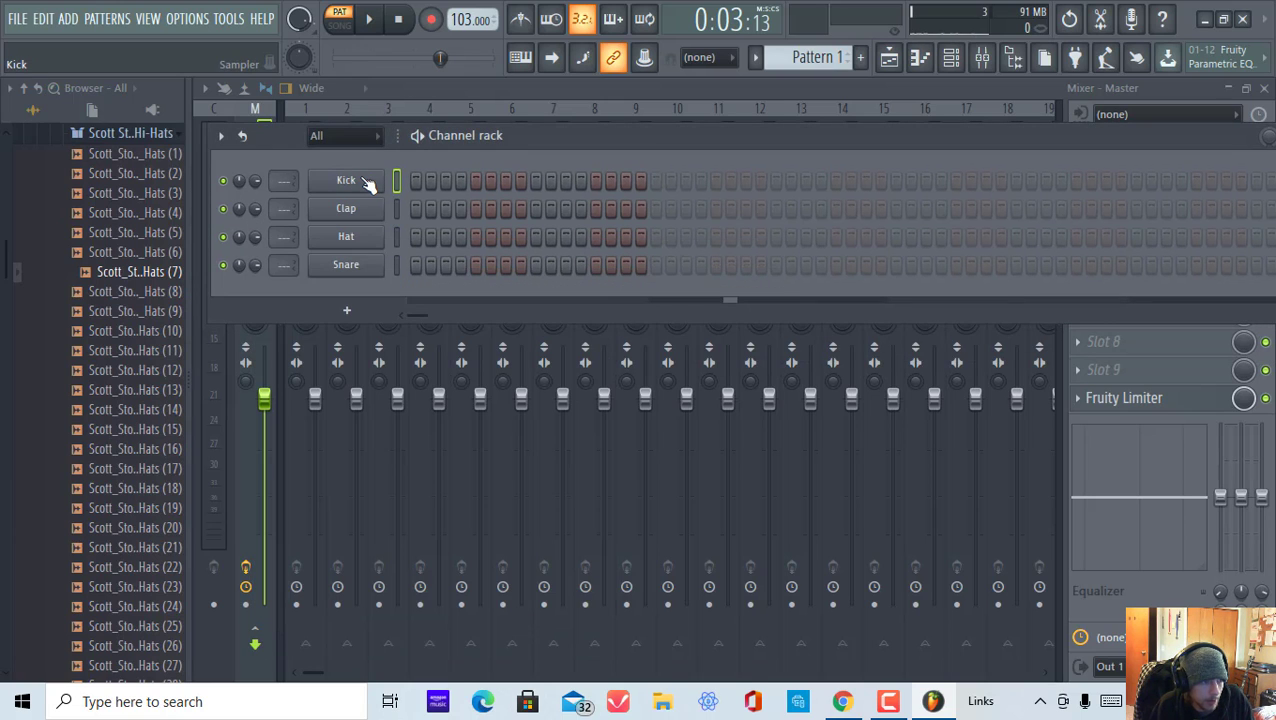
{"action": "left_click", "coordinate": [368, 182]}
{"action": "left_click", "coordinate": [369, 182]}
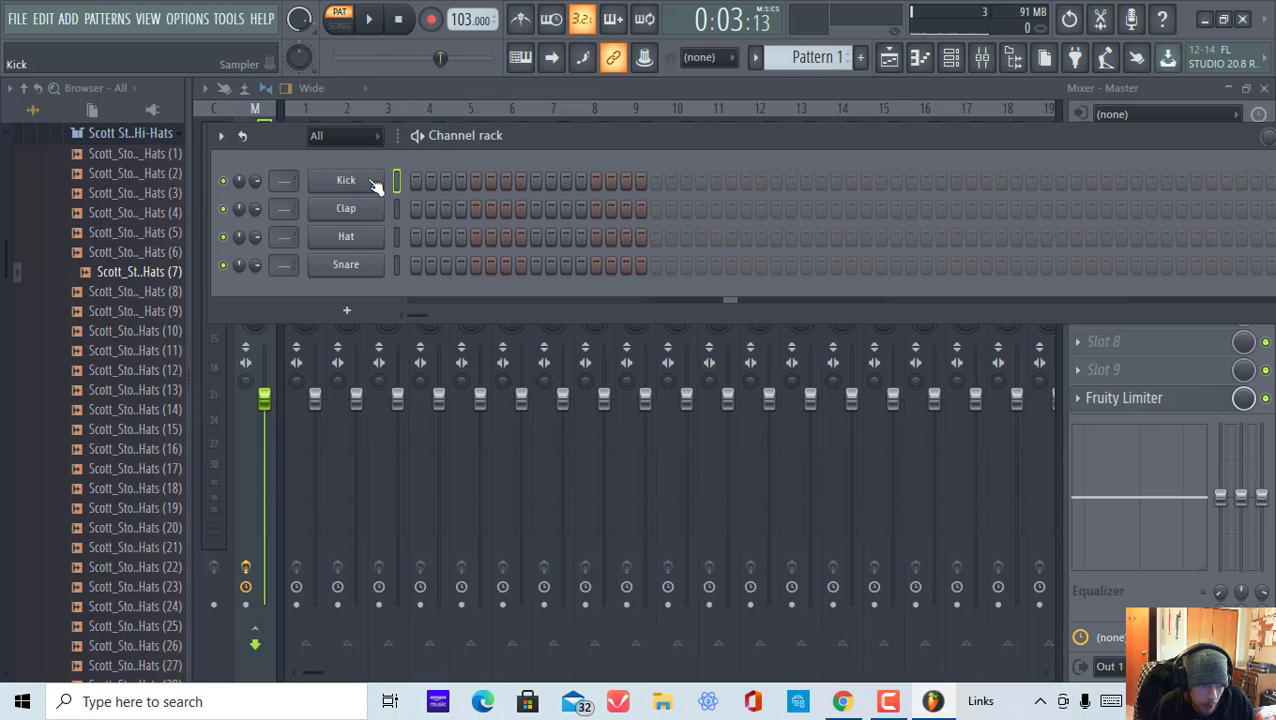
{"action": "left_click", "coordinate": [365, 182]}
{"action": "left_click", "coordinate": [368, 186]}
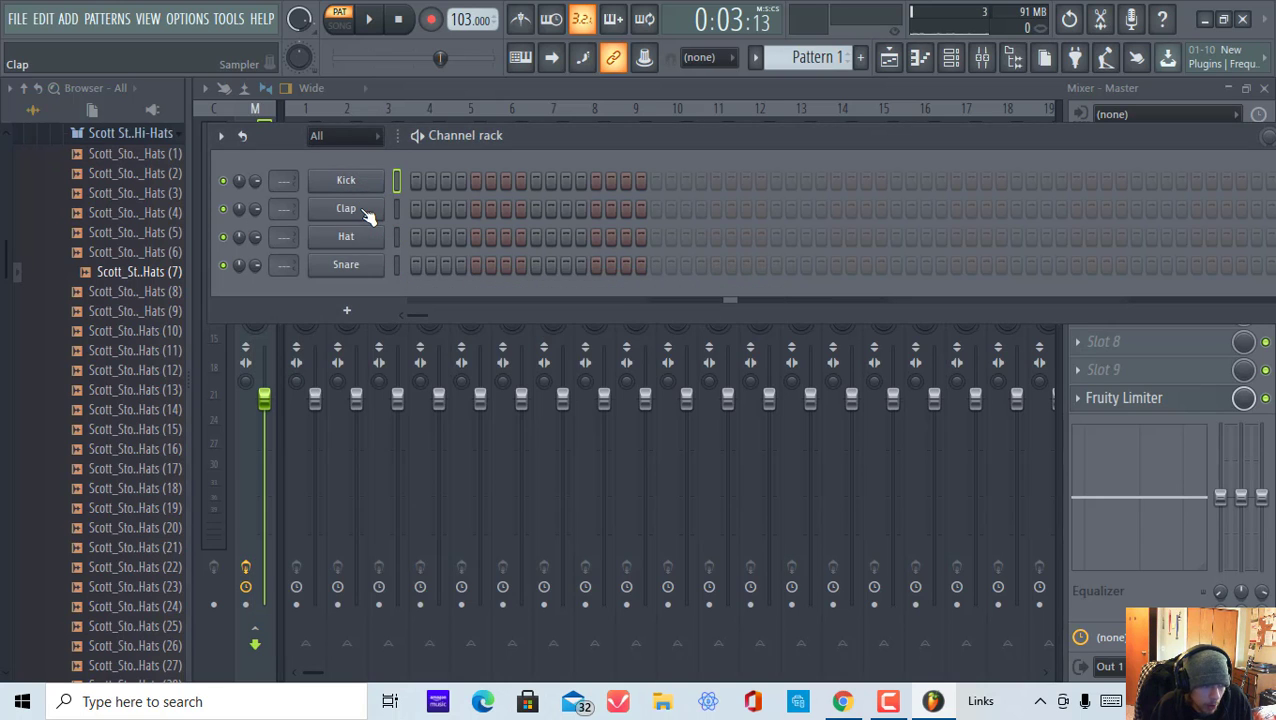
{"action": "left_click", "coordinate": [365, 208]}
{"action": "left_click", "coordinate": [365, 208]}
Add a reFX Nexus channel to the Channel rack.
{"action": "left_click", "coordinate": [358, 306]}
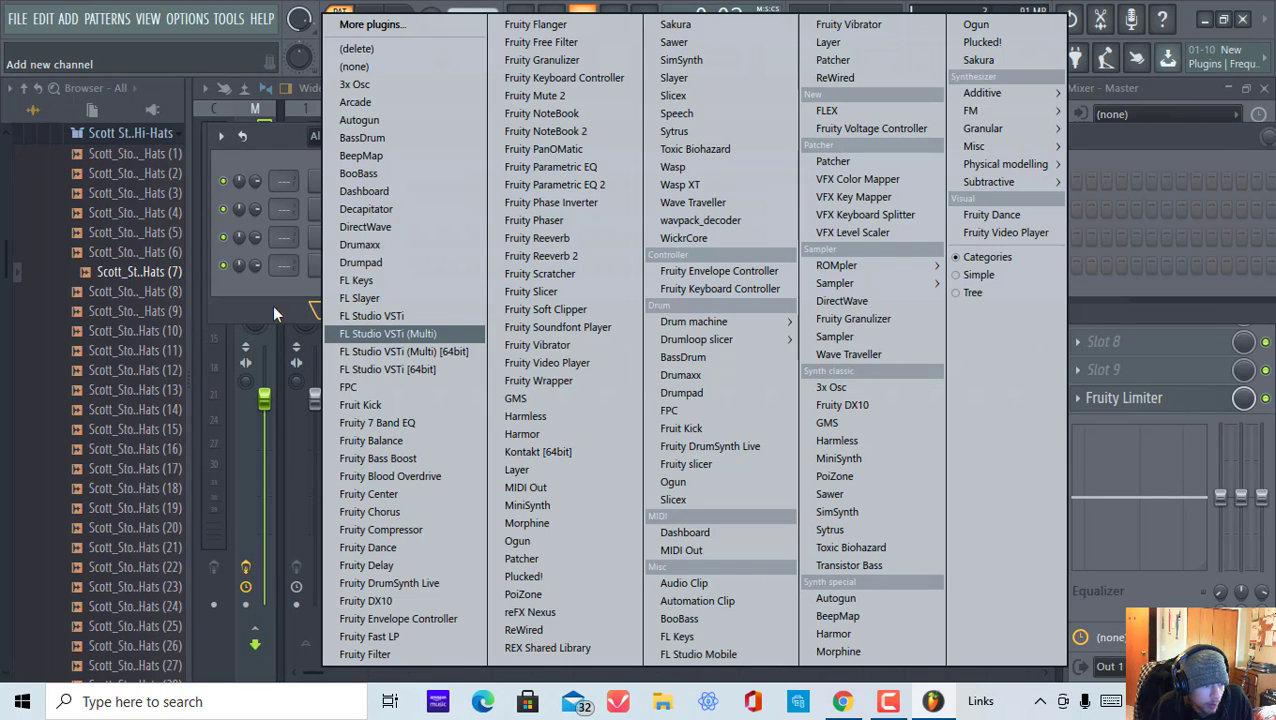
{"action": "left_click", "coordinate": [277, 313]}
{"action": "left_click", "coordinate": [363, 314]}
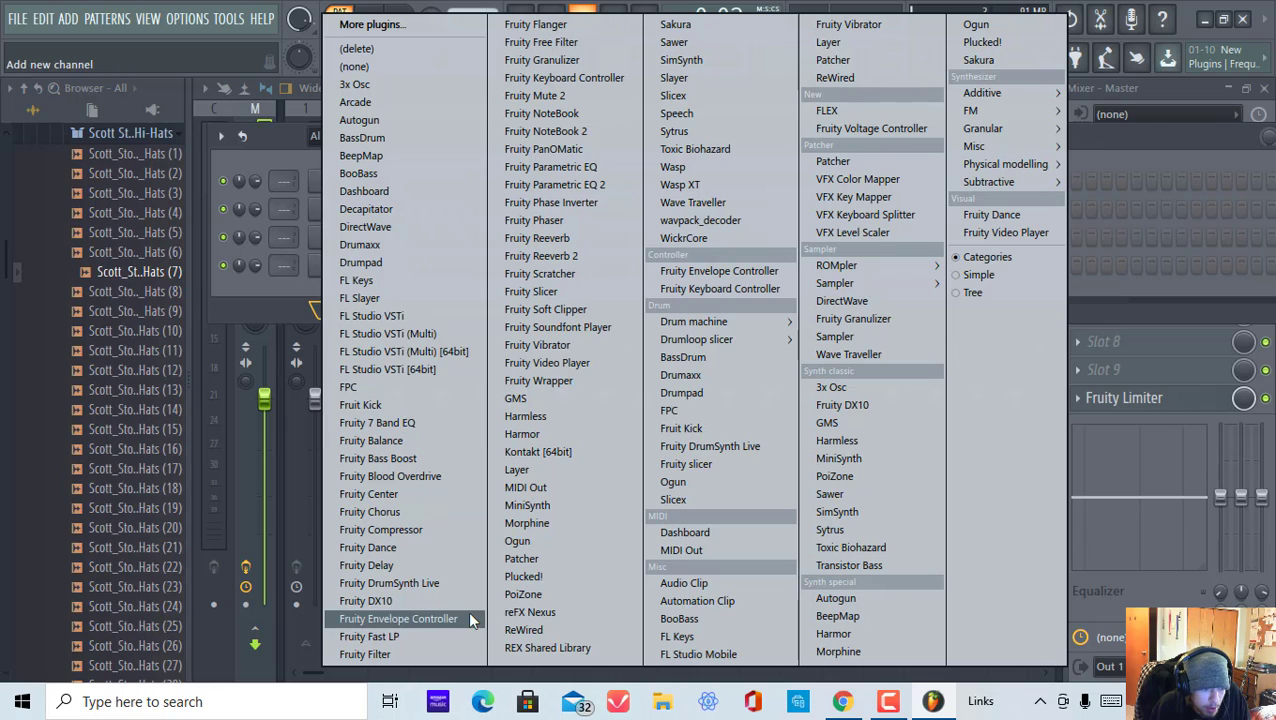
{"action": "left_click", "coordinate": [562, 613]}
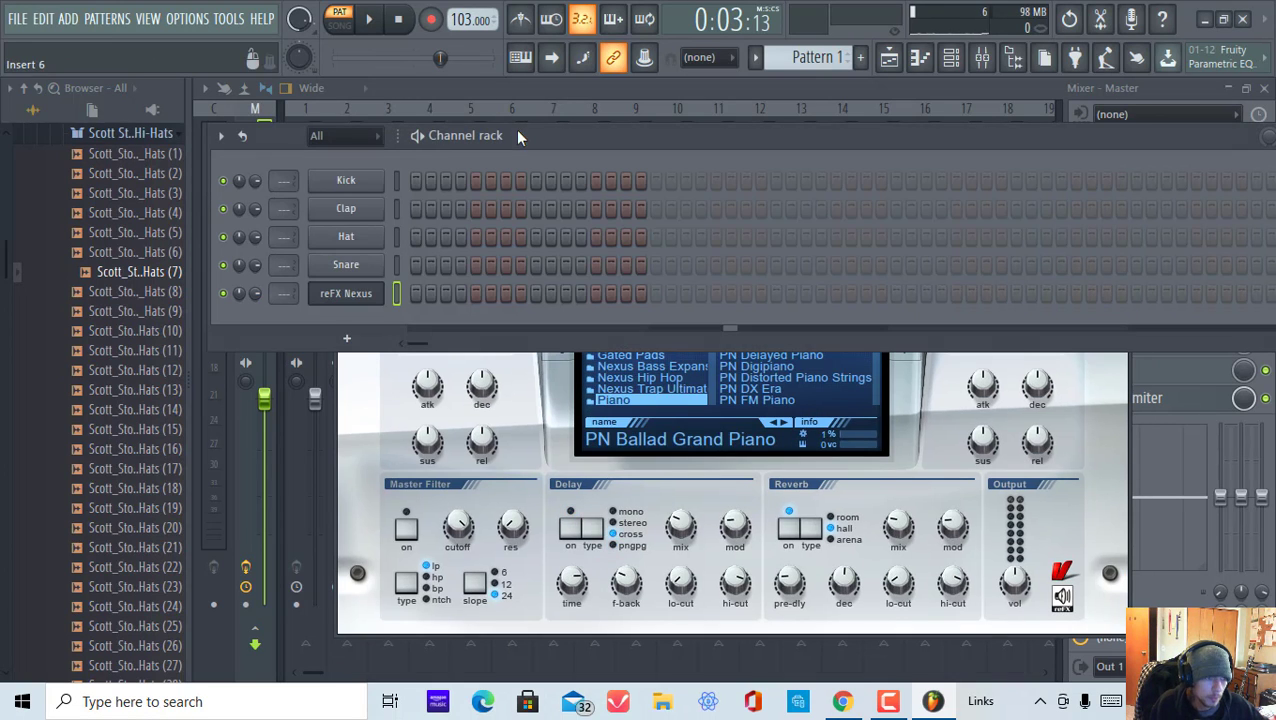
Put the reFX Nexus window out of view, and show the Channel rack over the mixer again.
{"action": "left_click", "coordinate": [515, 132]}
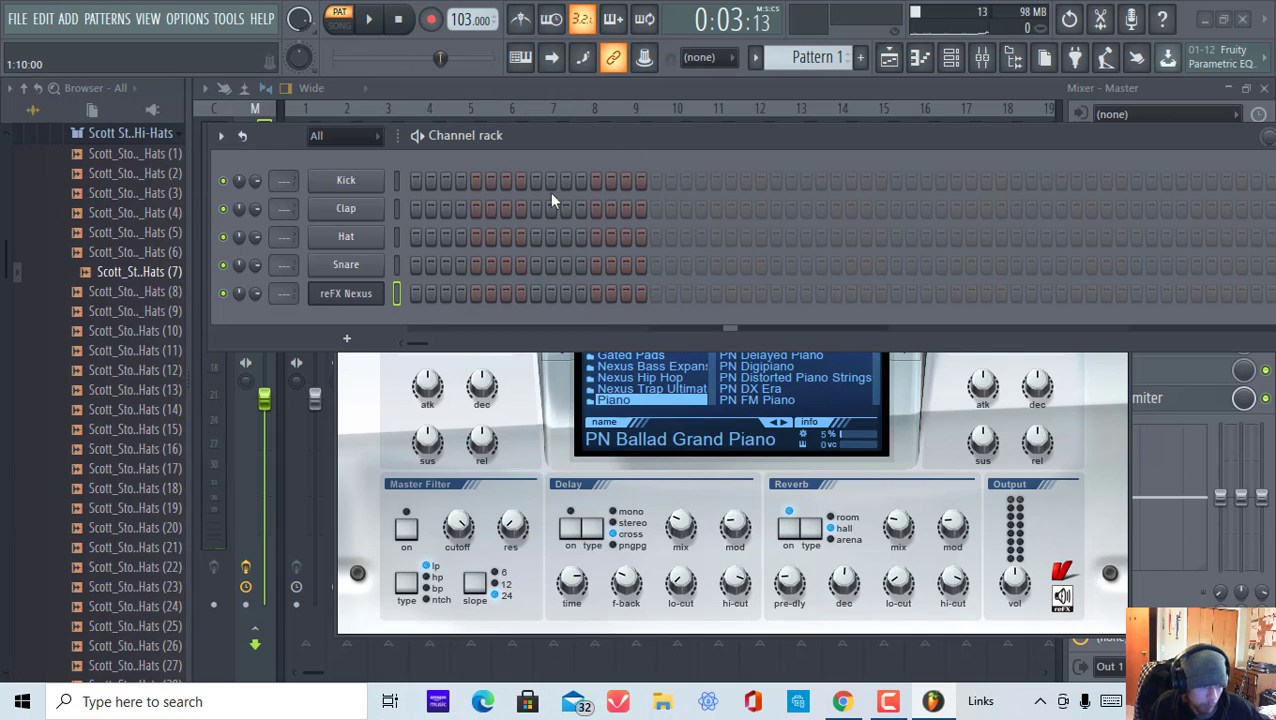
{"action": "left_click", "coordinate": [645, 88]}
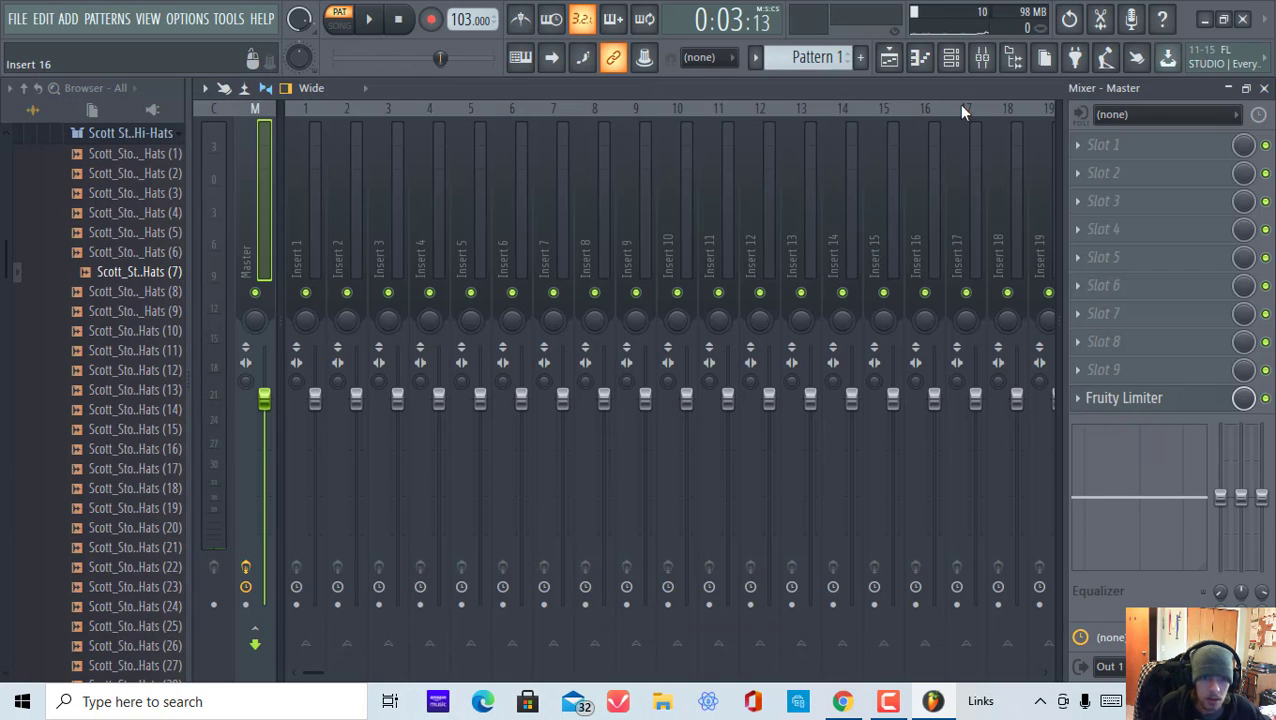
{"action": "left_click", "coordinate": [950, 57]}
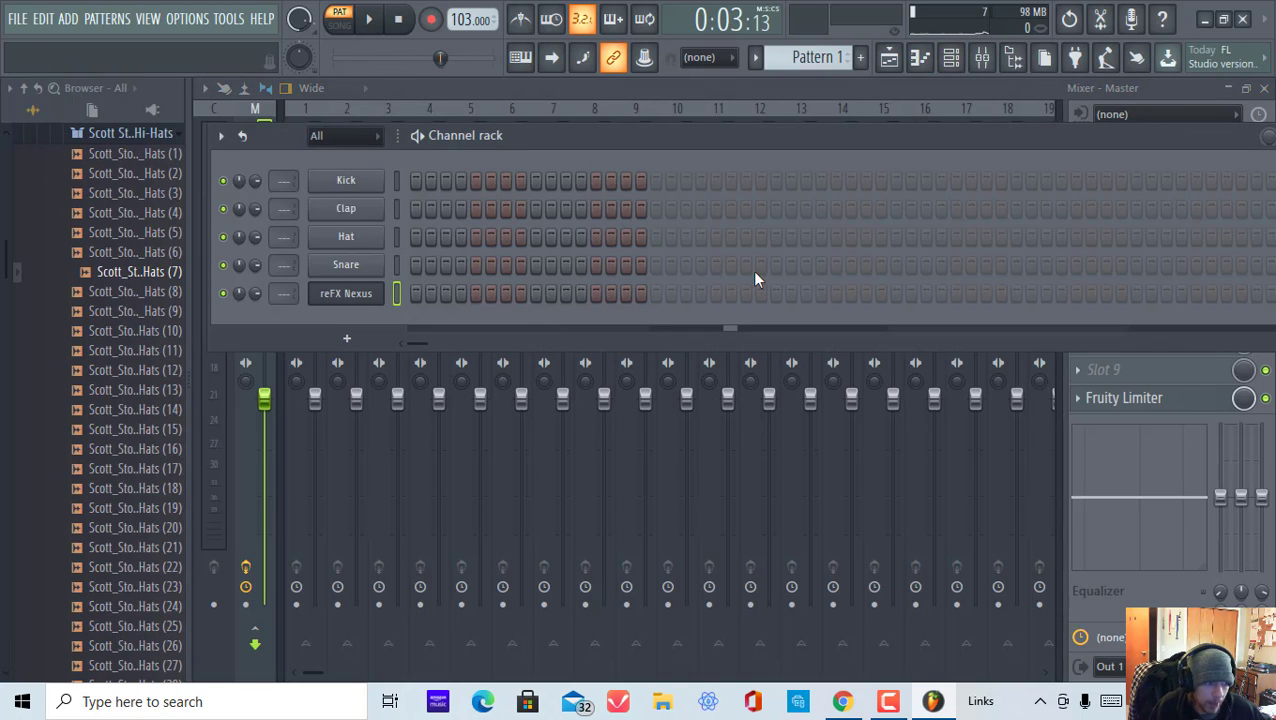
Bring the mixer in front of the Channel rack.
{"action": "left_click", "coordinate": [984, 66]}
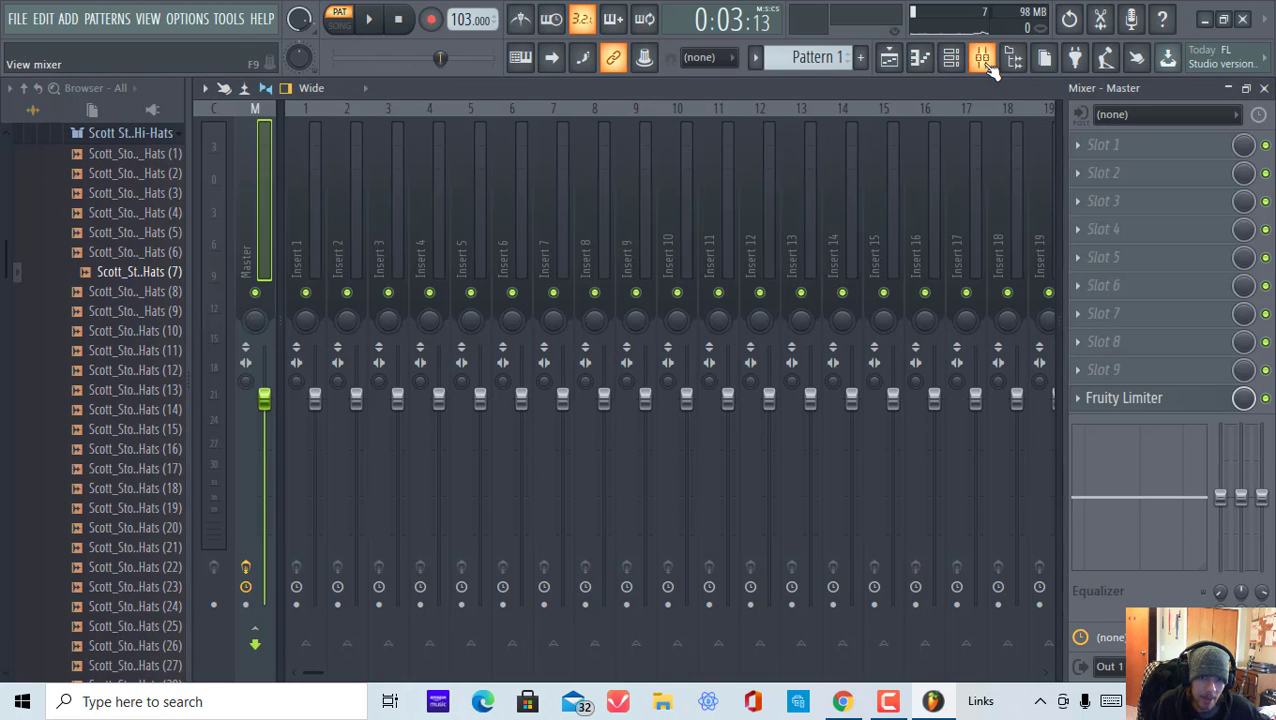
{"action": "left_click", "coordinate": [984, 66]}
{"action": "left_click", "coordinate": [984, 66]}
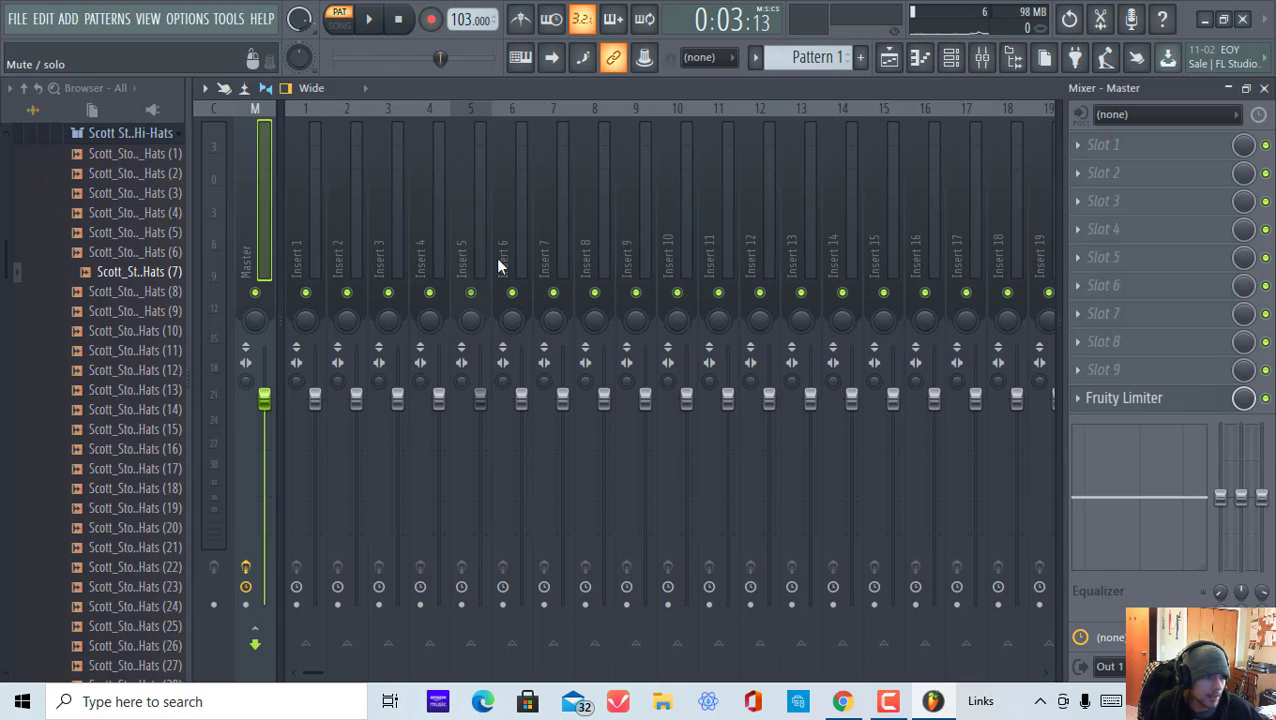
Mute and unmute mixer track Insert 5, and select the Insert 2 and Master tracks in turn.
{"action": "left_click", "coordinate": [396, 244]}
{"action": "left_click", "coordinate": [470, 292]}
{"action": "left_click", "coordinate": [471, 293]}
{"action": "left_click", "coordinate": [718, 228]}
{"action": "left_click", "coordinate": [350, 208]}
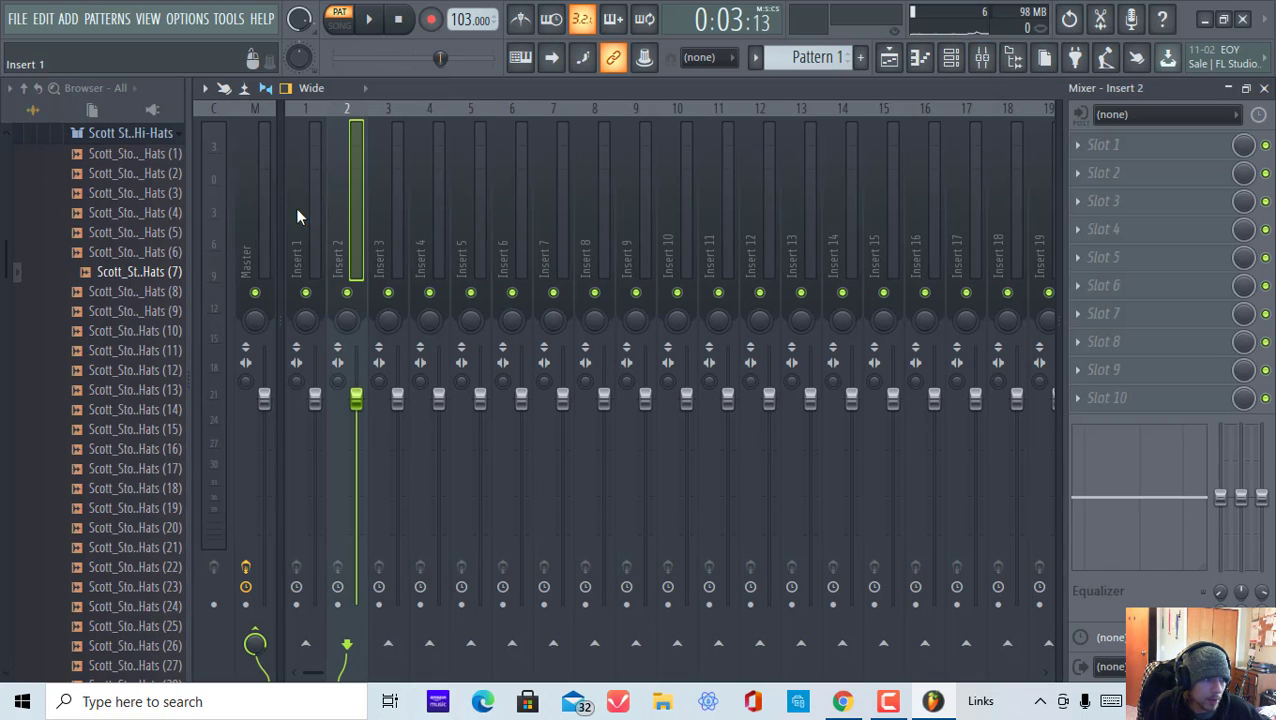
{"action": "left_click", "coordinate": [256, 210]}
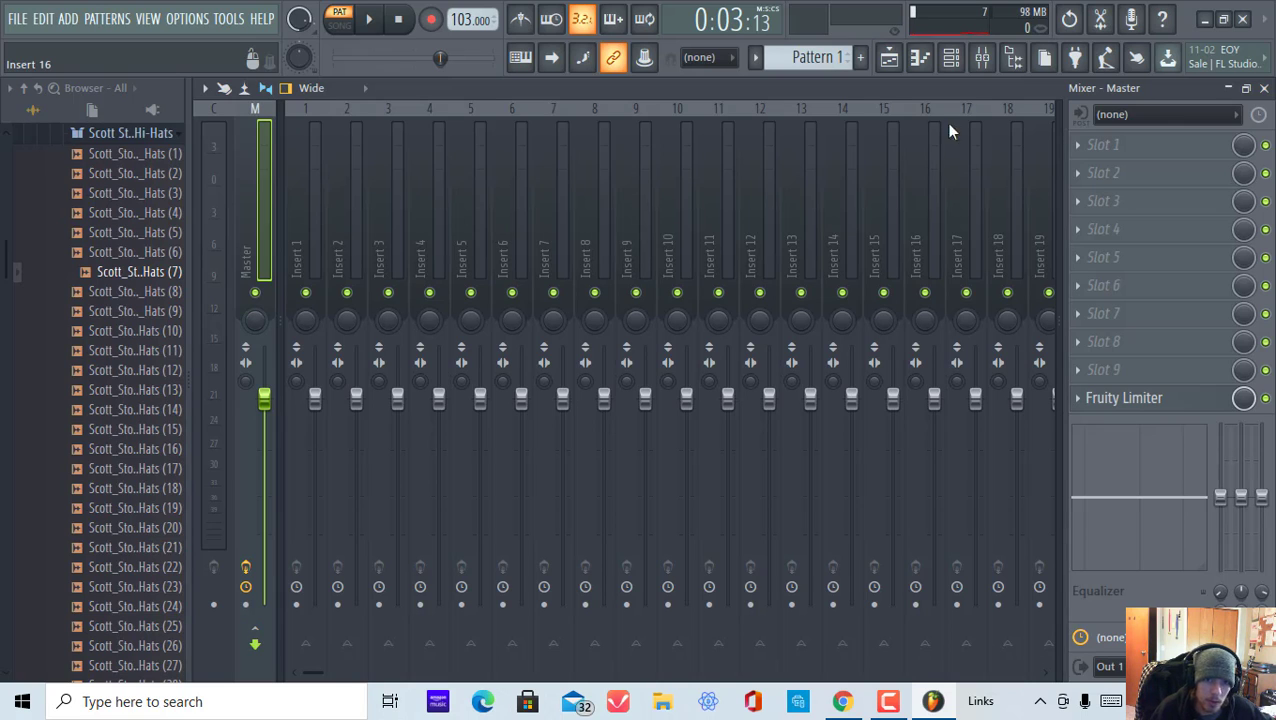
Lower the volume fader of mixer track Insert 3, and open and close its volume event editor.
{"action": "mouse_move", "coordinate": [400, 400]}
{"action": "left_mouse_down"}
{"action": "mouse_move", "coordinate": [398, 384]}
{"action": "mouse_move", "coordinate": [400, 404]}
{"action": "left_mouse_up"}
{"action": "right_click", "coordinate": [400, 404]}
{"action": "left_click", "coordinate": [412, 436]}
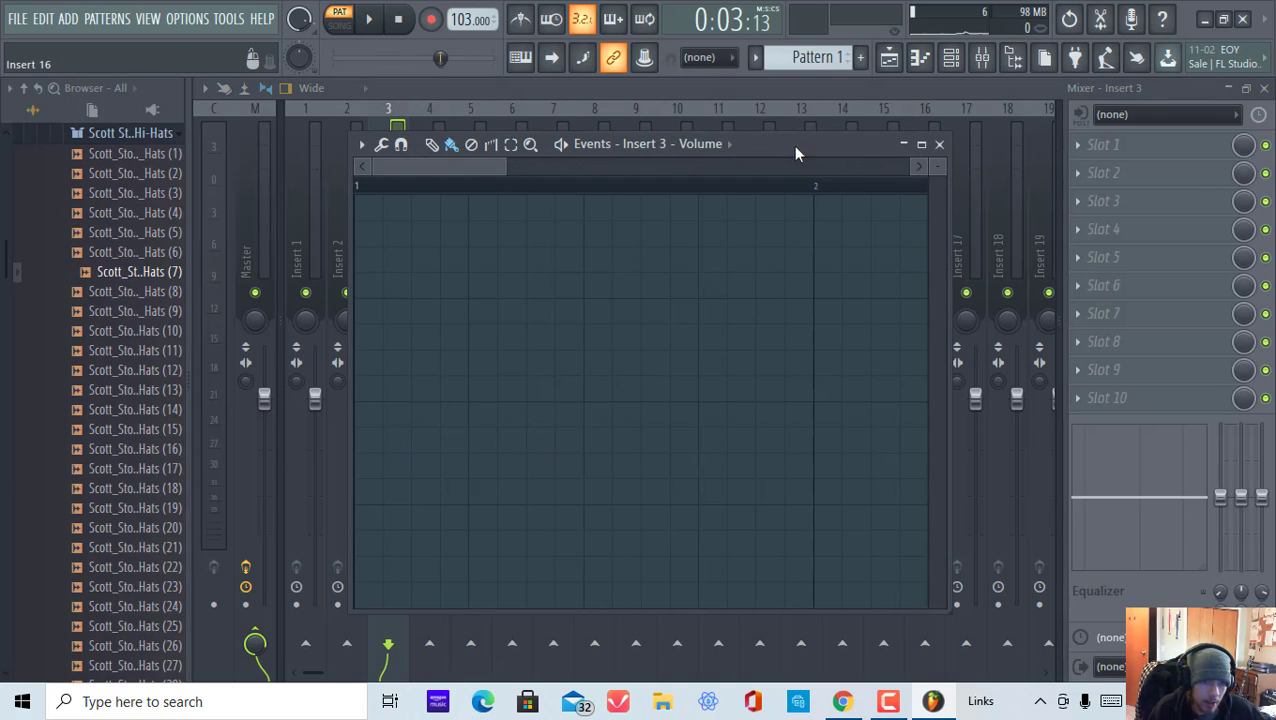
{"action": "left_click", "coordinate": [937, 148]}
{"action": "left_click", "coordinate": [1264, 88]}
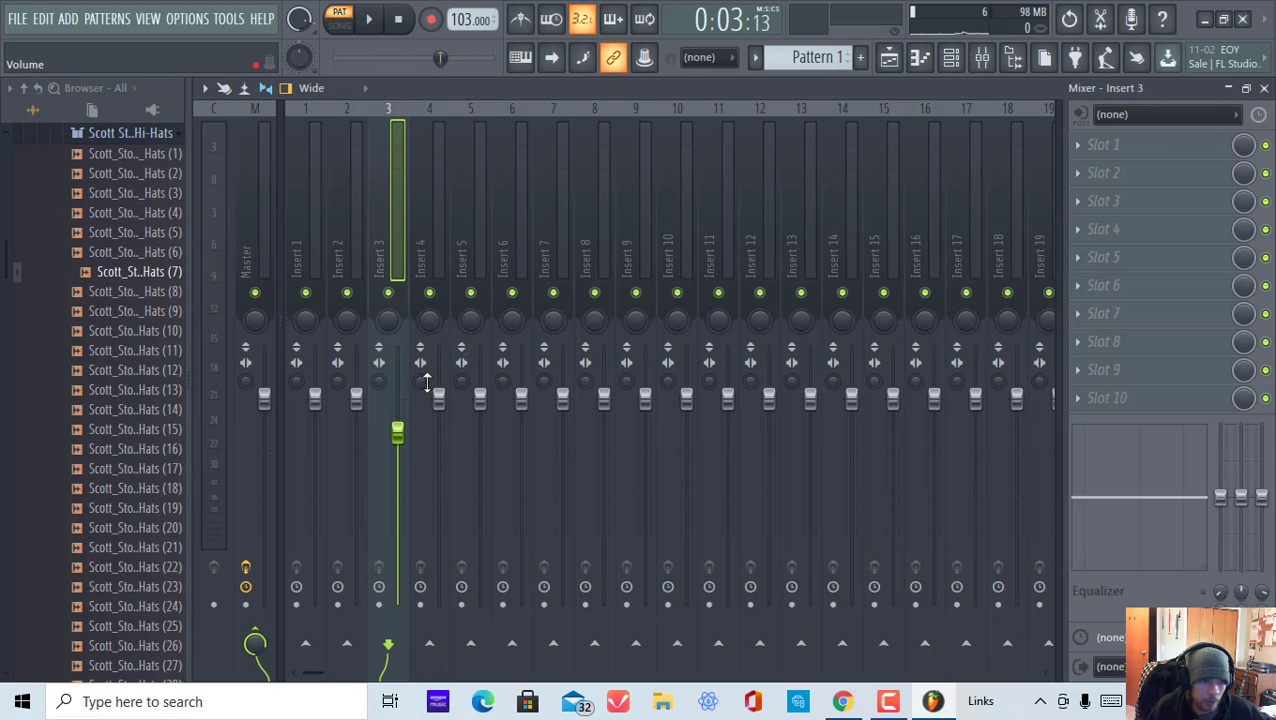
Reset the volume, panning and stereo separation of mixer track Insert 3.
{"action": "right_click", "coordinate": [405, 434]}
{"action": "left_click", "coordinate": [463, 408]}
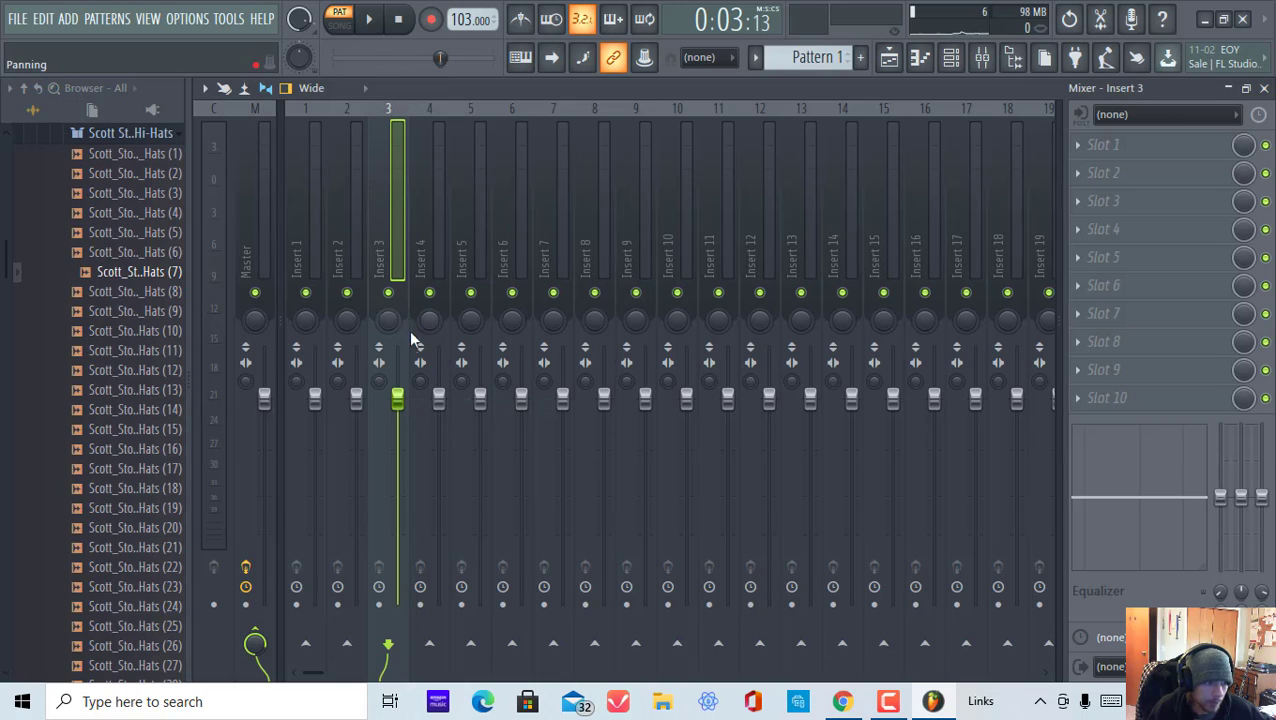
{"action": "right_click", "coordinate": [391, 320]}
{"action": "left_click", "coordinate": [410, 326]}
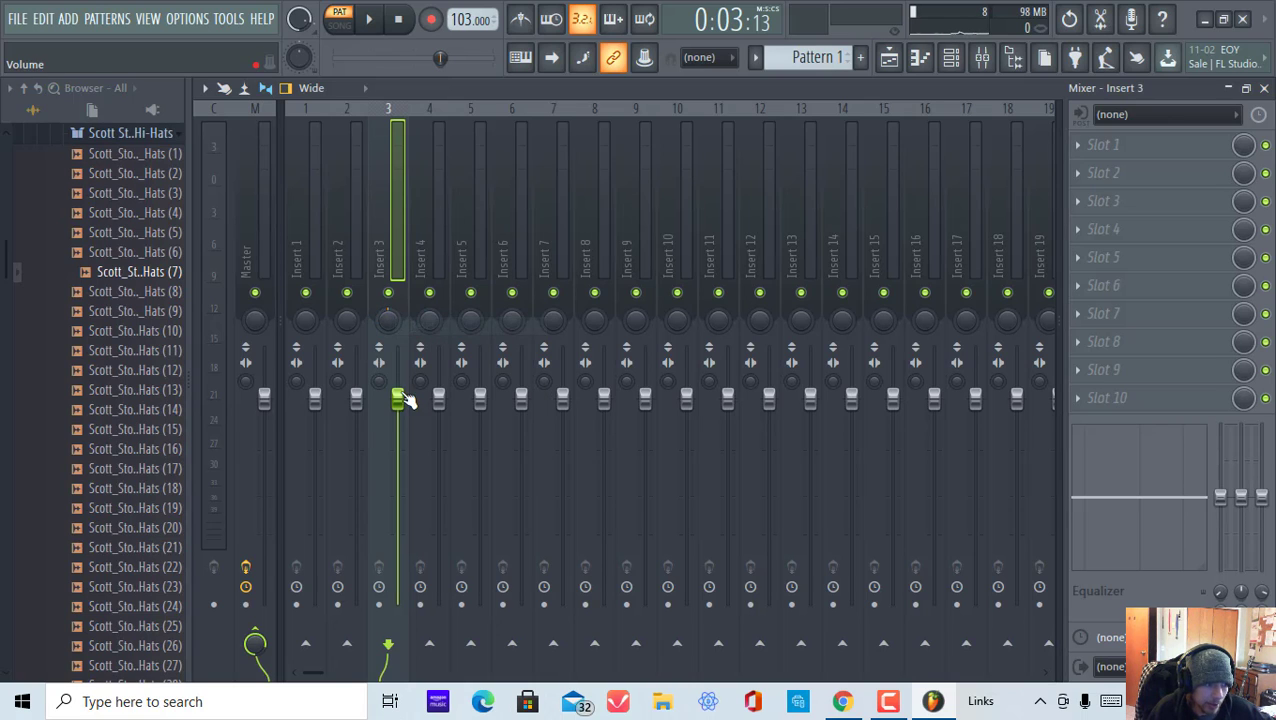
{"action": "right_click", "coordinate": [376, 382]}
{"action": "left_click", "coordinate": [441, 396]}
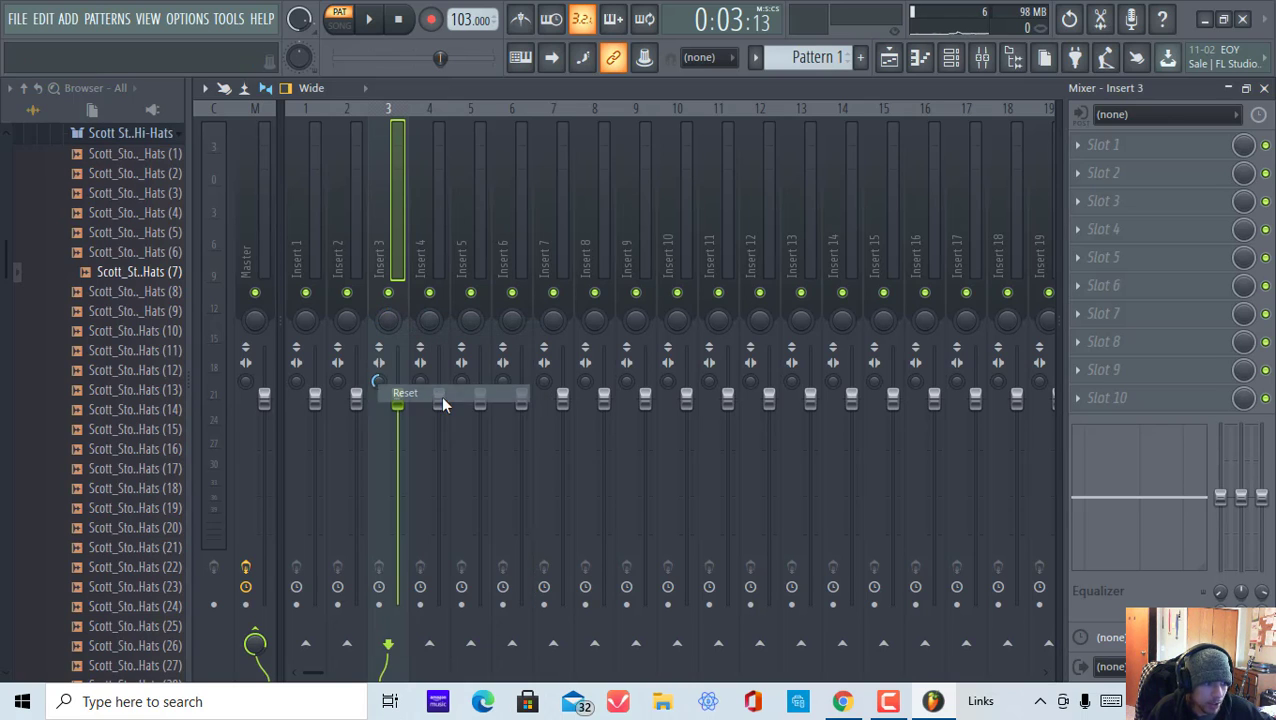
Examine the effect plugins available for slot 1 of Insert 3, and compare the Master and Insert 3 tracks.
{"action": "left_click", "coordinate": [1091, 152]}
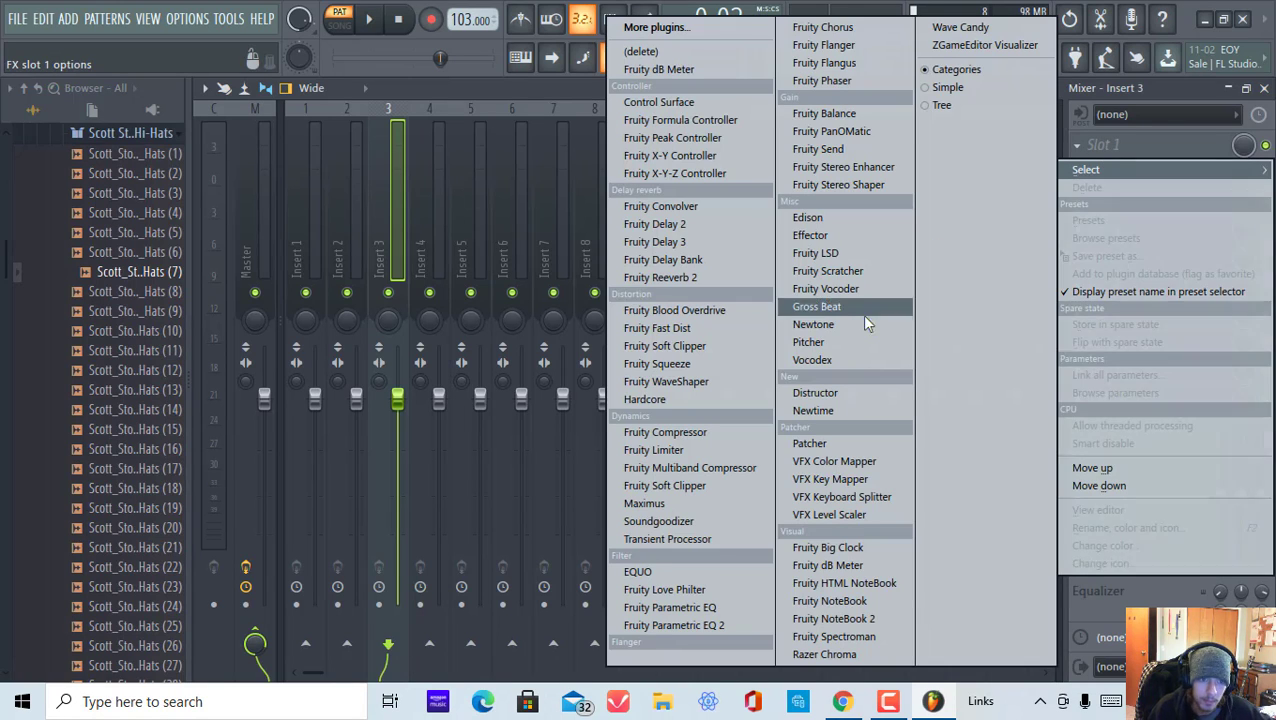
{"action": "left_click", "coordinate": [527, 222]}
{"action": "left_click", "coordinate": [308, 222]}
{"action": "left_click", "coordinate": [228, 220]}
{"action": "left_click", "coordinate": [270, 224]}
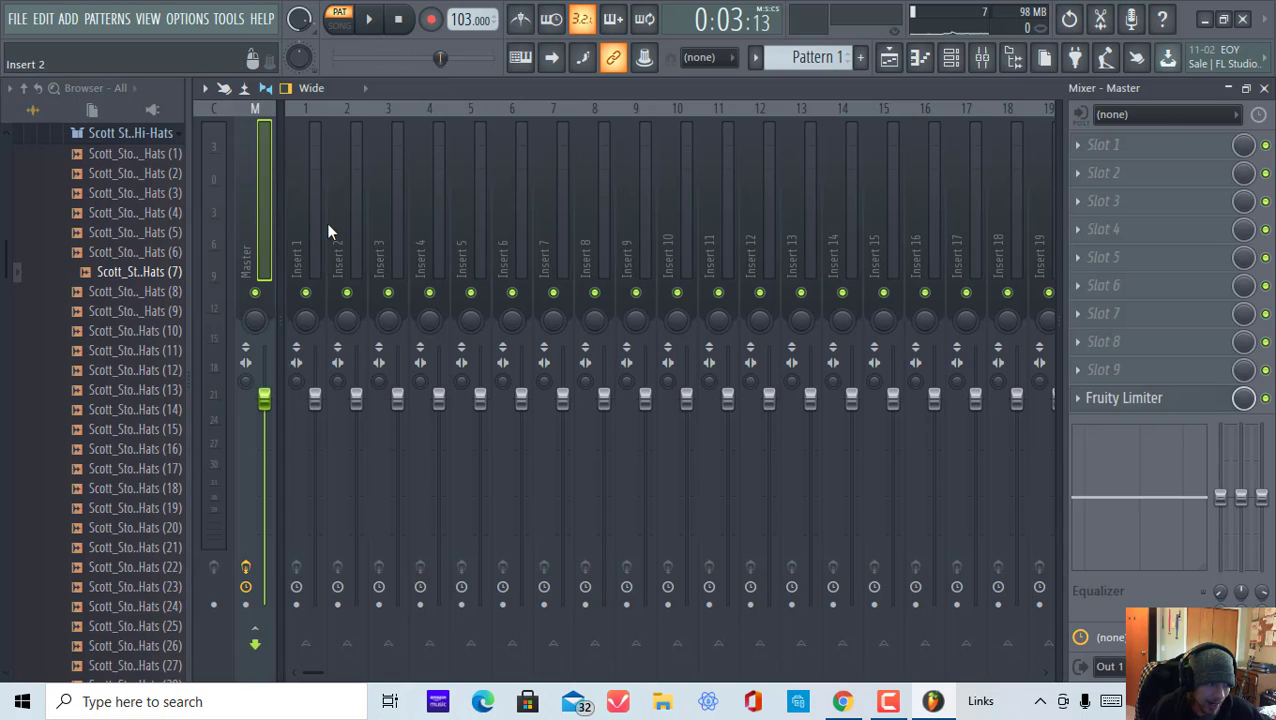
{"action": "left_click", "coordinate": [323, 224]}
{"action": "left_click", "coordinate": [397, 231]}
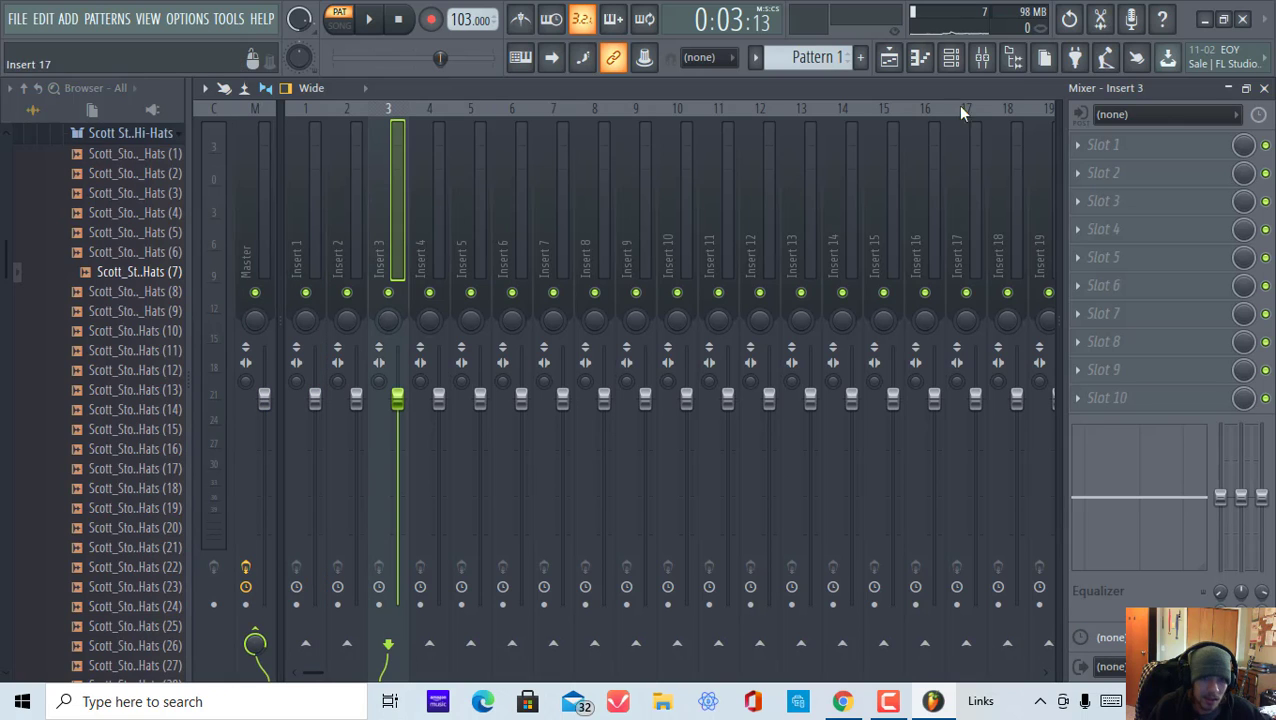
Hide and show the Browser beside the mixer.
{"action": "left_click", "coordinate": [1014, 70]}
{"action": "left_click", "coordinate": [1014, 62]}
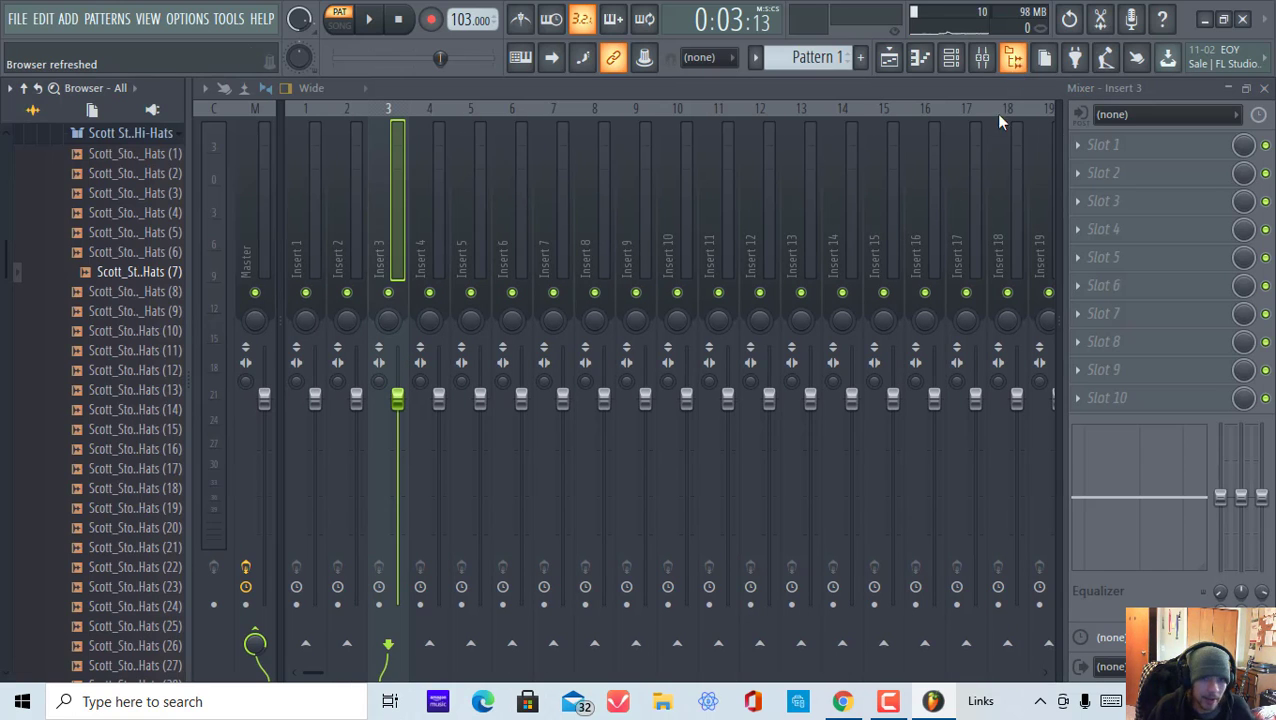
{"action": "left_click", "coordinate": [1014, 62]}
{"action": "left_click", "coordinate": [1012, 60]}
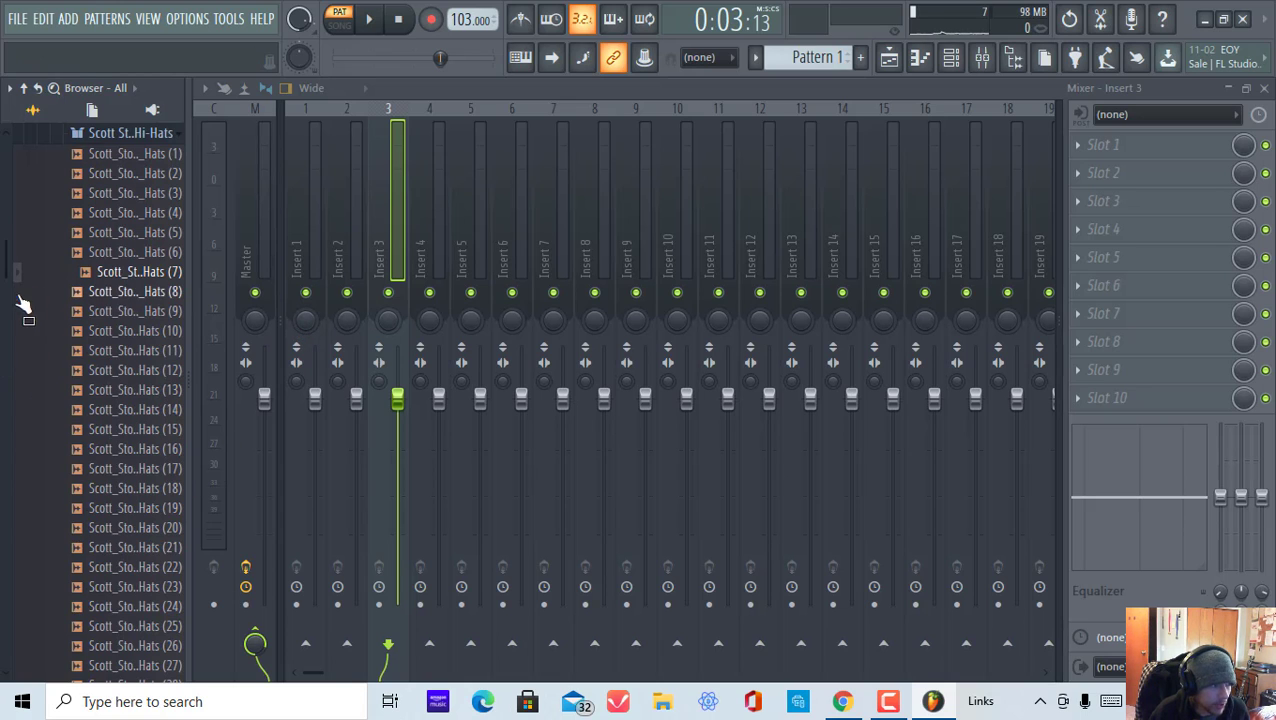
Collapse the Scott Storch Hi-Hats, Scott Storch drum kit, SAMPLE PACKS and nested Packs folders in the Browser.
{"action": "scroll", "coordinate": [6, 256], "scroll_direction": "up", "scroll_amount": 5}
{"action": "left_click", "coordinate": [128, 328]}
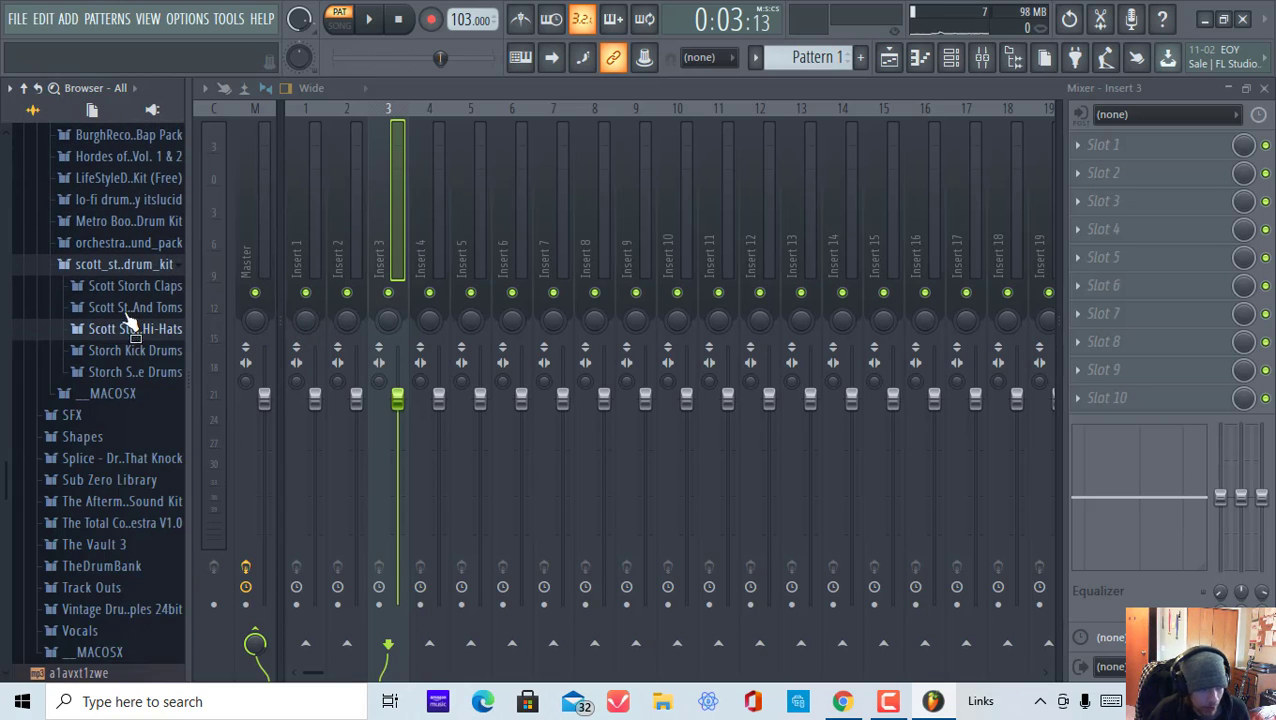
{"action": "left_click", "coordinate": [151, 272]}
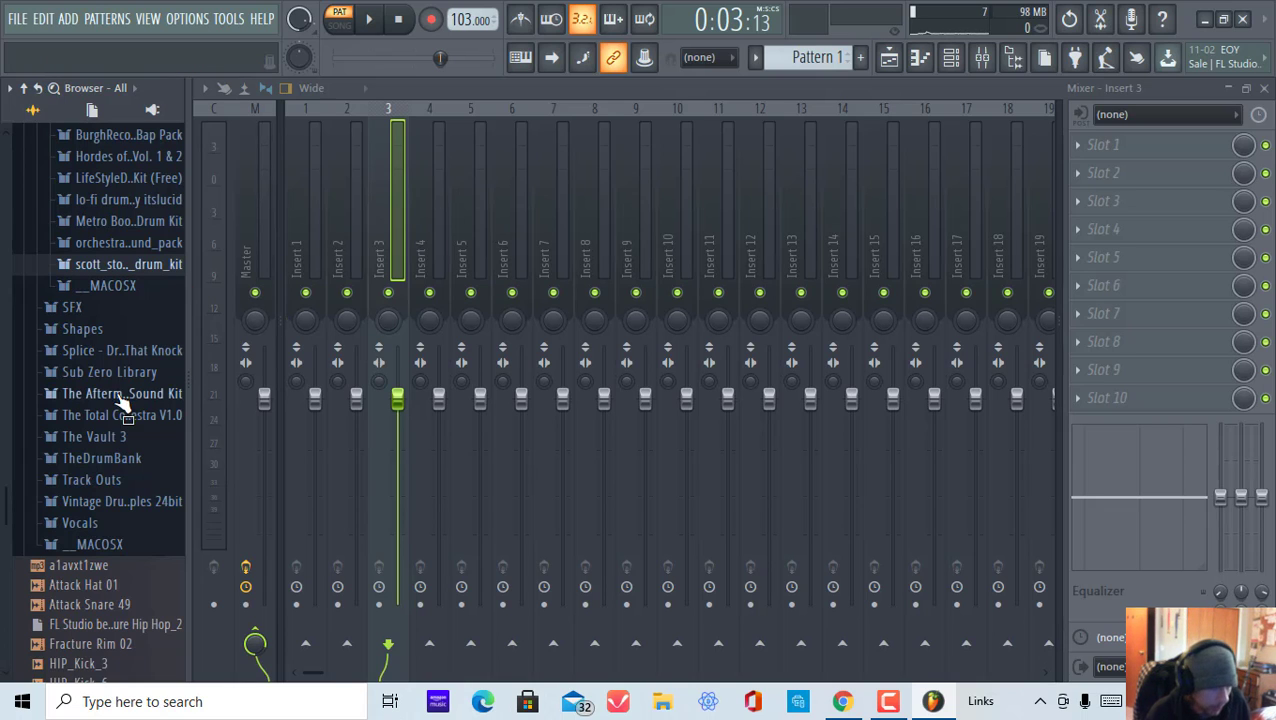
{"action": "left_click_drag", "start_coordinate": [2, 548], "coordinate": [12, 377]}
{"action": "left_click", "coordinate": [165, 438]}
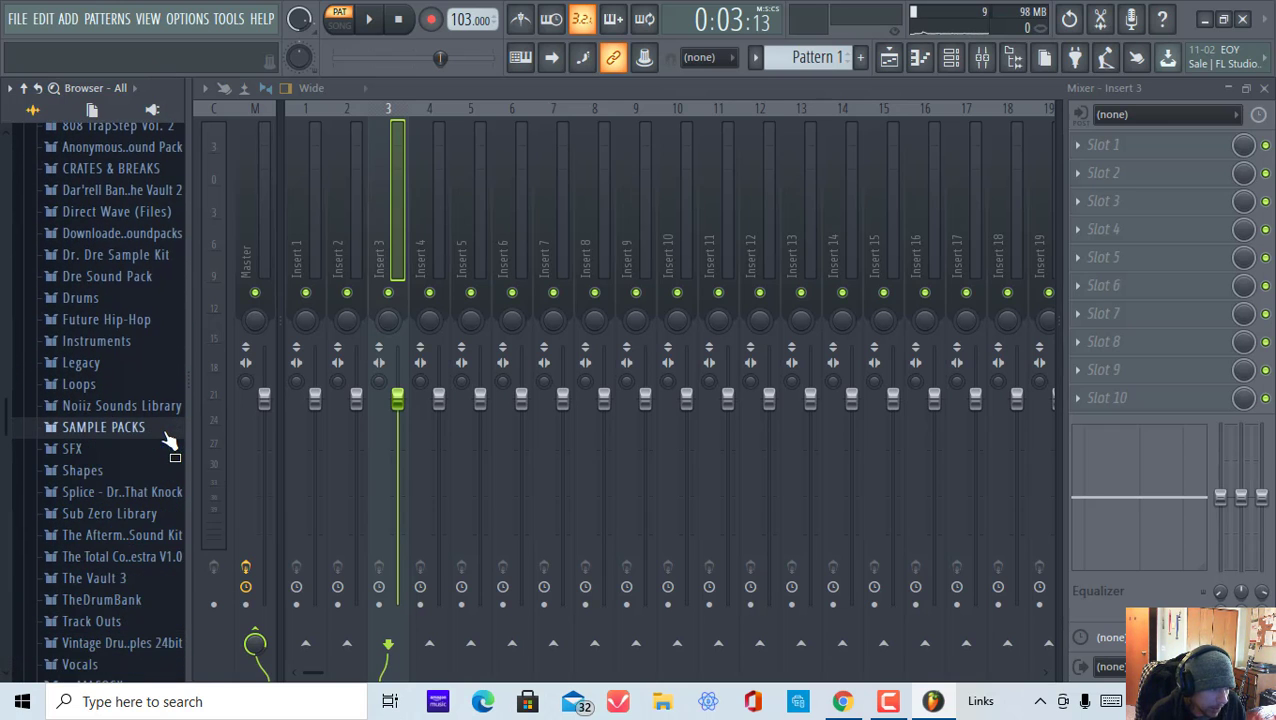
{"action": "left_click_drag", "start_coordinate": [3, 428], "coordinate": [3, 352]}
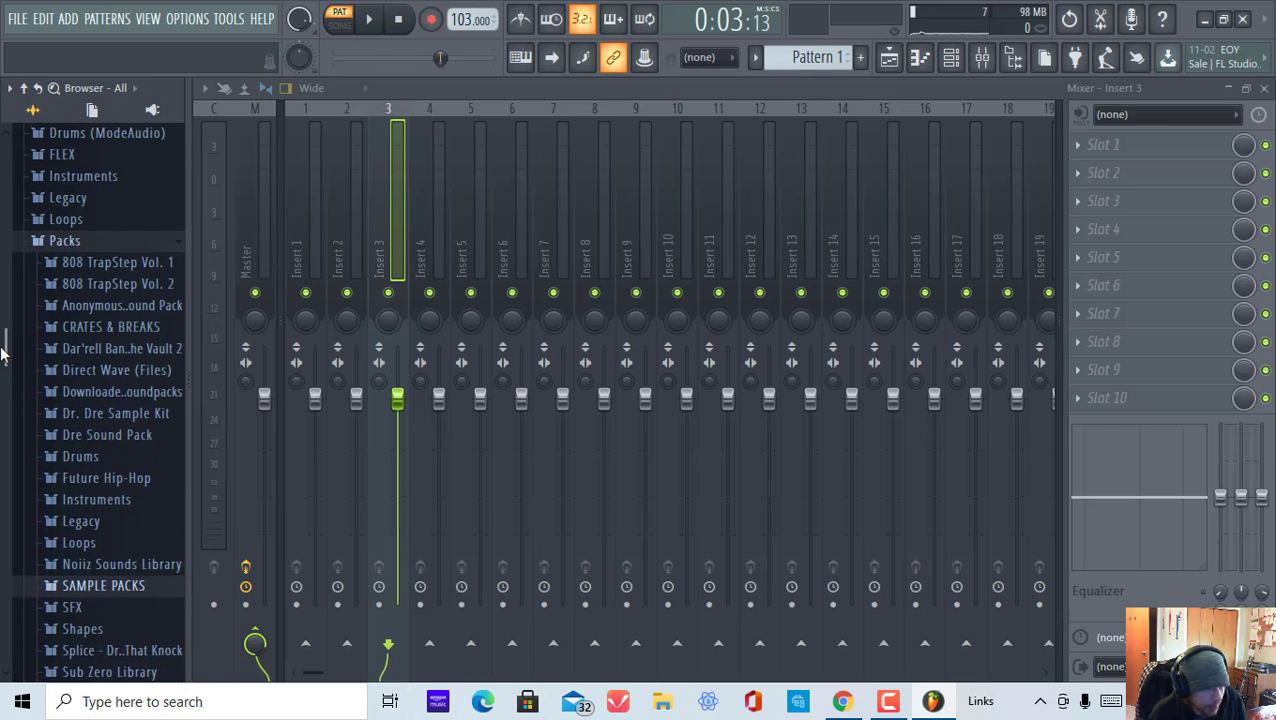
{"action": "left_click", "coordinate": [170, 266]}
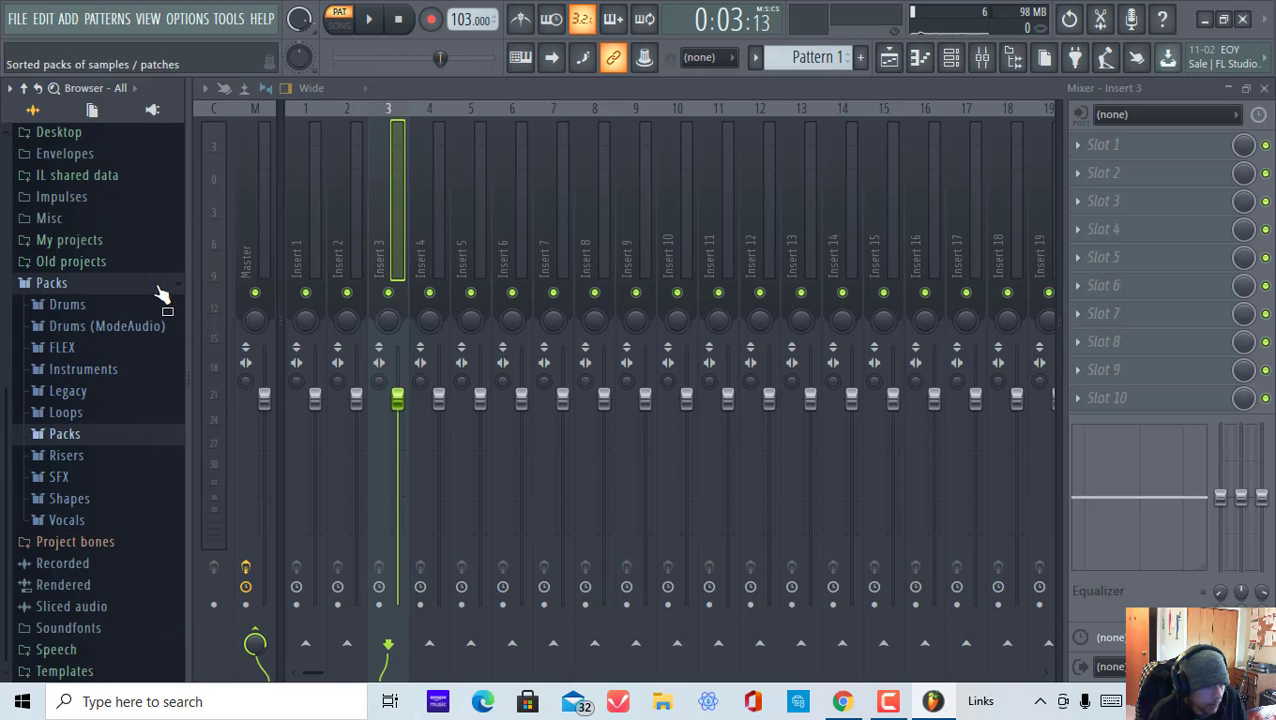
Open and close the nested Packs folder, and collapse and re-expand the main Packs folder to view the Browser's folders.
{"action": "left_click", "coordinate": [162, 437]}
{"action": "left_click", "coordinate": [162, 437]}
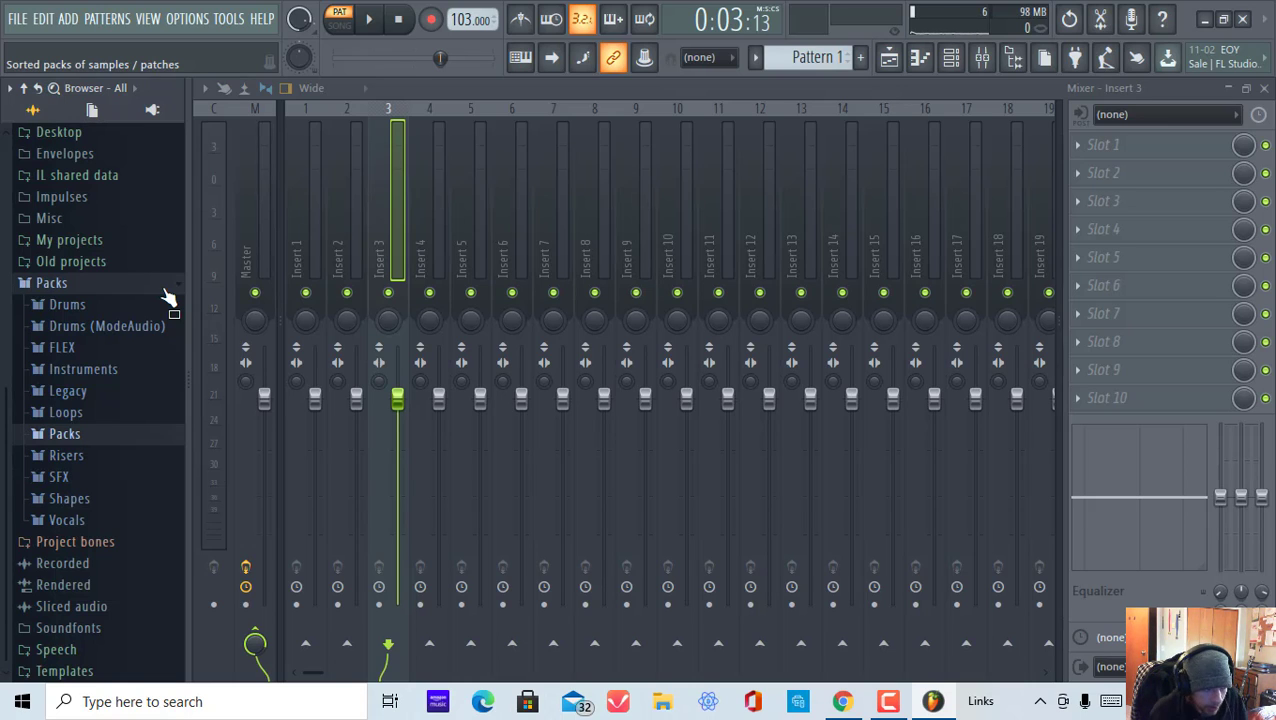
{"action": "scroll", "coordinate": [164, 295], "scroll_direction": "up", "scroll_amount": 3}
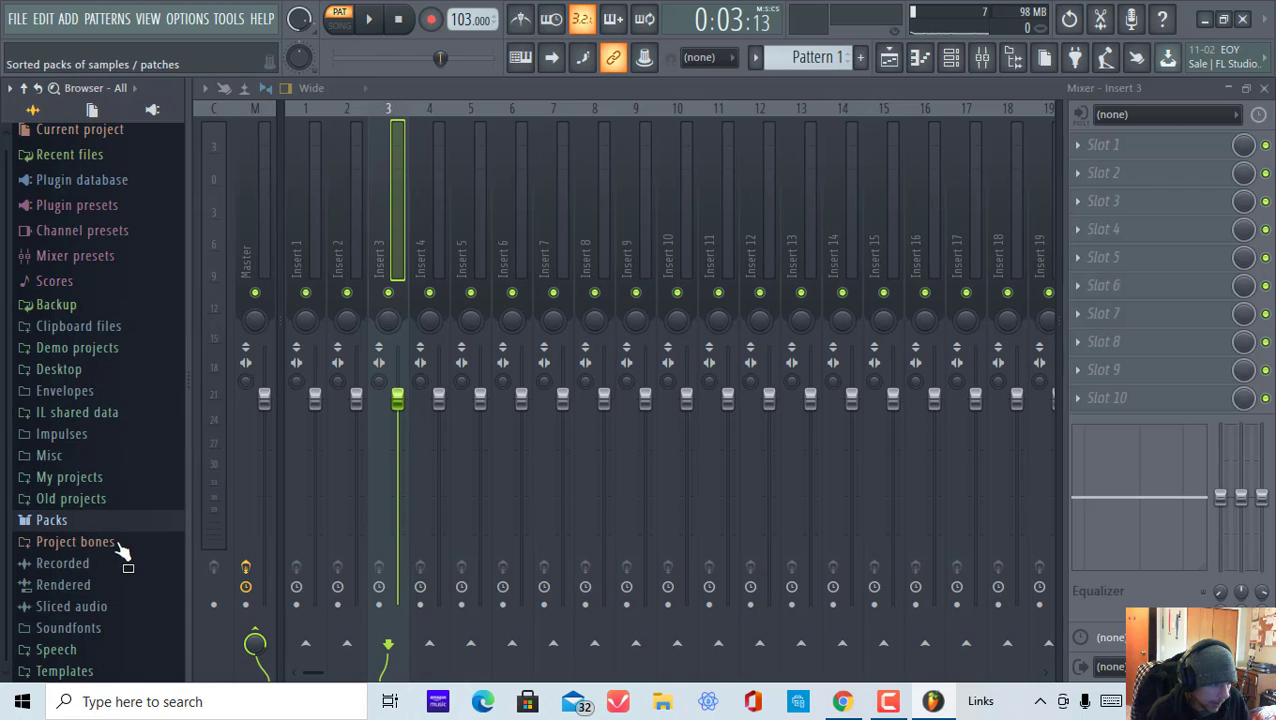
{"action": "scroll", "coordinate": [100, 350], "scroll_direction": "down", "scroll_amount": 4}
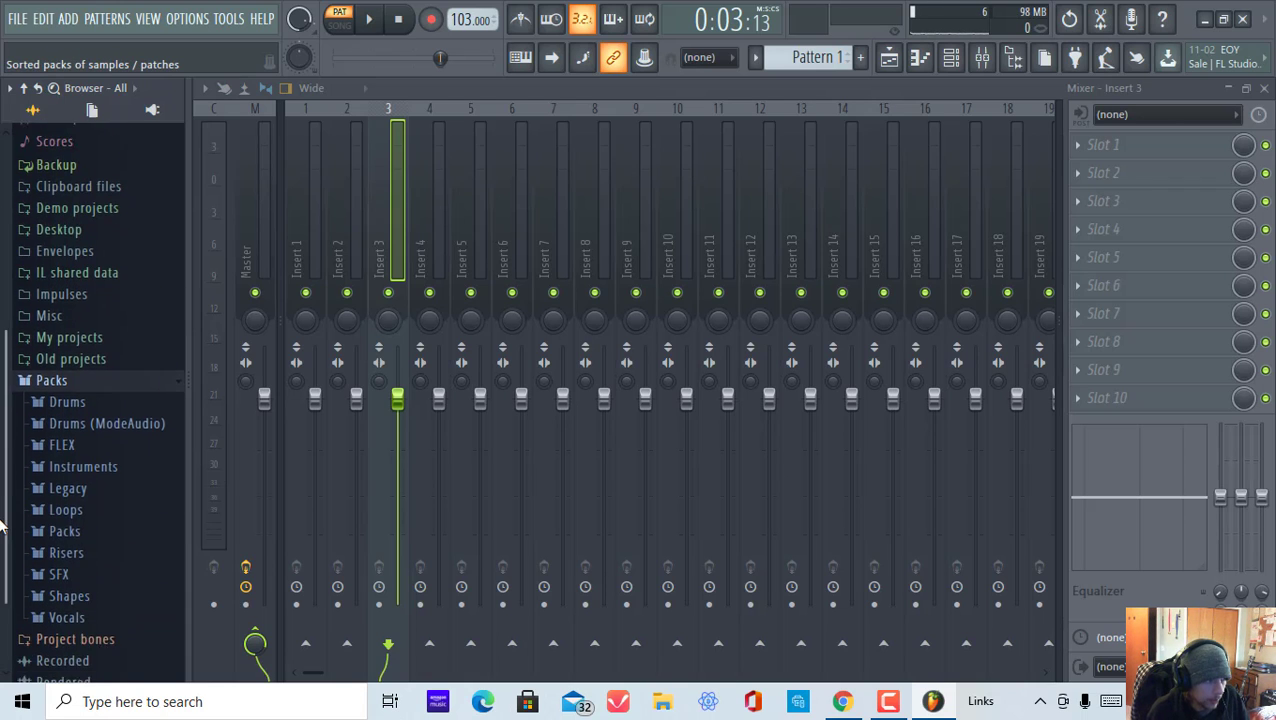
View the Browser's current project and plugin database contents, including Effects, and return to the full listing.
{"action": "left_click", "coordinate": [100, 114]}
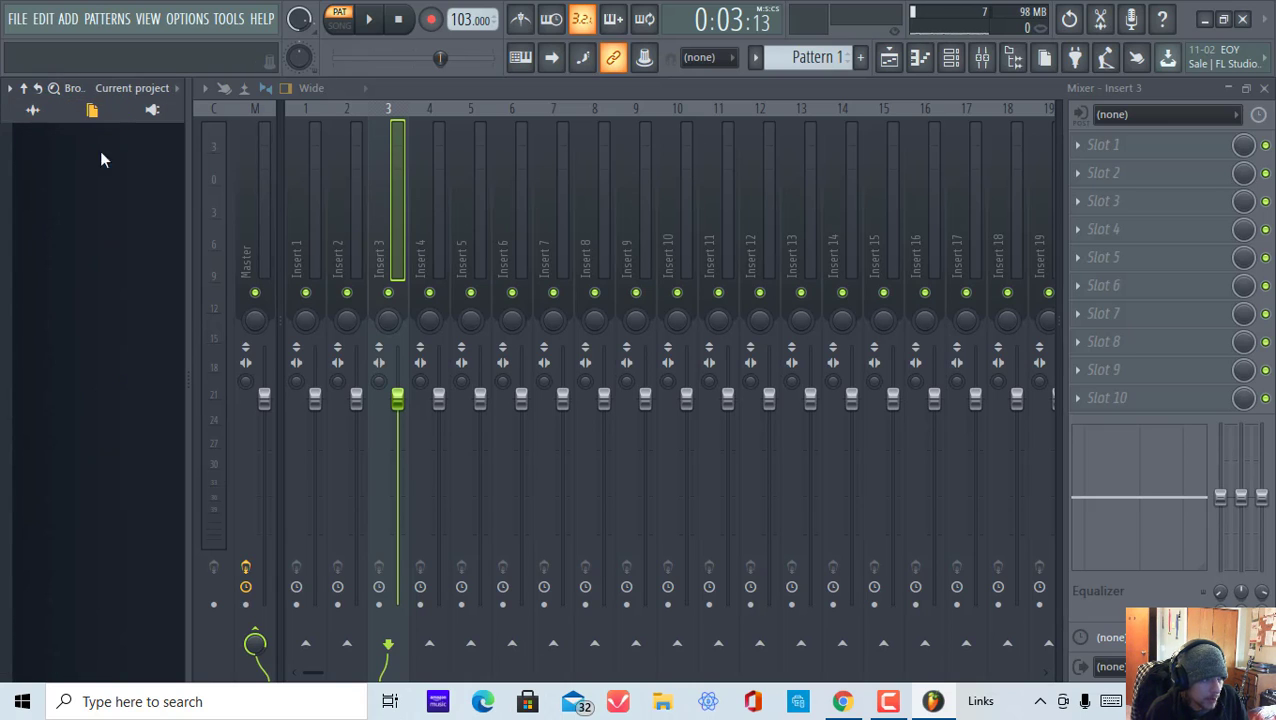
{"action": "left_click", "coordinate": [152, 110]}
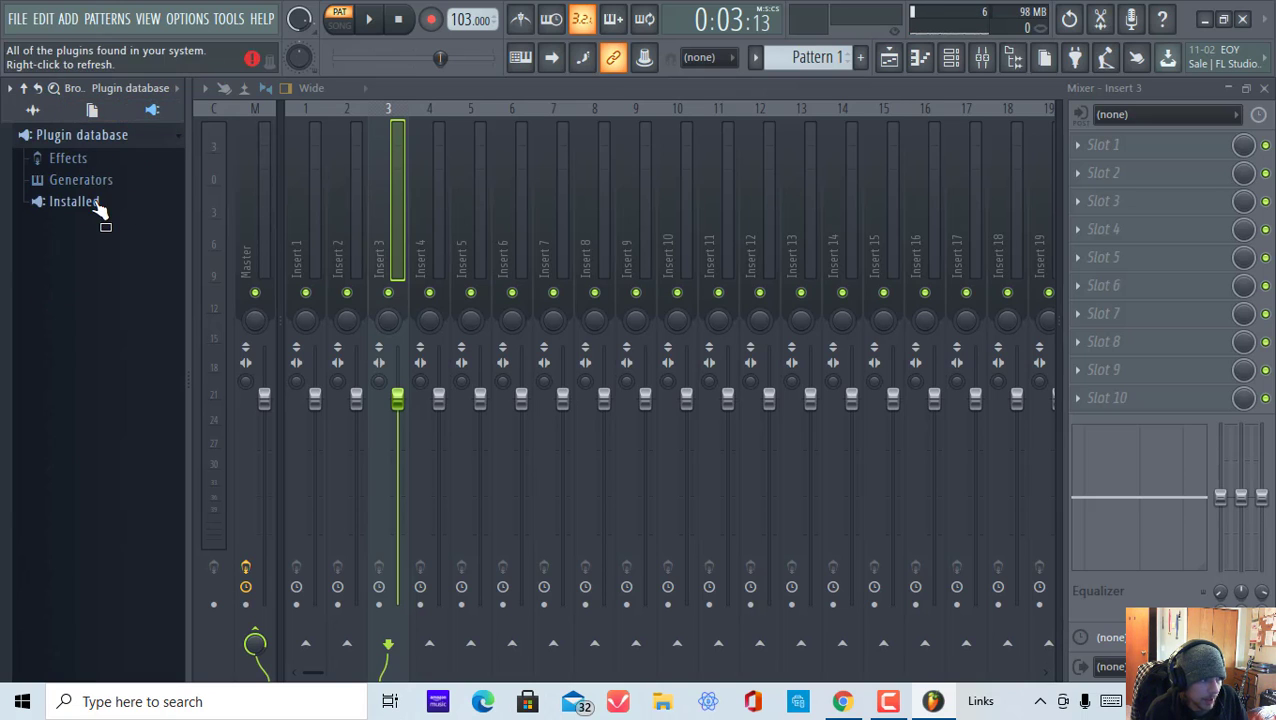
{"action": "left_click", "coordinate": [108, 162]}
{"action": "left_click", "coordinate": [133, 165]}
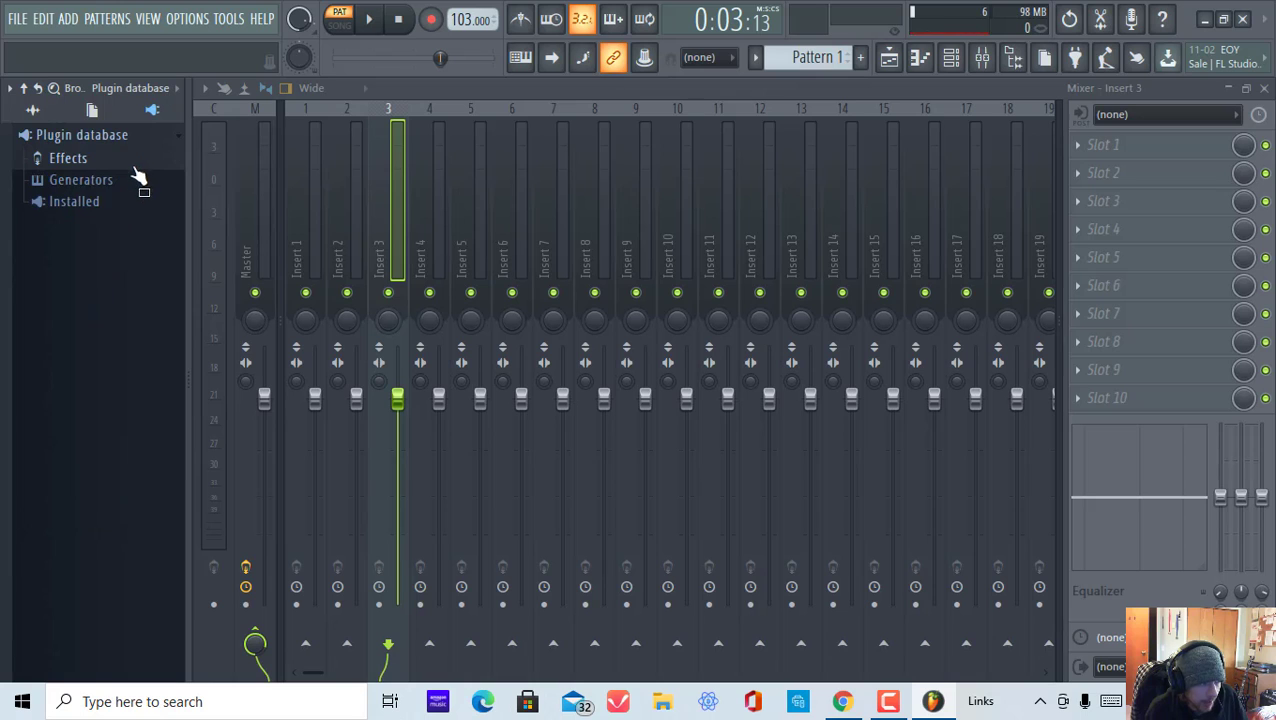
{"action": "left_click", "coordinate": [16, 114]}
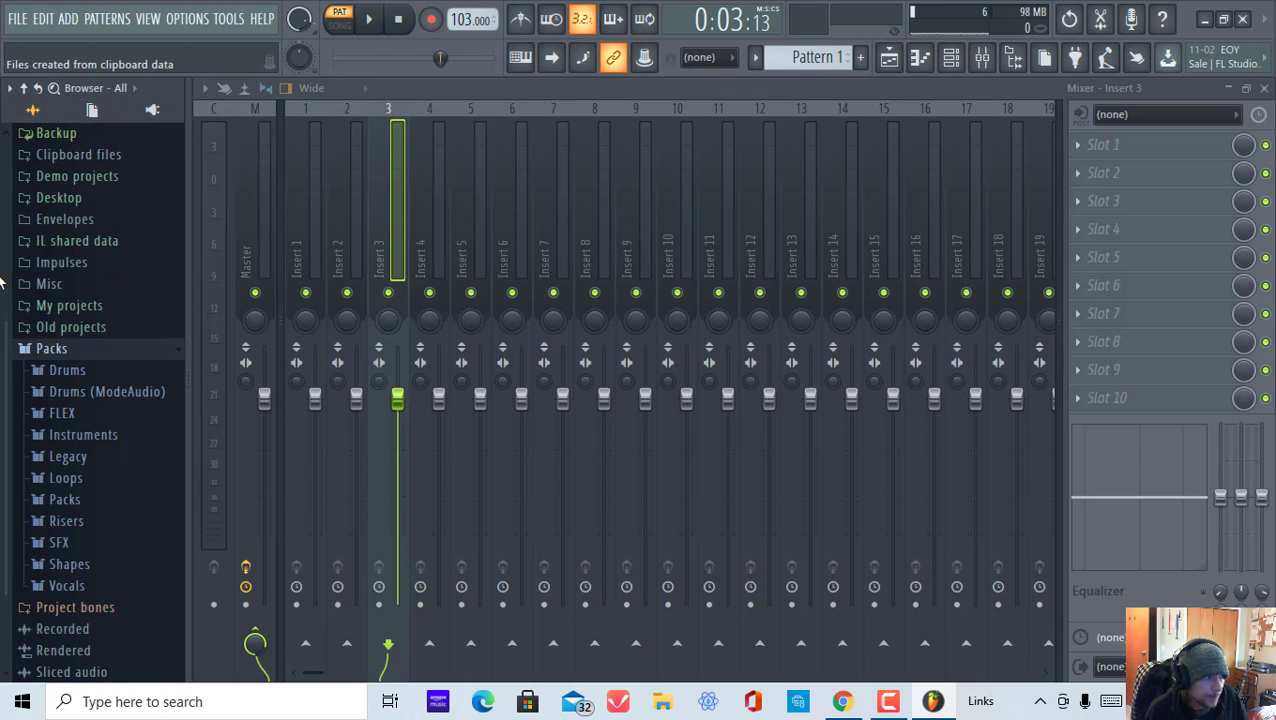
{"action": "scroll", "coordinate": [5, 398], "scroll_direction": "up", "scroll_amount": 1}
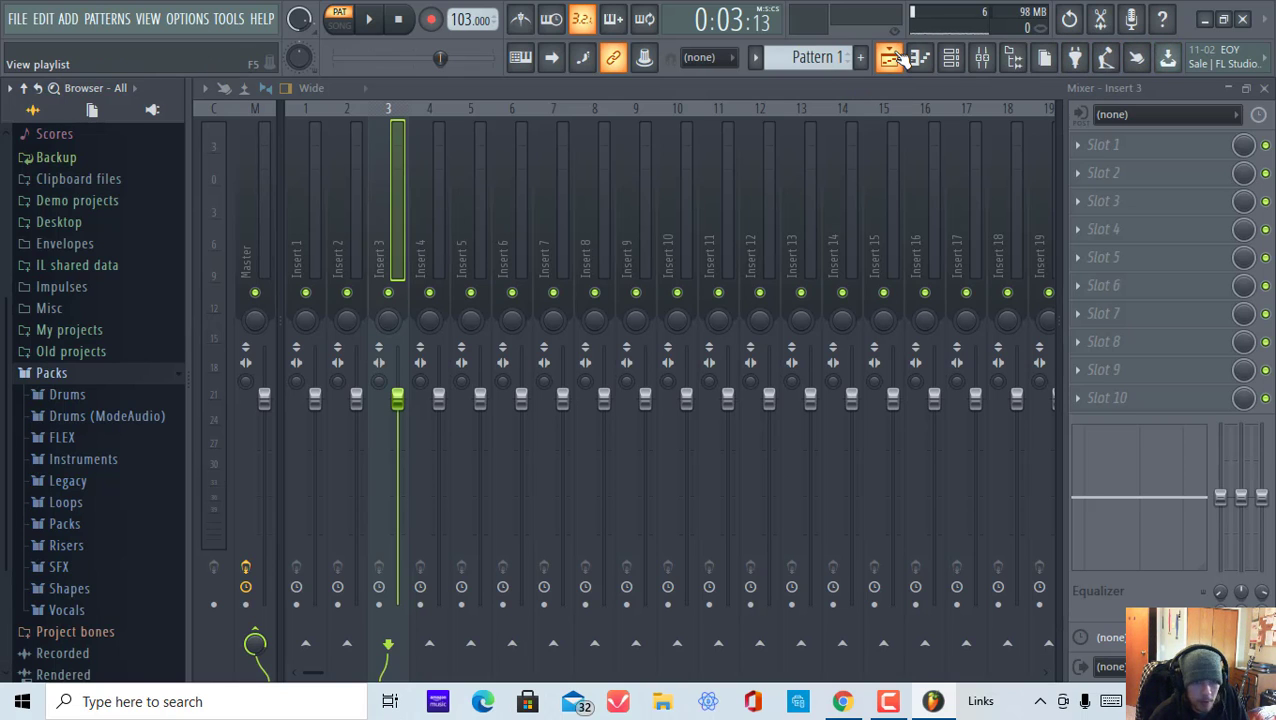
With the program window maximized again, switch to the playlist and show the Channel rack over it.
{"action": "double_click", "coordinate": [70, 63]}
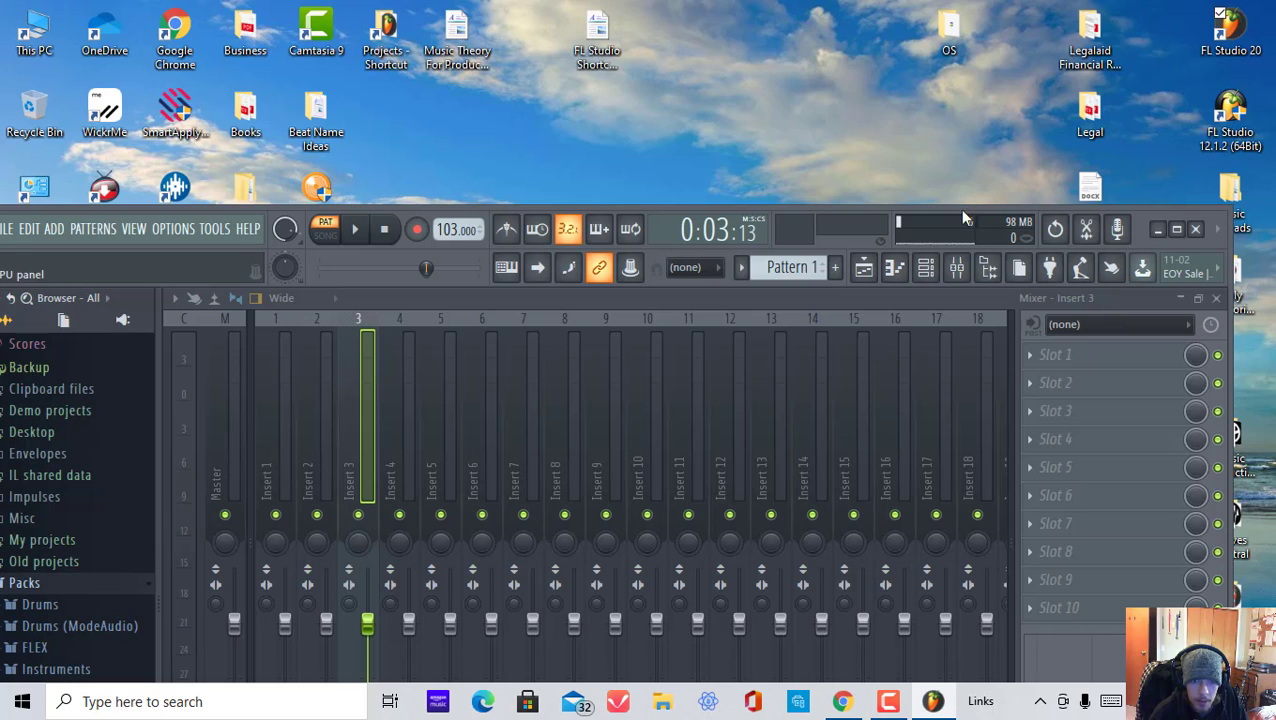
{"action": "left_click", "coordinate": [1177, 229]}
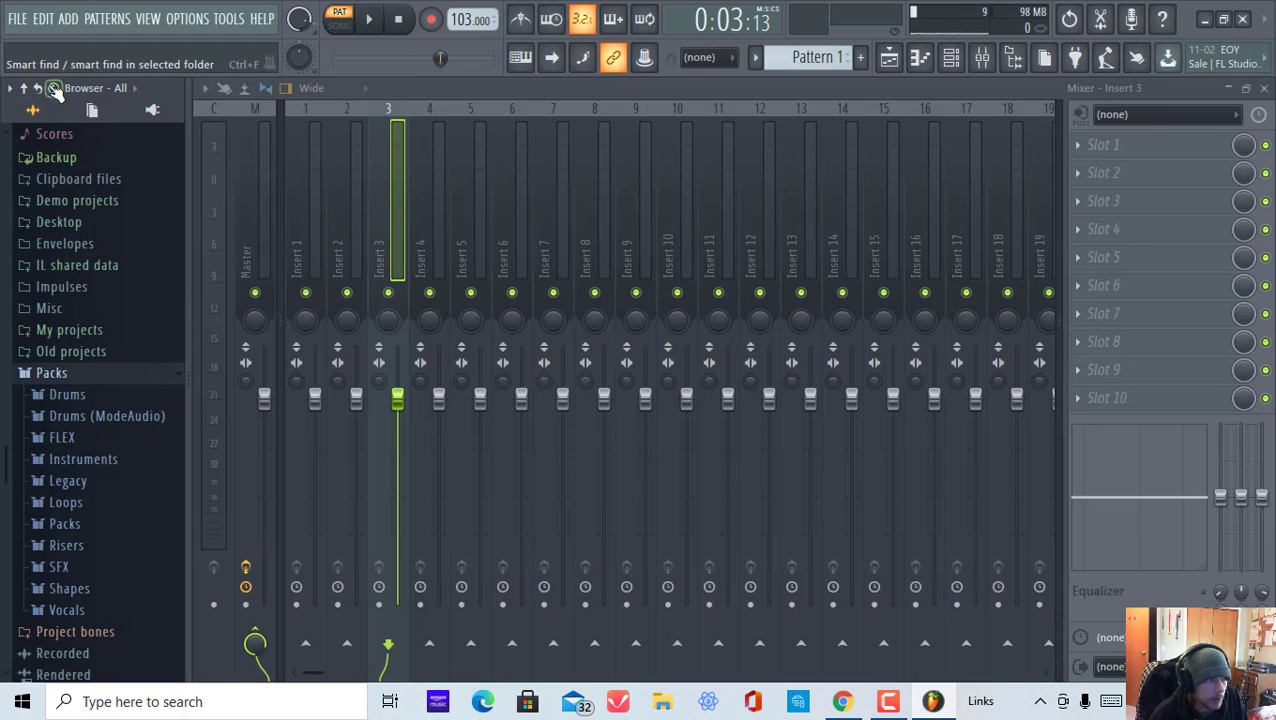
{"action": "left_click", "coordinate": [895, 62]}
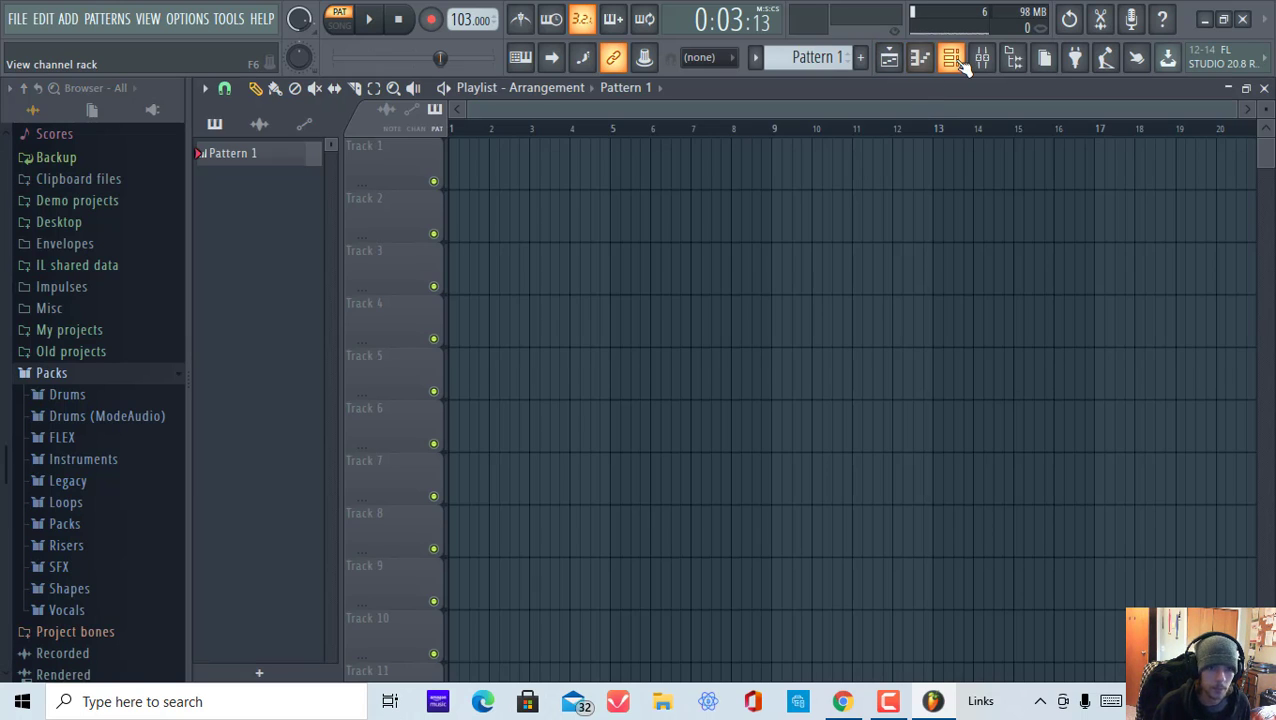
{"action": "left_click", "coordinate": [951, 60]}
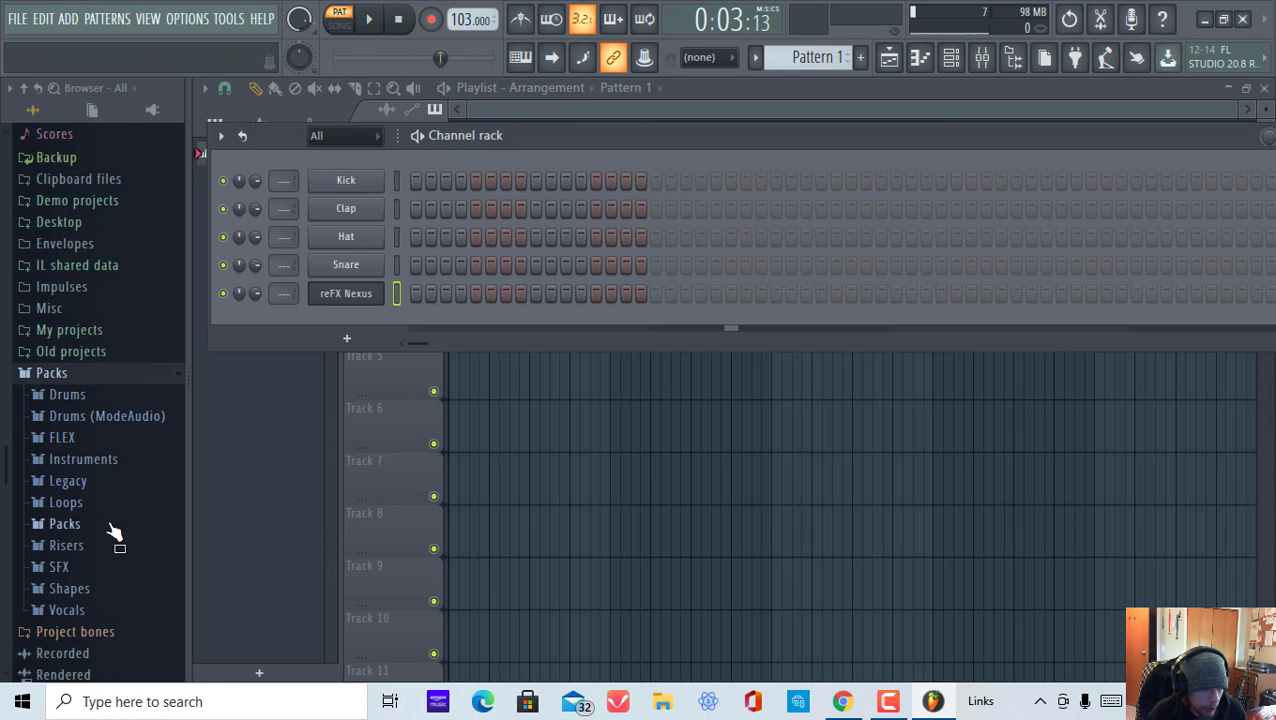
Expand the nested Packs, SAMPLE PACKS and Scott Storch drum kit folders in the Browser, and open the Storch Snare Drums folder.
{"action": "left_click", "coordinate": [105, 524]}
{"action": "left_click_drag", "start_coordinate": [7, 233], "coordinate": [8, 441]}
{"action": "left_click", "coordinate": [98, 544]}
{"action": "left_click", "coordinate": [160, 440]}
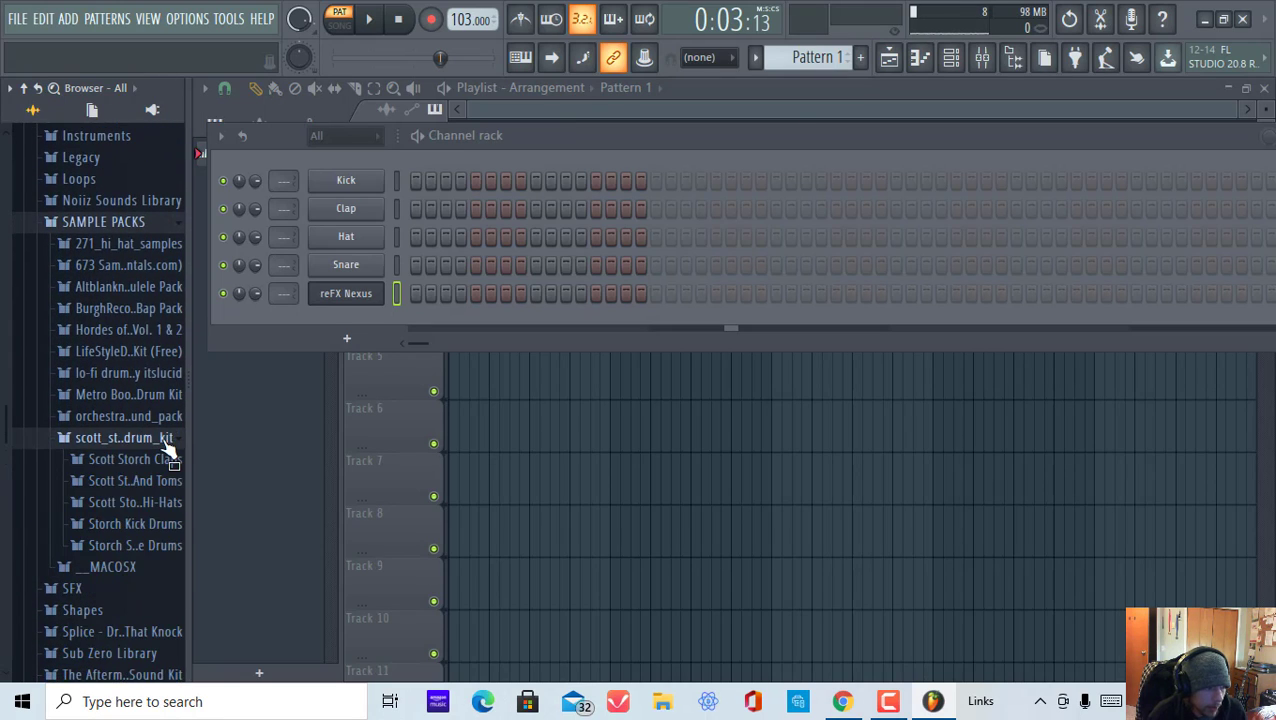
{"action": "left_click", "coordinate": [150, 545]}
{"action": "left_click_drag", "start_coordinate": [2, 234], "coordinate": [3, 269]}
Preview Storch snare samples including 3 and 5, load sample 5 onto the Snare channel, and collapse the snare folder.
{"action": "left_click", "coordinate": [122, 184]}
{"action": "left_click", "coordinate": [150, 218]}
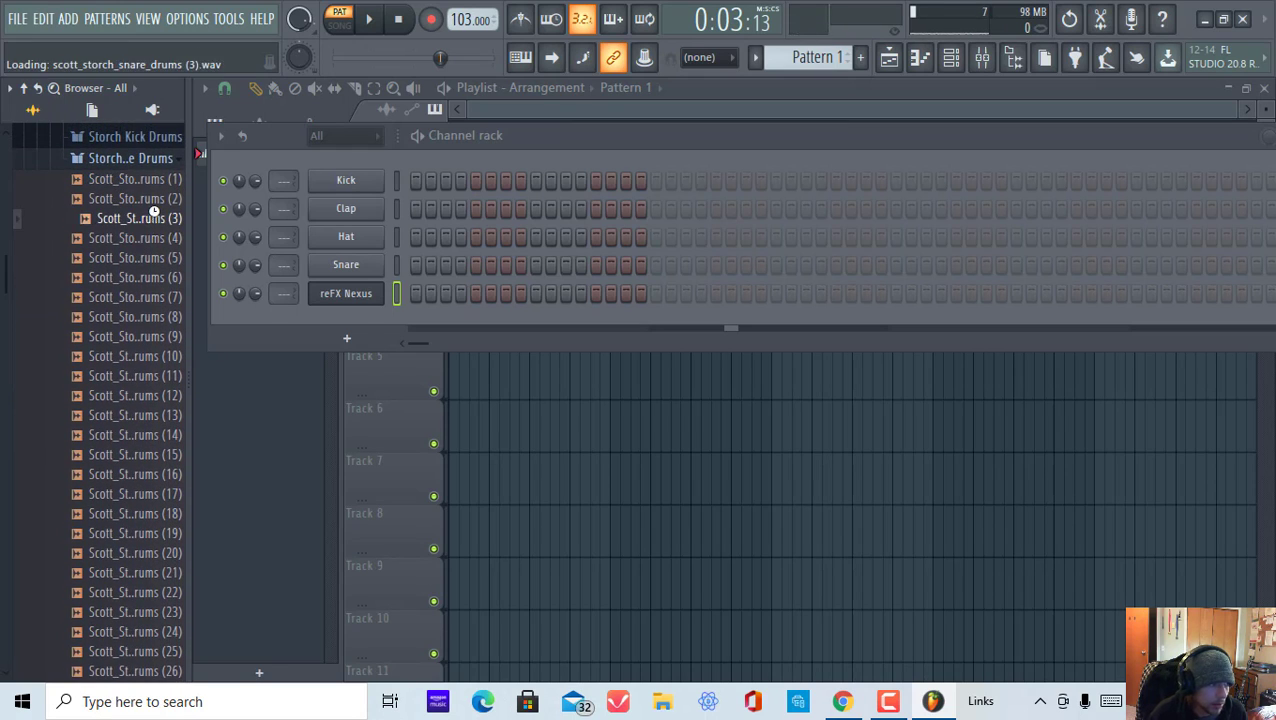
{"action": "left_click", "coordinate": [135, 257]}
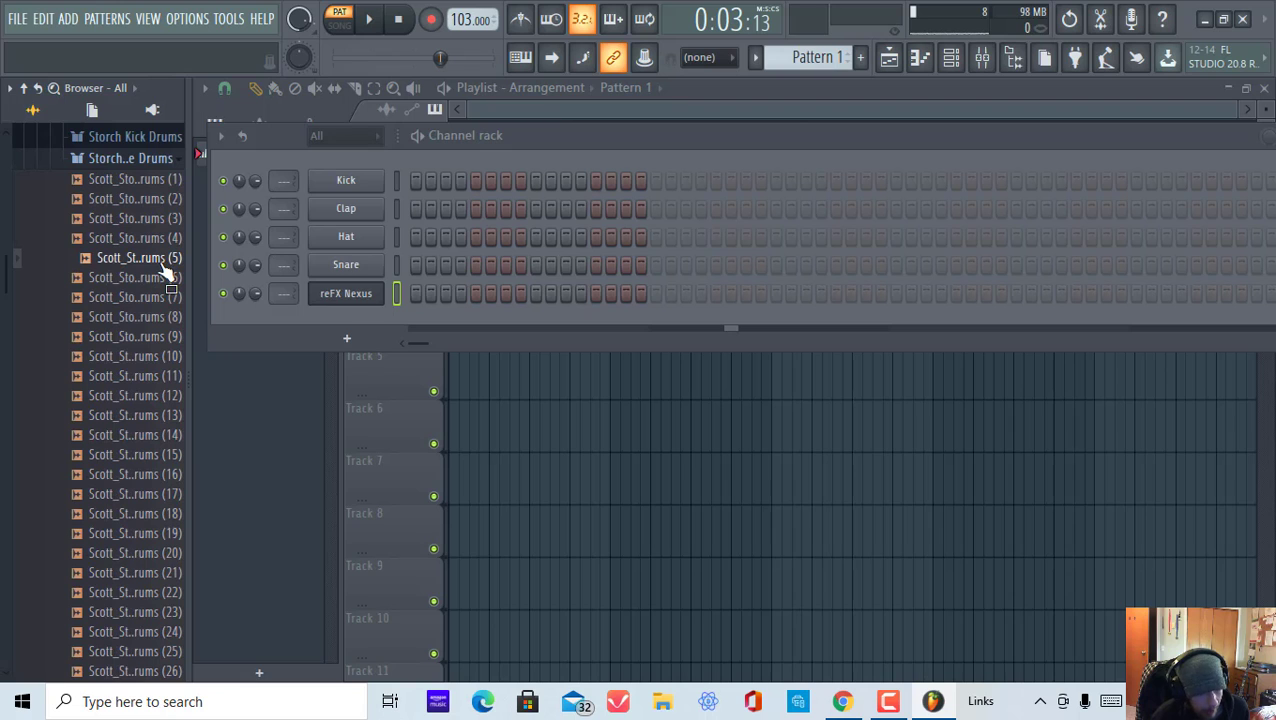
{"action": "left_click_drag", "start_coordinate": [166, 272], "coordinate": [355, 264]}
{"action": "left_click", "coordinate": [166, 164]}
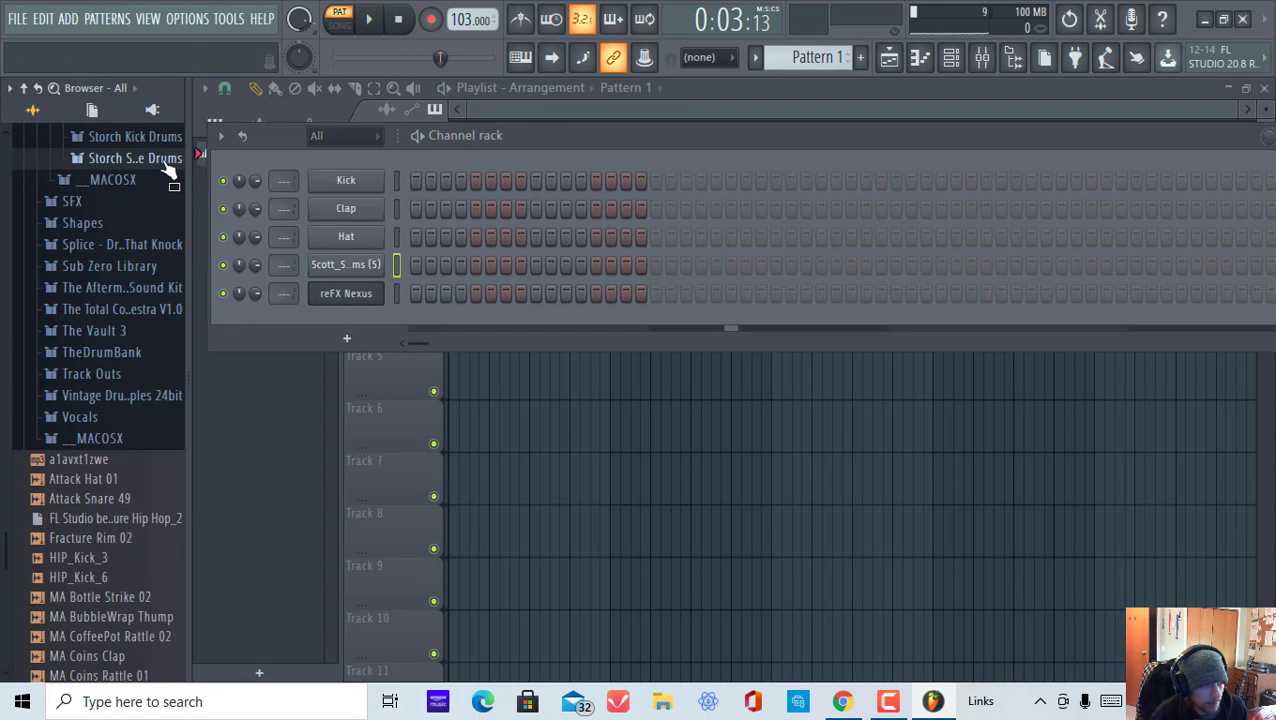
From the Storch Kick Drums folder, load kick sample 5 onto the Kick channel and collapse the folder.
{"action": "left_click", "coordinate": [135, 137]}
{"action": "left_click", "coordinate": [133, 236]}
{"action": "left_click_drag", "start_coordinate": [133, 246], "coordinate": [362, 180]}
{"action": "left_click", "coordinate": [116, 138]}
Open the Scott Storch Hi-Hats folder, preview several hi-hats including 2, 5 and 1, and load sample 3 onto the Hat channel.
{"action": "left_click_drag", "start_coordinate": [4, 295], "coordinate": [4, 480]}
{"action": "left_click", "coordinate": [140, 375]}
{"action": "left_click", "coordinate": [135, 415]}
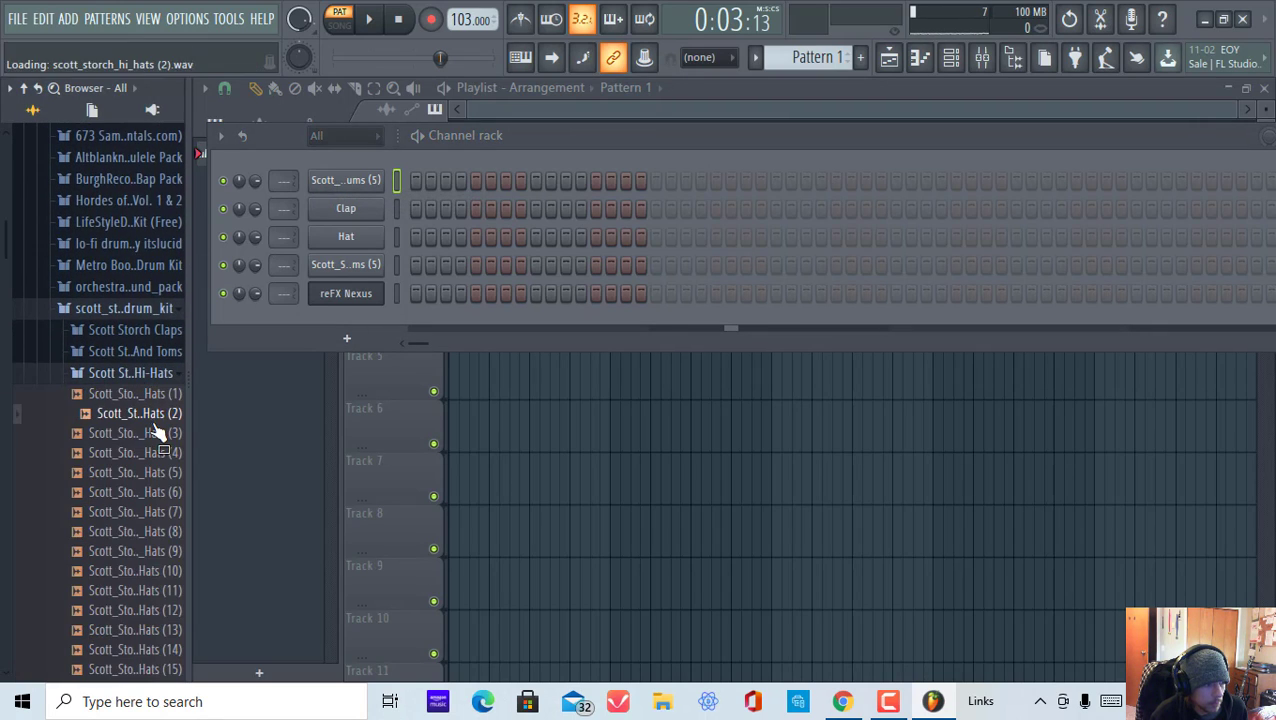
{"action": "left_click", "coordinate": [135, 434]}
{"action": "left_click", "coordinate": [135, 454]}
{"action": "left_click", "coordinate": [133, 475]}
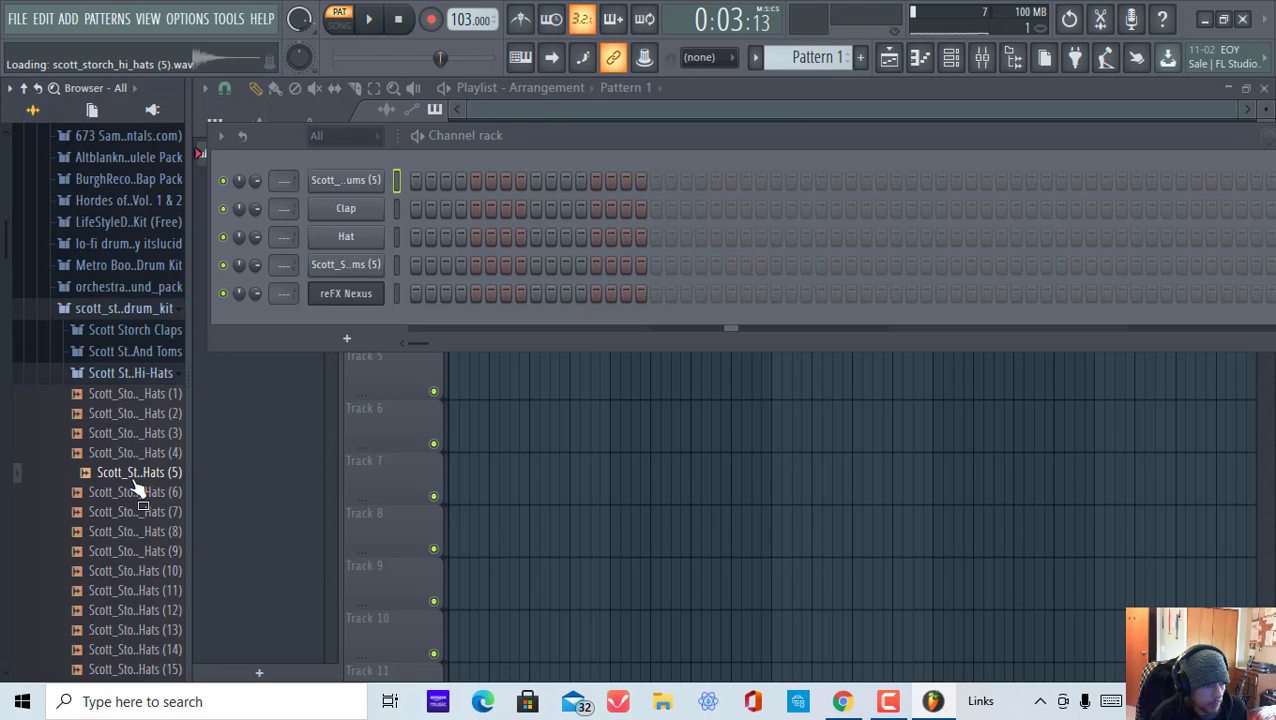
{"action": "left_click", "coordinate": [152, 455]}
{"action": "left_click", "coordinate": [130, 393]}
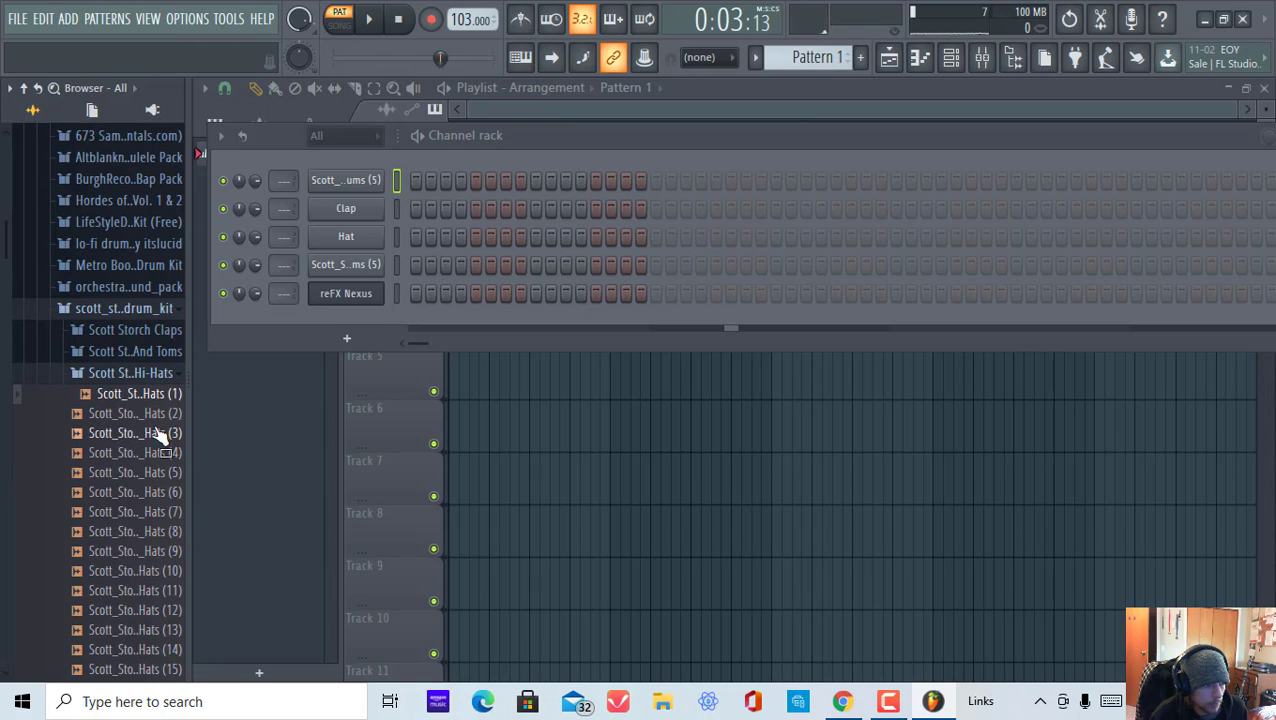
{"action": "left_click_drag", "start_coordinate": [135, 433], "coordinate": [351, 236]}
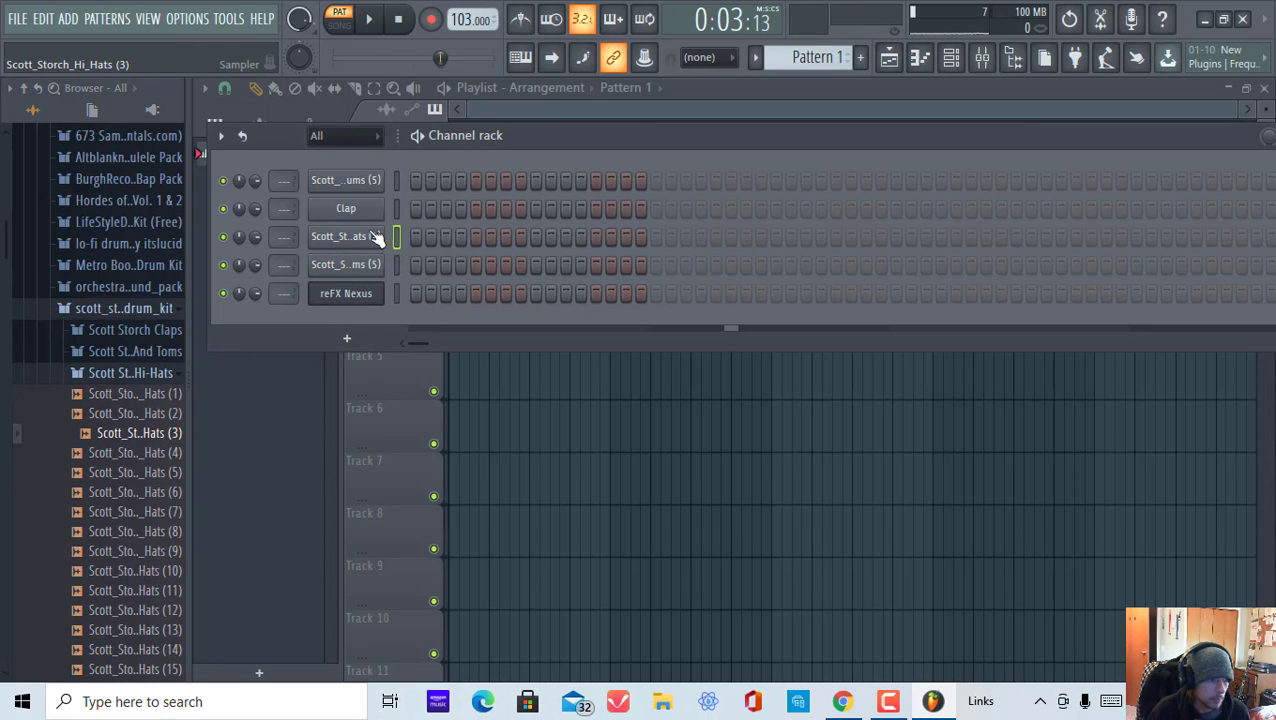
Set the project tempo to 87 BPM.
{"action": "right_click", "coordinate": [473, 22]}
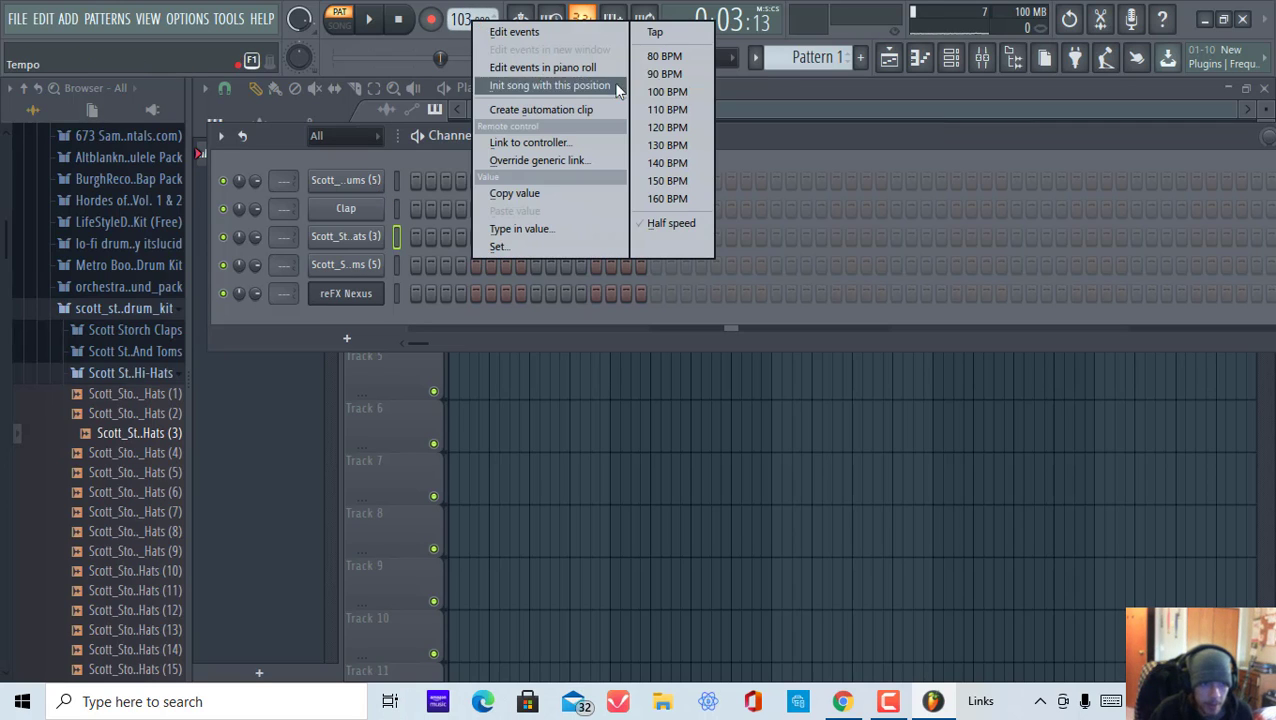
{"action": "left_click", "coordinate": [699, 72]}
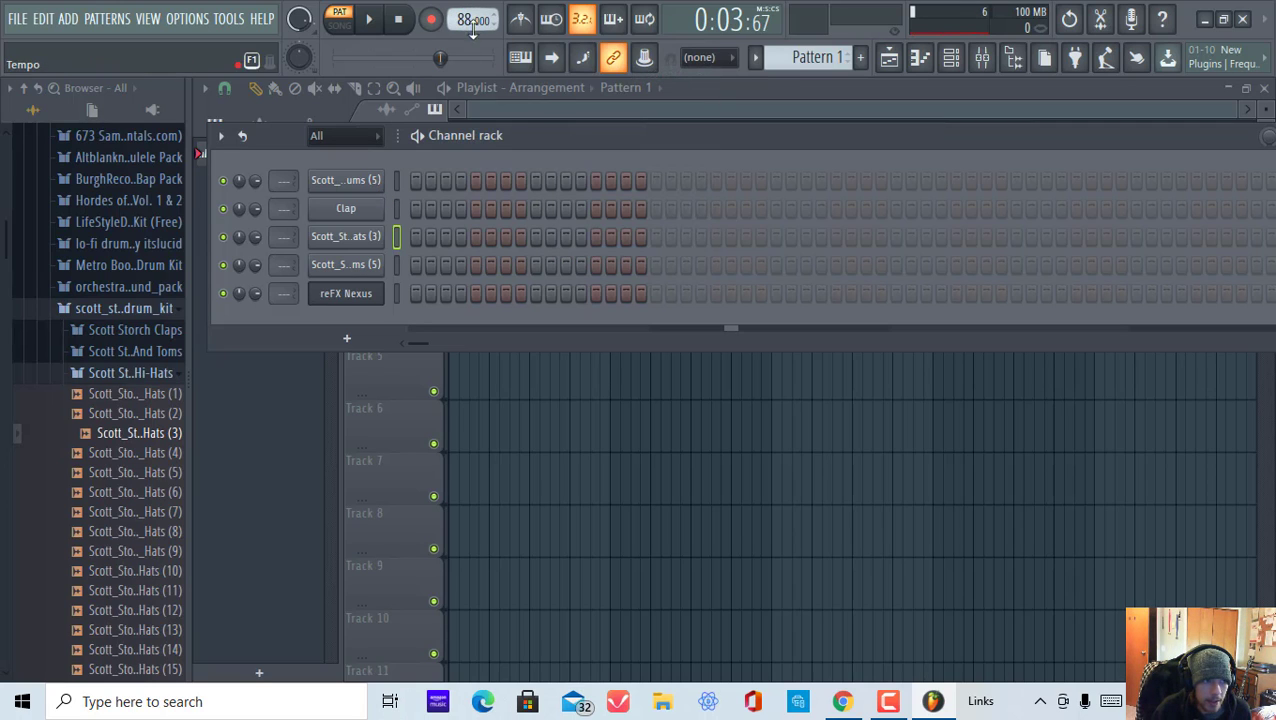
Fill the hi-hat channel on every 2 steps, play the pattern briefly and stop it.
{"action": "right_click", "coordinate": [355, 236]}
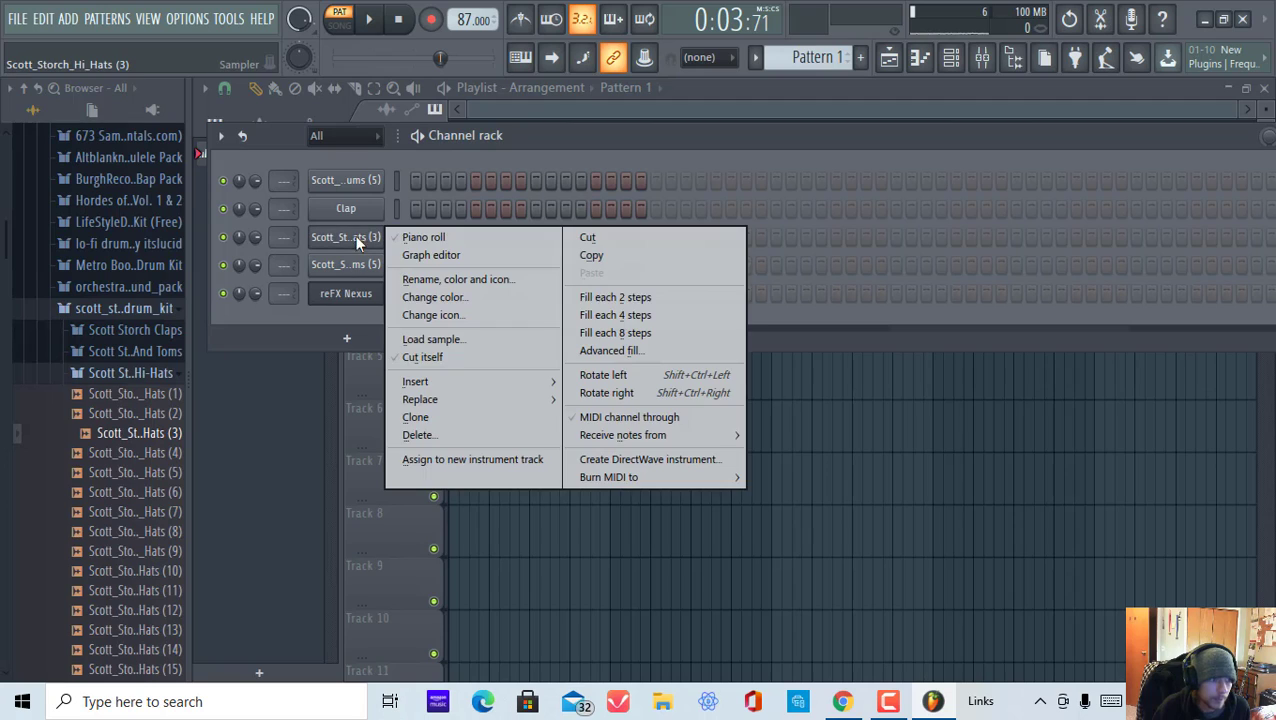
{"action": "left_click", "coordinate": [446, 161]}
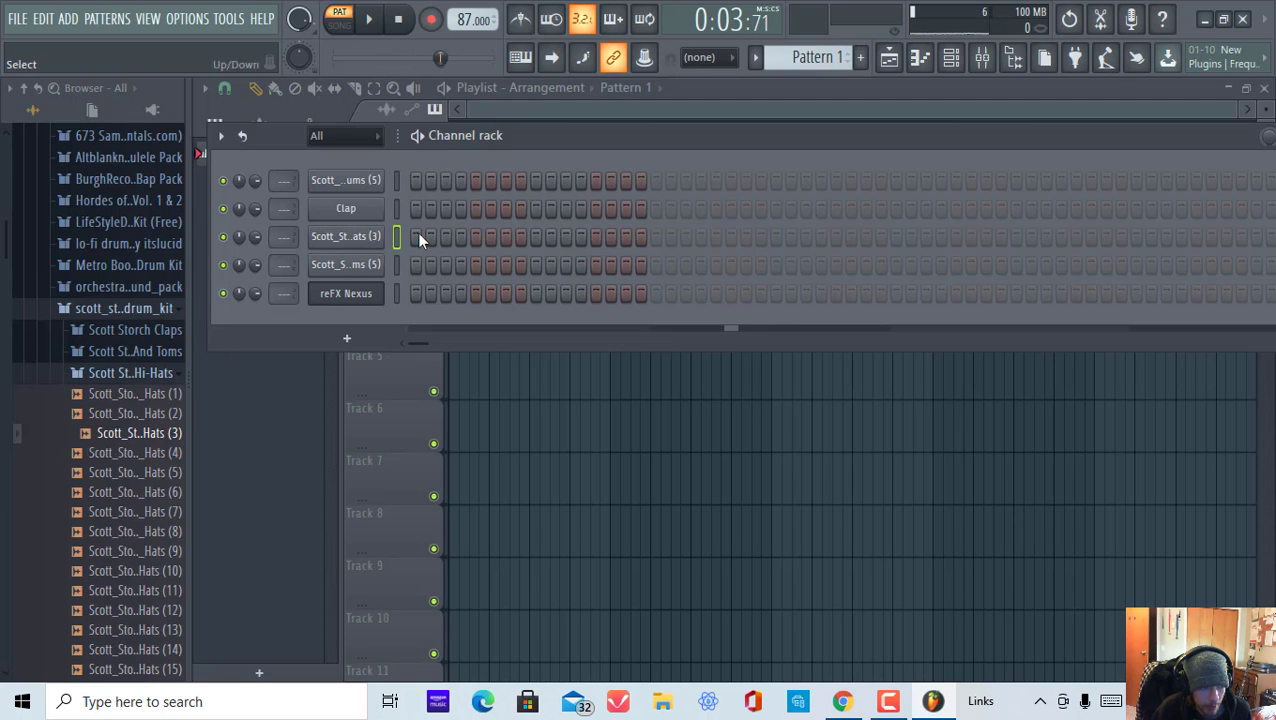
{"action": "right_click", "coordinate": [368, 237]}
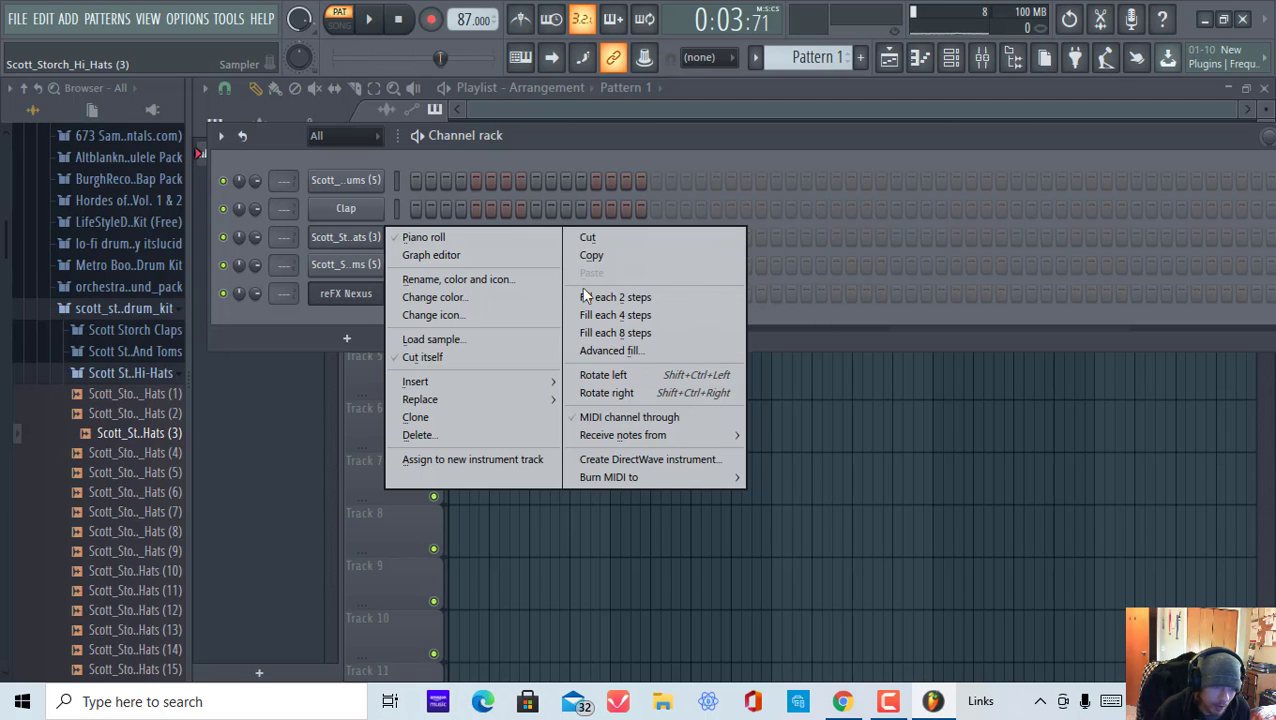
{"action": "left_click", "coordinate": [641, 297]}
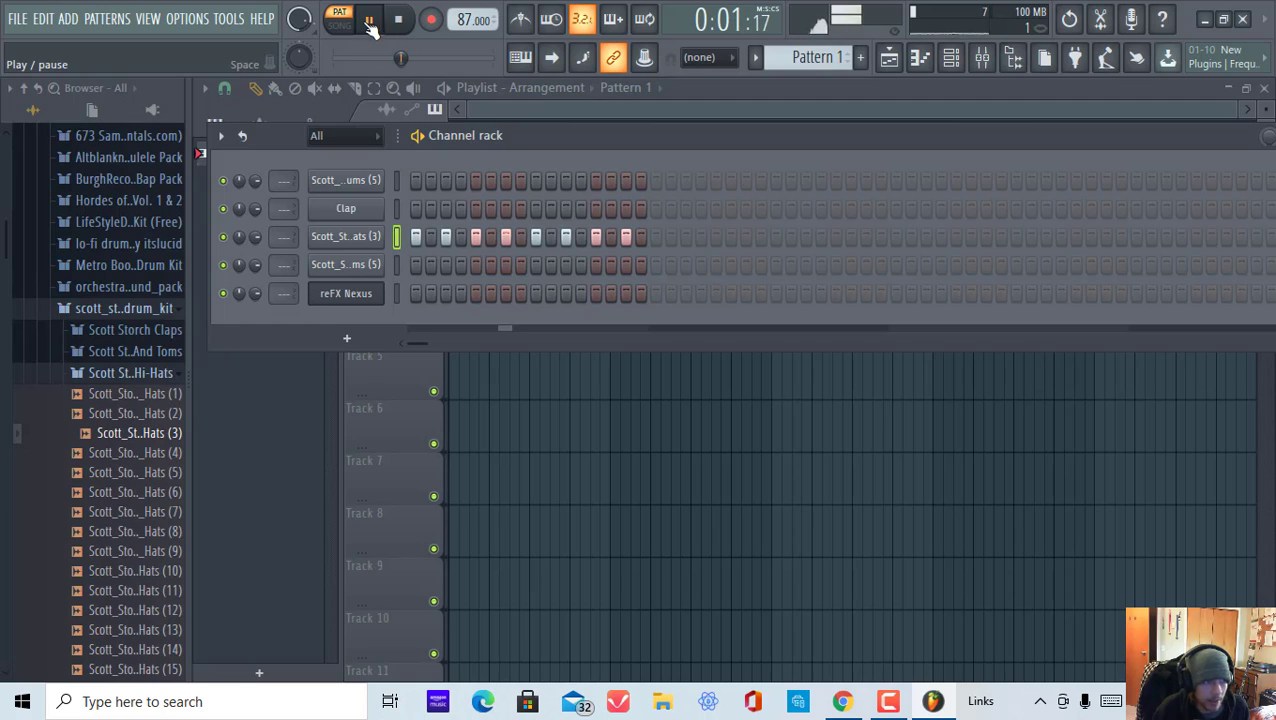
{"action": "left_click", "coordinate": [400, 21]}
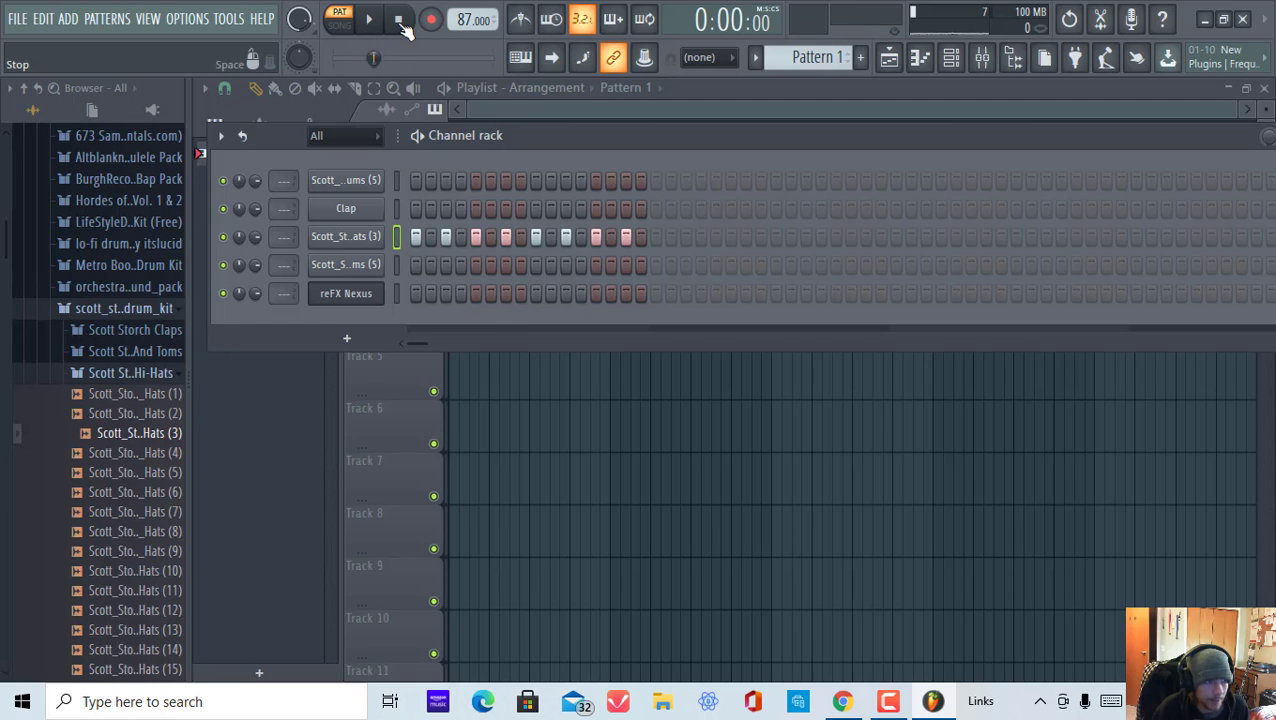
Program snare hits on steps 5 and 13 and kicks on steps 1, 8, 9 and 11, and play the pattern.
{"action": "right_click", "coordinate": [383, 268]}
{"action": "left_click", "coordinate": [344, 263]}
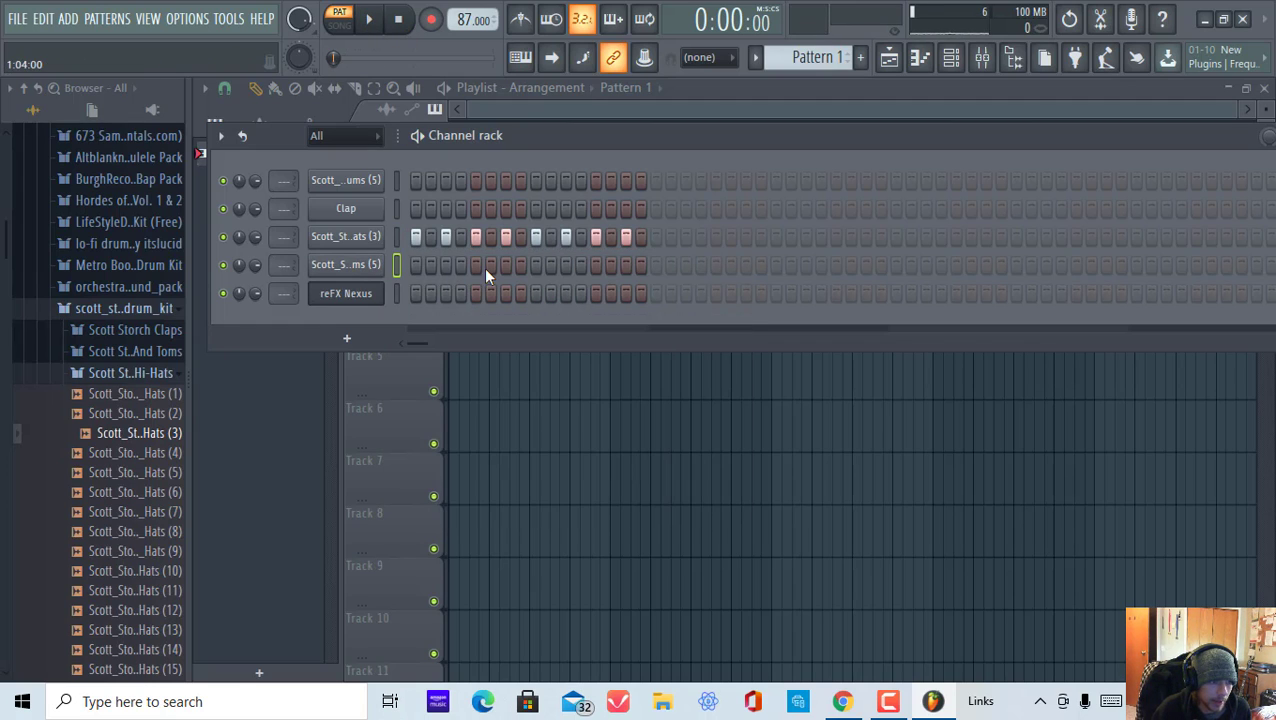
{"action": "left_click", "coordinate": [593, 266]}
{"action": "left_click", "coordinate": [415, 181]}
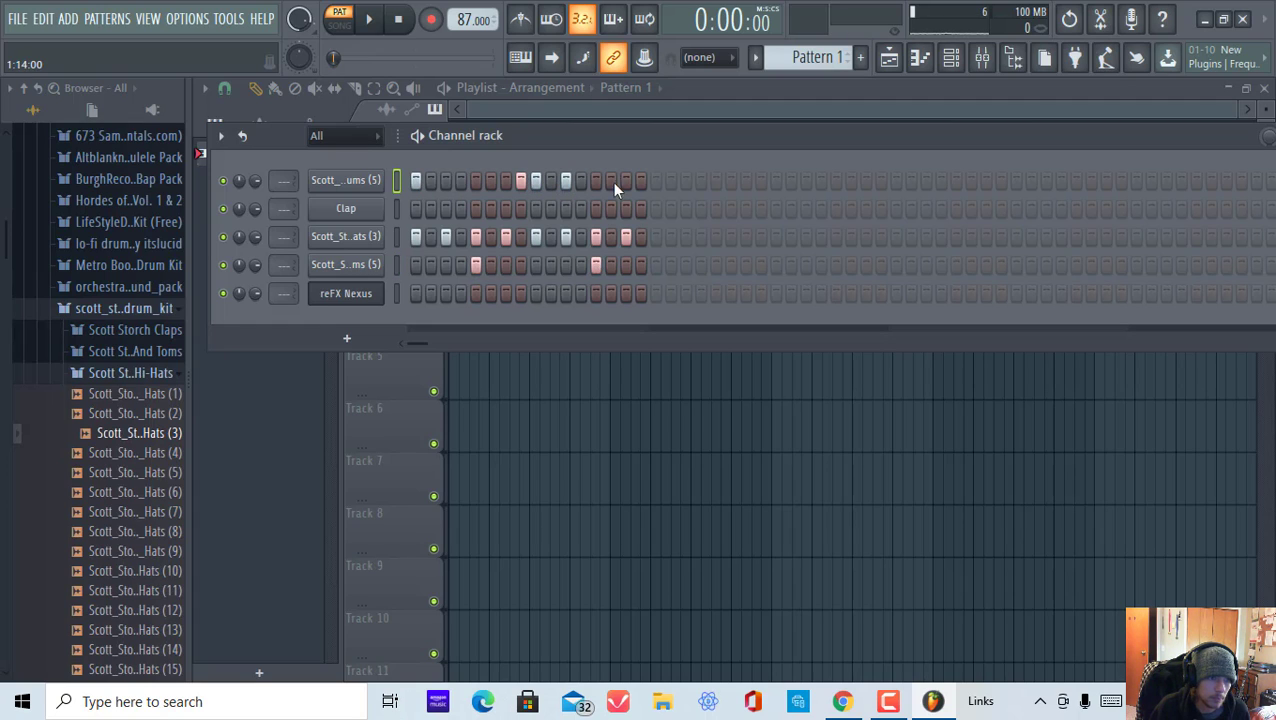
{"action": "left_click", "coordinate": [369, 20]}
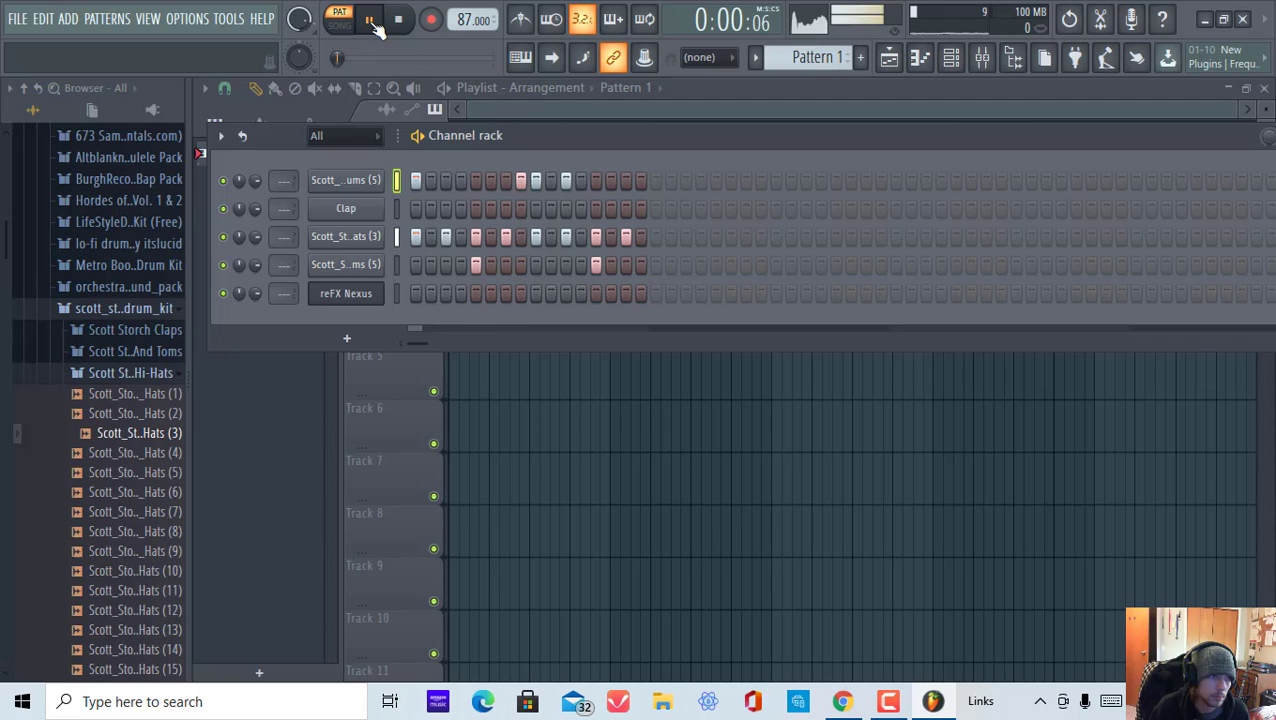
Add a snare hit on step 16 and lower its velocity well below the other snare hits in the graph editor.
{"action": "left_click", "coordinate": [640, 265]}
{"action": "right_click", "coordinate": [376, 275]}
{"action": "left_click", "coordinate": [451, 284]}
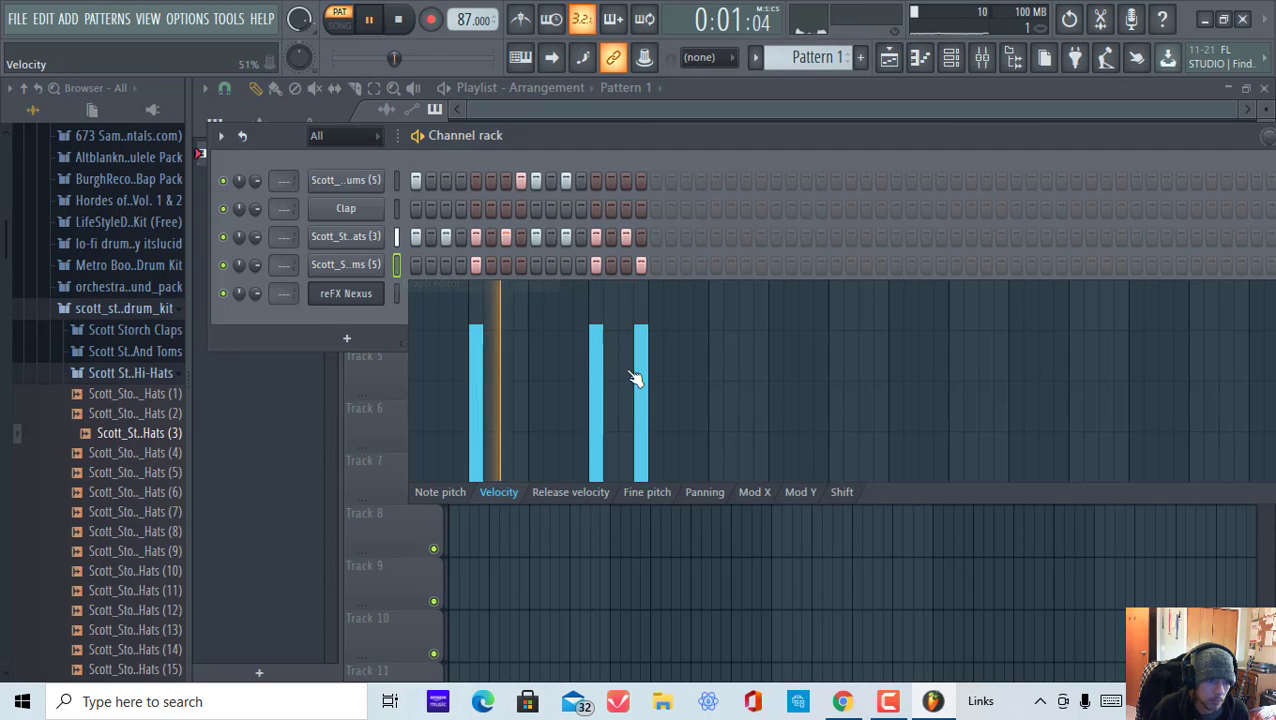
{"action": "left_click", "coordinate": [641, 417]}
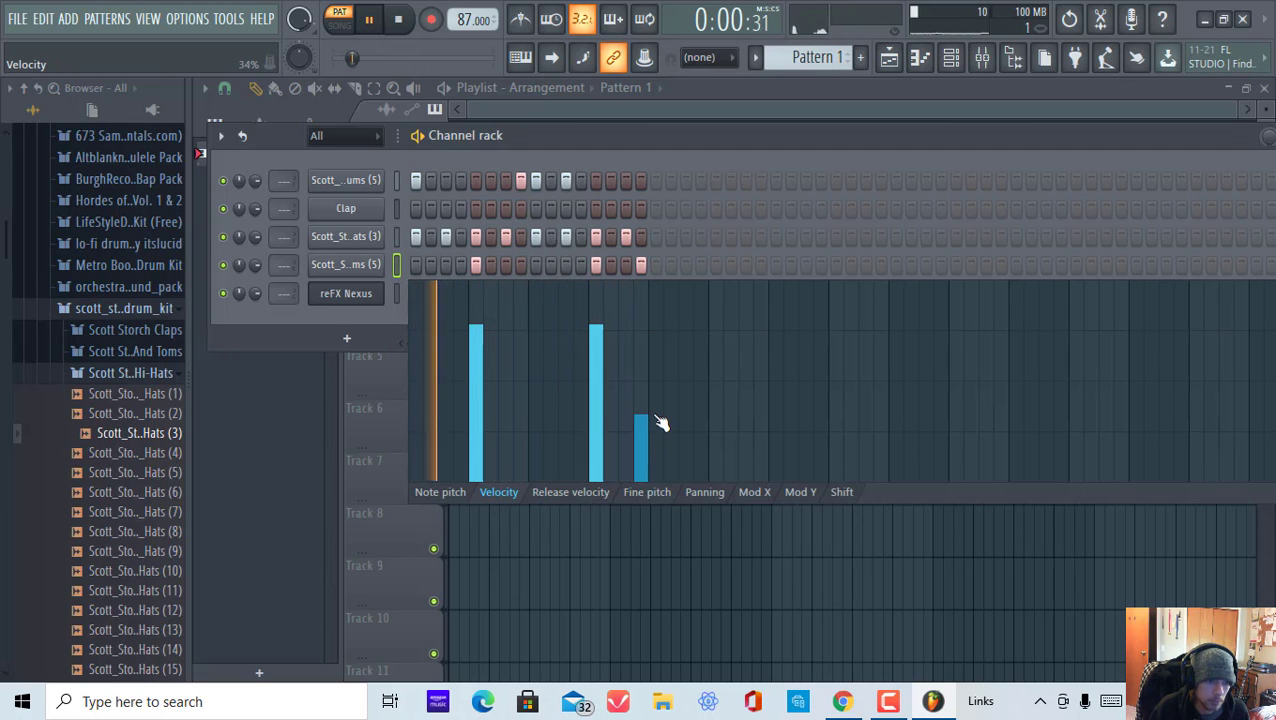
{"action": "left_click", "coordinate": [643, 434]}
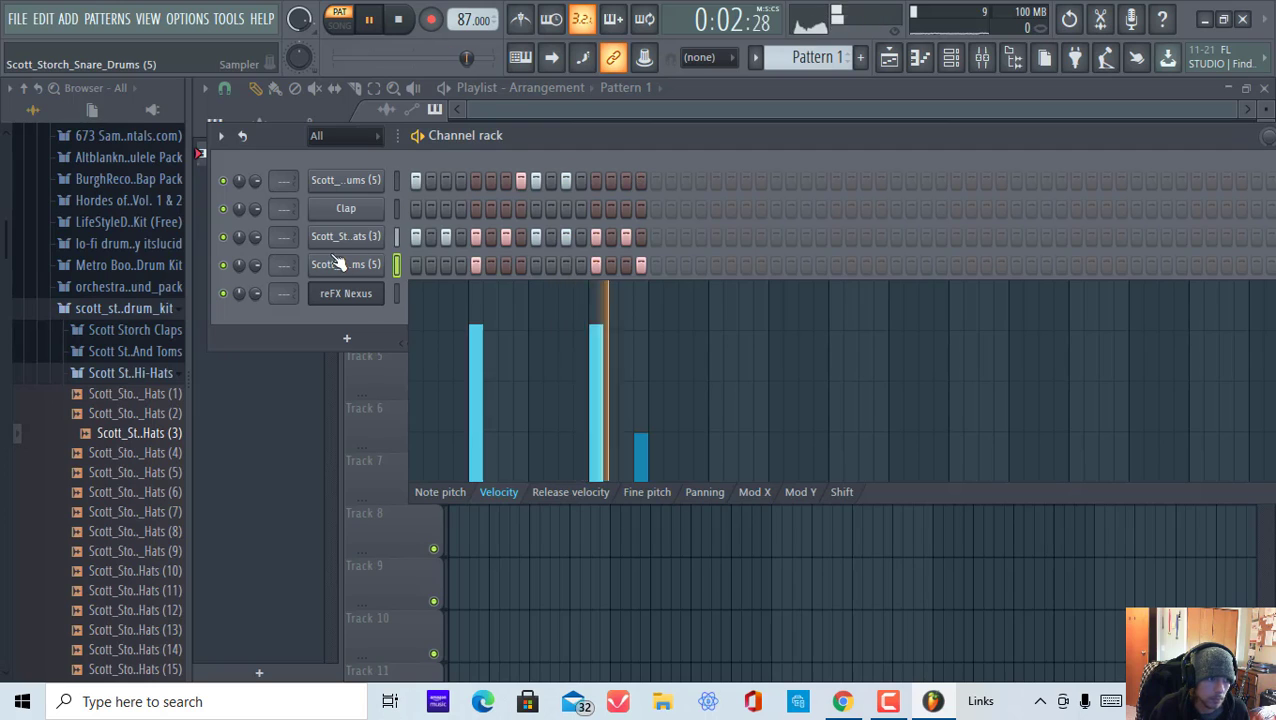
Try filling the snare channel on every 2 steps, pause playback and undo the fill.
{"action": "right_click", "coordinate": [382, 262]}
{"action": "left_click", "coordinate": [632, 325]}
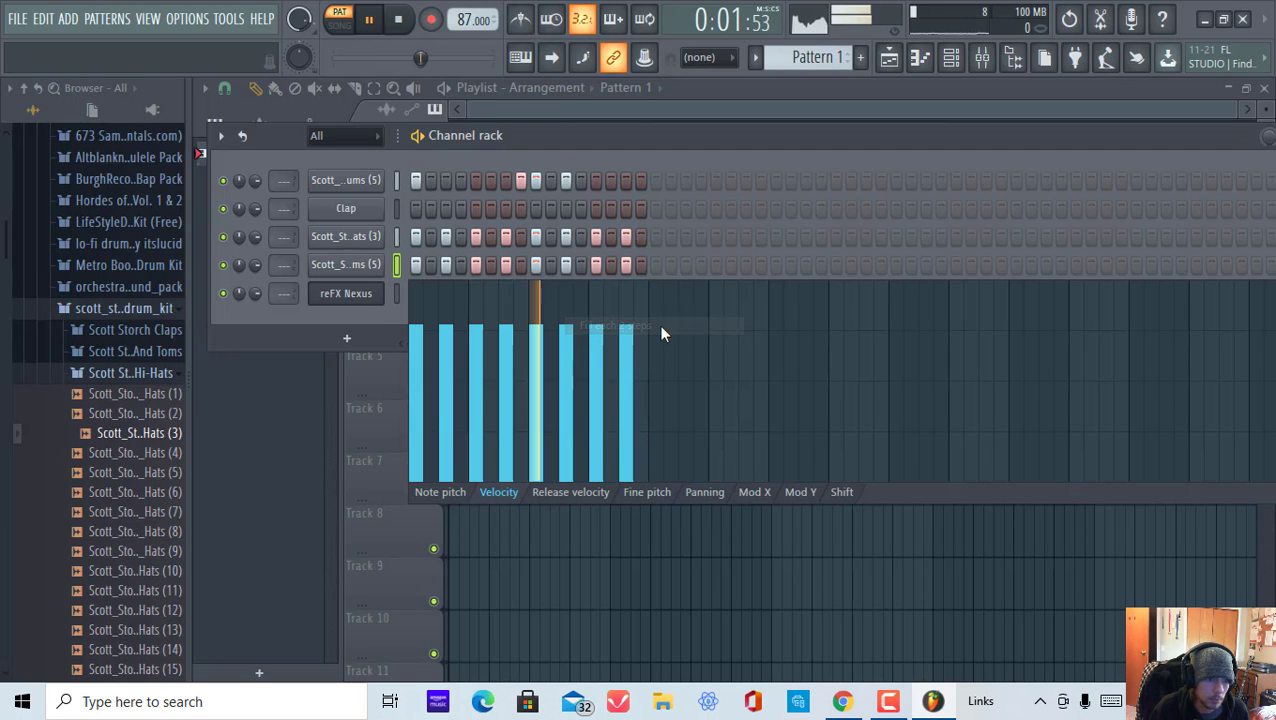
{"action": "right_click", "coordinate": [382, 266]}
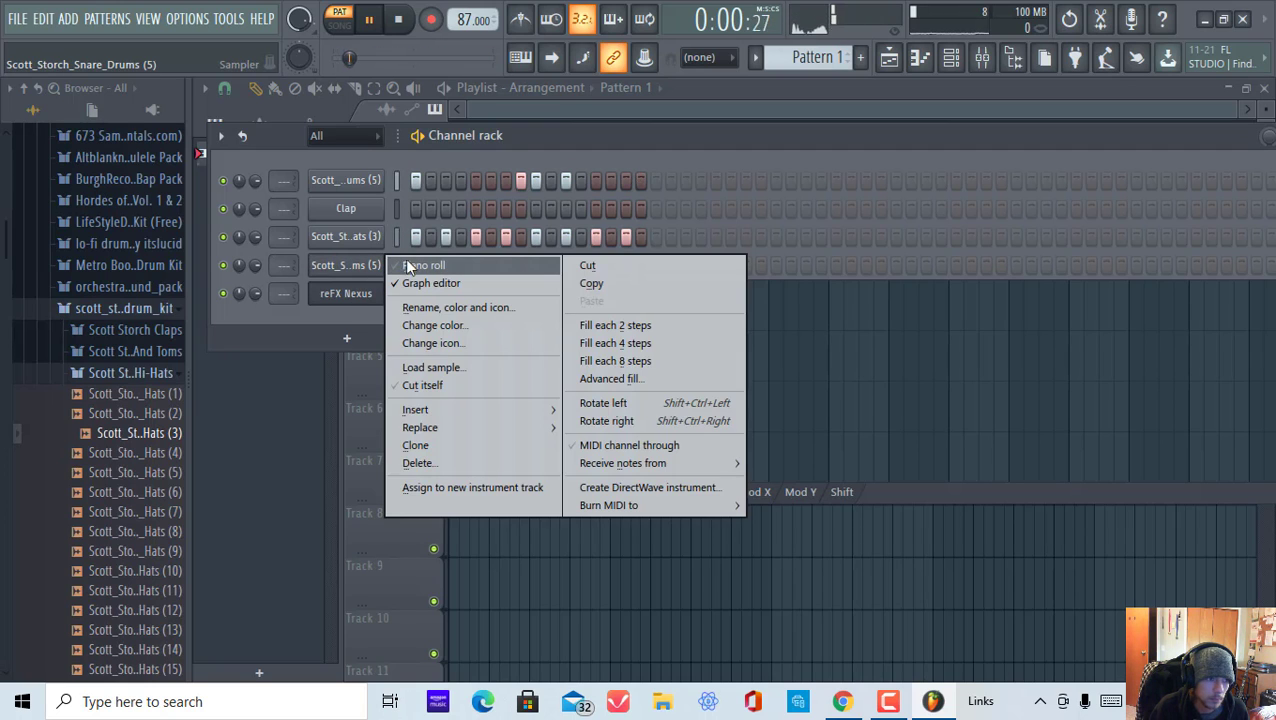
{"action": "left_click", "coordinate": [484, 160]}
{"action": "left_click", "coordinate": [369, 22]}
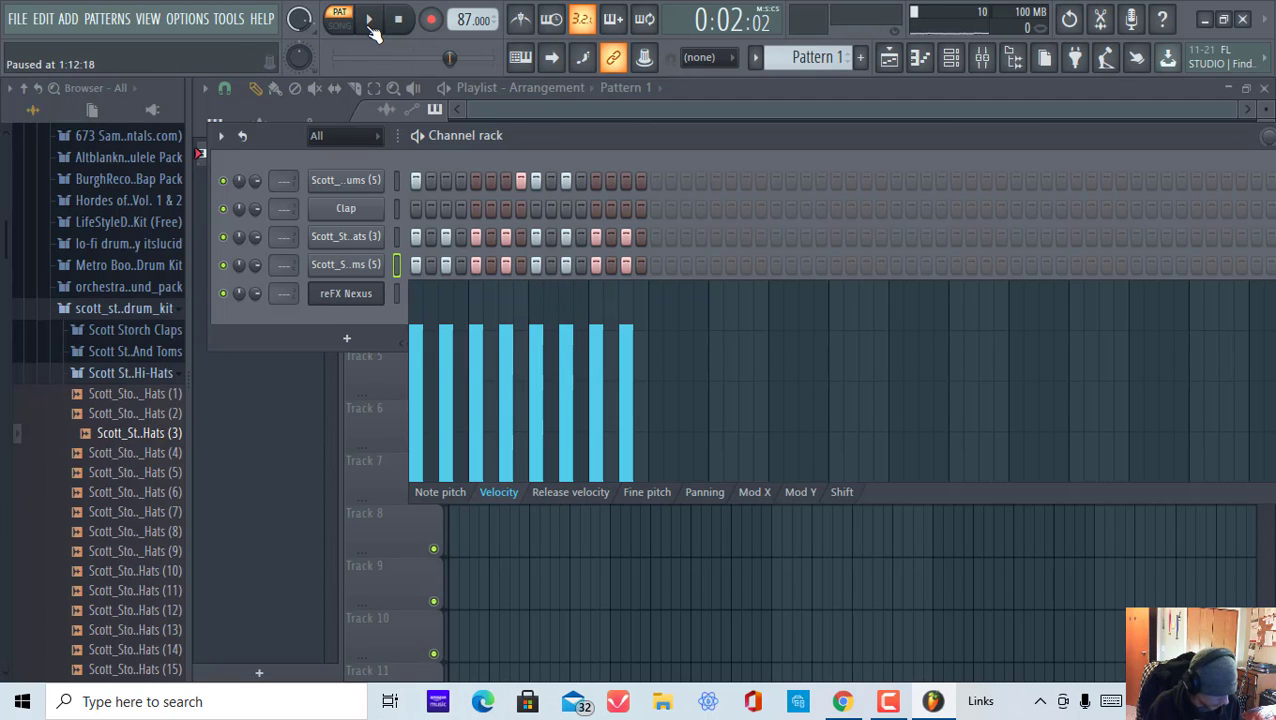
{"action": "key", "text": "ctrl+z"}
Resume playback of the pattern and close the snare channel's graph editor.
{"action": "left_click", "coordinate": [372, 14]}
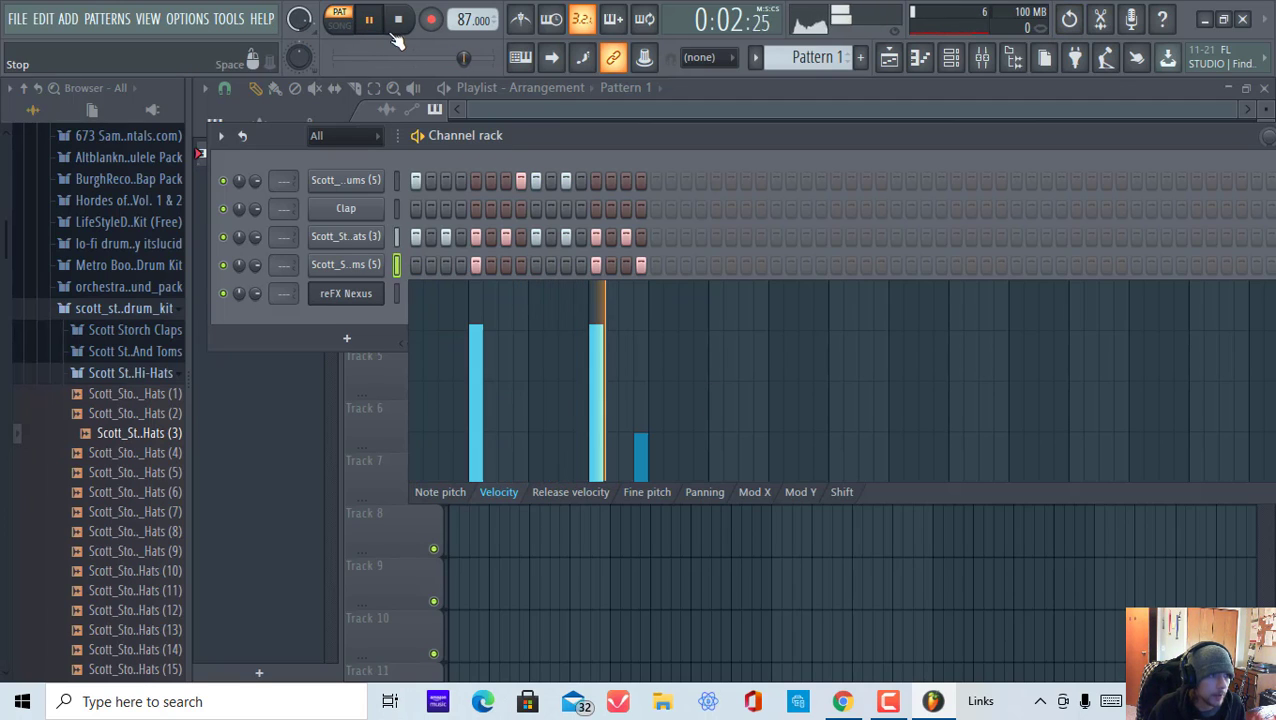
{"action": "right_click", "coordinate": [384, 264]}
{"action": "left_click", "coordinate": [434, 283]}
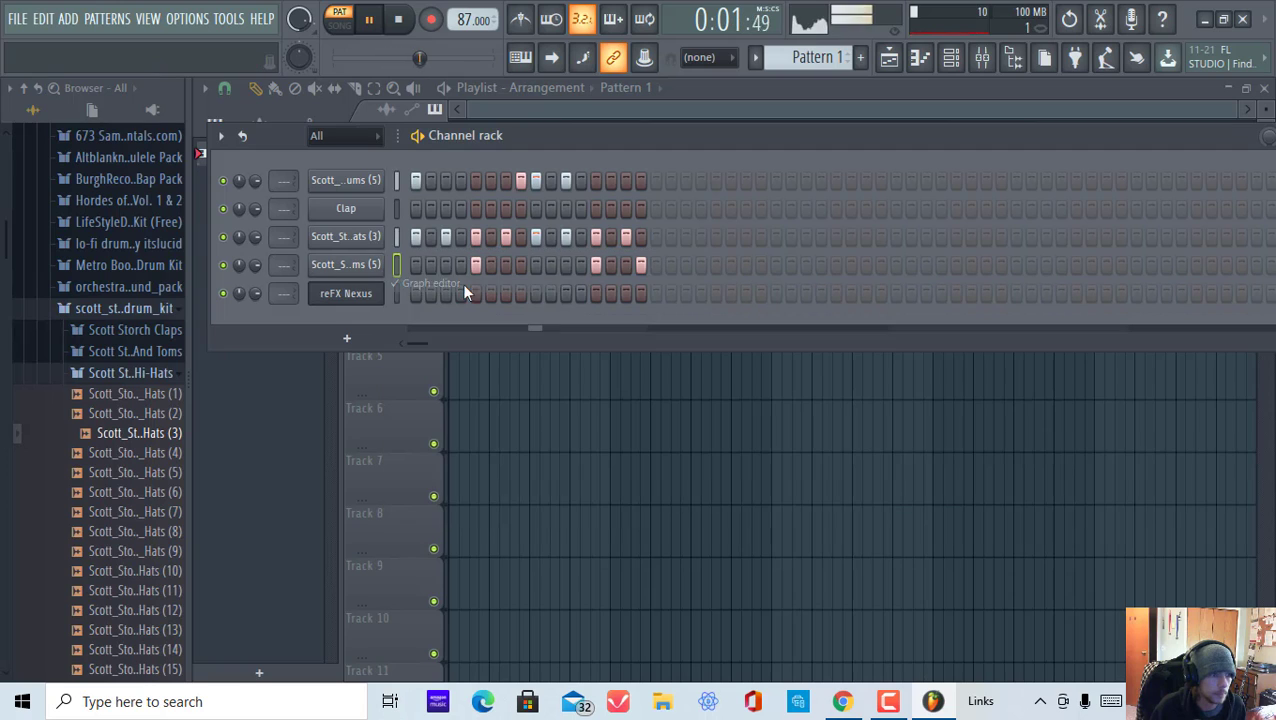
{"action": "right_click", "coordinate": [362, 300]}
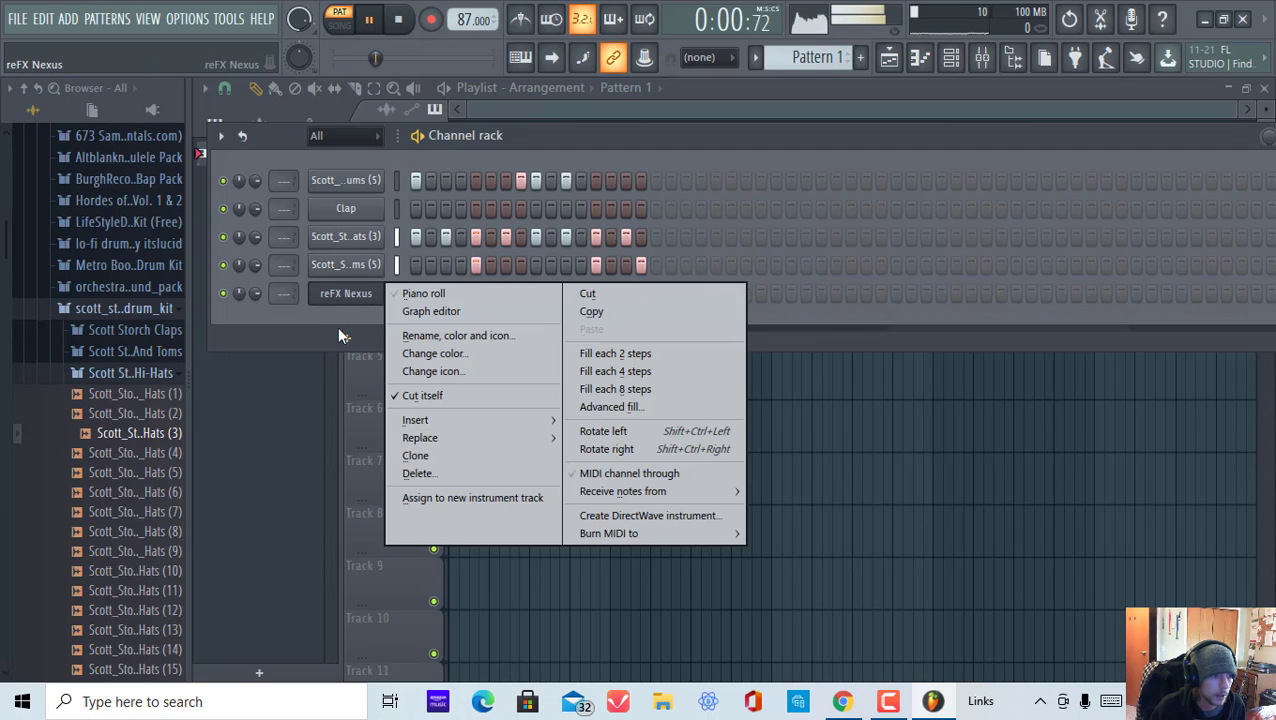
{"action": "left_click", "coordinate": [337, 326]}
Move the Channel rack lower, place Pattern 1 at bar 1 of playlist Track 1, and pause playback.
{"action": "left_click_drag", "start_coordinate": [638, 129], "coordinate": [630, 227]}
{"action": "left_click_drag", "start_coordinate": [465, 167], "coordinate": [336, 169]}
{"action": "key", "text": "space"}
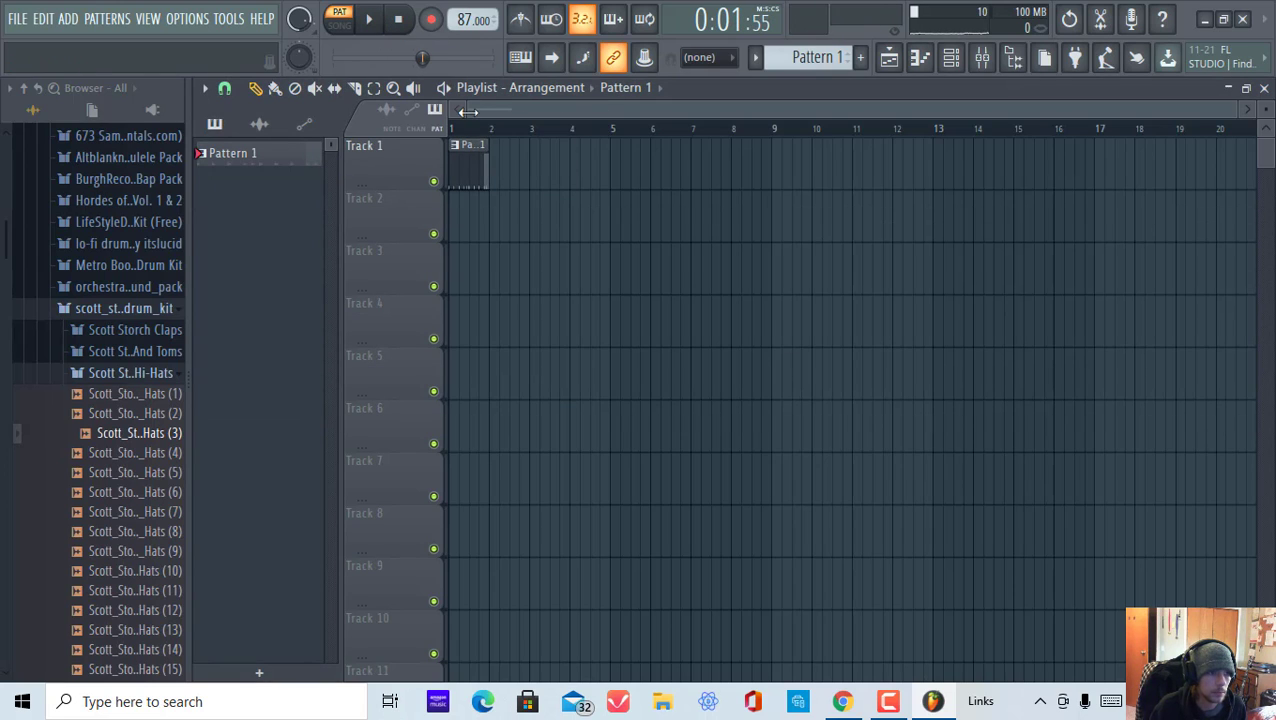
{"action": "scroll", "coordinate": [483, 131], "scroll_direction": "up", "scroll_amount": 4}
{"action": "scroll", "coordinate": [483, 131], "scroll_direction": "down", "scroll_amount": 4}
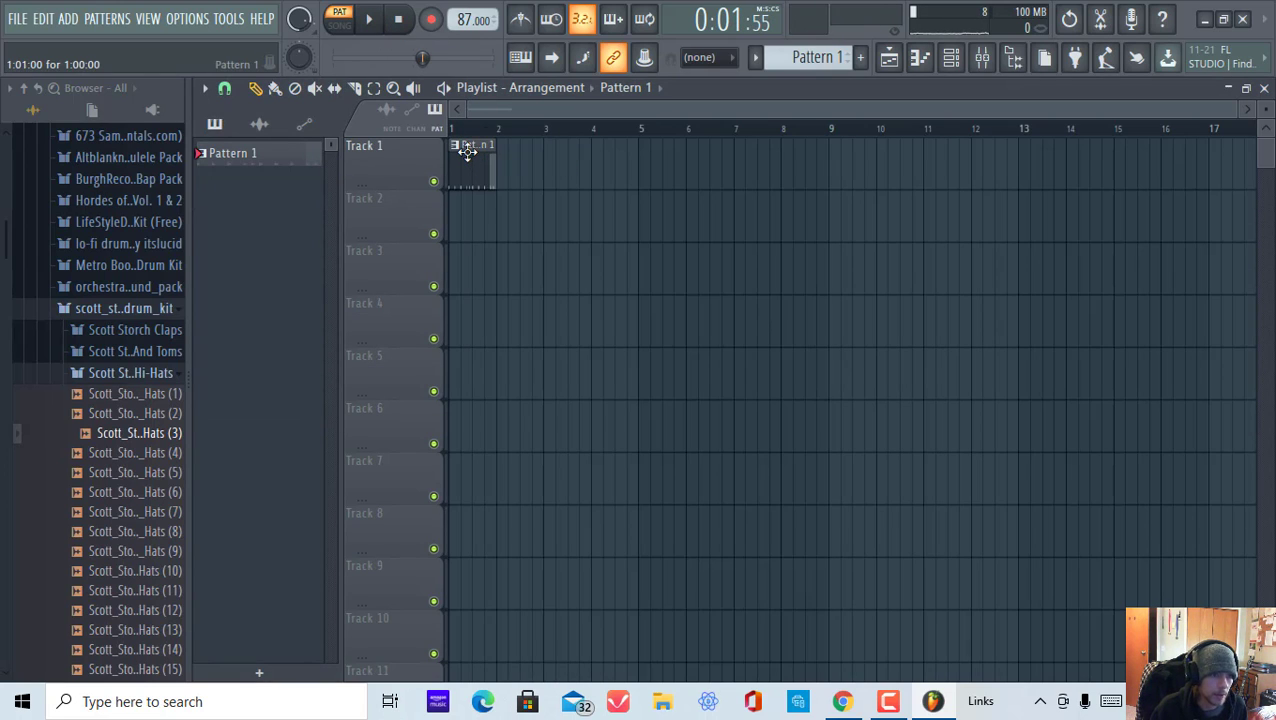
Create Pattern 2 with its default name and place it at bar 1 of playlist Track 2.
{"action": "left_click", "coordinate": [860, 60]}
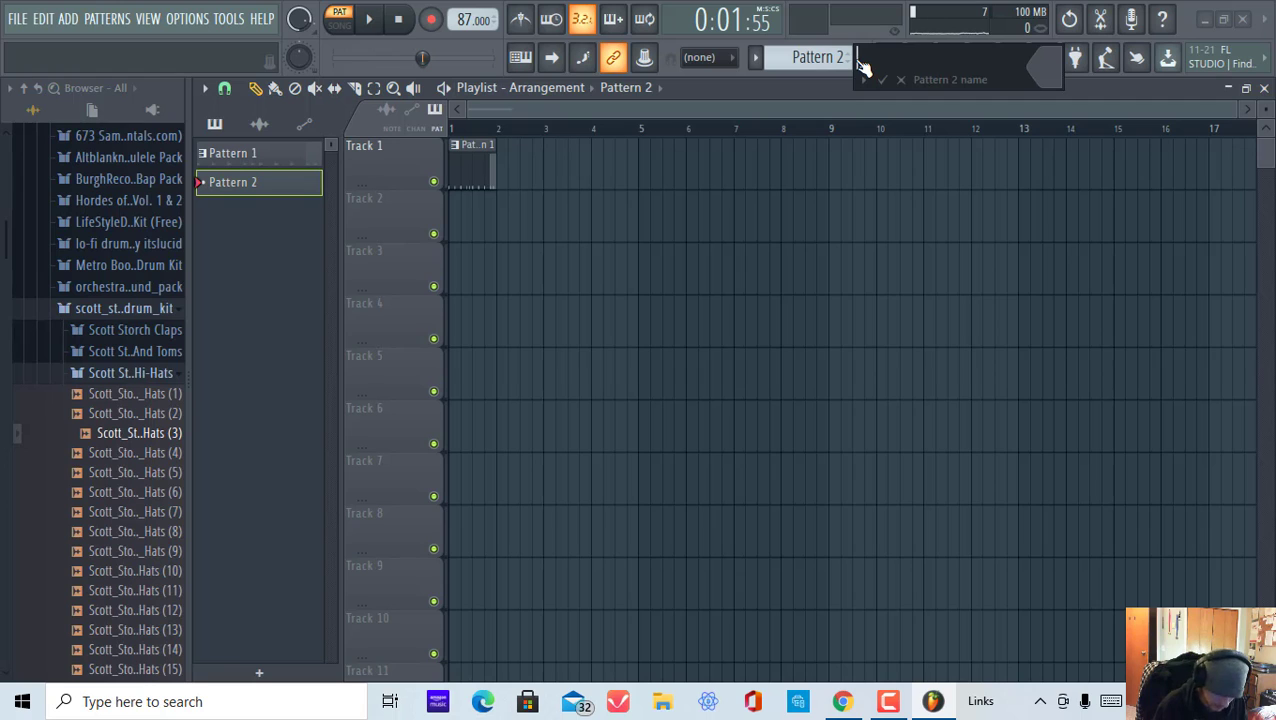
{"action": "key", "text": "Return"}
{"action": "left_click", "coordinate": [470, 216]}
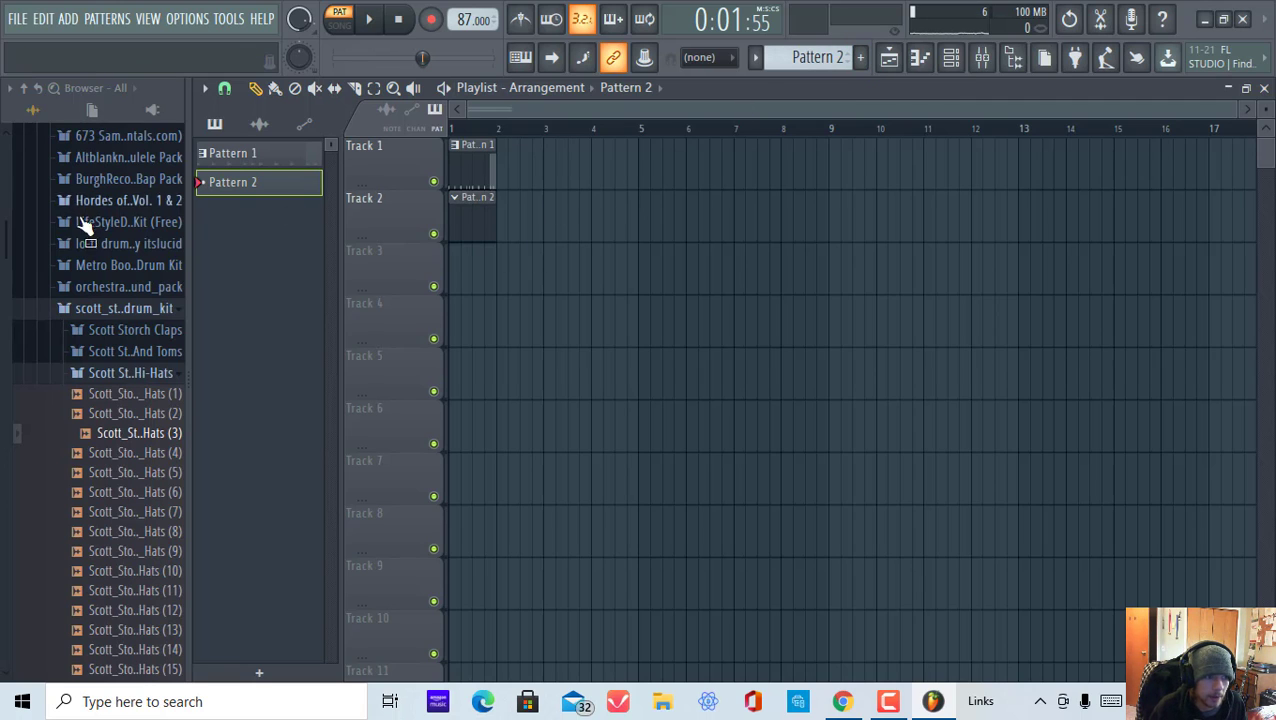
{"action": "double_click", "coordinate": [476, 212]}
{"action": "right_click", "coordinate": [338, 385]}
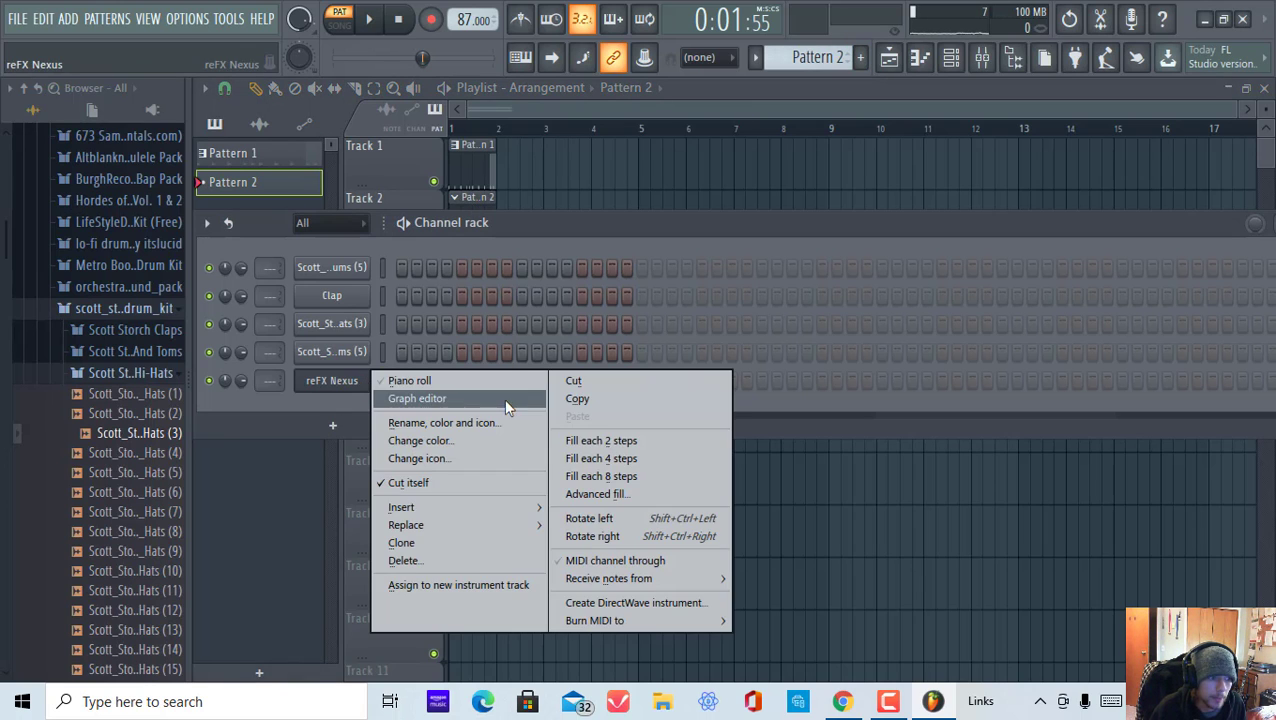
{"action": "left_click", "coordinate": [512, 166]}
Select bar 1 of the playlist as the loop range and play the arrangement in song mode.
{"action": "scroll", "coordinate": [498, 129], "scroll_direction": "up", "scroll_amount": 3}
{"action": "scroll", "coordinate": [500, 130], "scroll_direction": "up", "scroll_amount": 2}
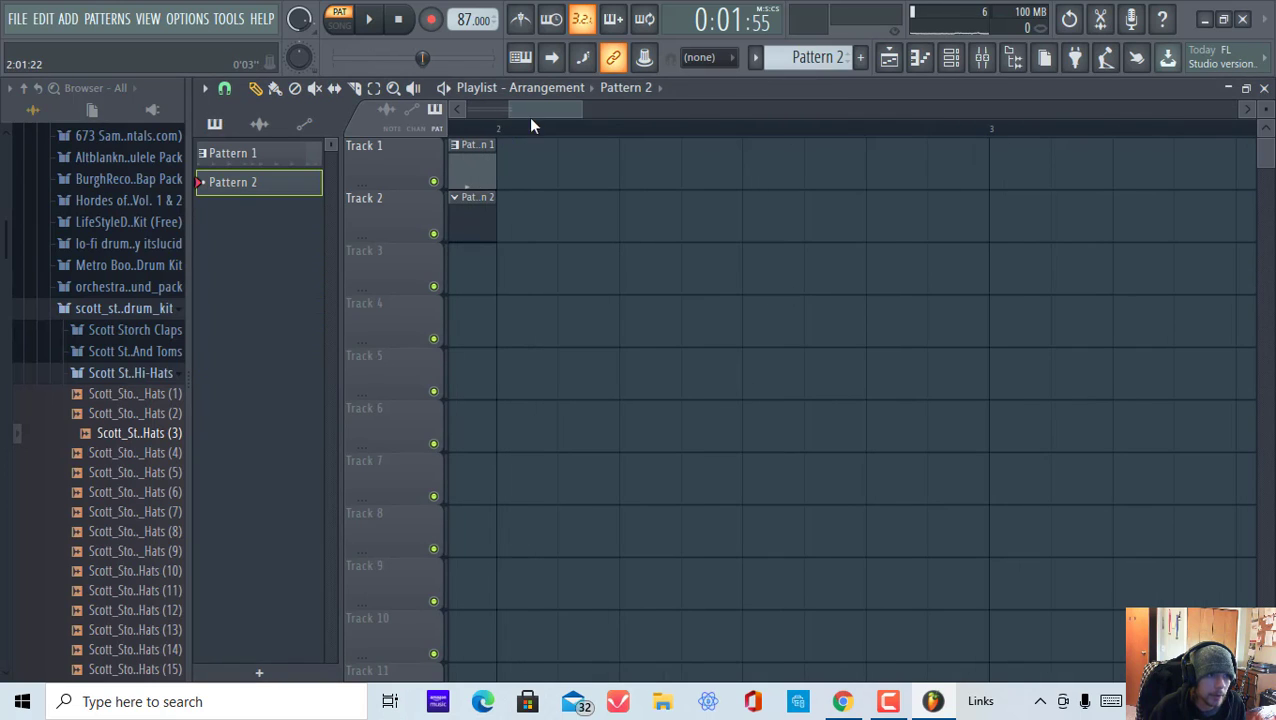
{"action": "left_click_drag", "start_coordinate": [568, 108], "coordinate": [524, 115]}
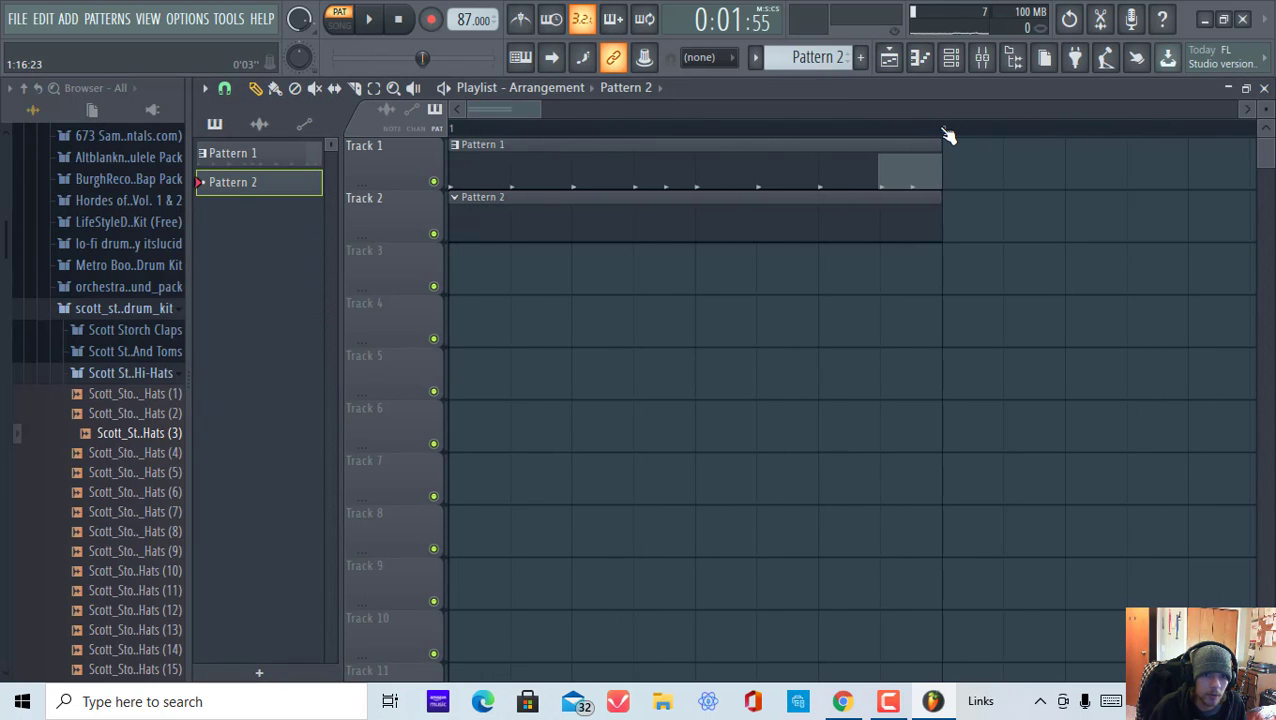
{"action": "left_click_drag", "start_coordinate": [948, 130], "coordinate": [36, 133]}
{"action": "right_click", "coordinate": [672, 284]}
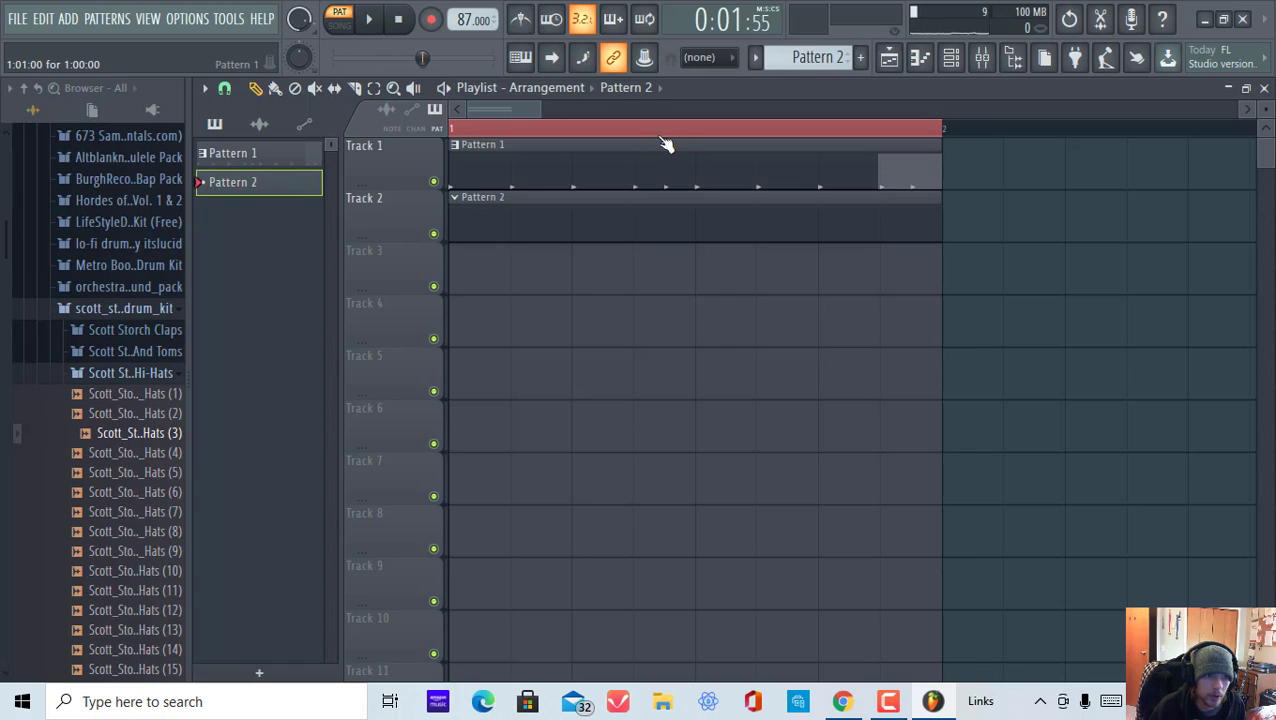
{"action": "scroll", "coordinate": [666, 145], "scroll_direction": "down", "scroll_amount": 4}
{"action": "left_click", "coordinate": [340, 24]}
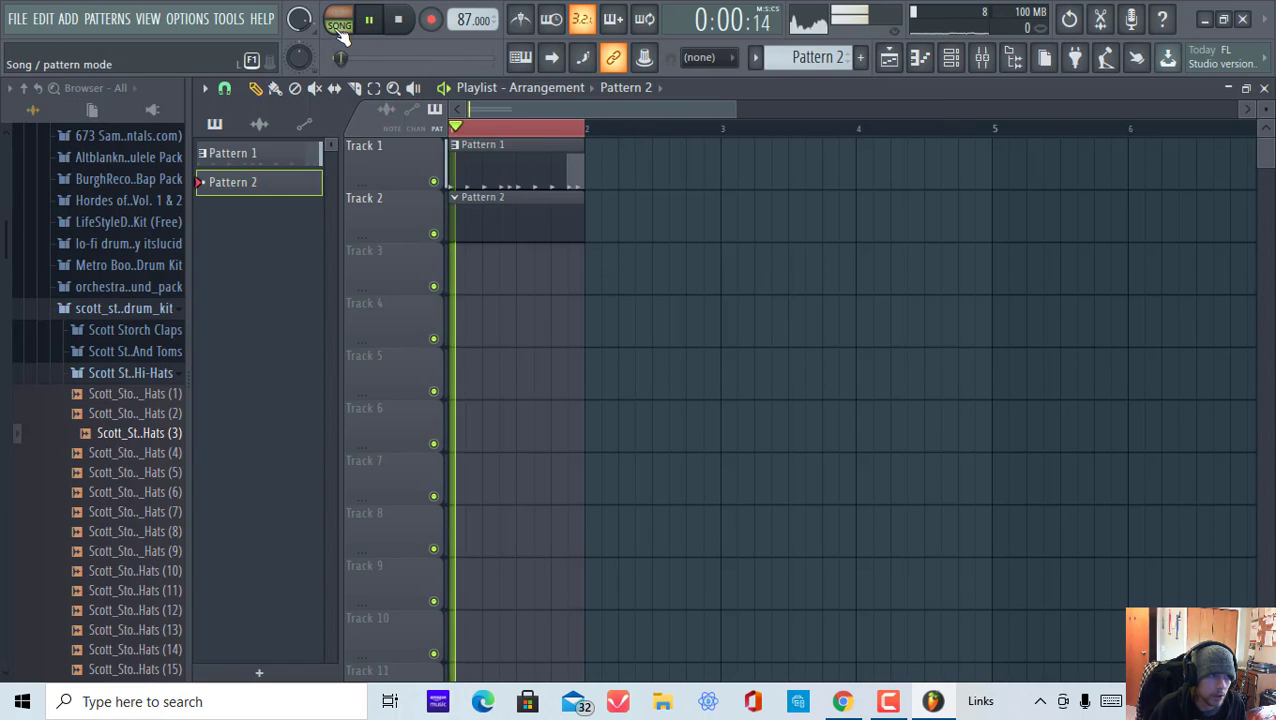
Show the Channel rack again and open the reFX Nexus channel's piano roll for Pattern 2.
{"action": "left_click", "coordinate": [980, 57]}
{"action": "left_click", "coordinate": [974, 59]}
{"action": "left_click", "coordinate": [965, 62]}
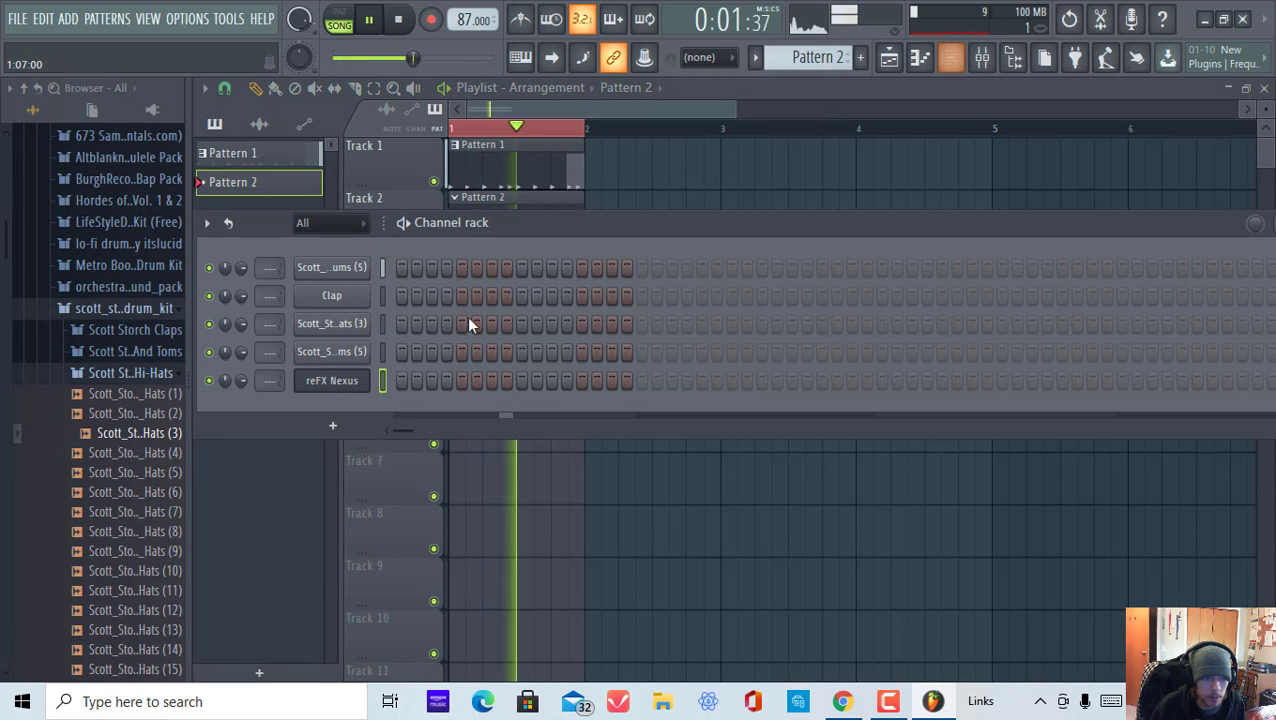
{"action": "left_click", "coordinate": [336, 386]}
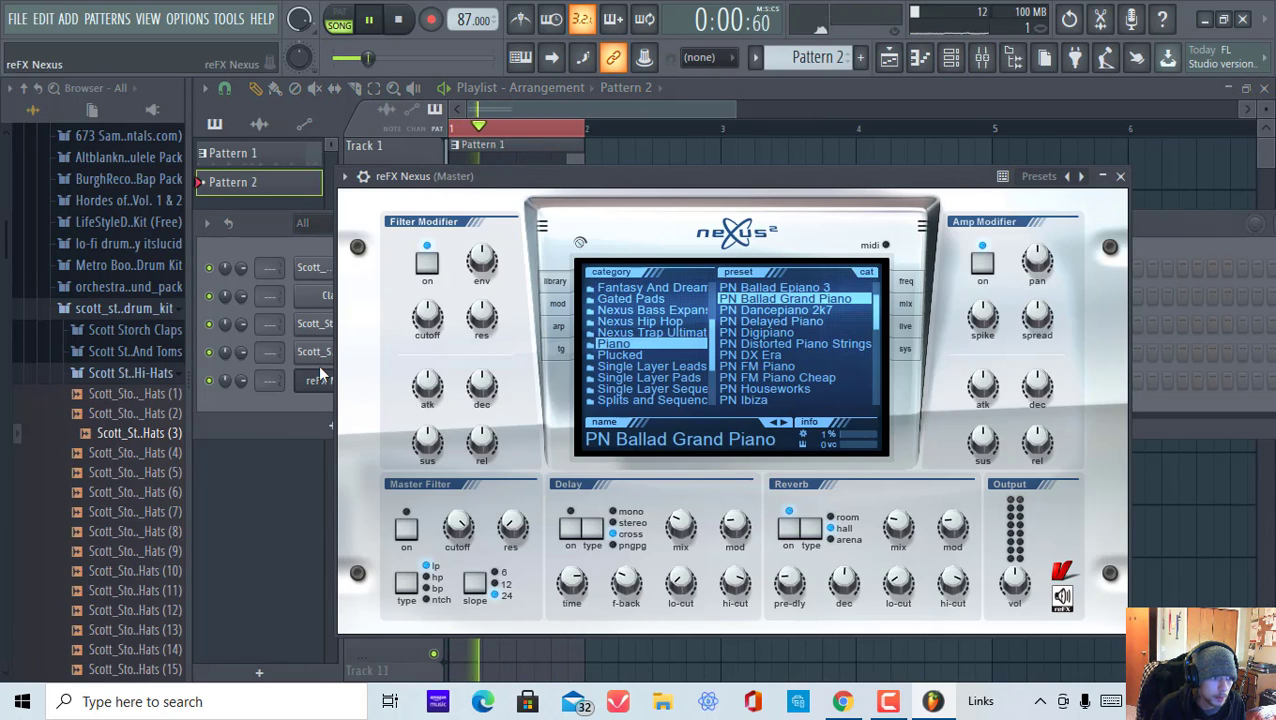
{"action": "right_click", "coordinate": [330, 372]}
{"action": "left_click", "coordinate": [430, 372]}
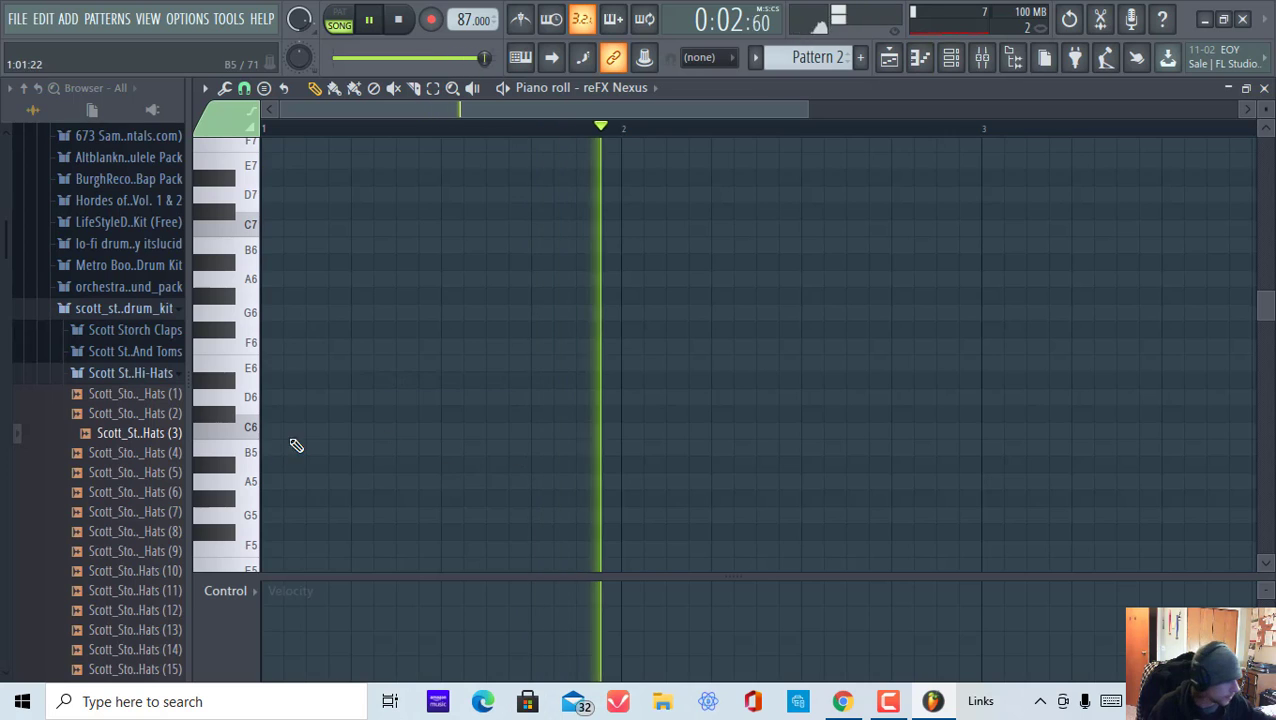
Stop playback and draw three consecutive notes, E3, G3 and F3, to fill bar 1 of the Nexus piano roll.
{"action": "scroll", "coordinate": [552, 148], "scroll_direction": "up", "scroll_amount": 1}
{"action": "scroll", "coordinate": [556, 136], "scroll_direction": "down", "scroll_amount": 2}
{"action": "scroll", "coordinate": [556, 136], "scroll_direction": "down", "scroll_amount": 1}
{"action": "scroll", "coordinate": [421, 290], "scroll_direction": "down", "scroll_amount": 3}
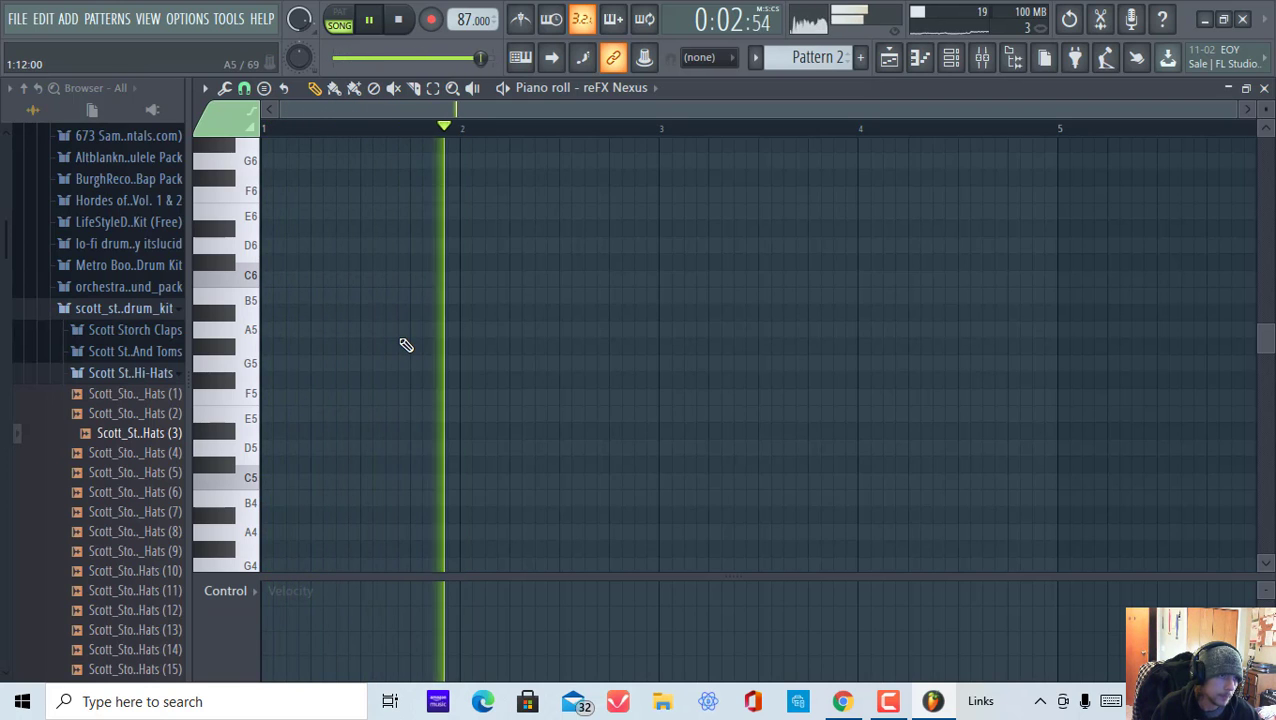
{"action": "scroll", "coordinate": [400, 360], "scroll_direction": "down", "scroll_amount": 6}
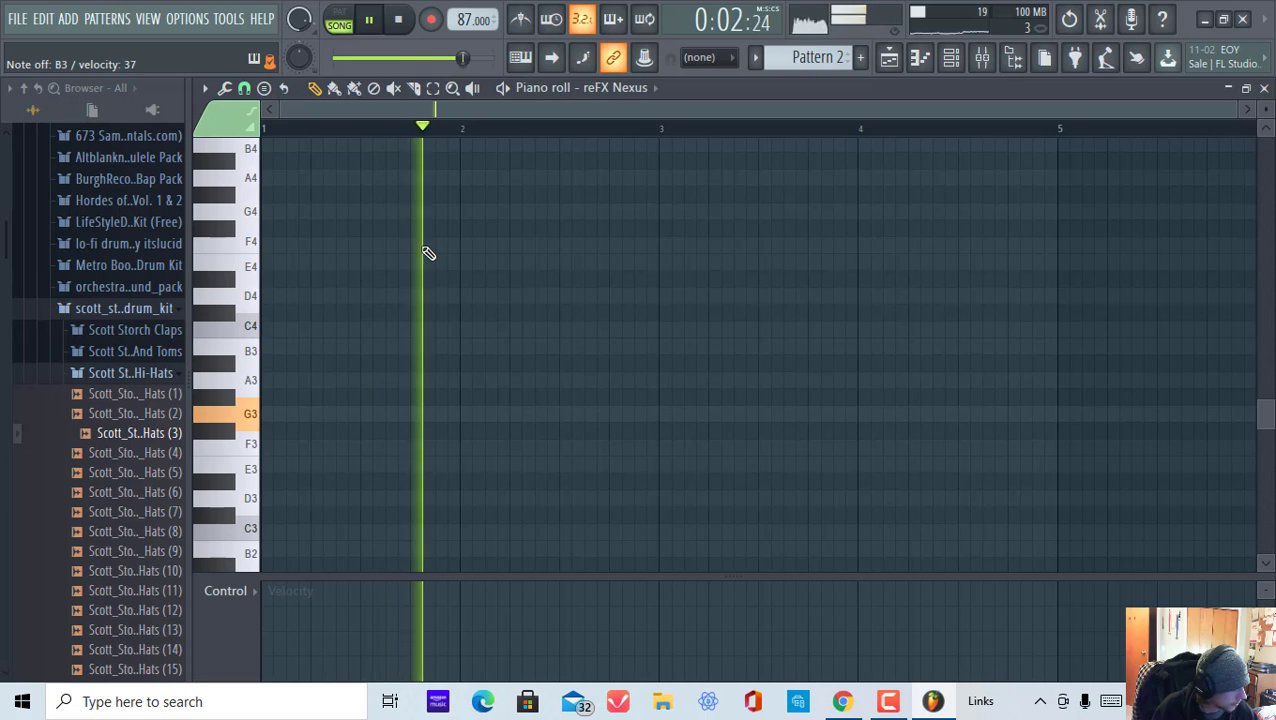
{"action": "left_click", "coordinate": [382, 17]}
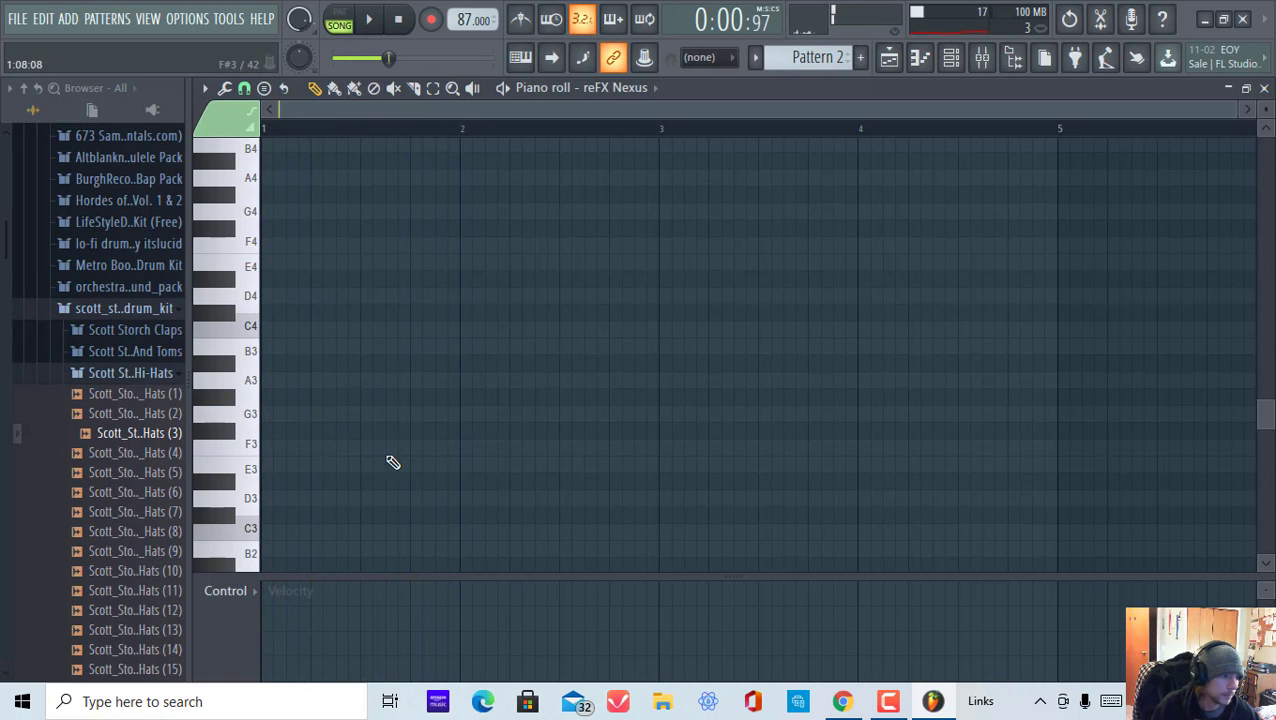
{"action": "left_click", "coordinate": [392, 465]}
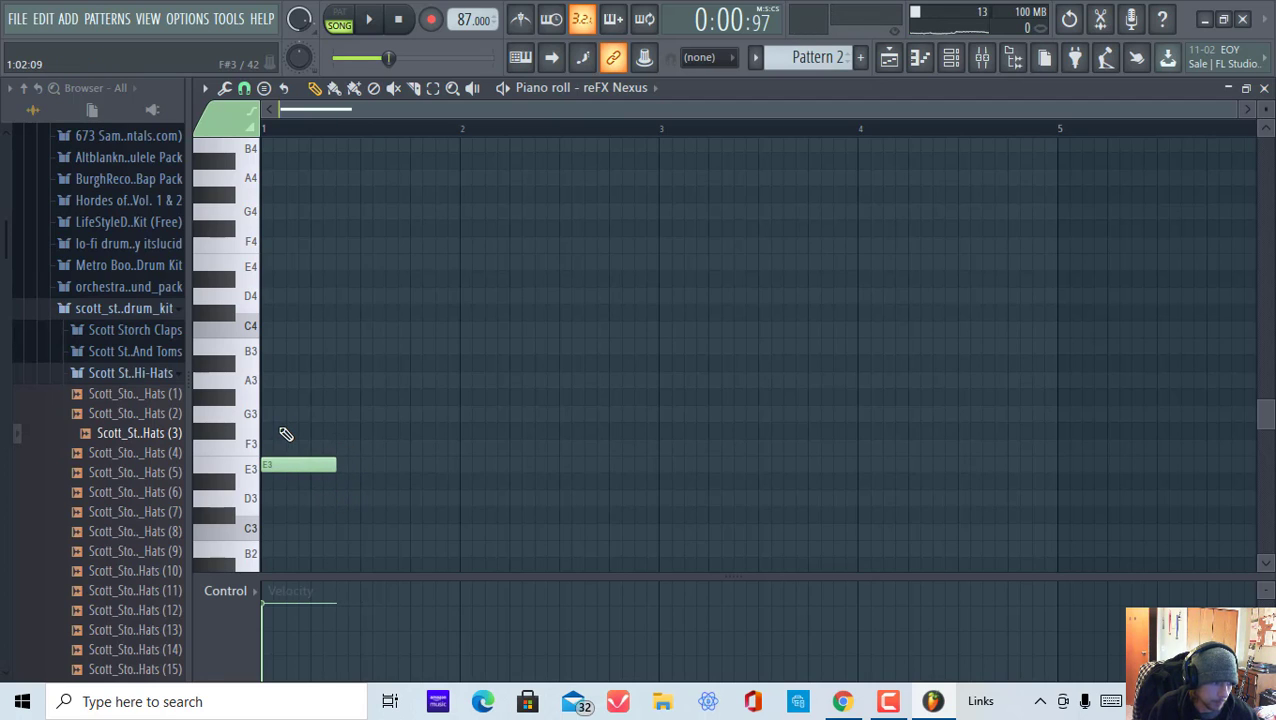
{"action": "left_click", "coordinate": [334, 414]}
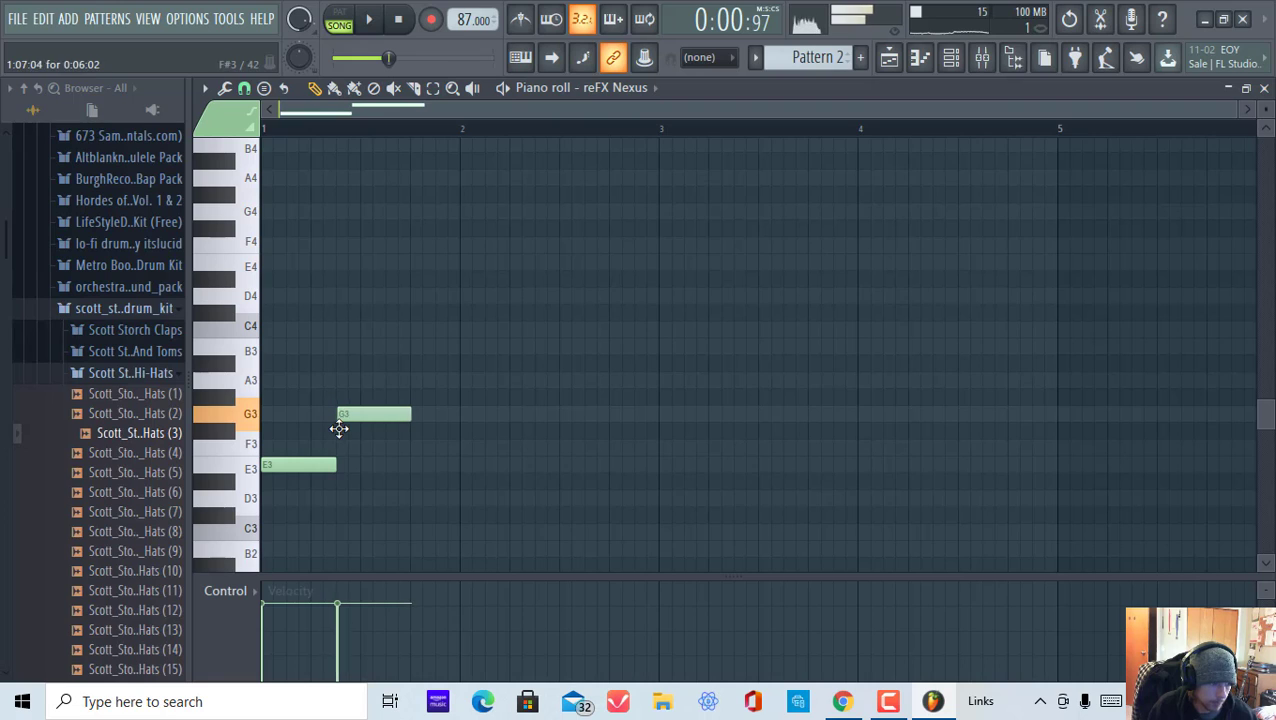
{"action": "left_click_drag", "start_coordinate": [335, 429], "coordinate": [337, 411]}
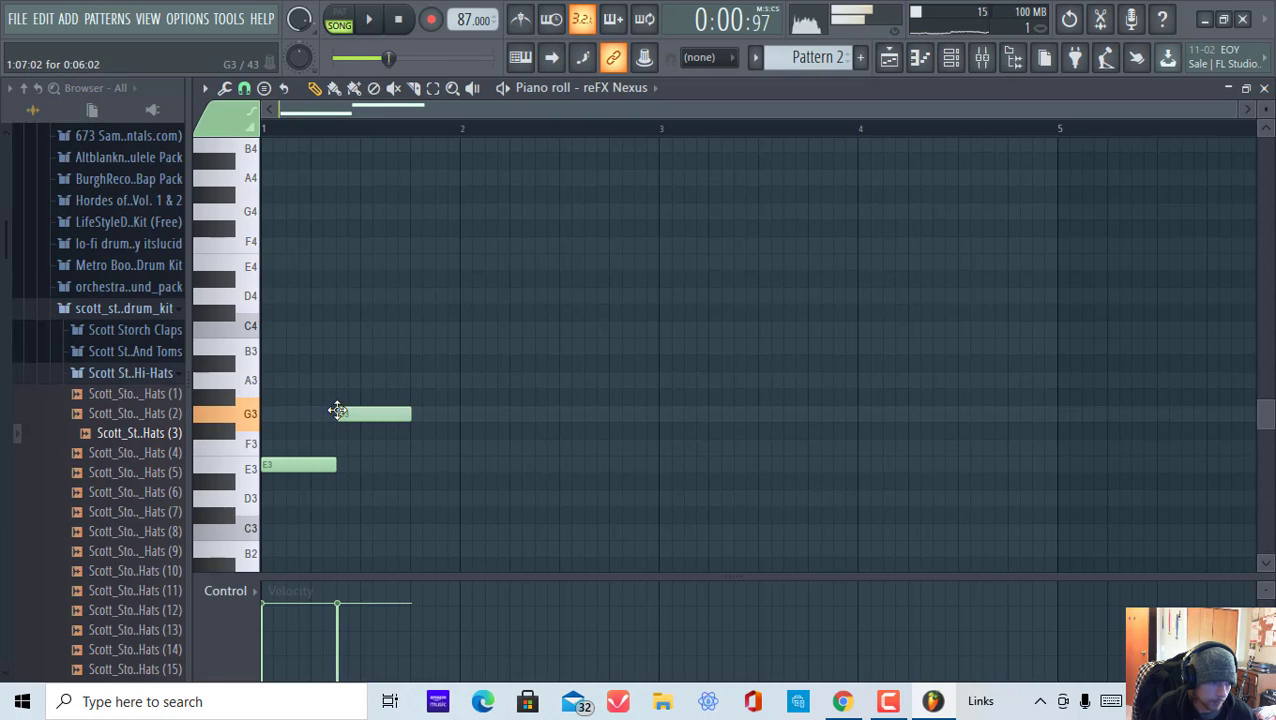
{"action": "left_click", "coordinate": [412, 451]}
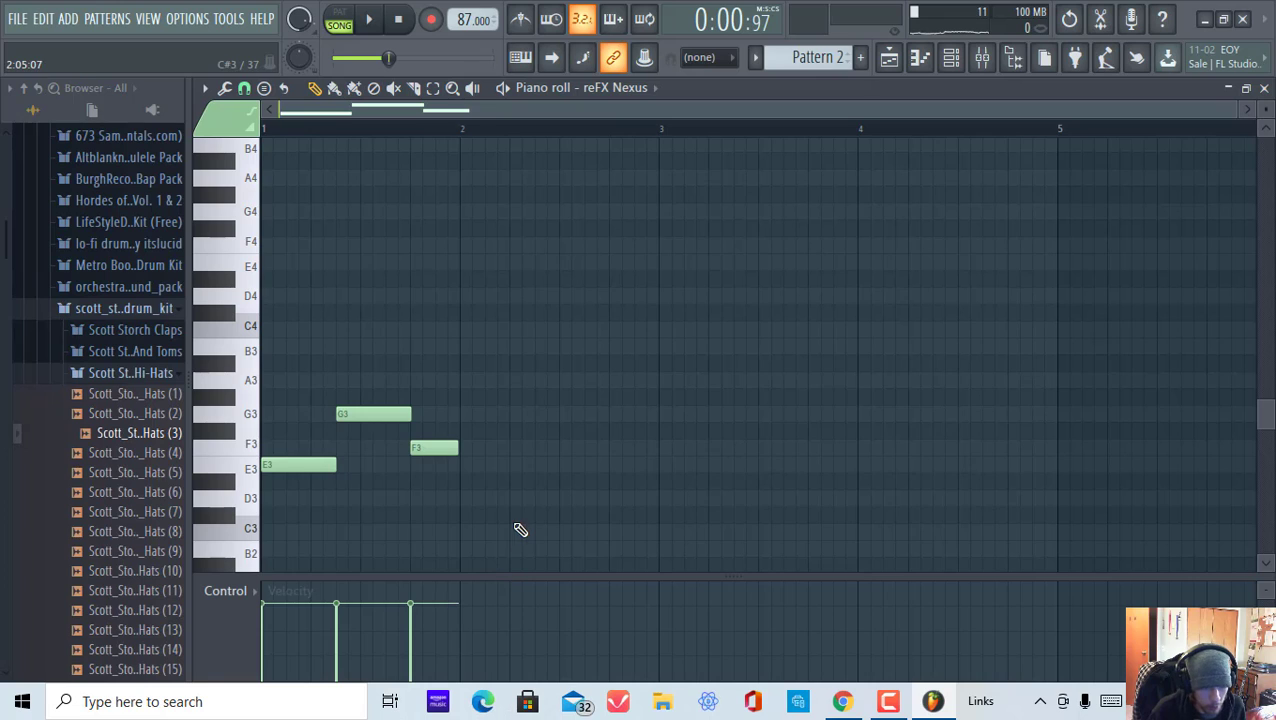
Copy the three-note melody from bar 1 into bar 2 of the piano roll.
{"action": "left_click_drag", "start_coordinate": [514, 523], "coordinate": [28, 399]}
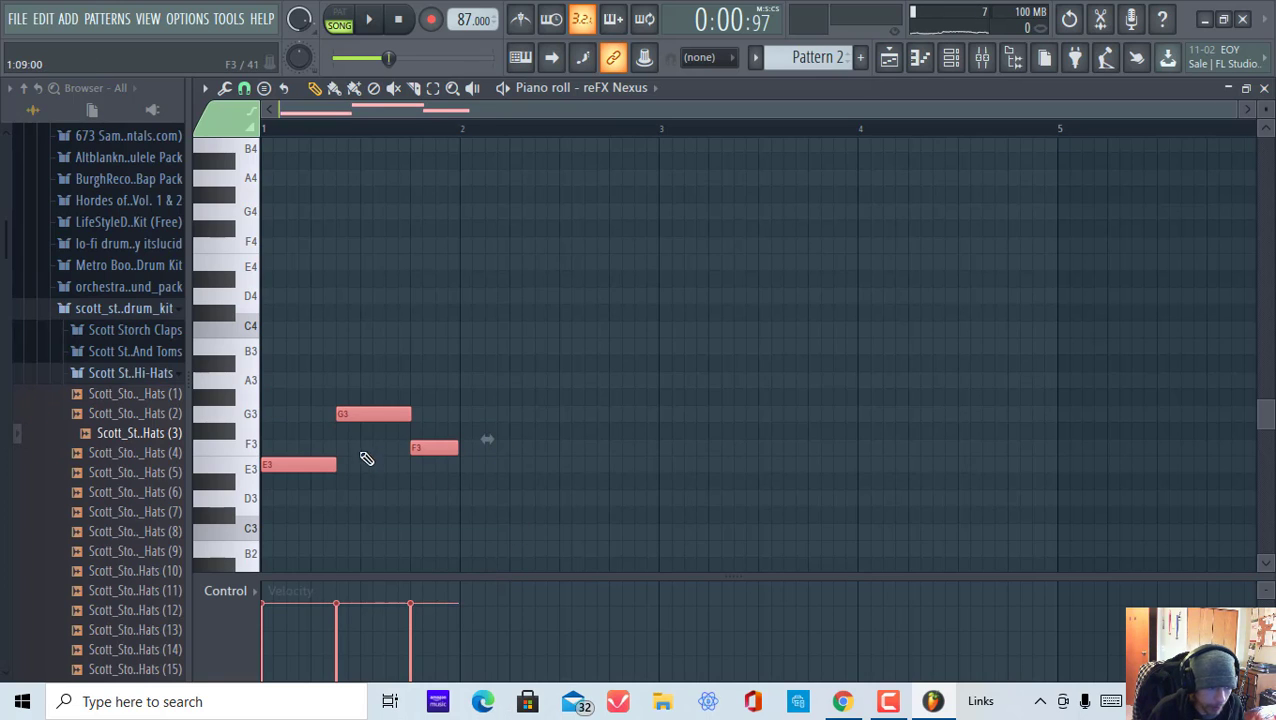
{"action": "left_click_drag", "start_coordinate": [276, 470], "coordinate": [474, 473]}
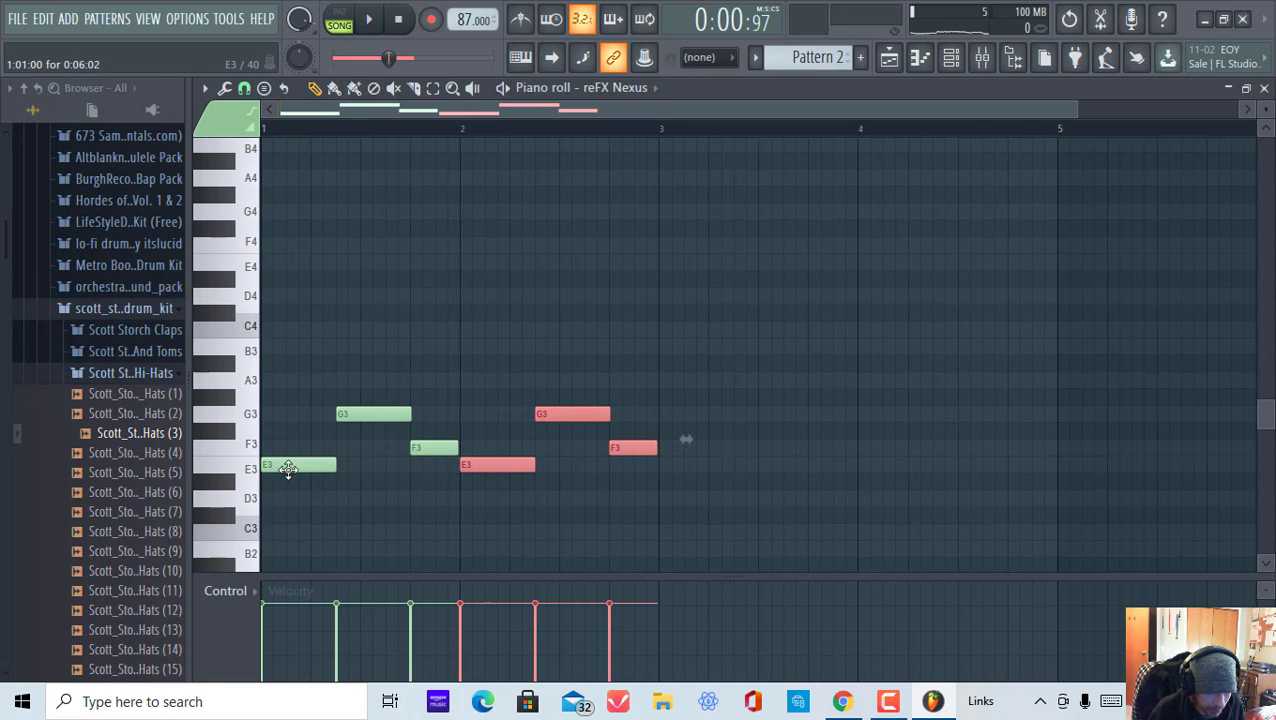
{"action": "left_click_drag", "start_coordinate": [486, 467], "coordinate": [703, 465]}
{"action": "right_click", "coordinate": [740, 458]}
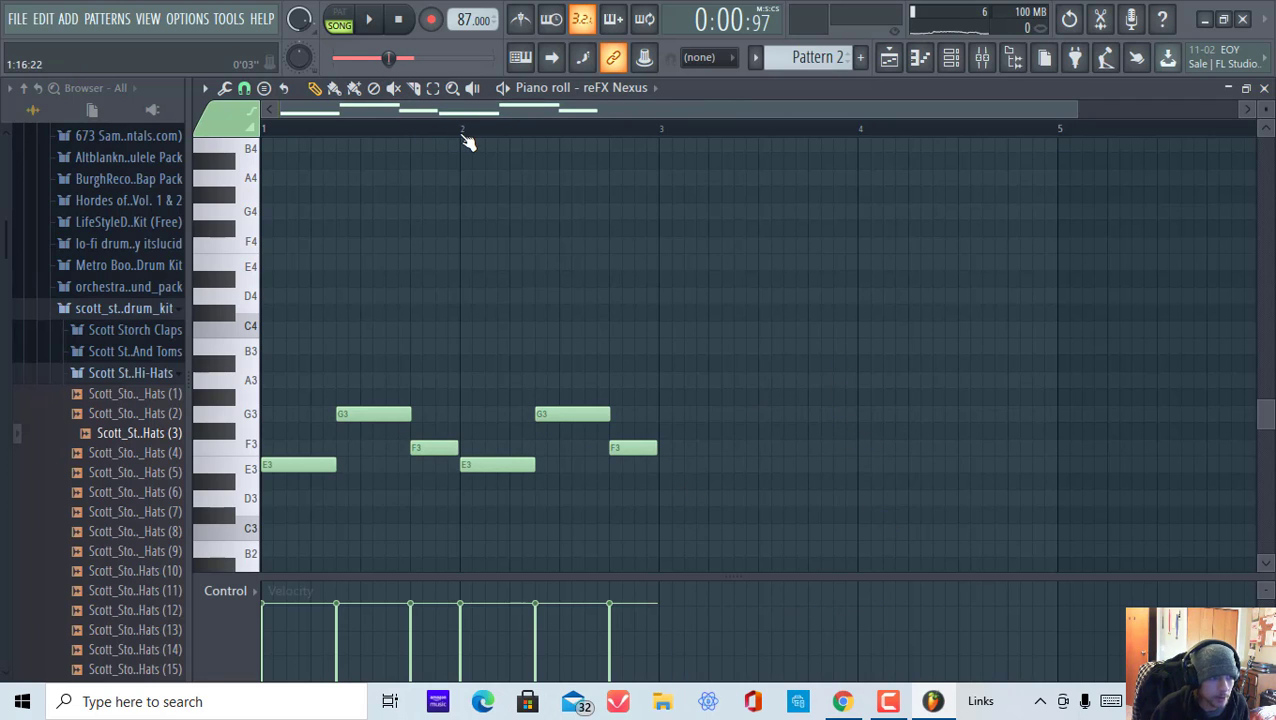
Play the arrangement and delete the three copied notes in bar 2.
{"action": "left_click", "coordinate": [368, 19]}
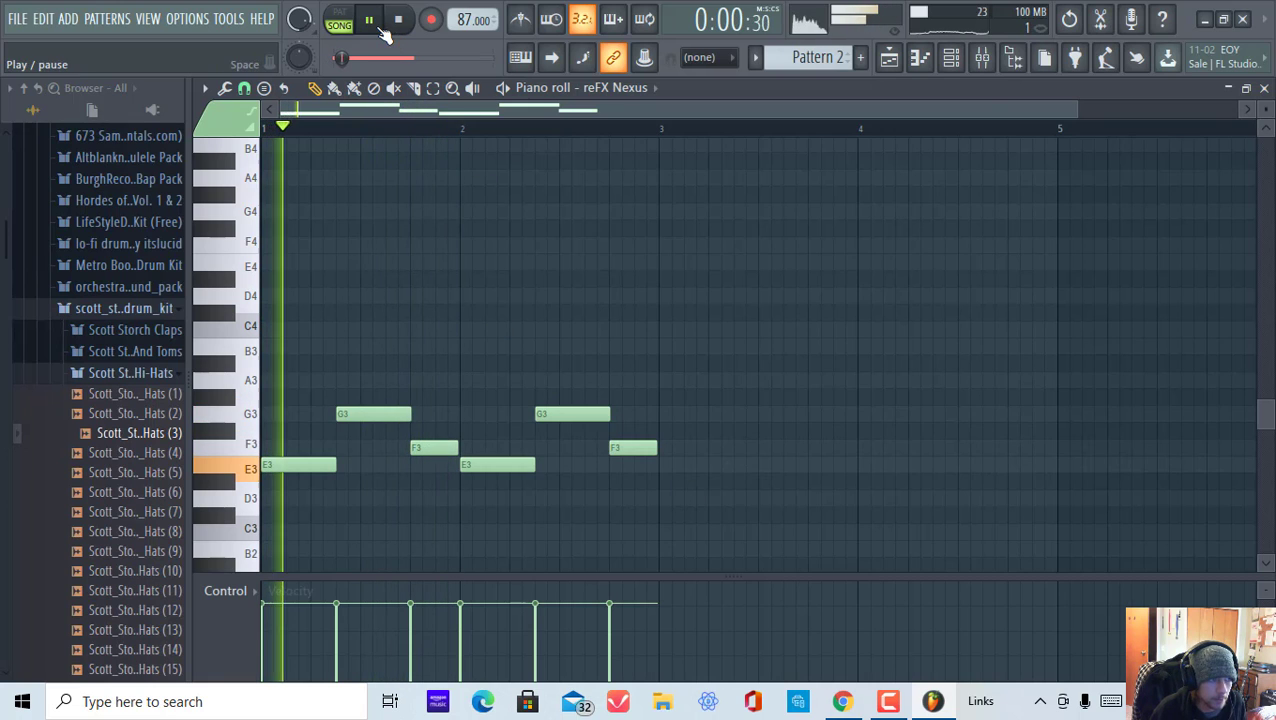
{"action": "right_click", "coordinate": [572, 414]}
{"action": "right_click", "coordinate": [498, 464]}
{"action": "right_click", "coordinate": [633, 447]}
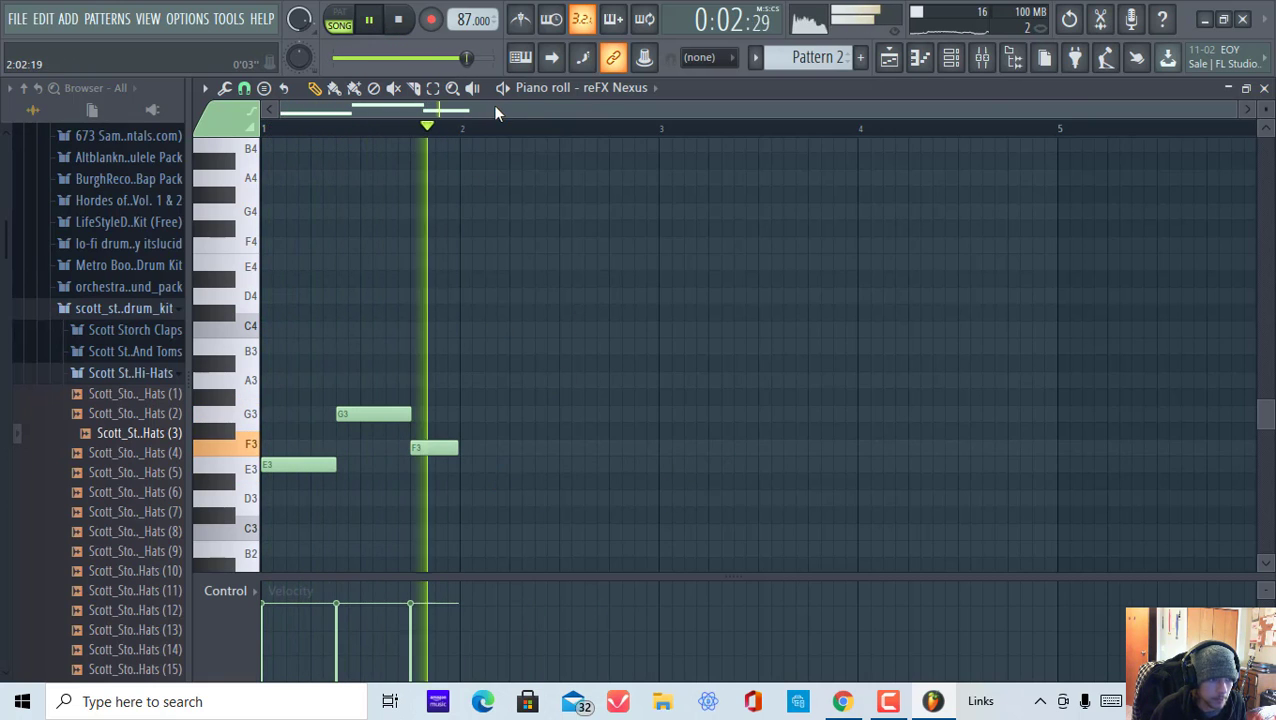
Pause playback and repeat Pattern 1 on Track 1 and Pattern 2 on Track 2 across playlist bars 2 to 4.
{"action": "key", "text": "space"}
{"action": "left_click", "coordinate": [889, 60]}
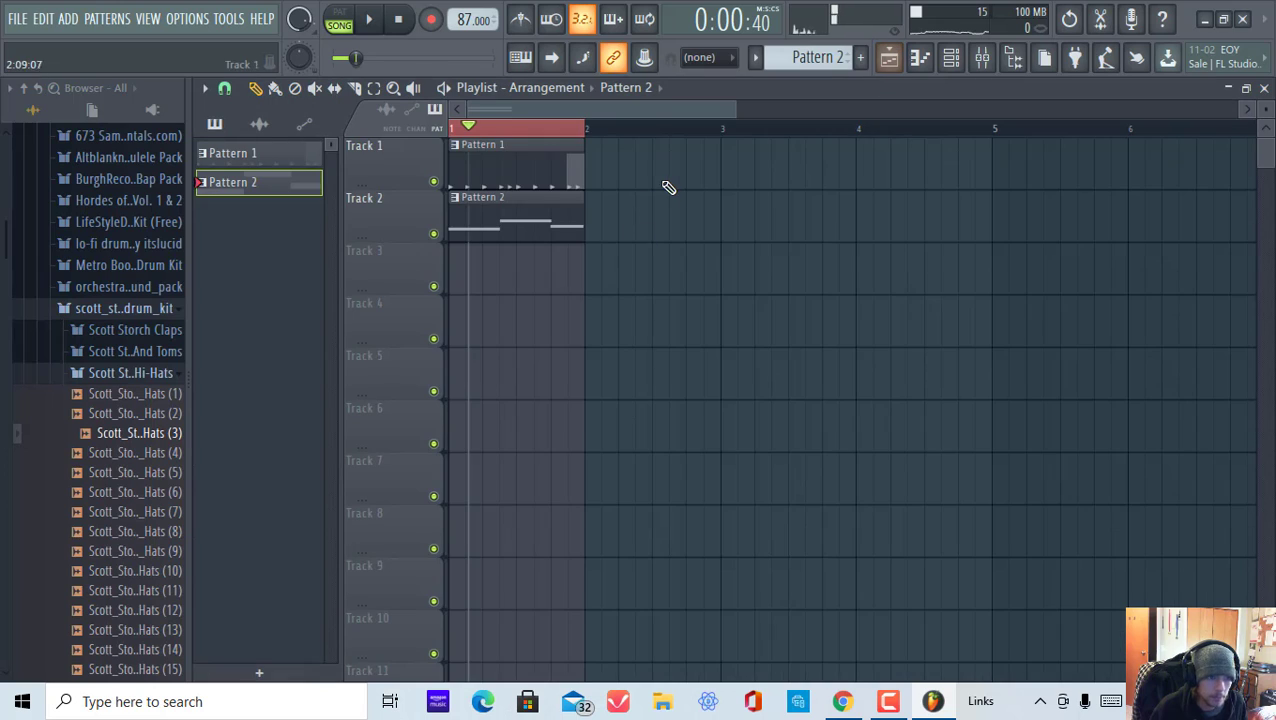
{"action": "left_click", "coordinate": [493, 138]}
{"action": "mouse_move", "coordinate": [735, 166]}
{"action": "left_mouse_down"}
{"action": "mouse_move", "coordinate": [605, 145]}
{"action": "mouse_move", "coordinate": [902, 171]}
{"action": "left_mouse_up"}
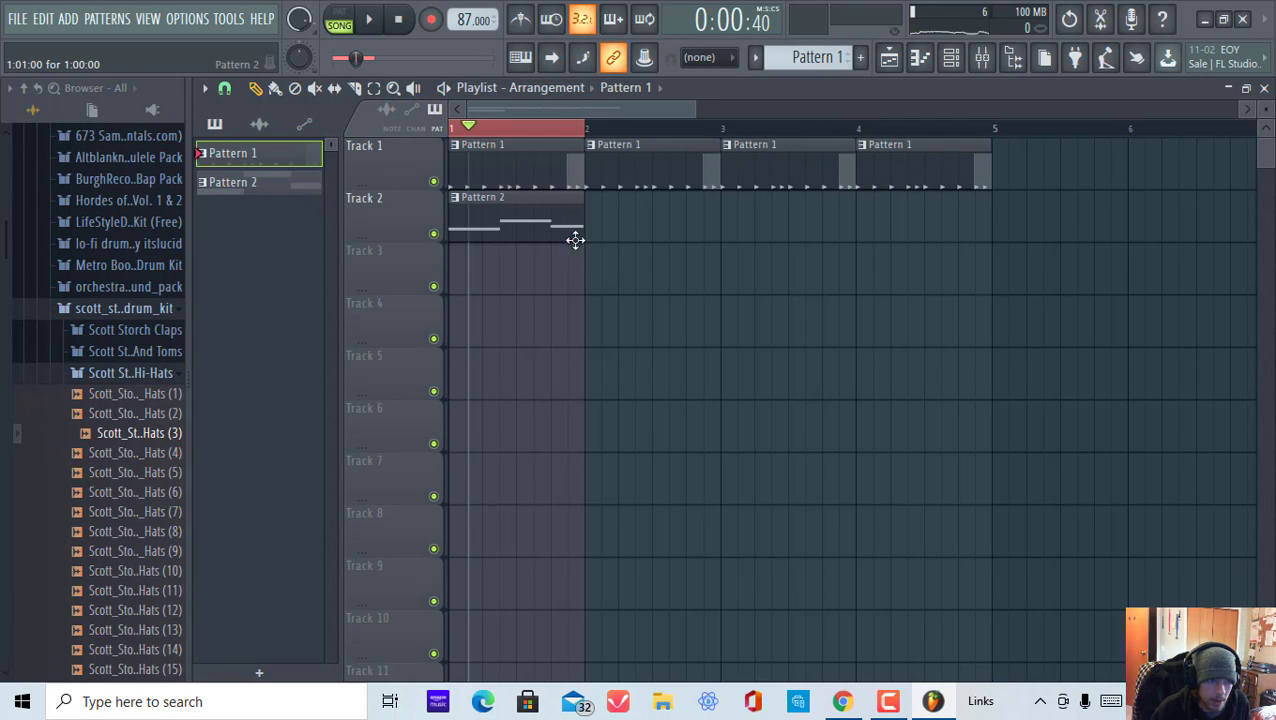
{"action": "mouse_move", "coordinate": [504, 219]}
{"action": "left_mouse_down"}
{"action": "mouse_move", "coordinate": [934, 211]}
{"action": "mouse_move", "coordinate": [917, 213]}
{"action": "left_mouse_up"}
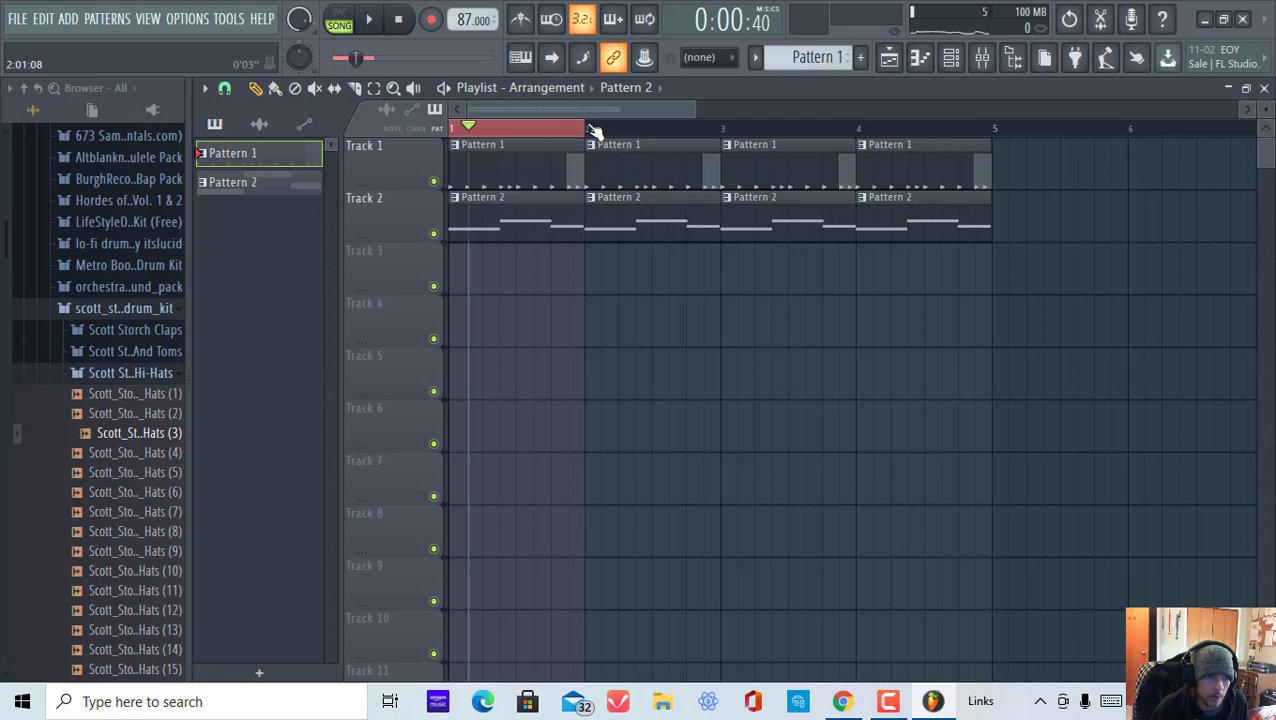
Select bars 1 to 4 of the playlist as the loop range and play the arrangement.
{"action": "left_click_drag", "start_coordinate": [593, 131], "coordinate": [997, 150]}
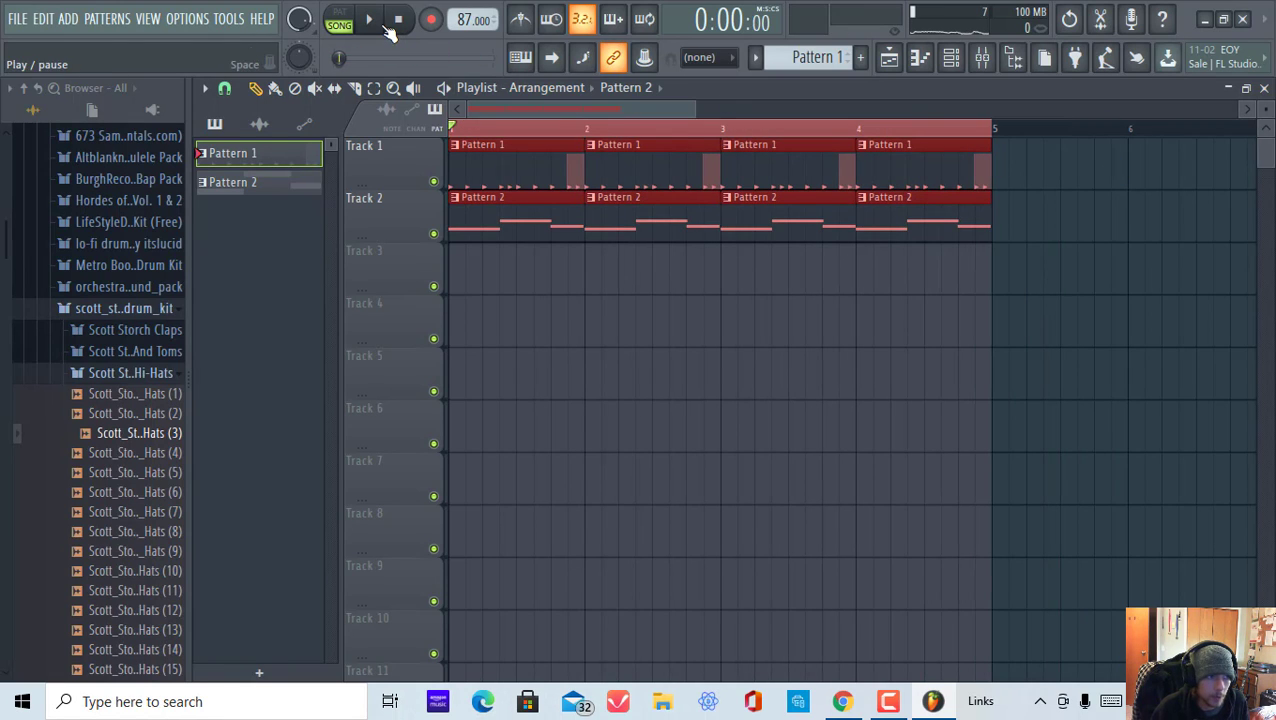
{"action": "left_click", "coordinate": [369, 19]}
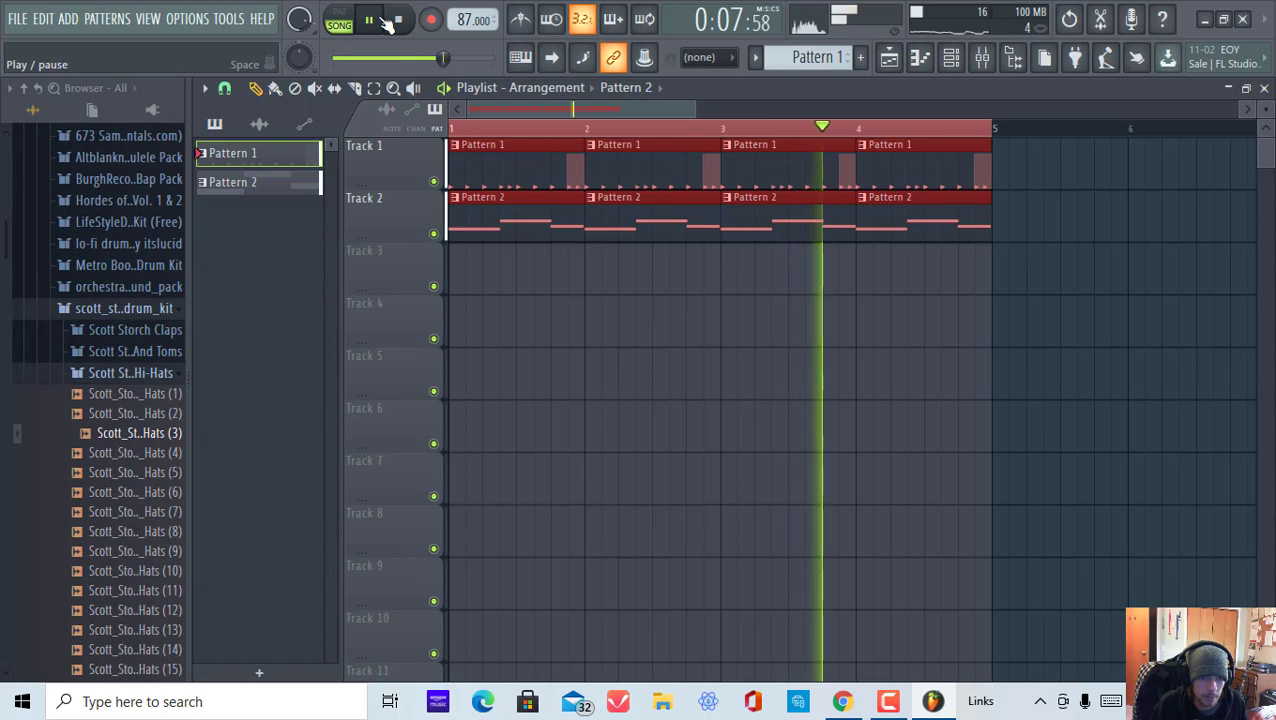
Delete the Pattern 2 clip at bar 4 of Track 2 and stop playback.
{"action": "right_click", "coordinate": [965, 205]}
{"action": "left_click", "coordinate": [372, 20]}
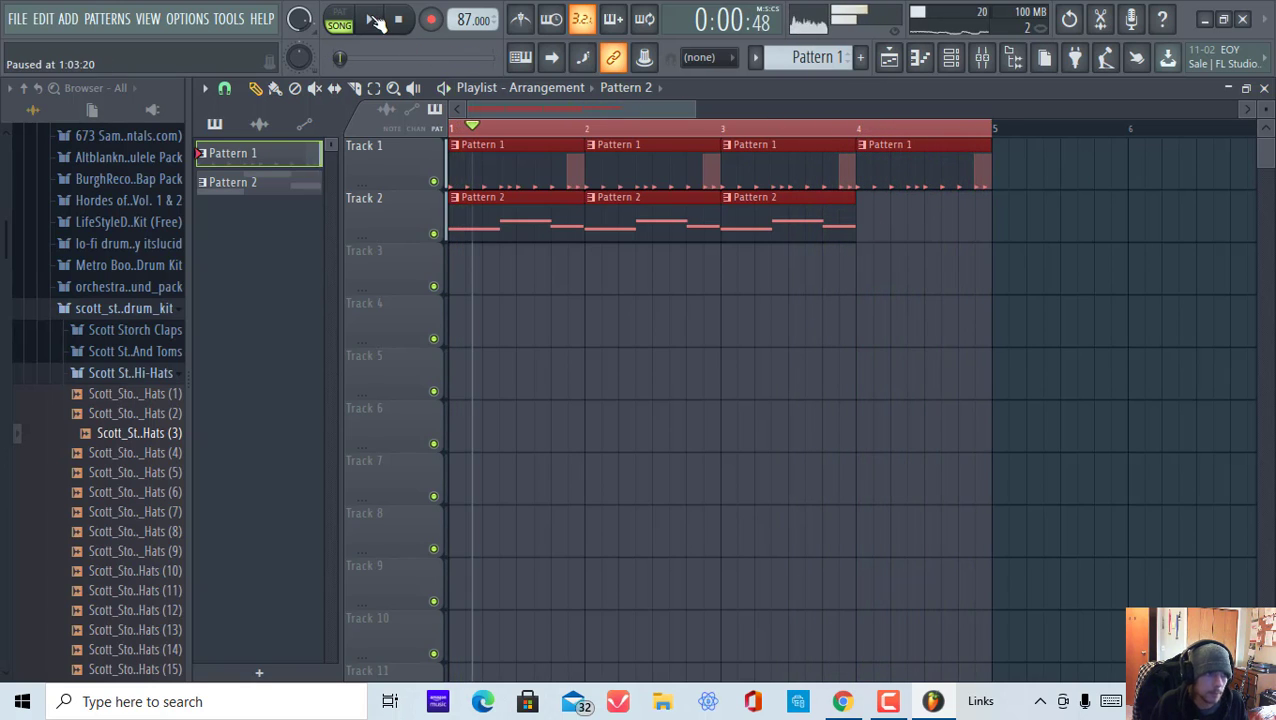
{"action": "left_click", "coordinate": [406, 26]}
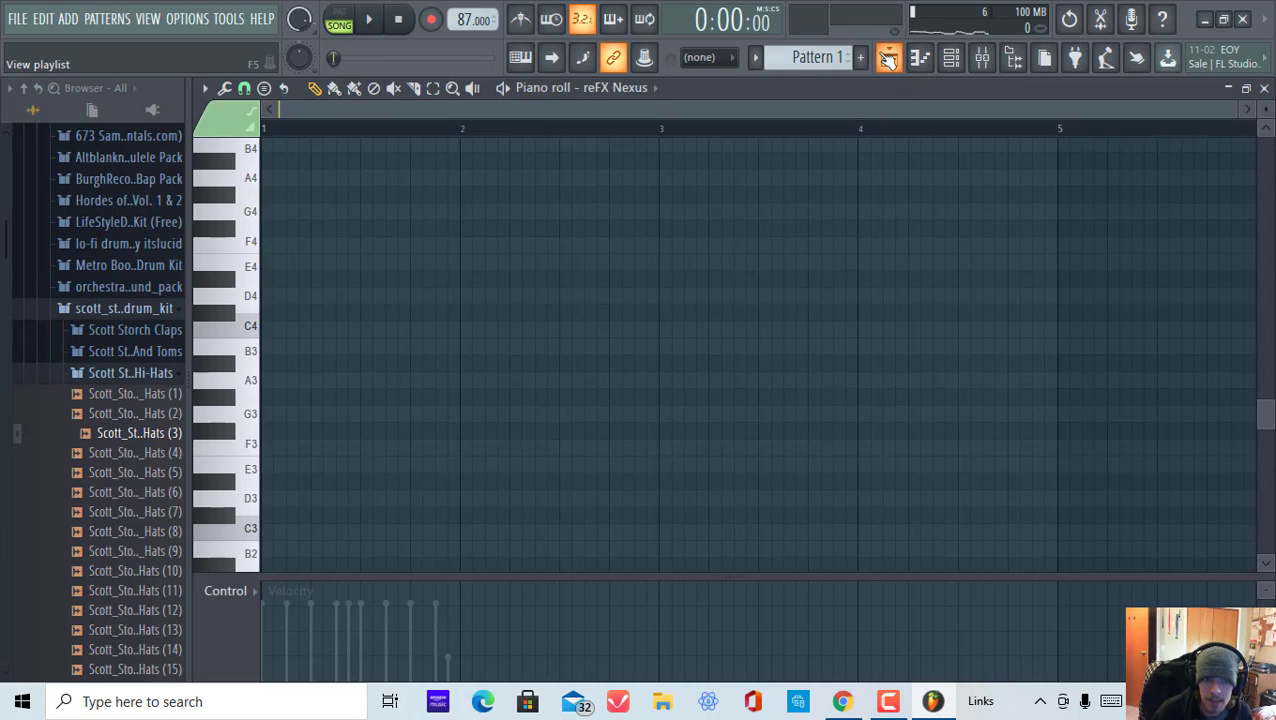
Return to the playlist and zoom its timeline out to show about 20 bars.
{"action": "left_click", "coordinate": [888, 58]}
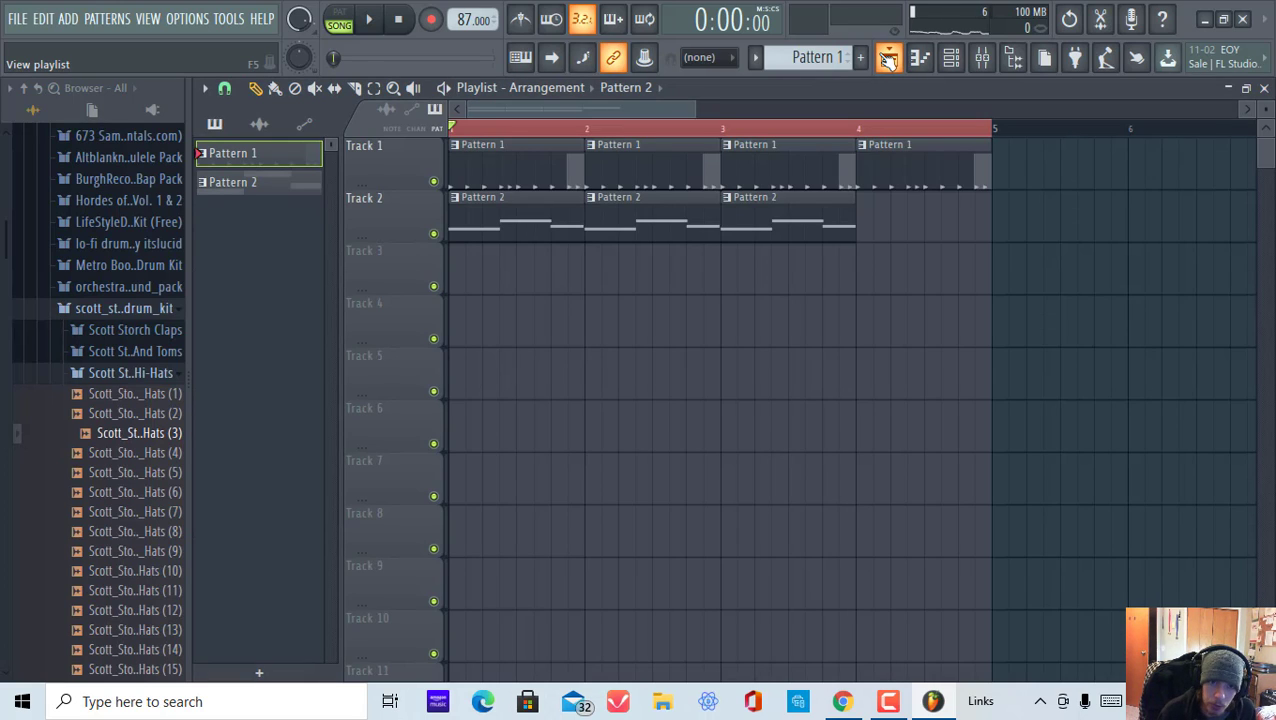
{"action": "scroll", "coordinate": [722, 142], "scroll_direction": "down", "scroll_amount": 5}
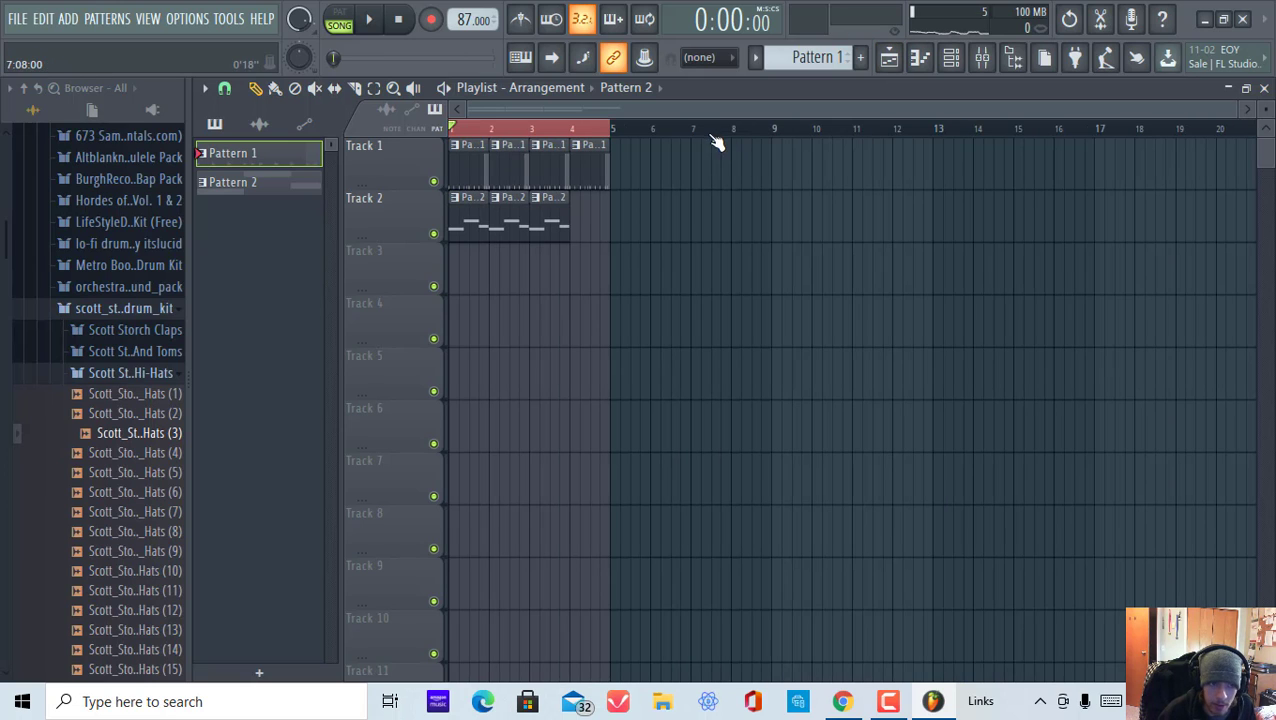